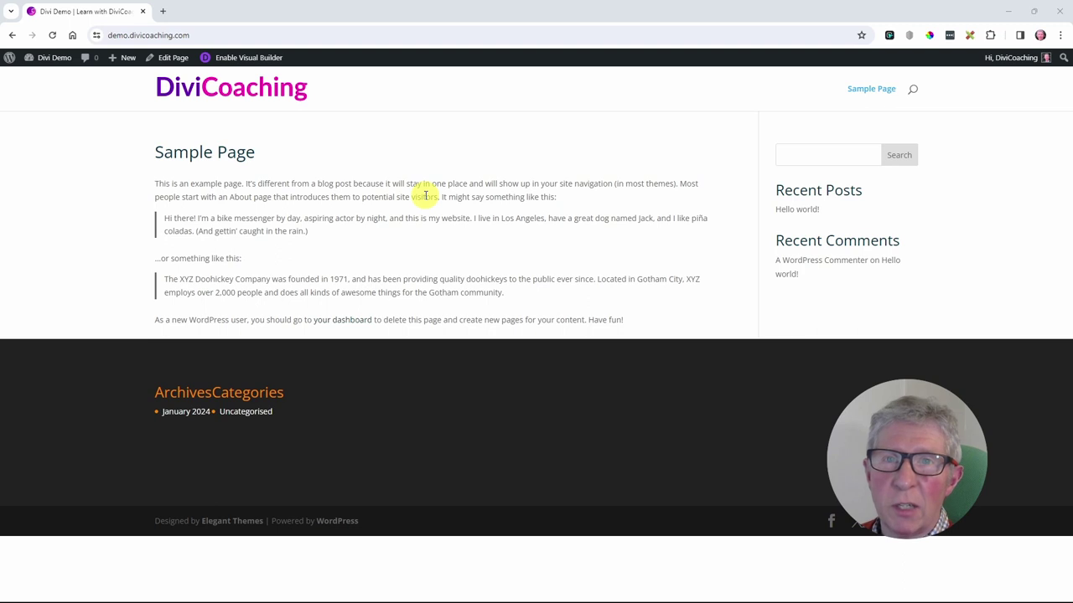
Step: Create a new page titled Home from the dashboard and start building it with the Divi Builder
mouse_move(51, 65)
left_click(42, 77)
mouse_move(20, 187)
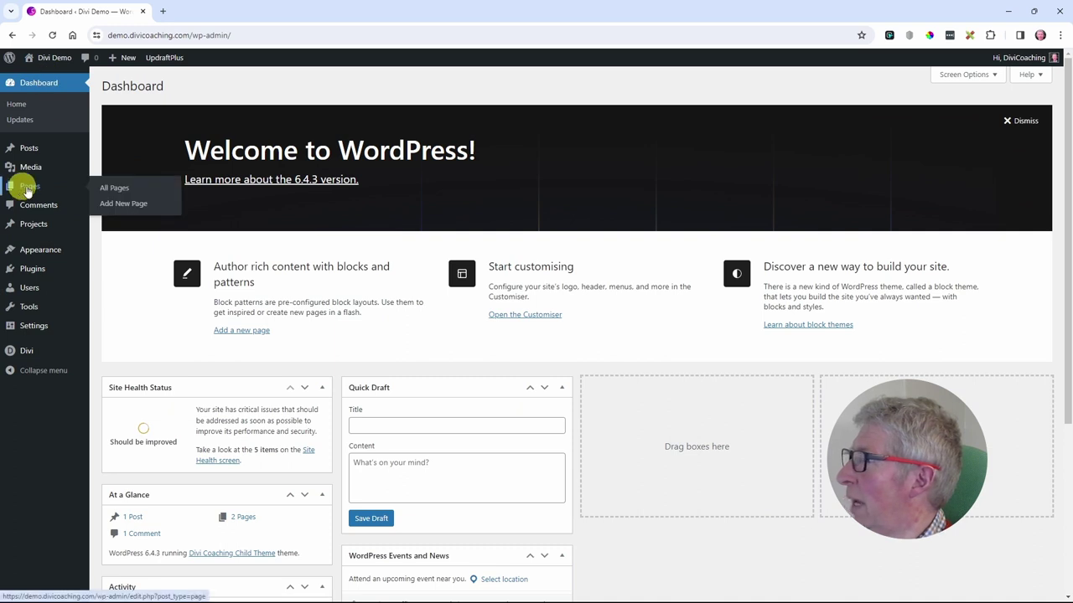
left_click(116, 206)
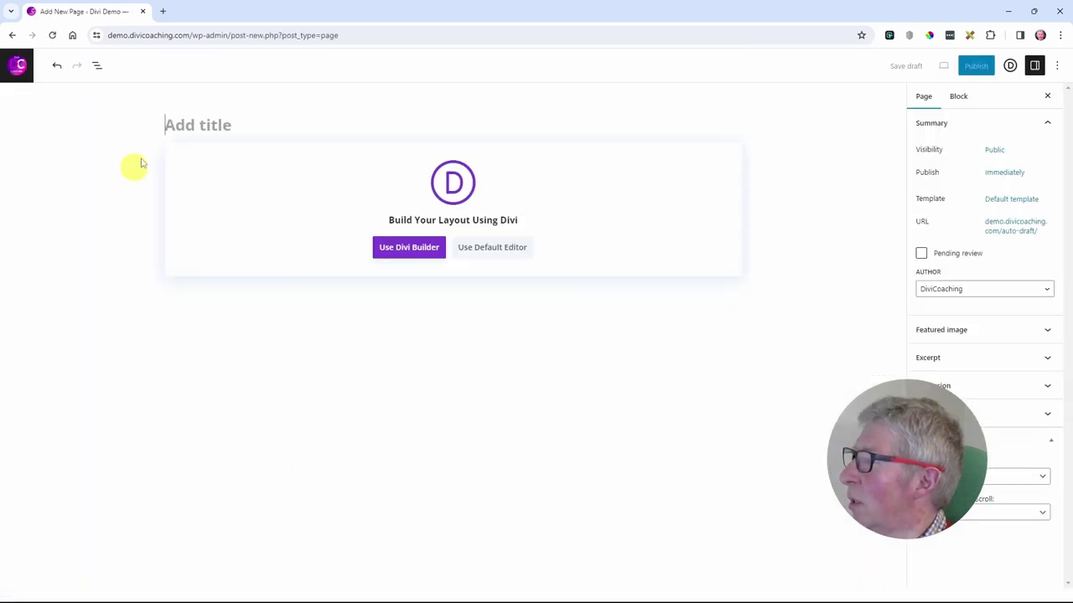
type("Home")
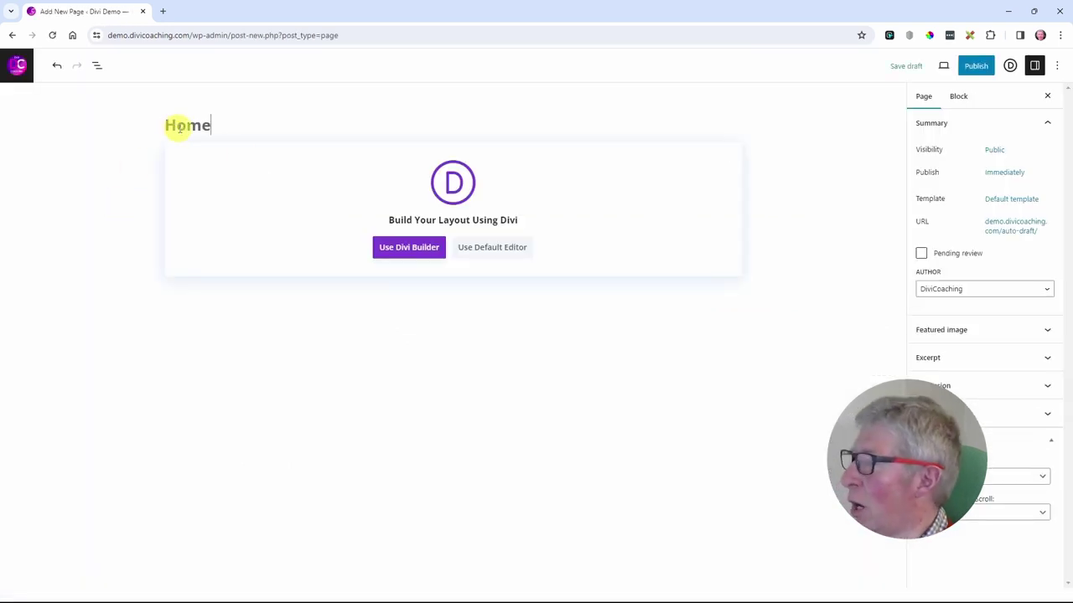
left_click(400, 249)
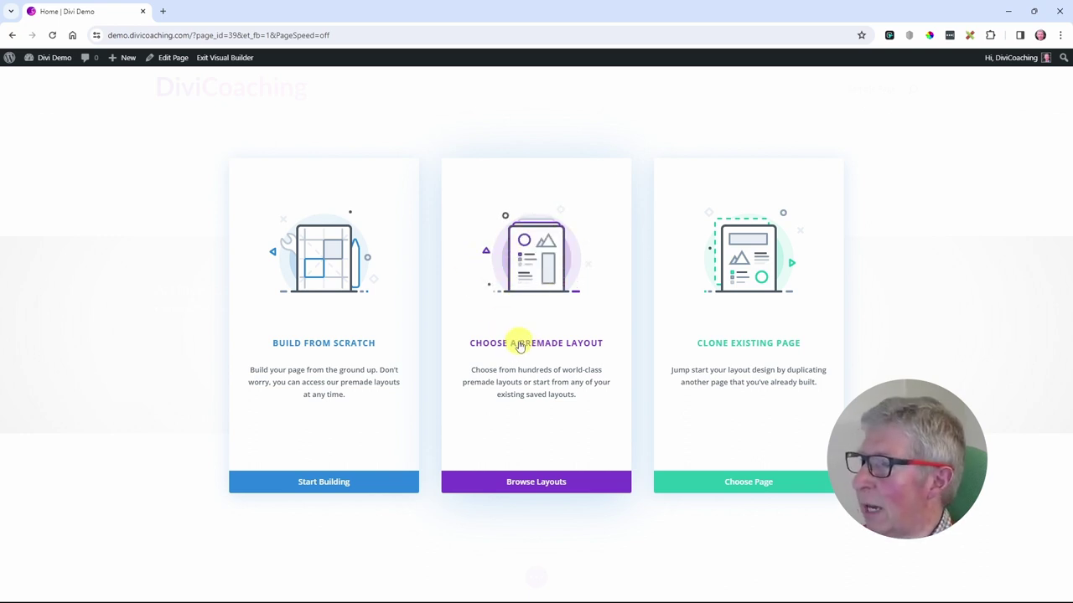
Step: Search the premade layouts for "fitness" and apply the Fitness Coach Landing Page layout to the page
left_click(520, 345)
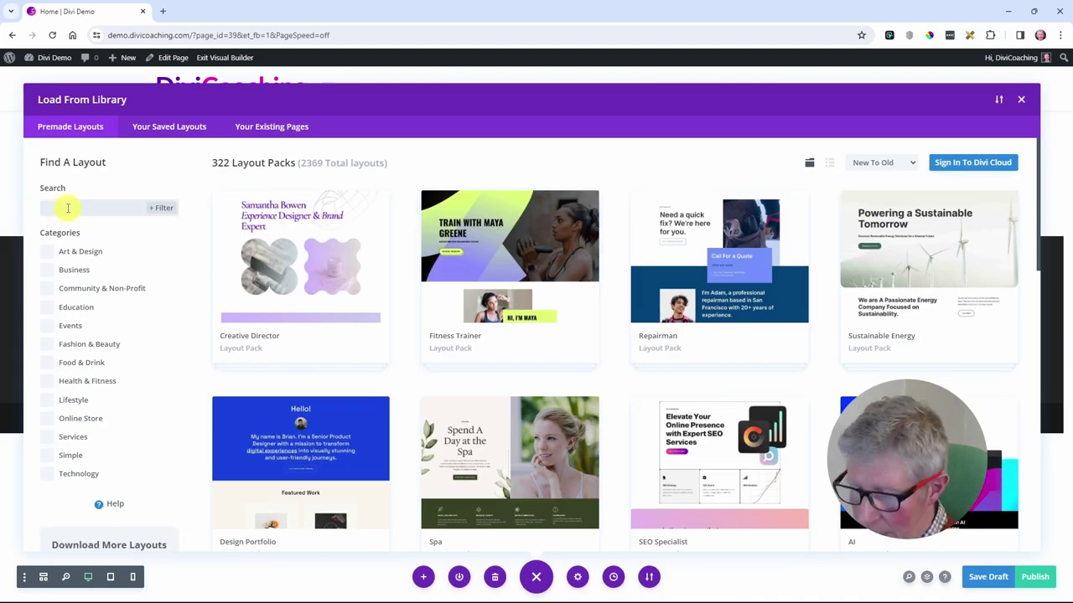
left_click(68, 208)
type("fitness")
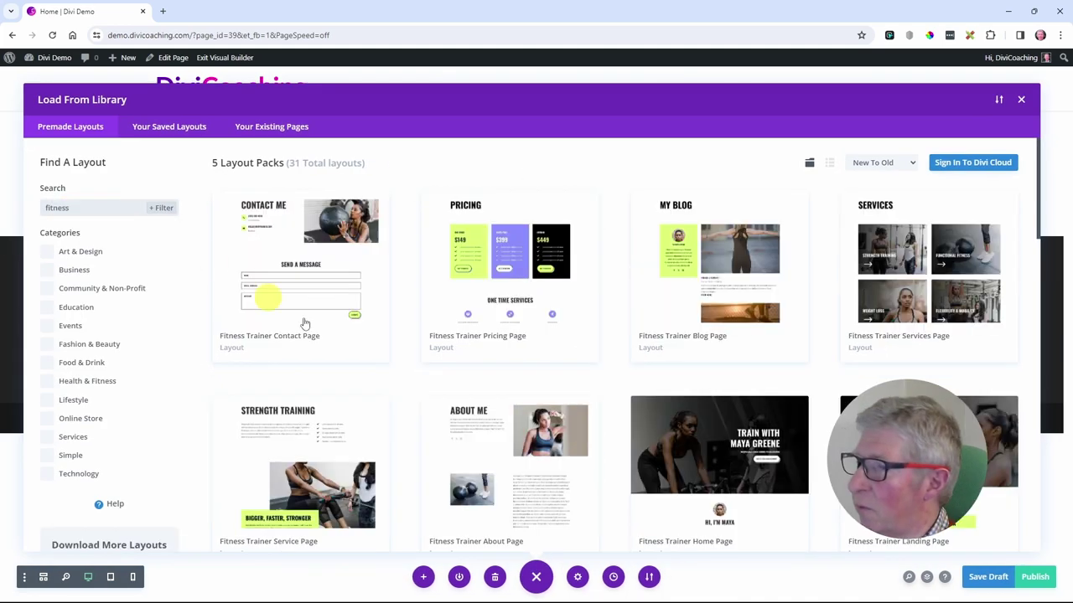
scroll(503, 352, "down", 10)
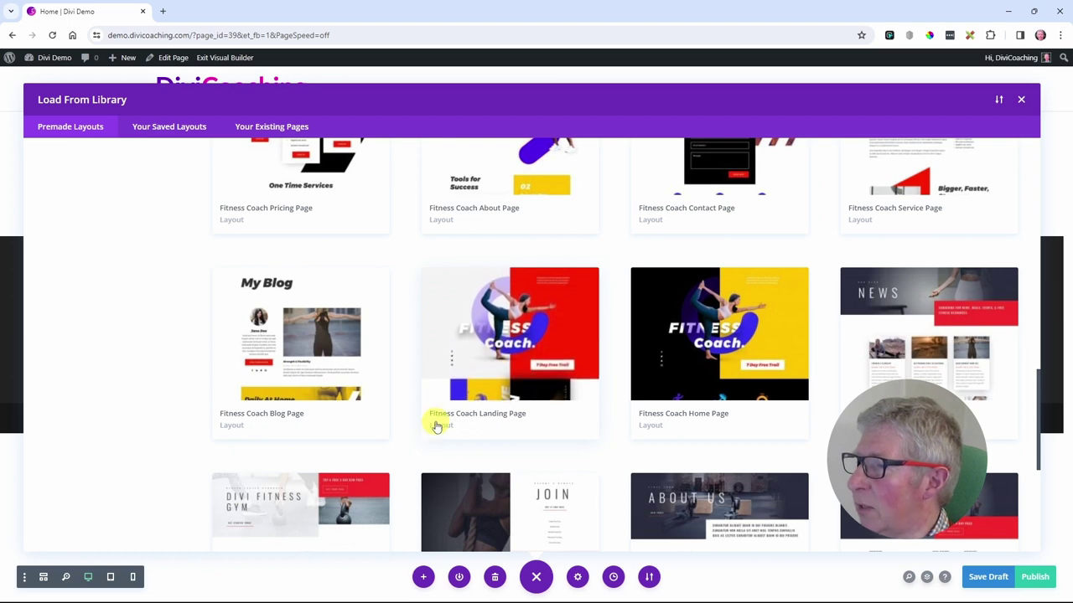
left_click(514, 337)
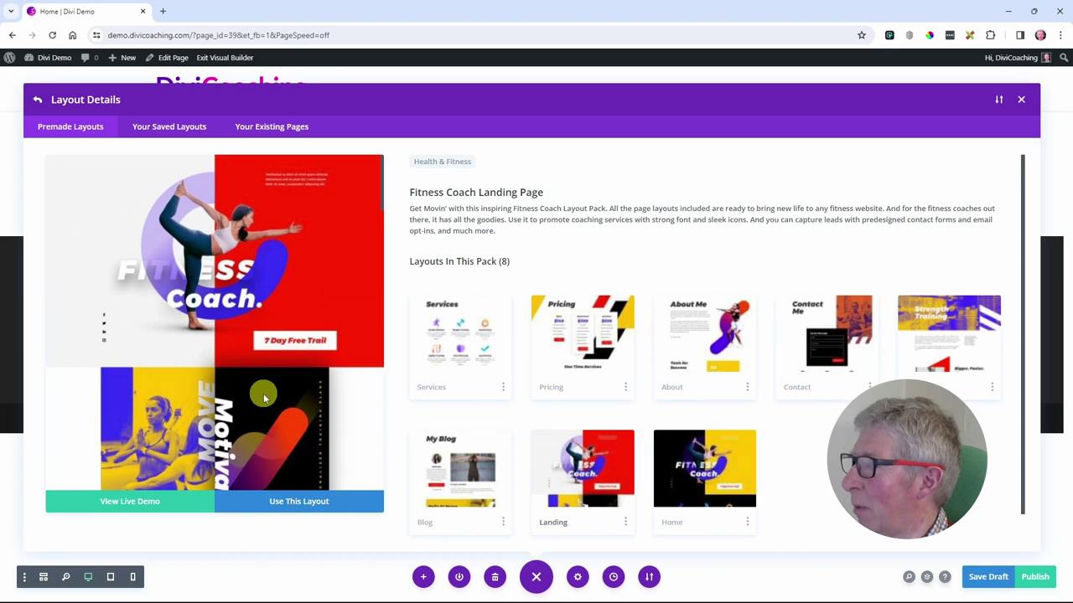
left_click(289, 505)
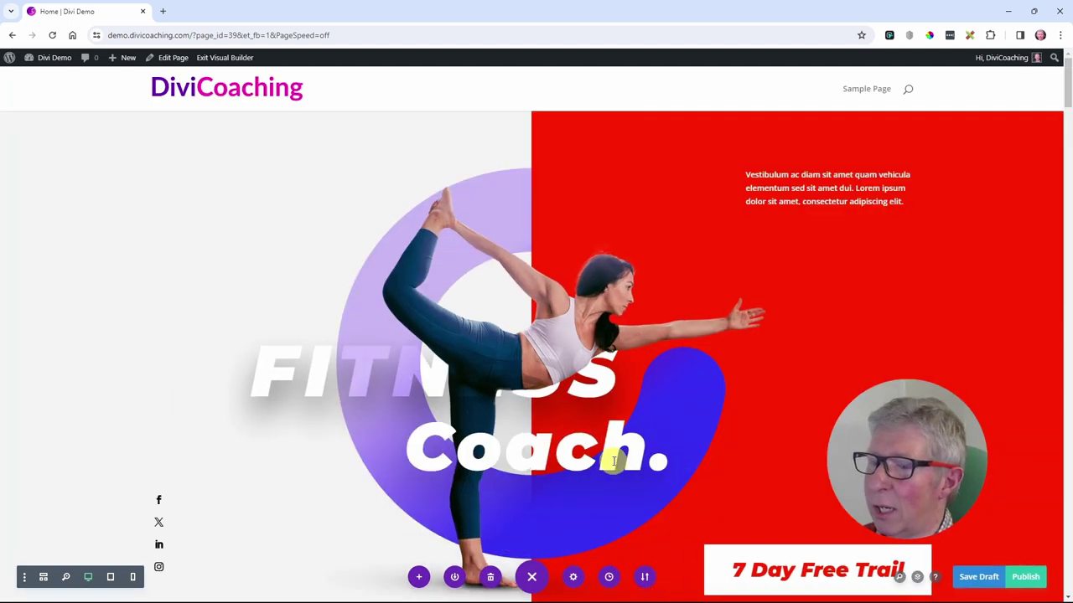
Step: Publish the Home page and exit the Visual Builder
left_click(1027, 578)
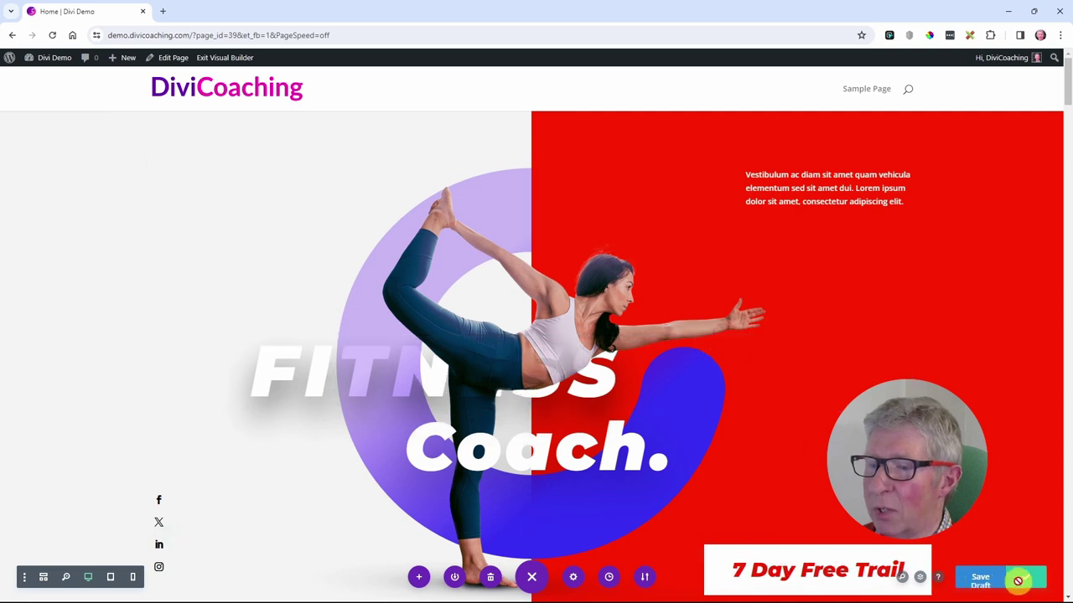
left_click(236, 57)
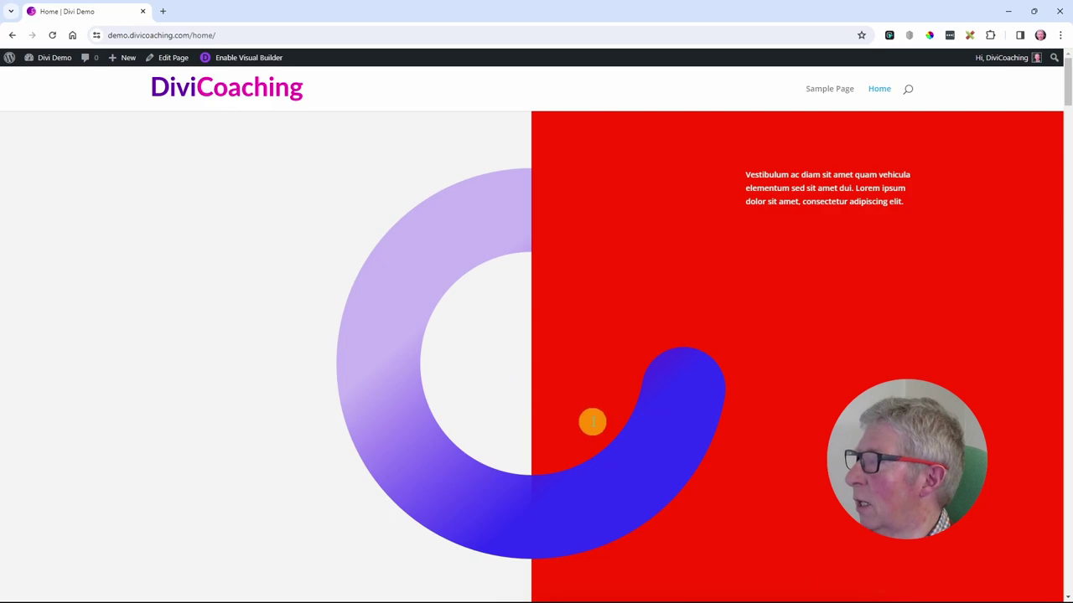
Step: Look through the published Home page's upper sections, reopening it from the site navigation
scroll(606, 357, "down", 6)
scroll(607, 360, "down", 3)
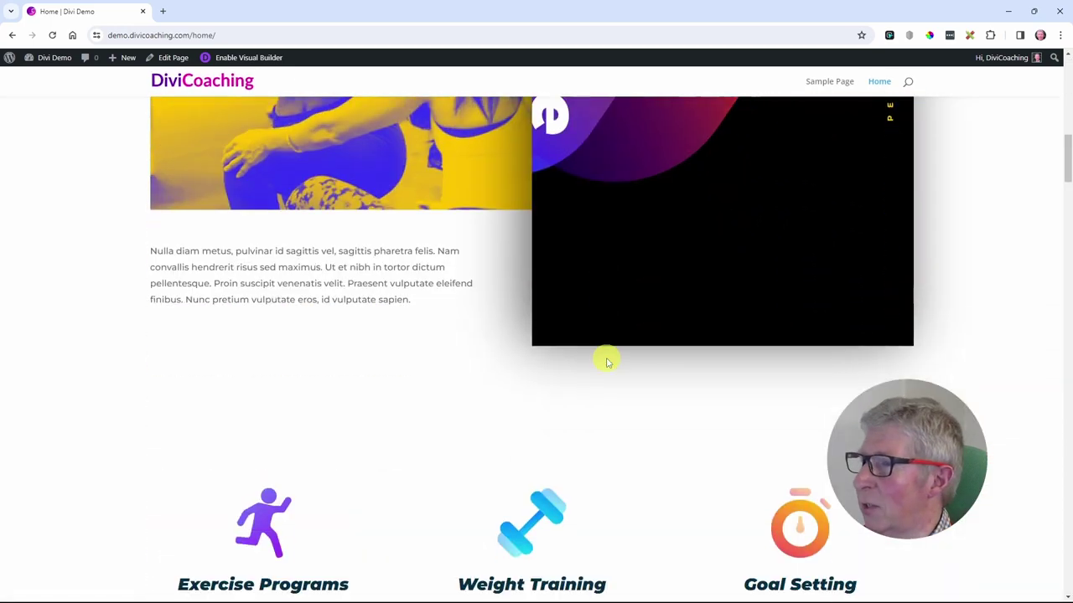
scroll(606, 361, "up", 8)
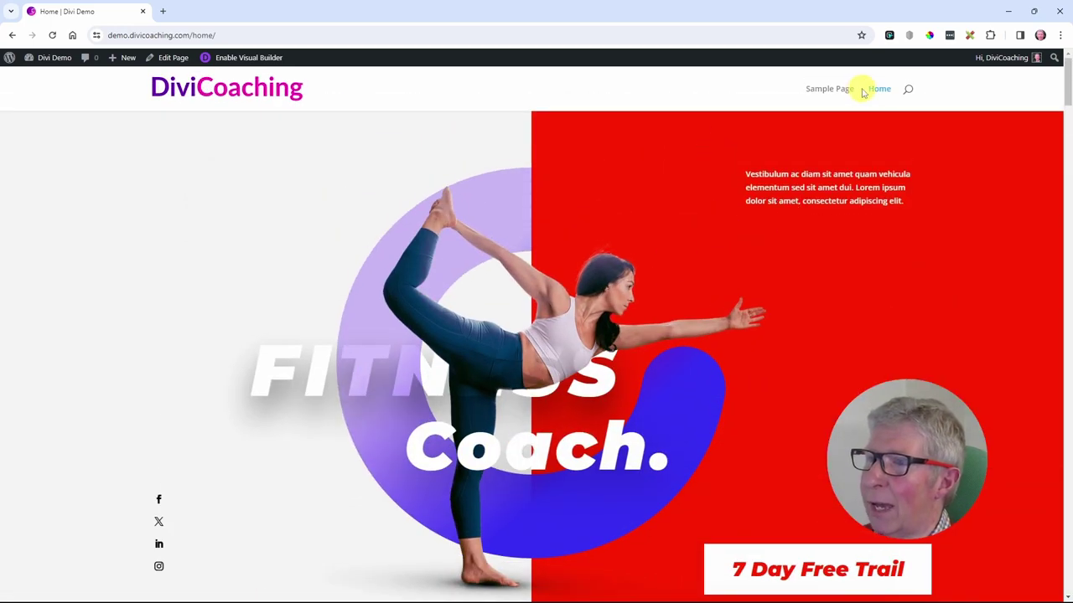
left_click(879, 87)
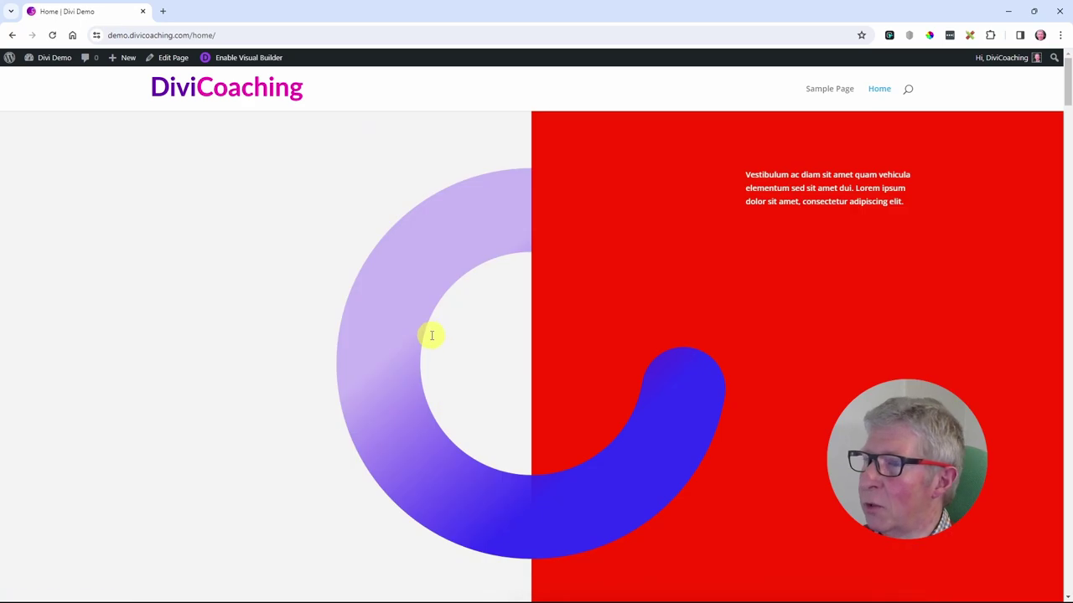
scroll(388, 392, "down", 3)
scroll(388, 392, "down", 3)
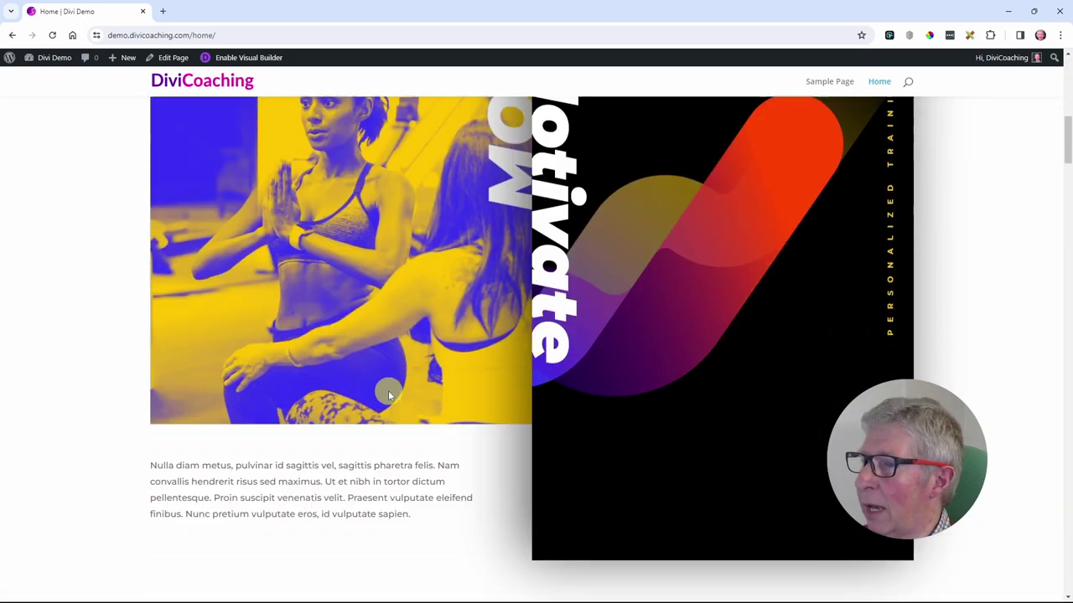
scroll(388, 392, "up", 6)
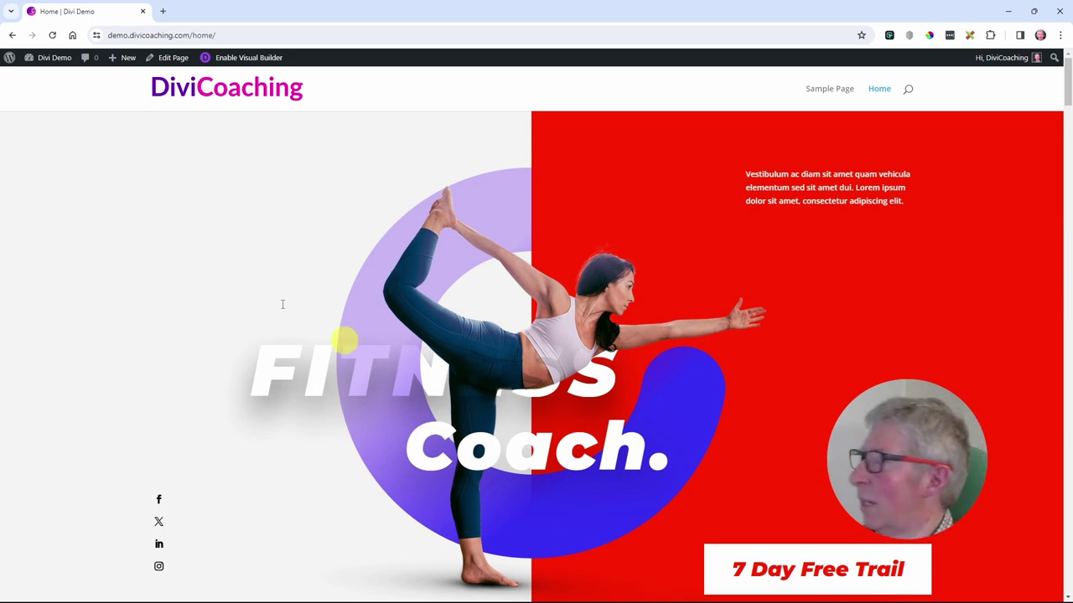
Step: Examine the images in the site's Media Library and return to the site's front page
mouse_move(50, 58)
left_click(42, 78)
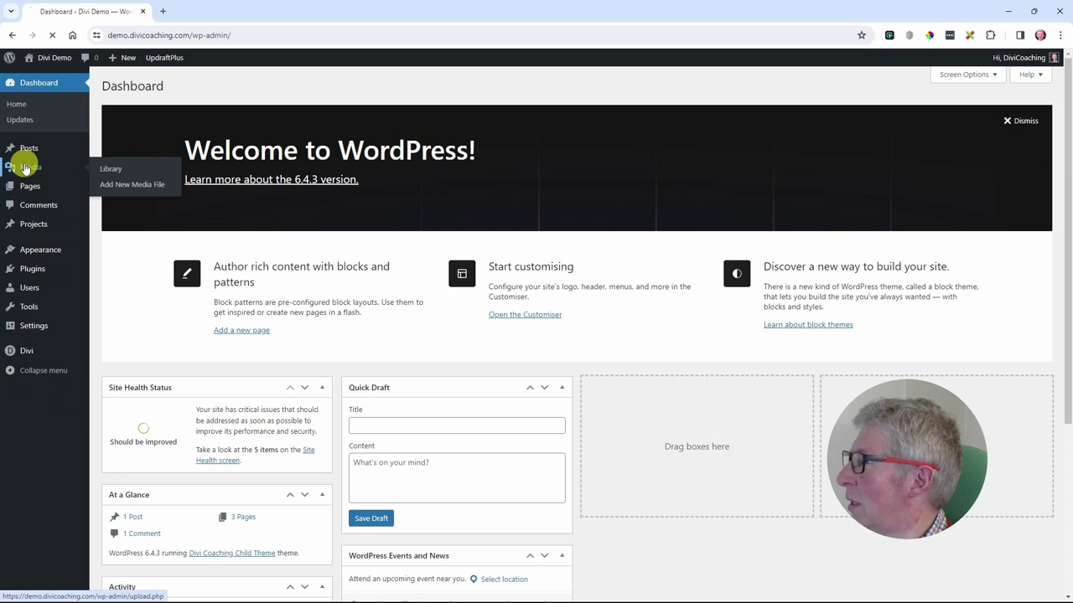
left_click(26, 167)
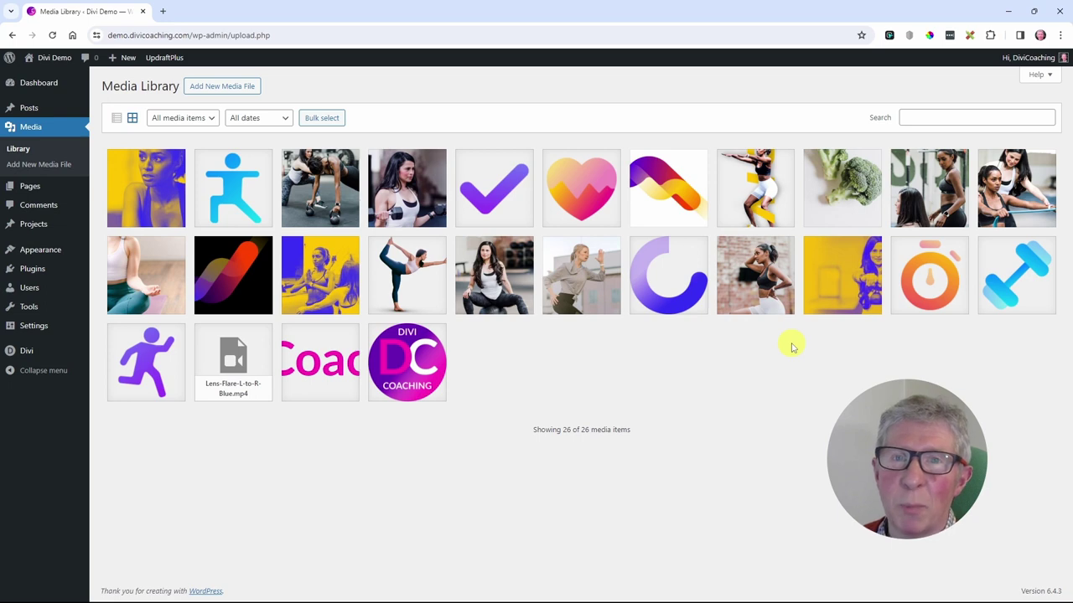
left_click(67, 77)
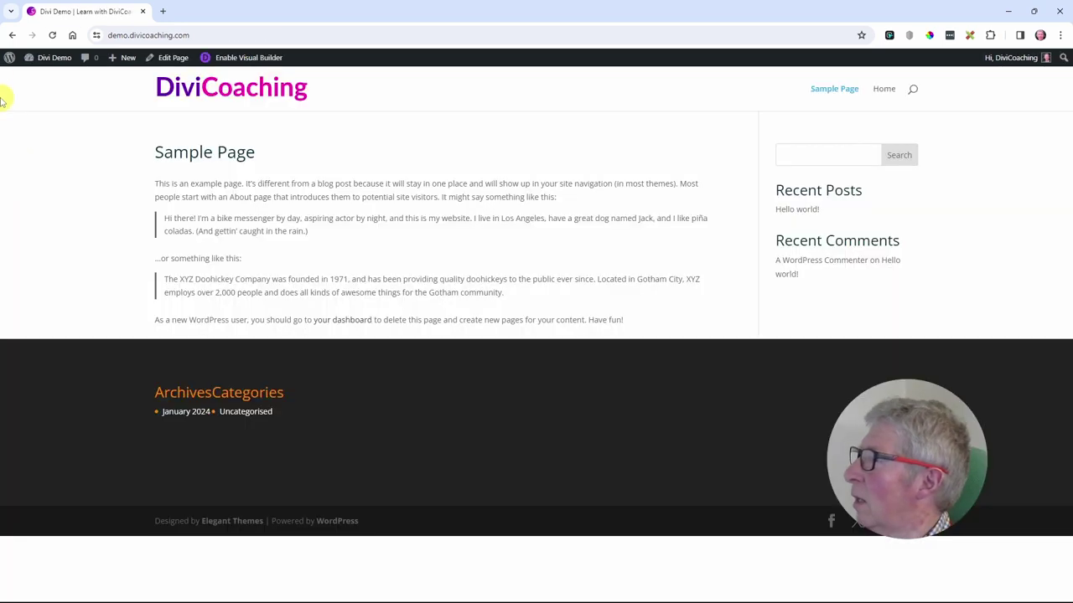
Step: Set the static homepage to Home in the Reading settings and save the changes
mouse_move(42, 60)
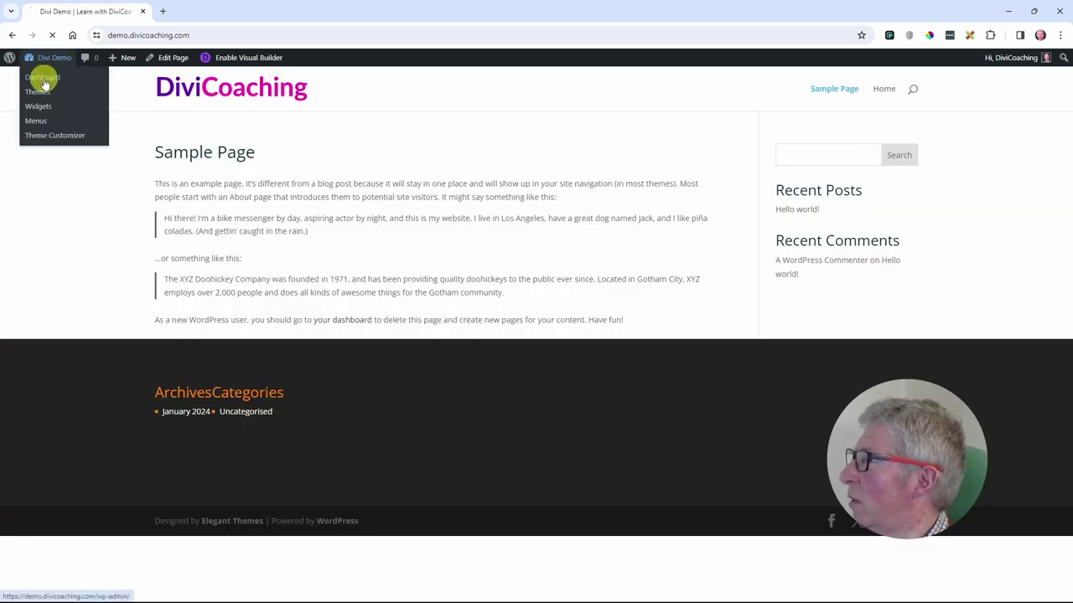
left_click(45, 84)
mouse_move(30, 251)
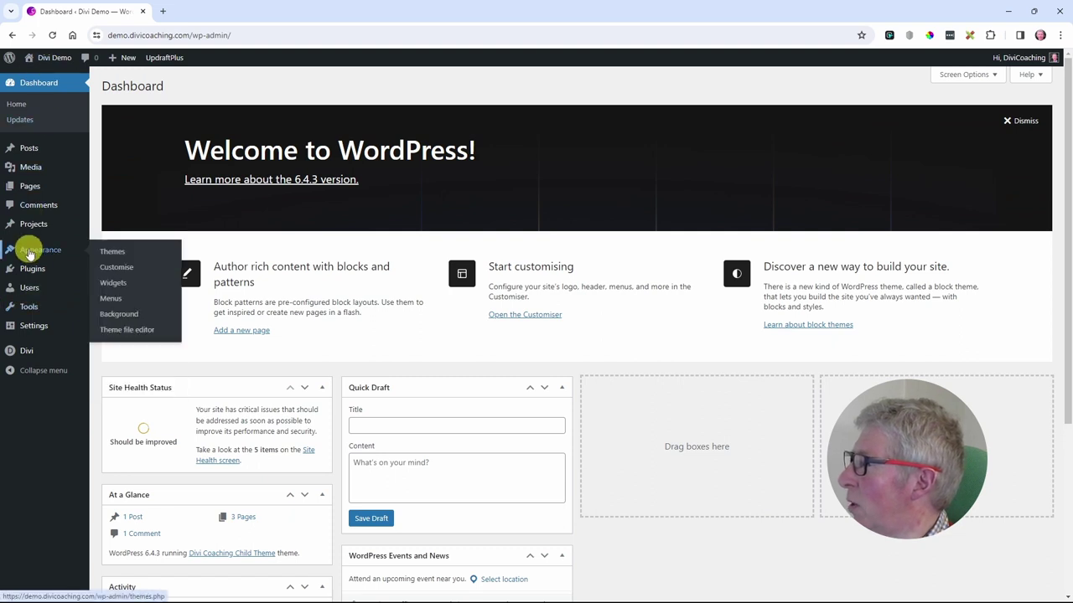
mouse_move(33, 326)
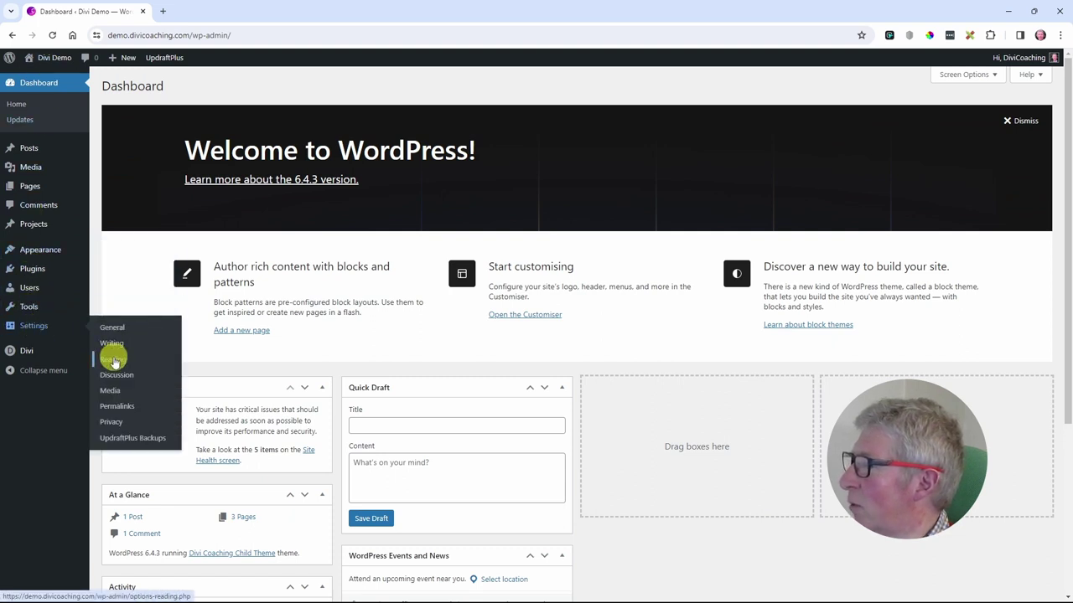
left_click(114, 360)
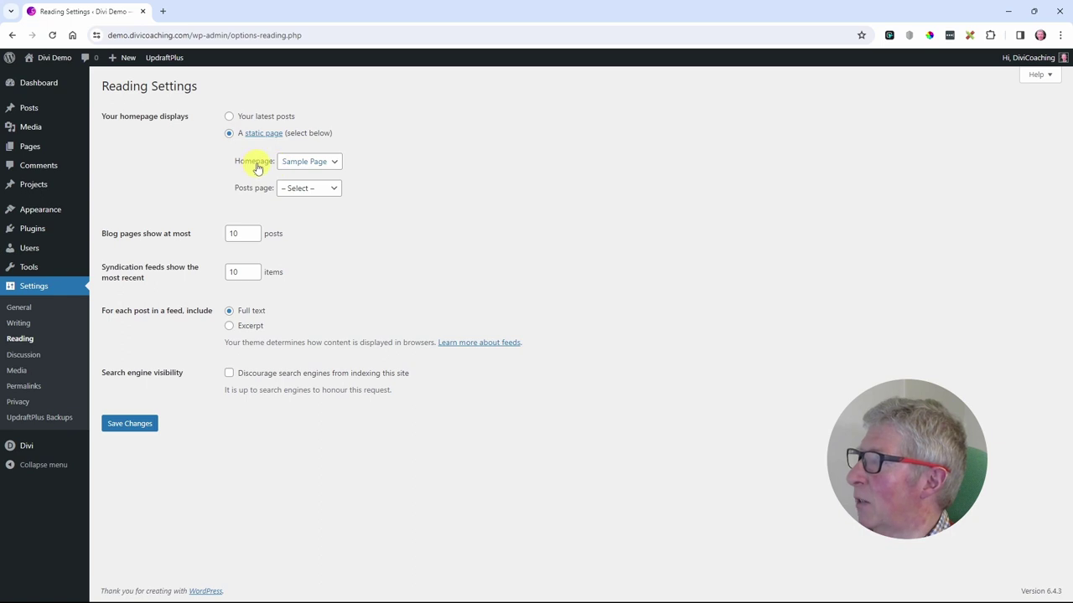
left_click(308, 171)
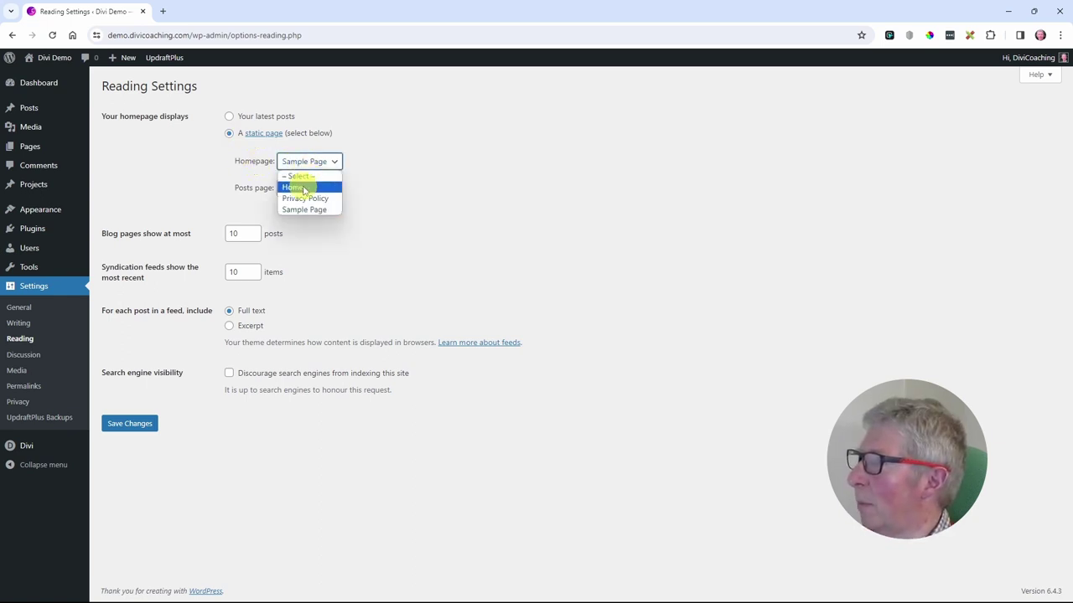
left_click(297, 184)
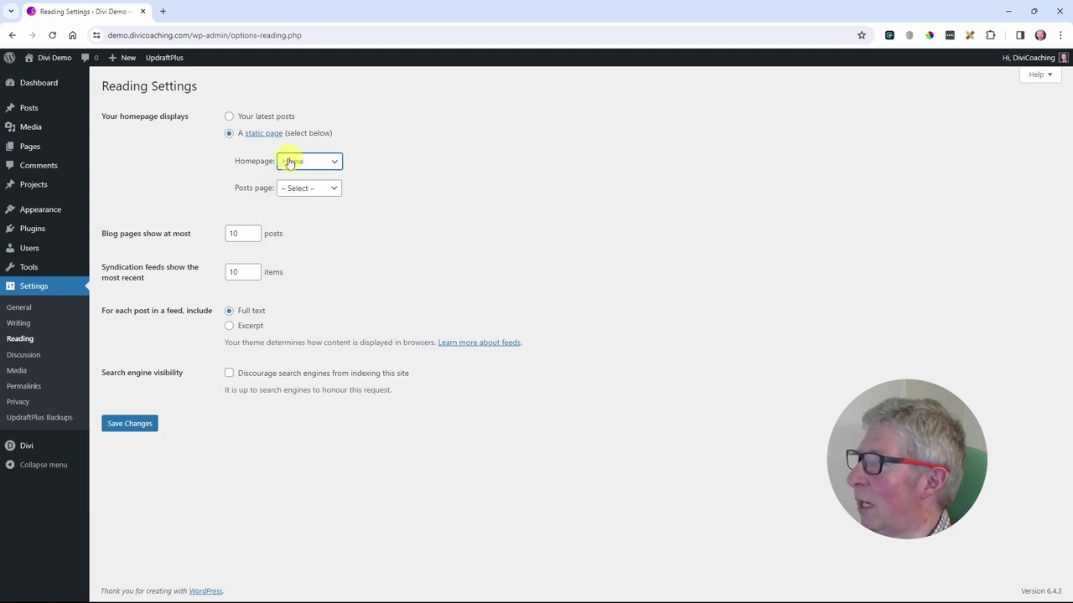
left_click(130, 424)
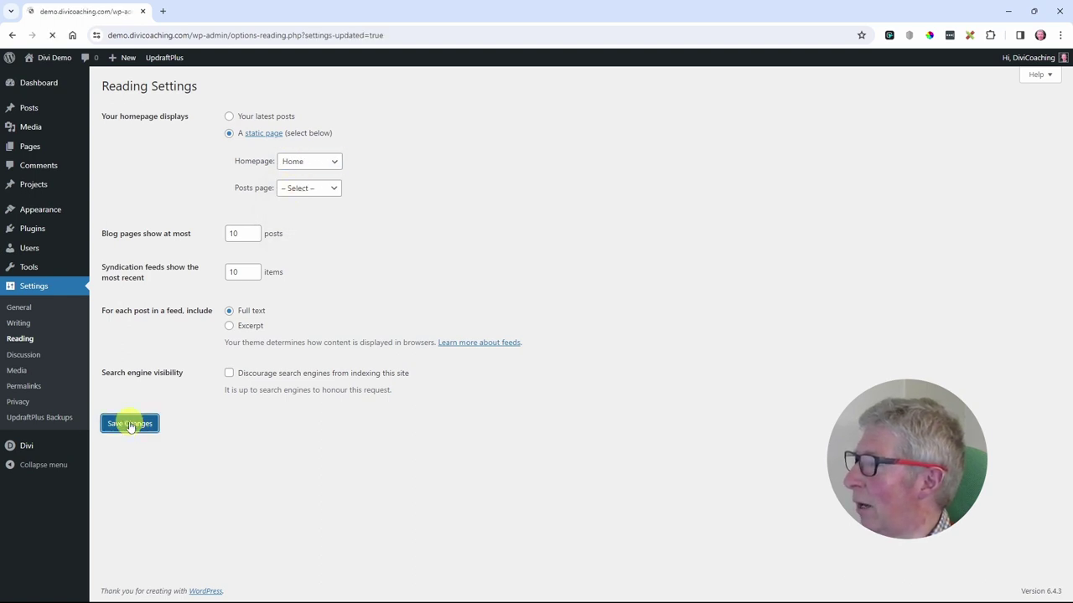
Step: Open the site's front page in the Visual Builder and clear its entire layout
mouse_move(44, 59)
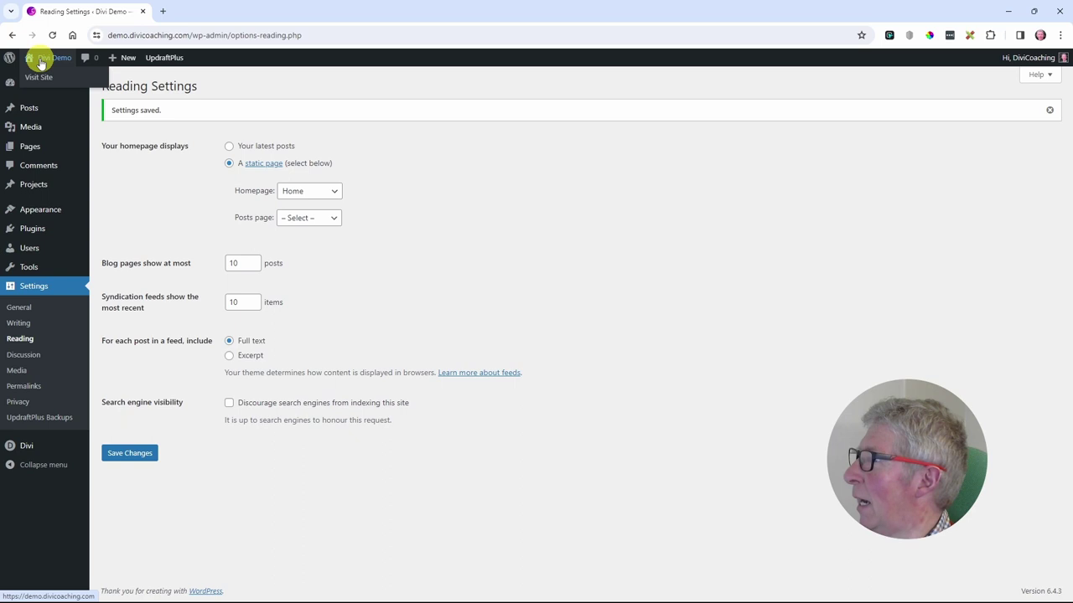
left_click(43, 78)
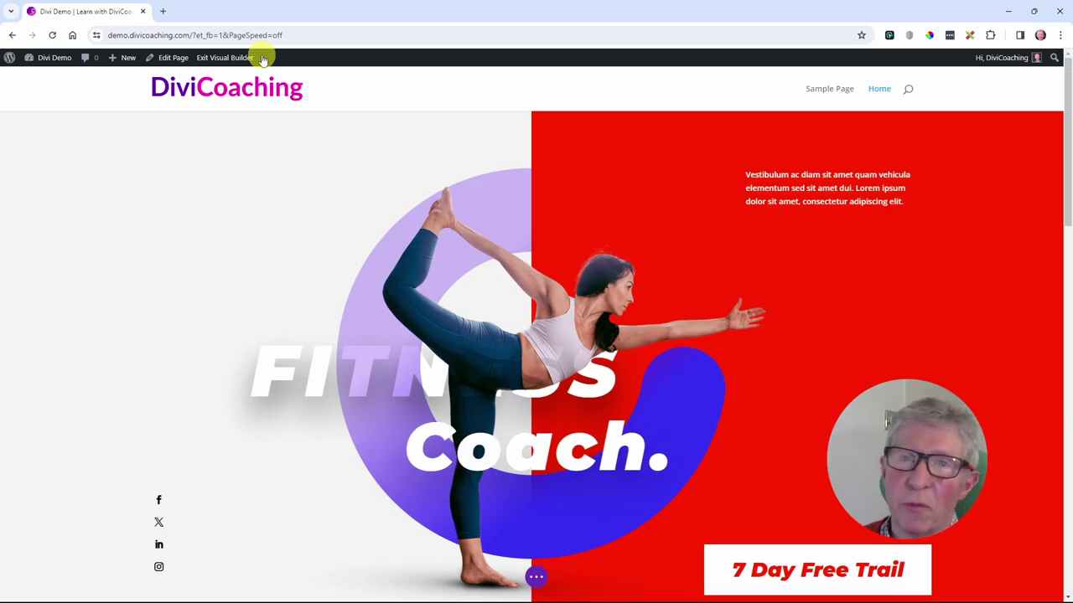
left_click(534, 578)
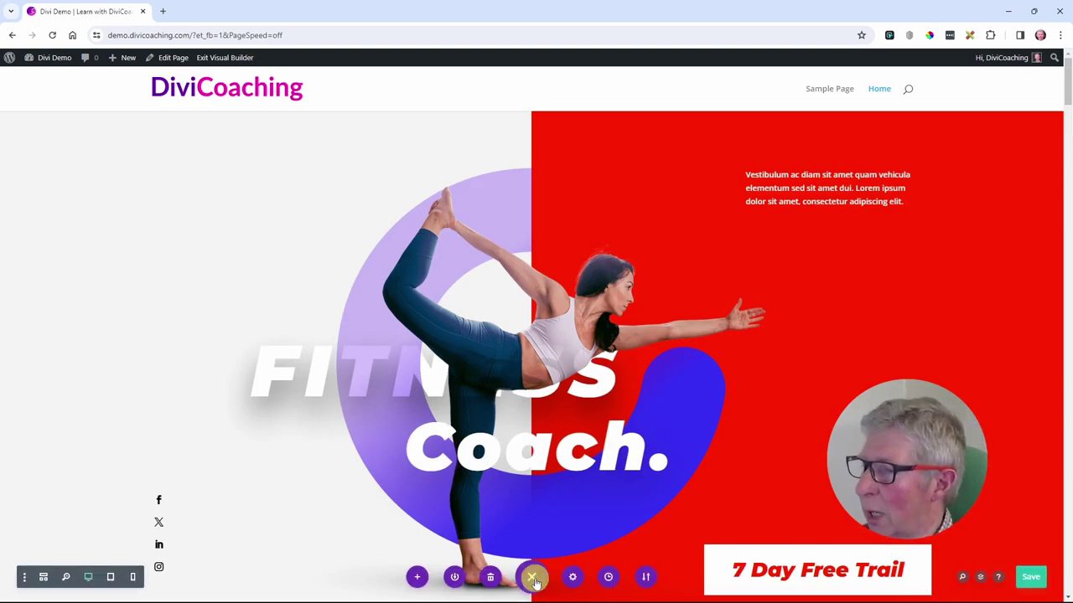
left_click(491, 579)
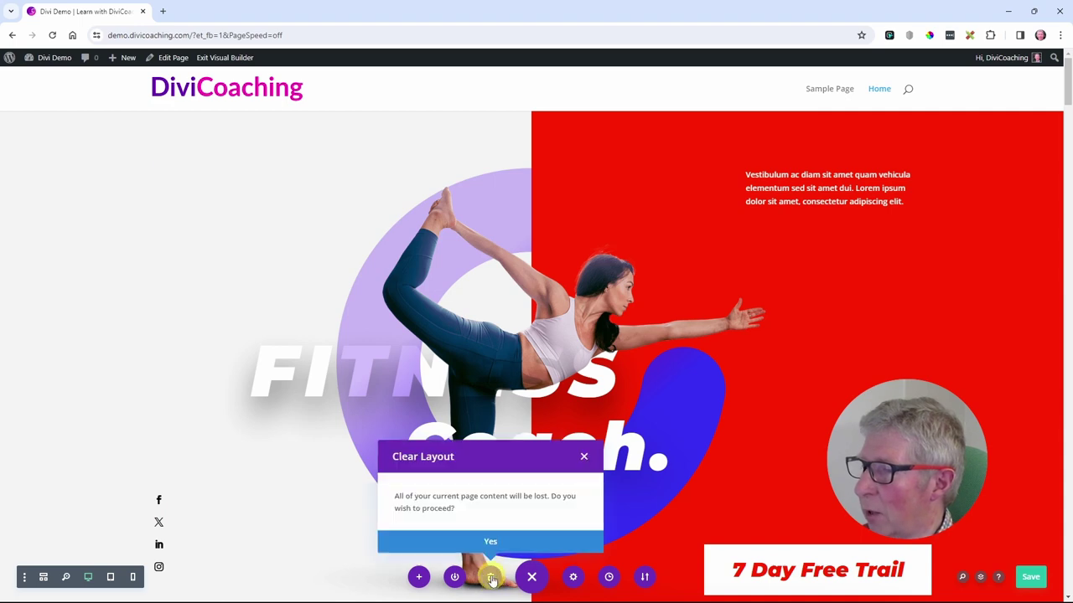
left_click(489, 543)
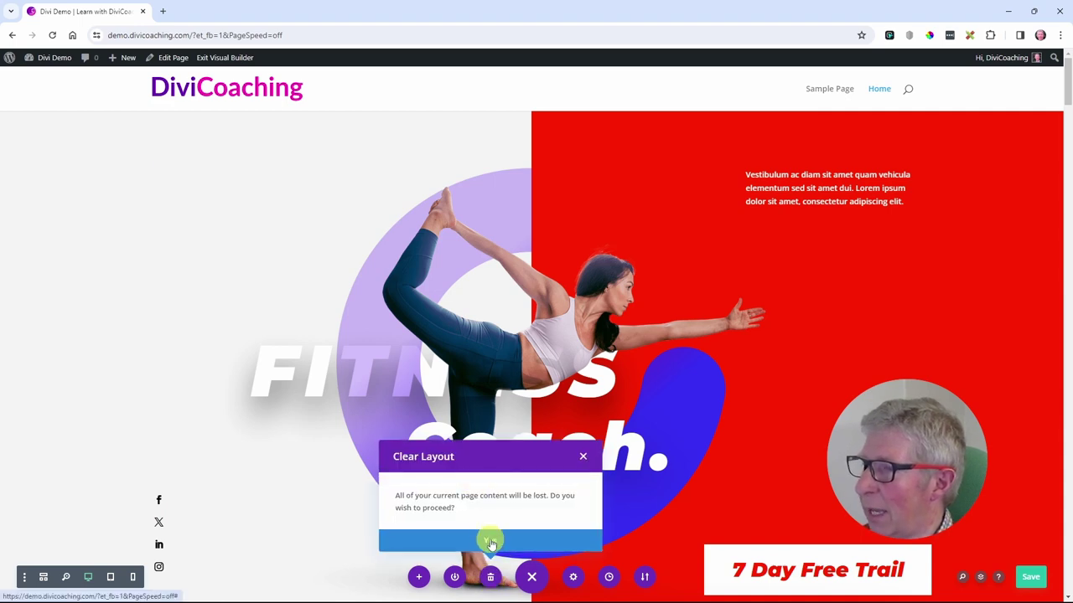
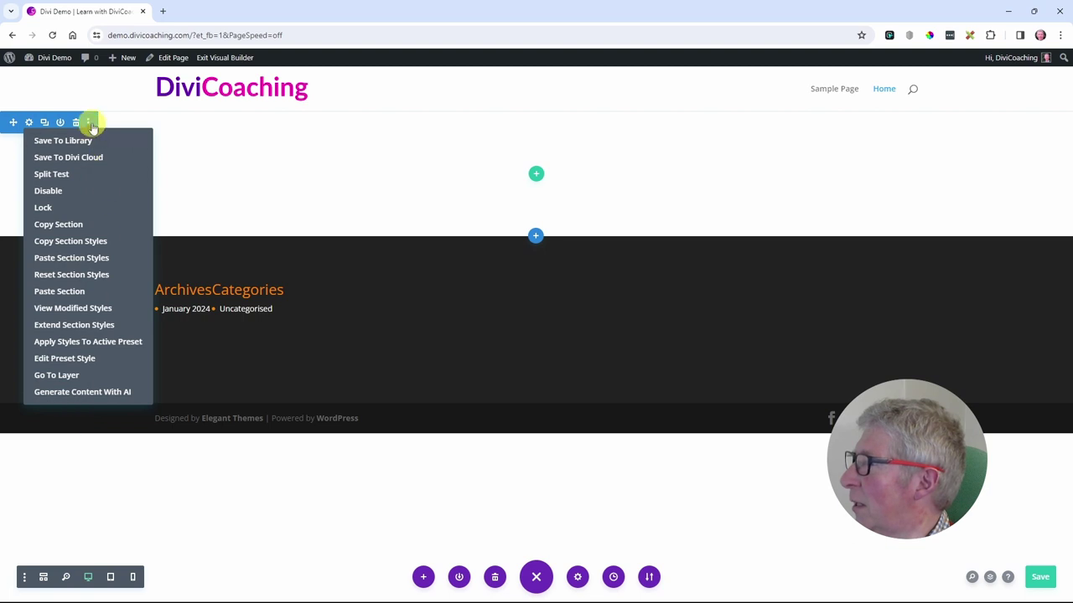
Step: Insert a single-column row into the empty section of the Home page
left_click(89, 124)
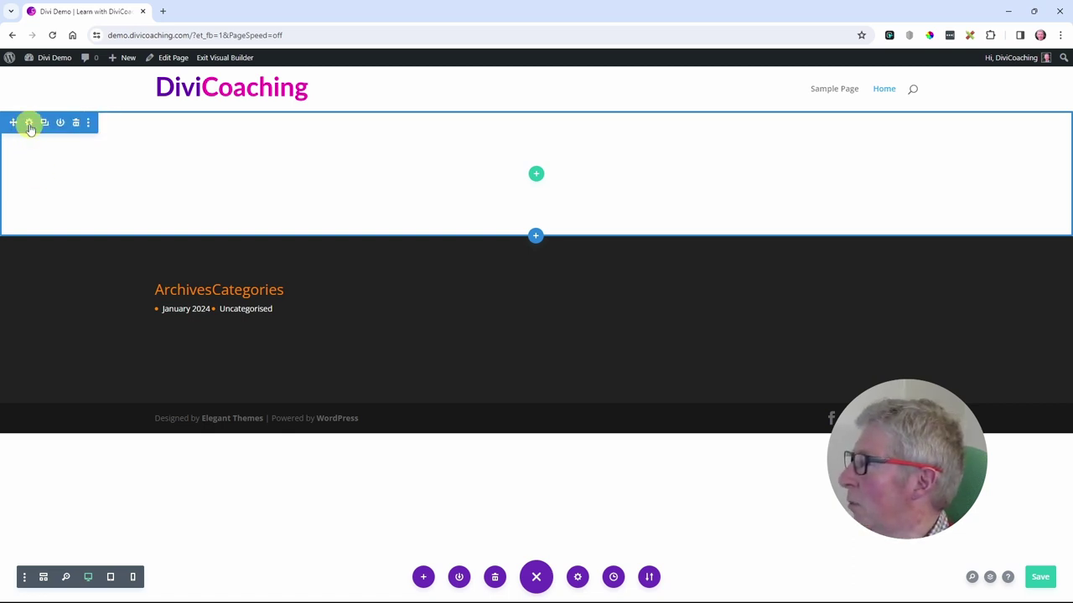
left_click(537, 177)
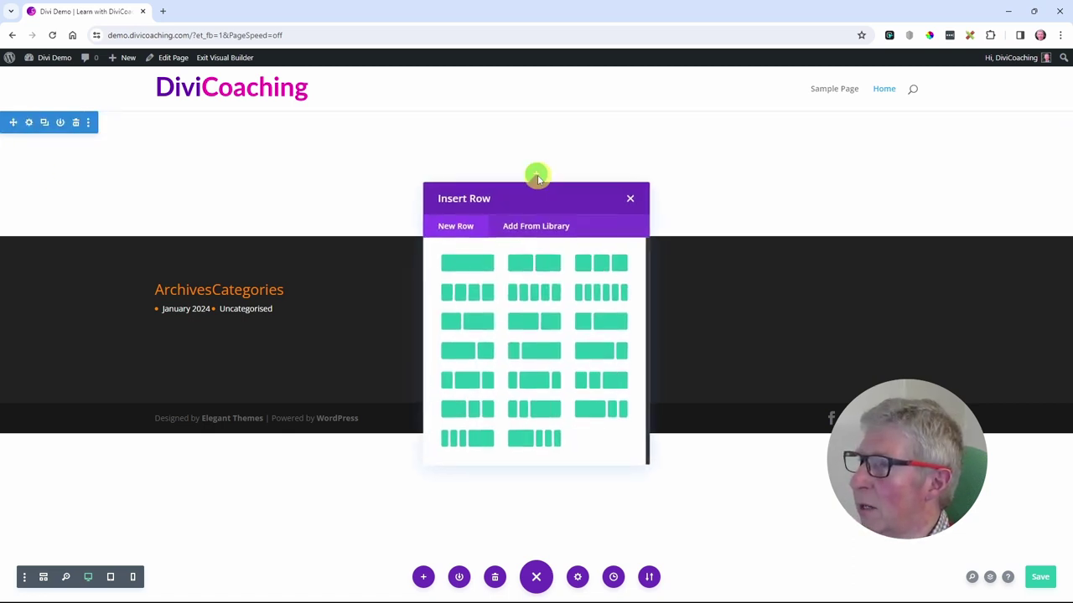
left_click(462, 262)
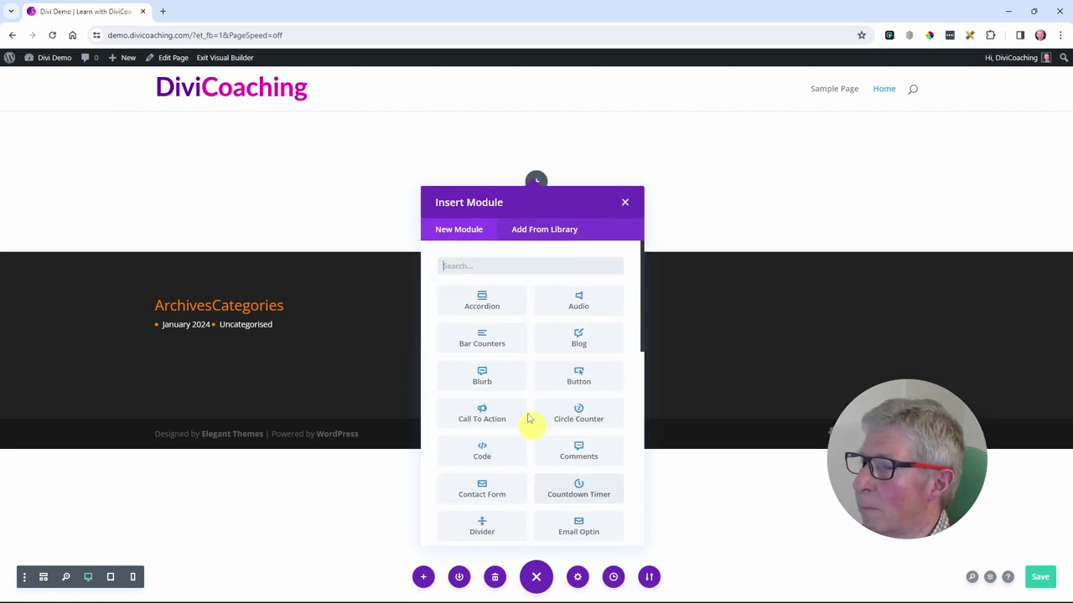
Step: Insert a Text module into the new row and close its settings with the placeholder content
type("text")
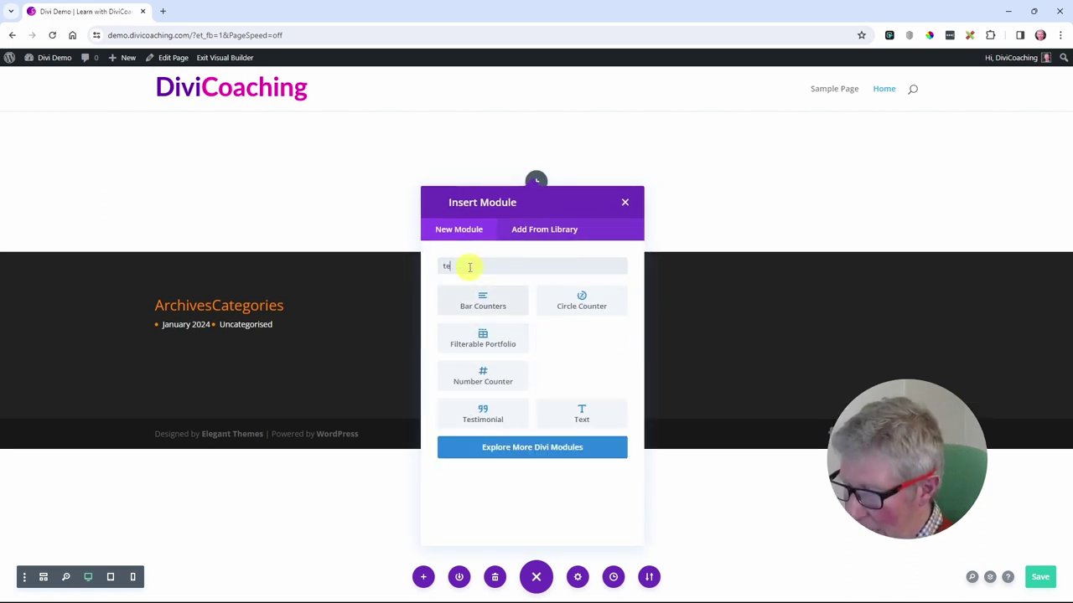
left_click(482, 303)
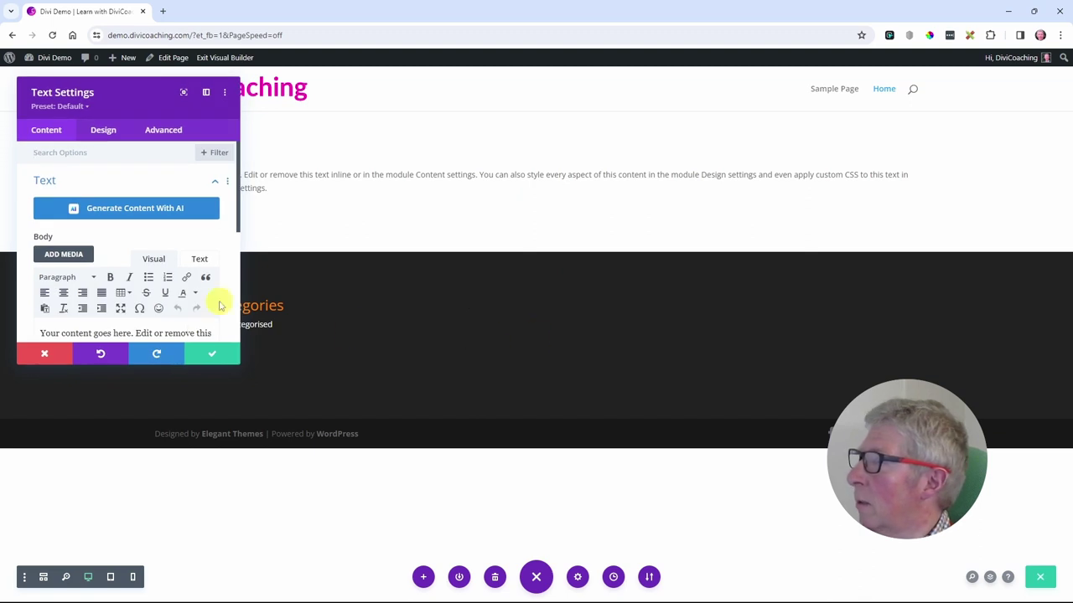
left_click_drag(132, 95, 854, 173)
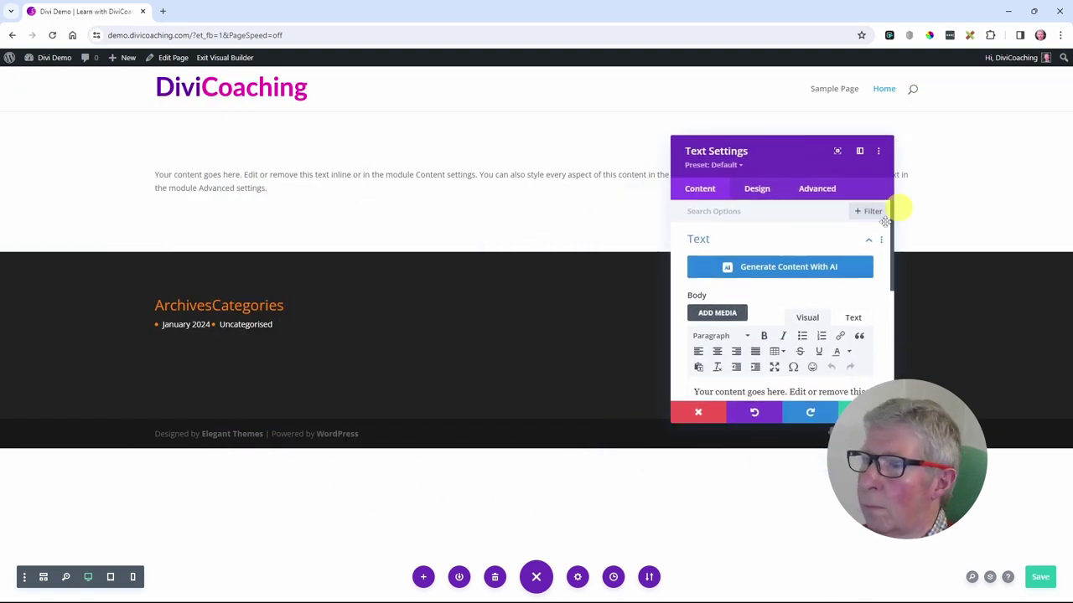
left_click(706, 416)
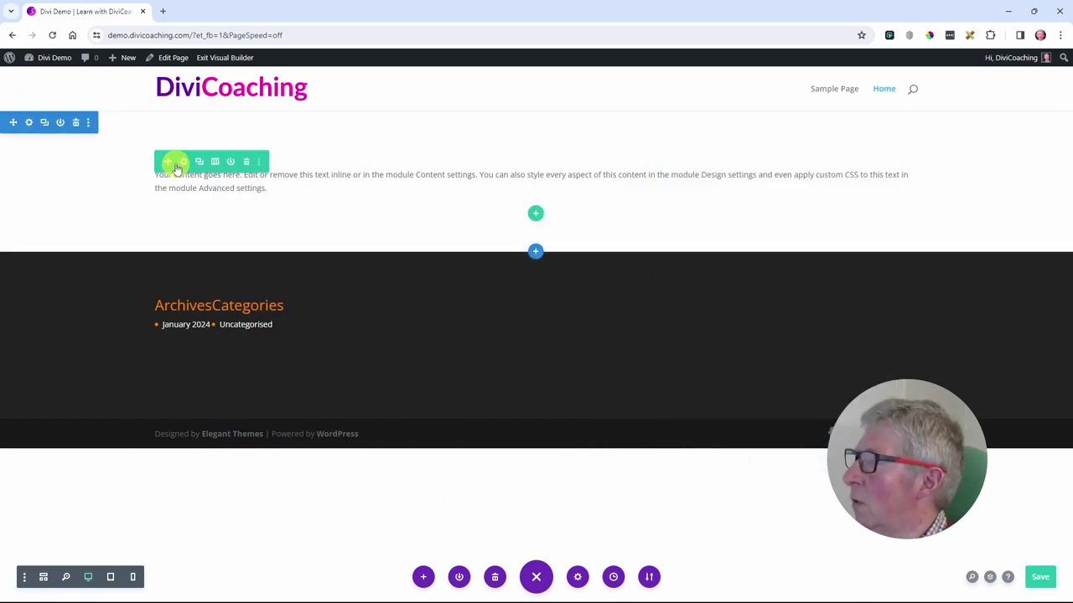
Step: View the settings of the row and of its Text module, closing both without edits
left_click(184, 162)
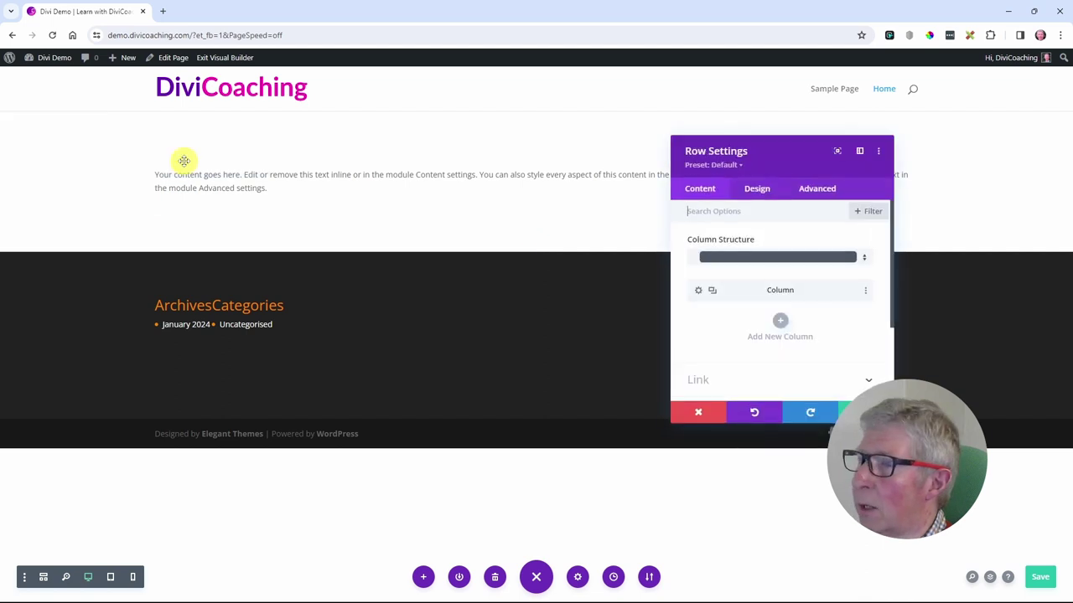
key("Escape")
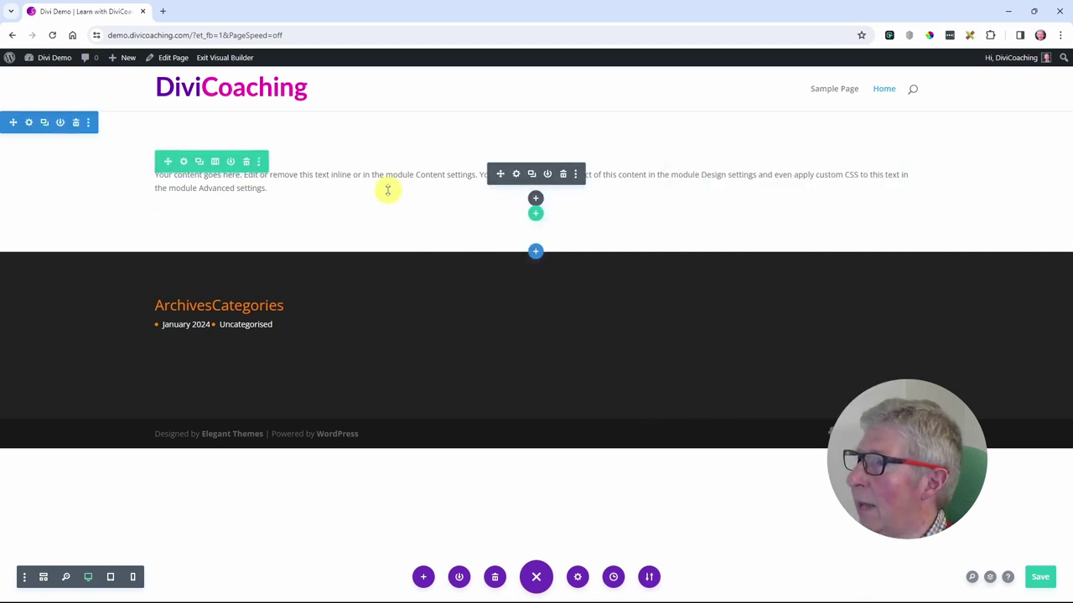
left_click(516, 173)
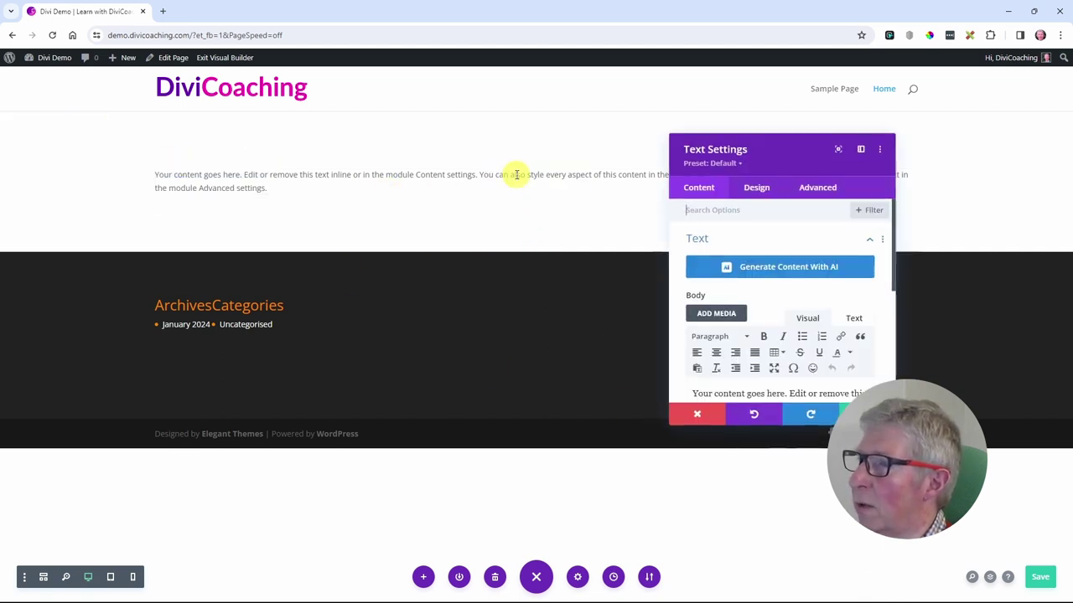
left_click(698, 414)
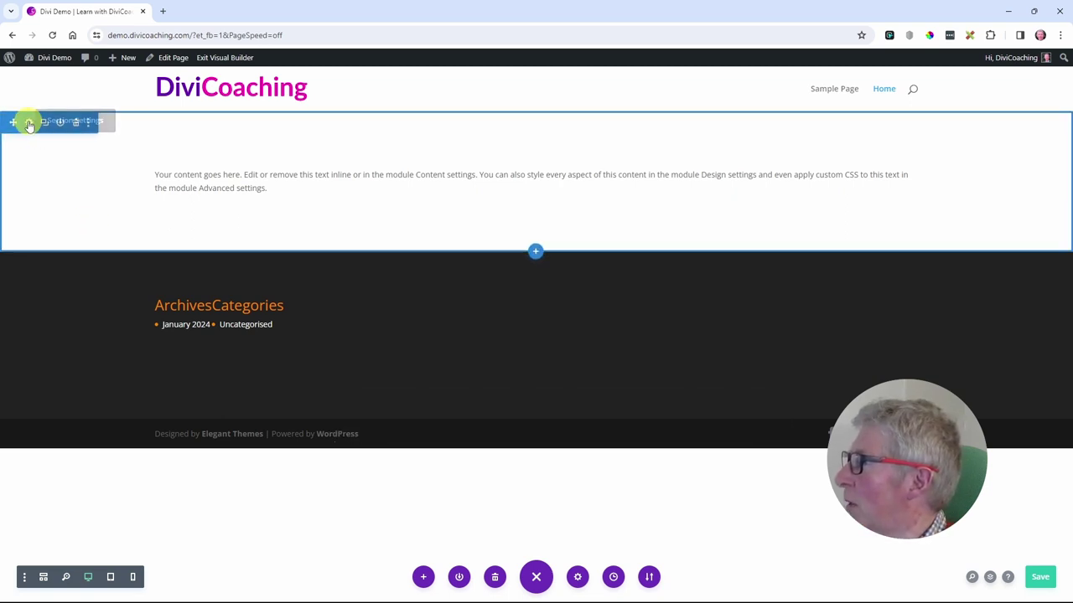
Step: Give the section a light grey #e2e2e2 background colour and delete the row holding the Text module
left_click(28, 123)
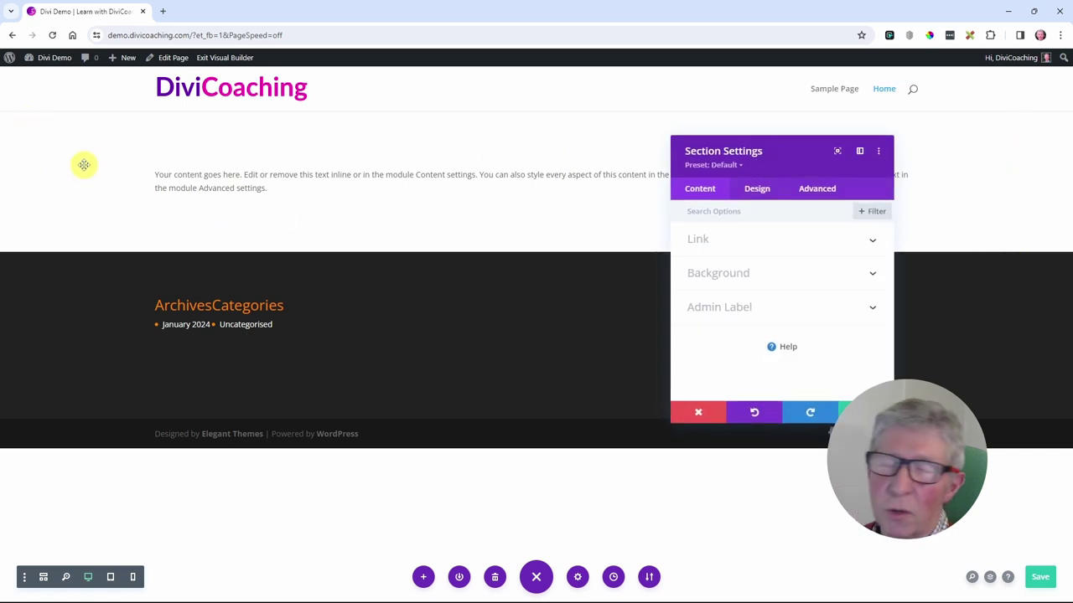
left_click(740, 275)
left_click(775, 327)
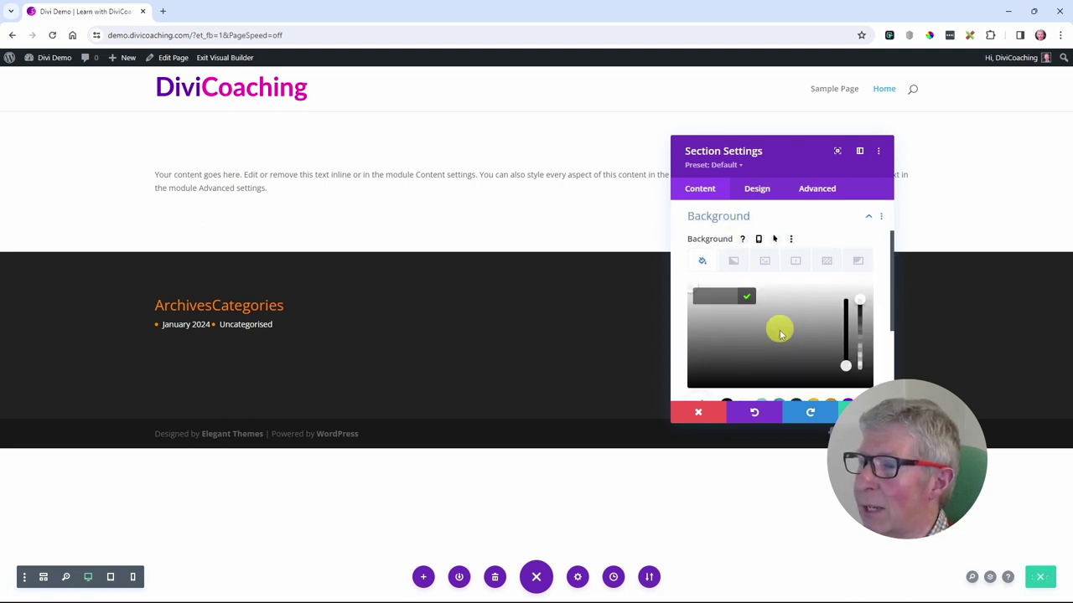
left_click(725, 322)
left_click(777, 292)
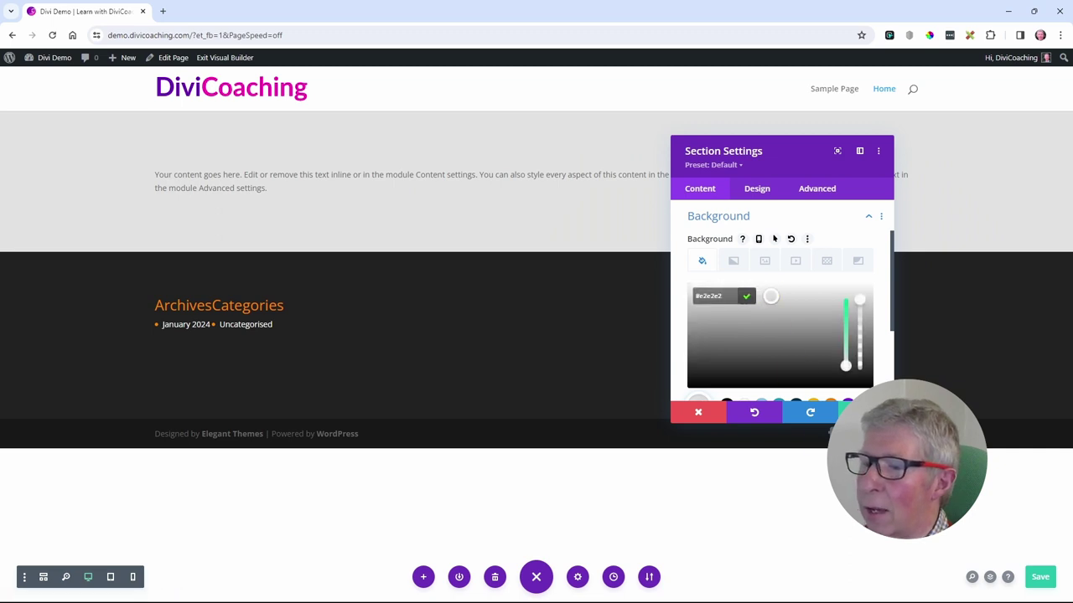
left_click(486, 242)
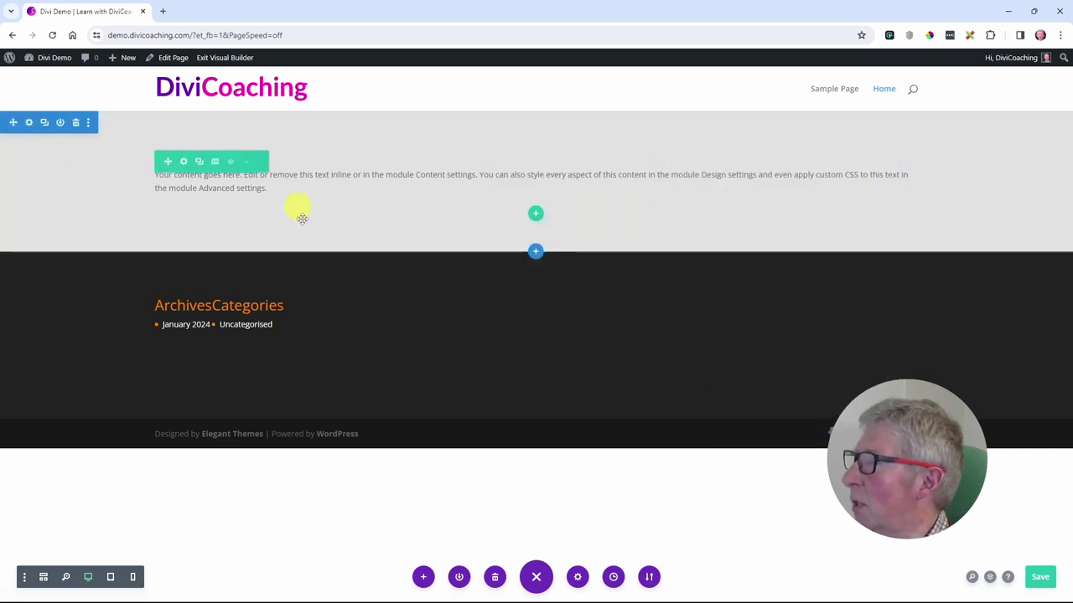
left_click(246, 161)
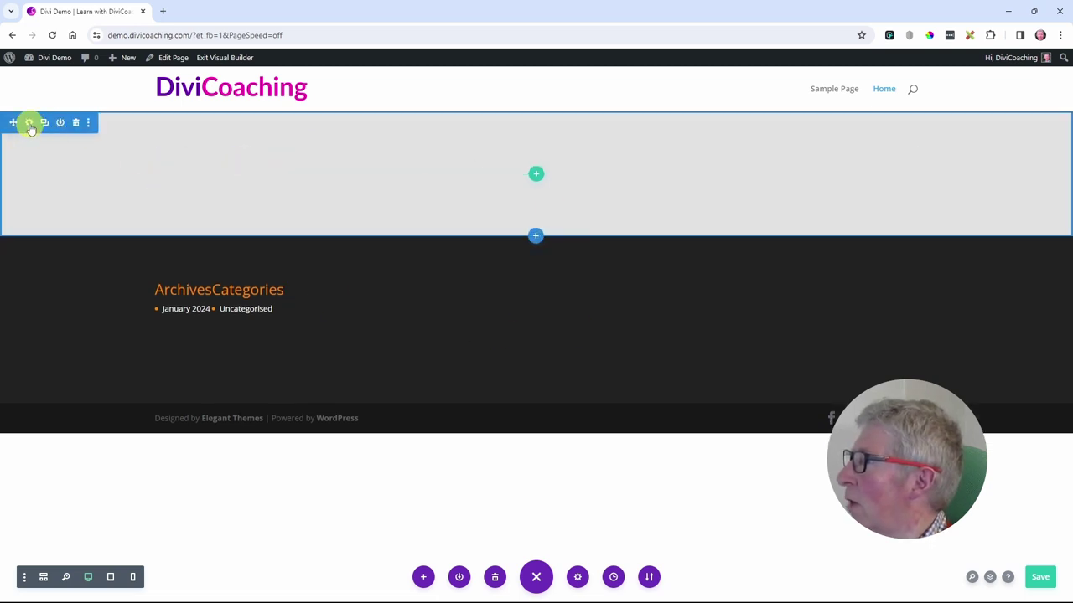
Step: Open the section's settings and view the available preset options
left_click(30, 123)
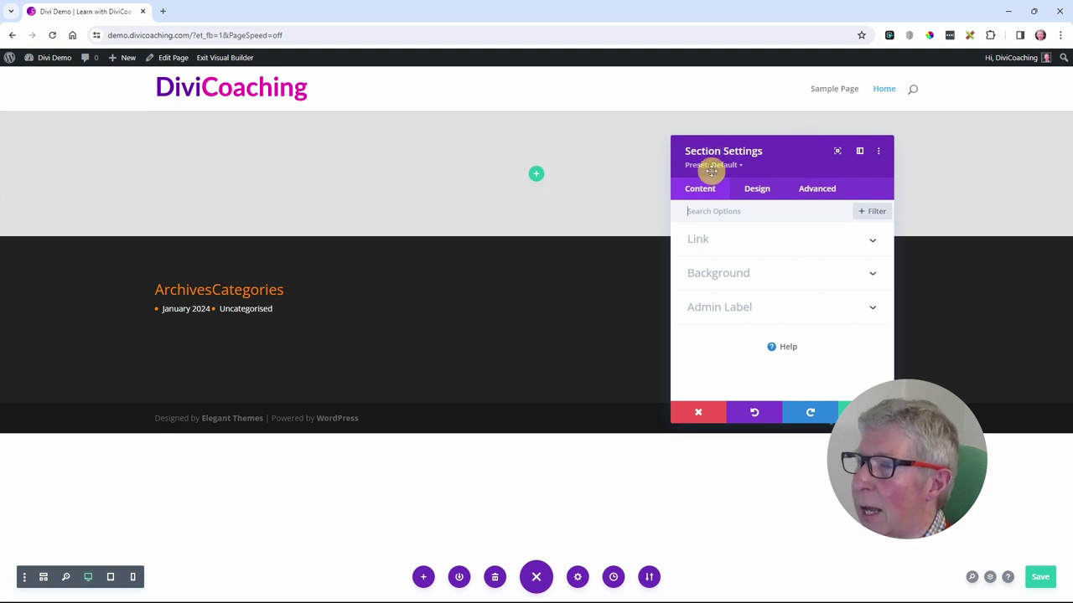
left_click(728, 166)
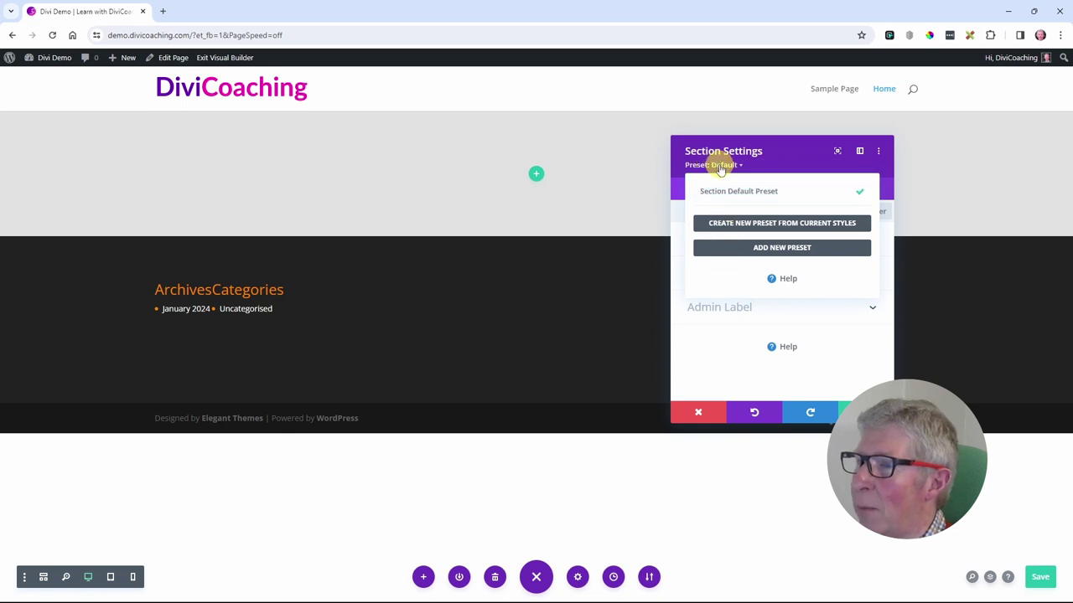
left_click(719, 168)
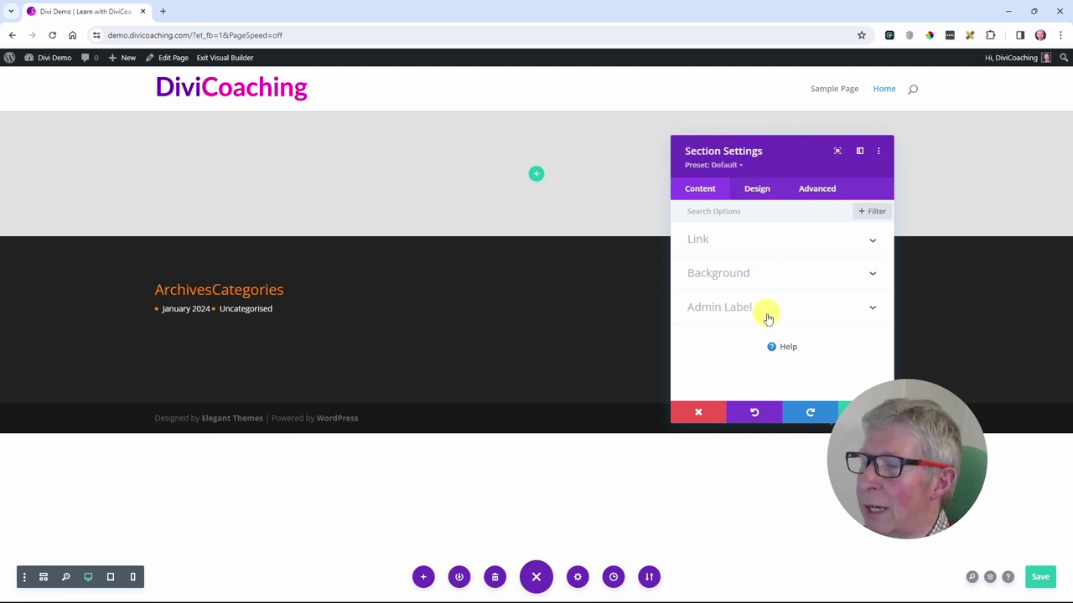
Step: View the section's settings window in expanded and docked layouts, returning it to the floating layout each time
left_click(838, 152)
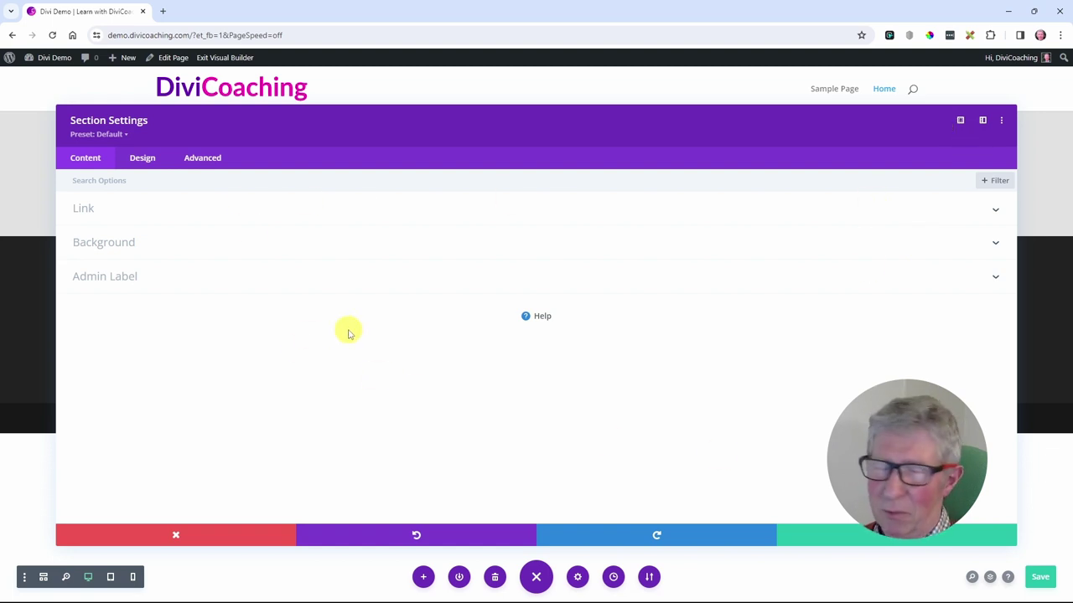
left_click(958, 120)
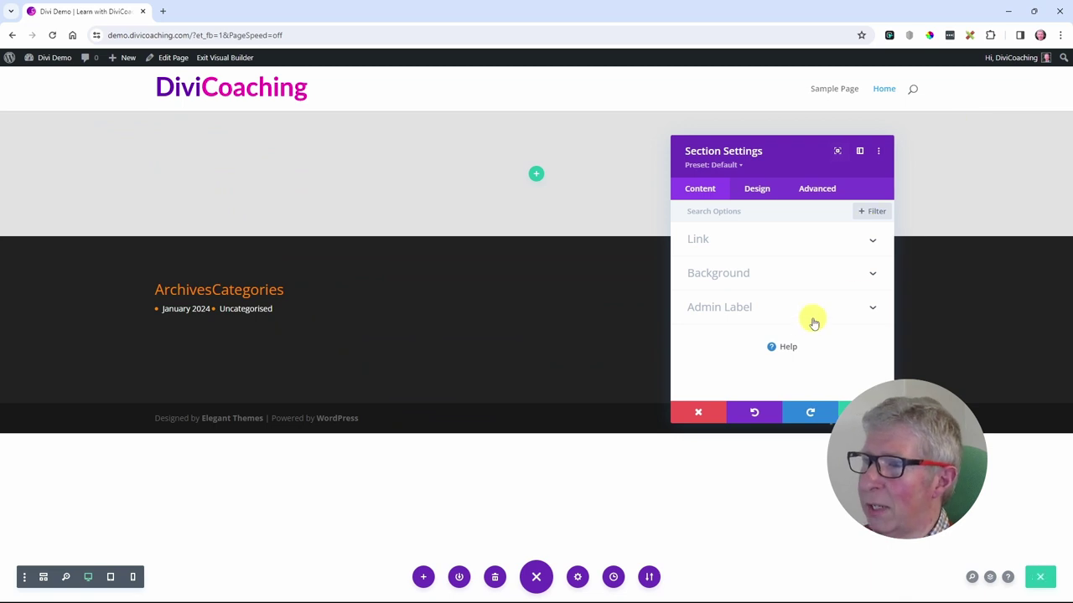
left_click(859, 151)
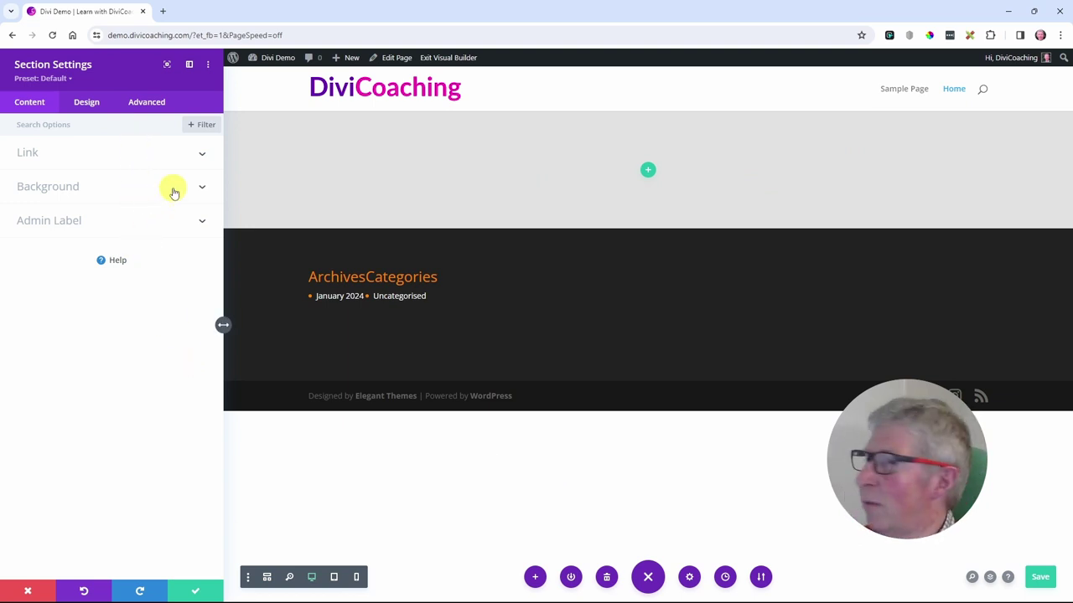
left_click(188, 65)
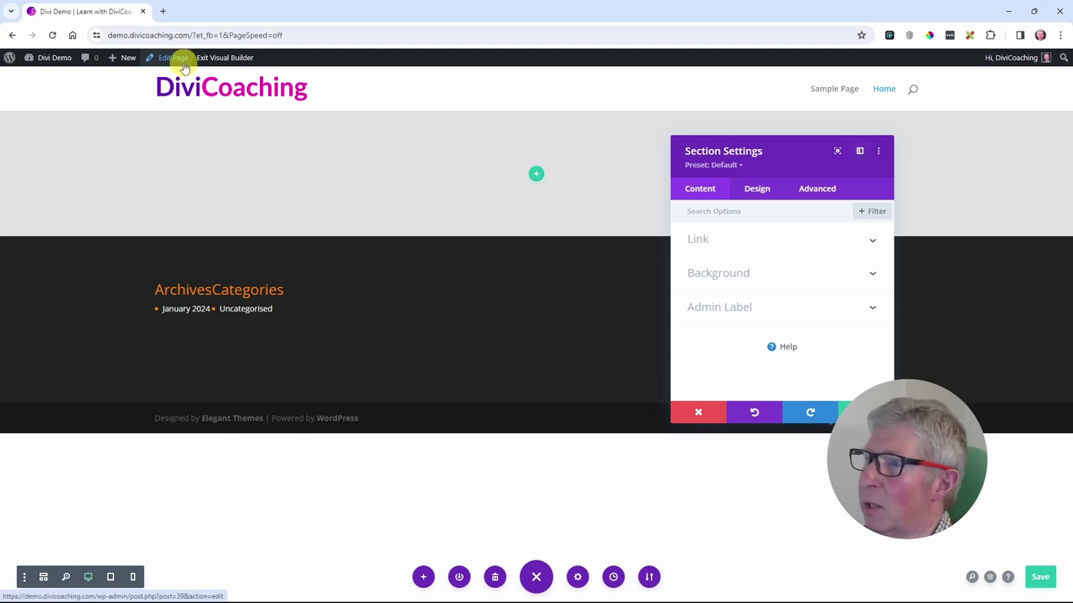
Step: Review the section's additional options both from its settings window and directly on the section
left_click(878, 153)
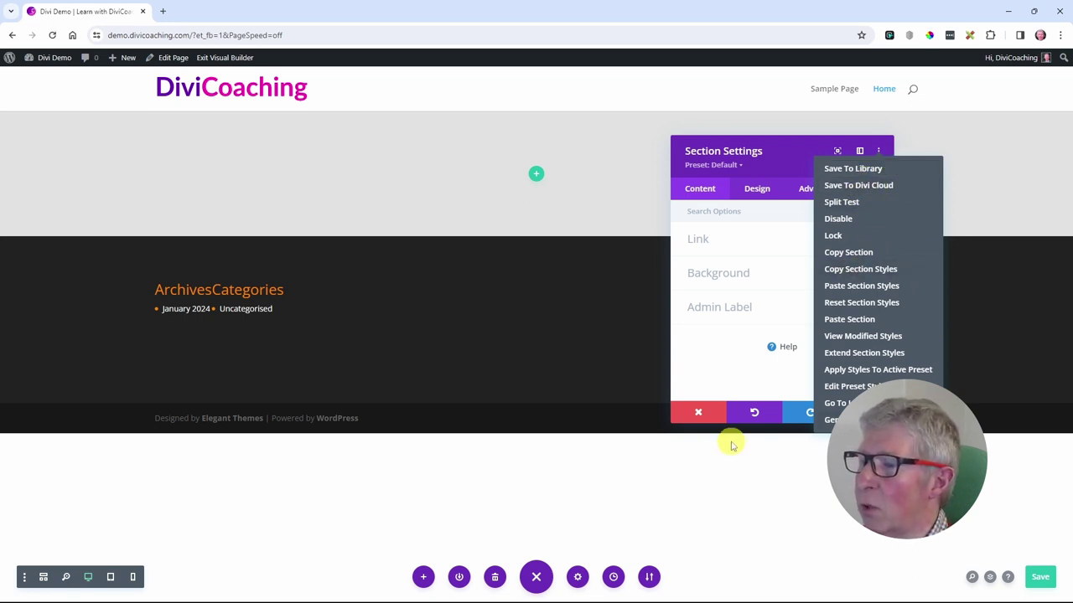
left_click(699, 414)
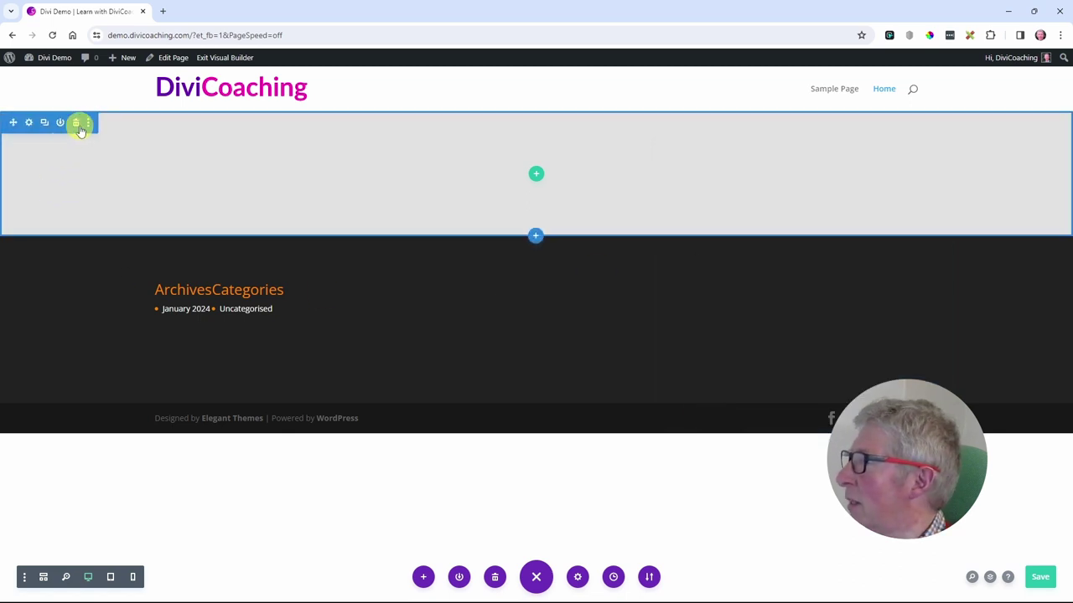
left_click(90, 124)
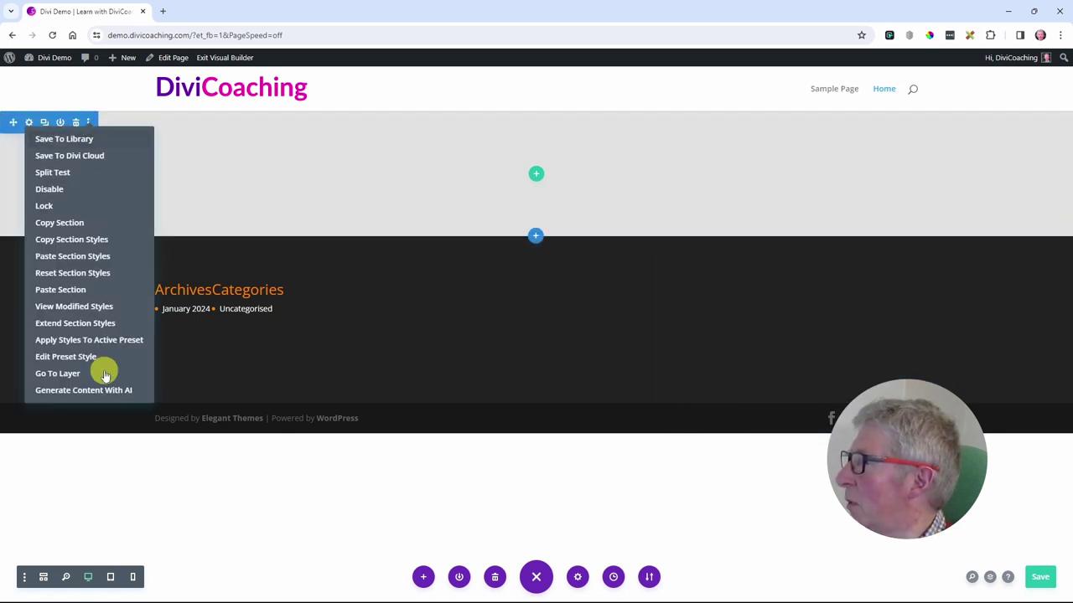
Step: Reopen the section's settings and look through the Content, Design and Advanced option groups
left_click(29, 122)
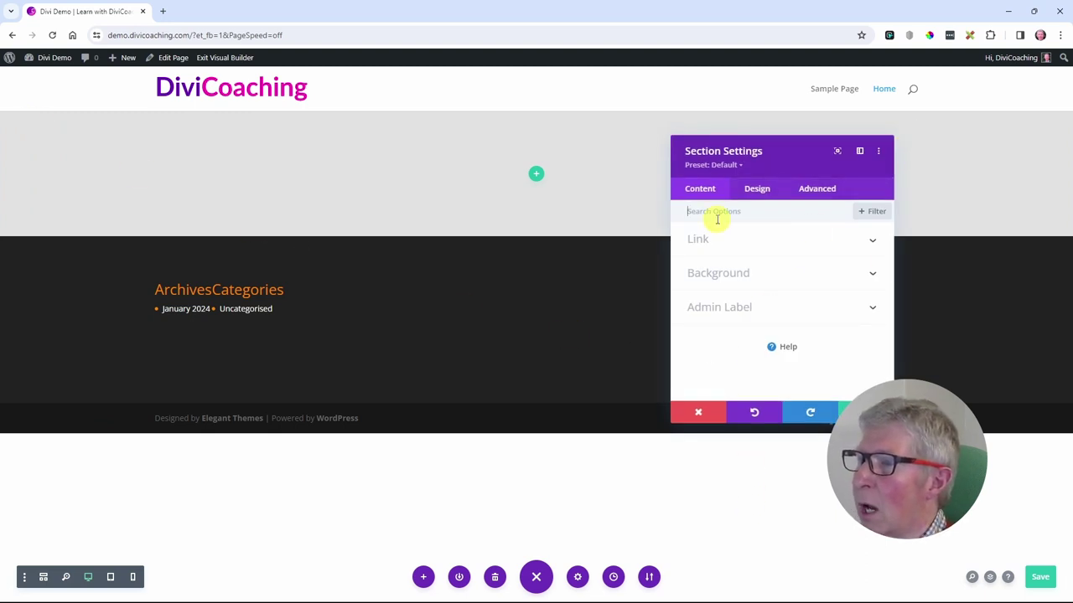
left_click(704, 192)
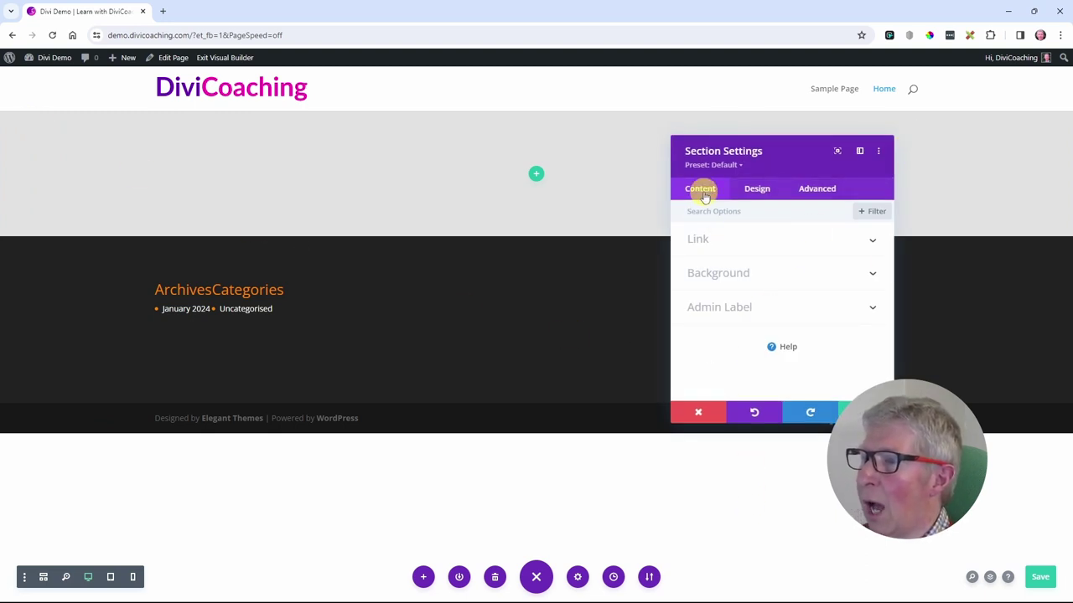
left_click(757, 190)
left_click(827, 194)
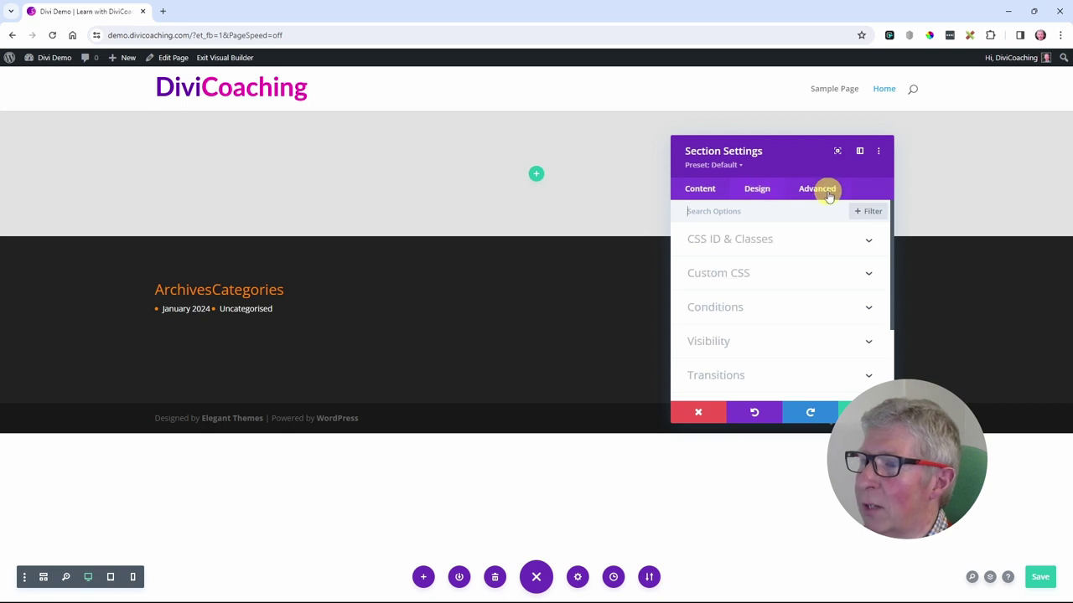
Step: Search the section's settings for "spacing" and clear the search
left_click(699, 191)
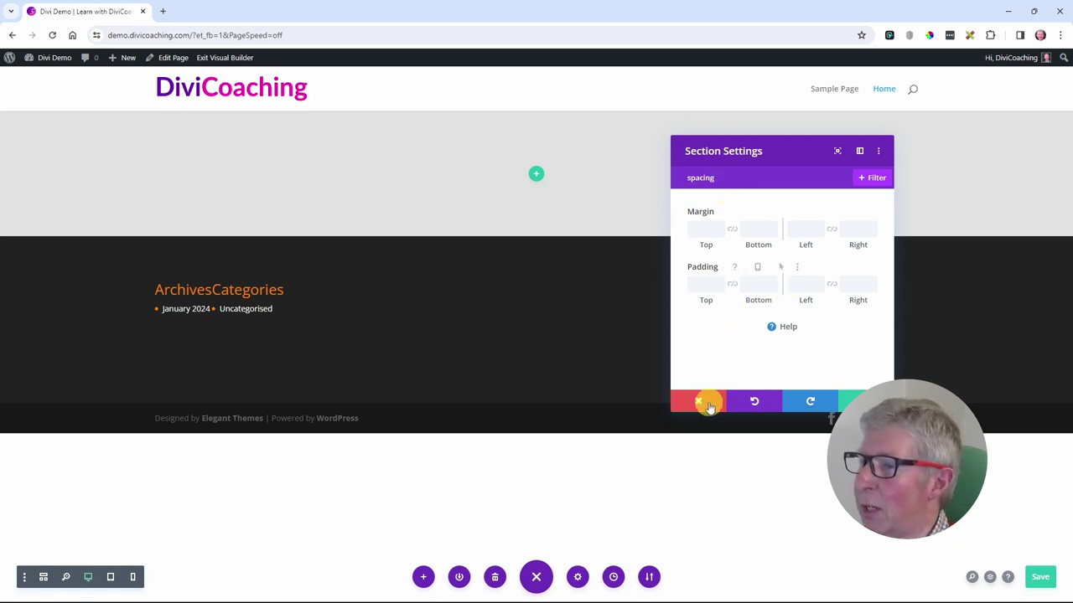
left_click_drag(708, 178, 685, 178)
key("BackSpace")
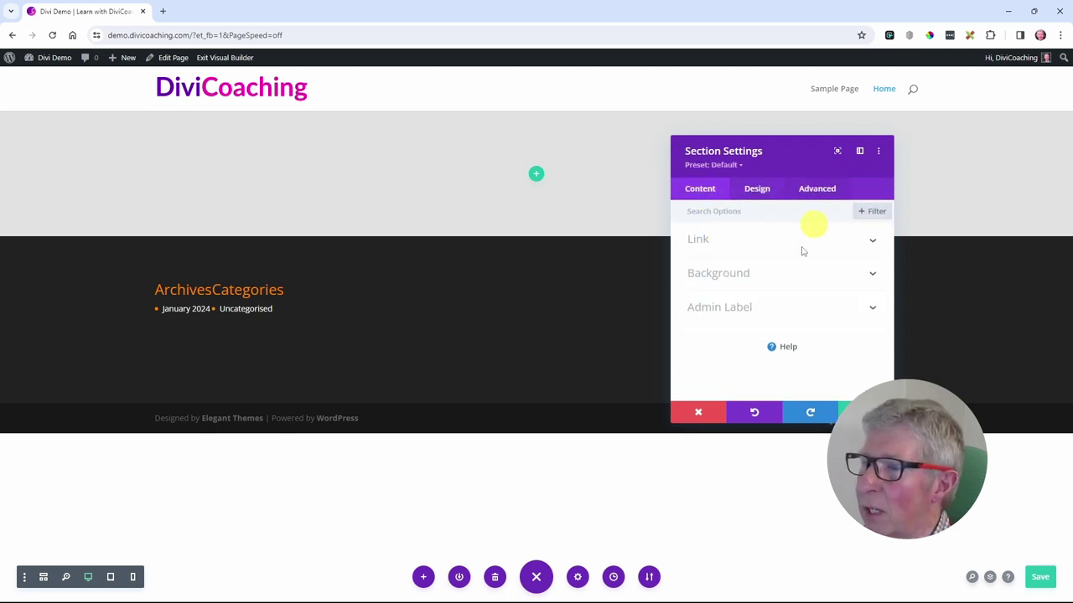
Step: Search the section's settings for "custom css" and clear the search
type("cus")
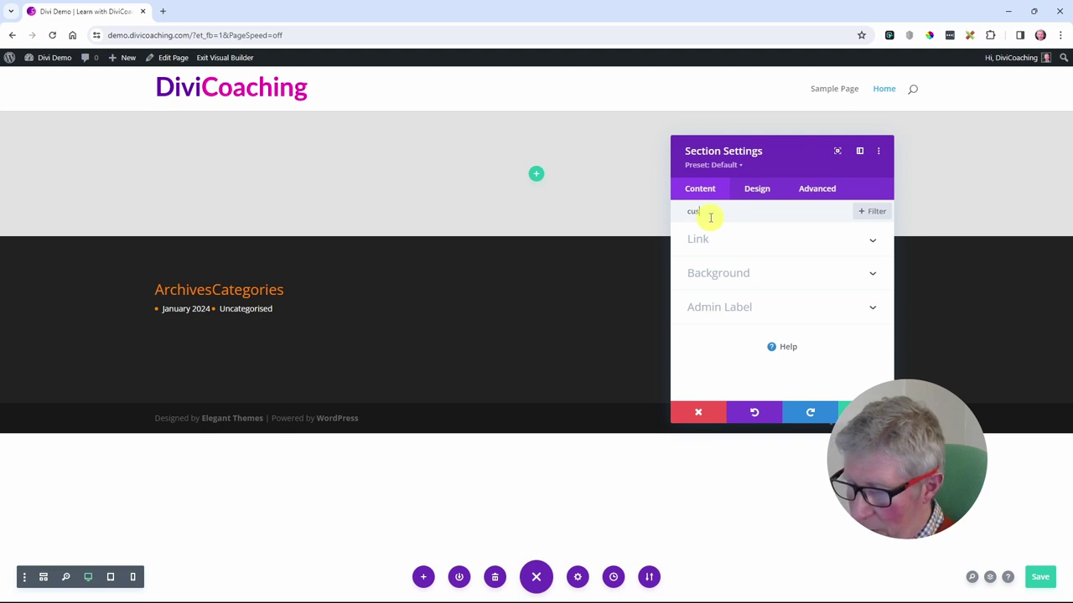
type("tom css")
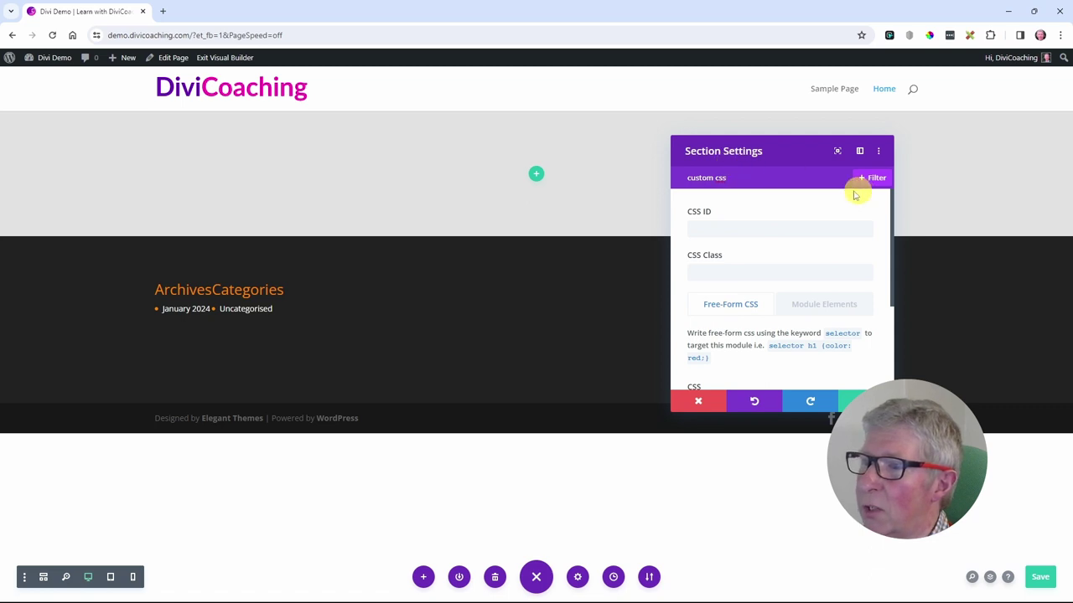
left_click_drag(738, 178, 692, 178)
key("BackSpace")
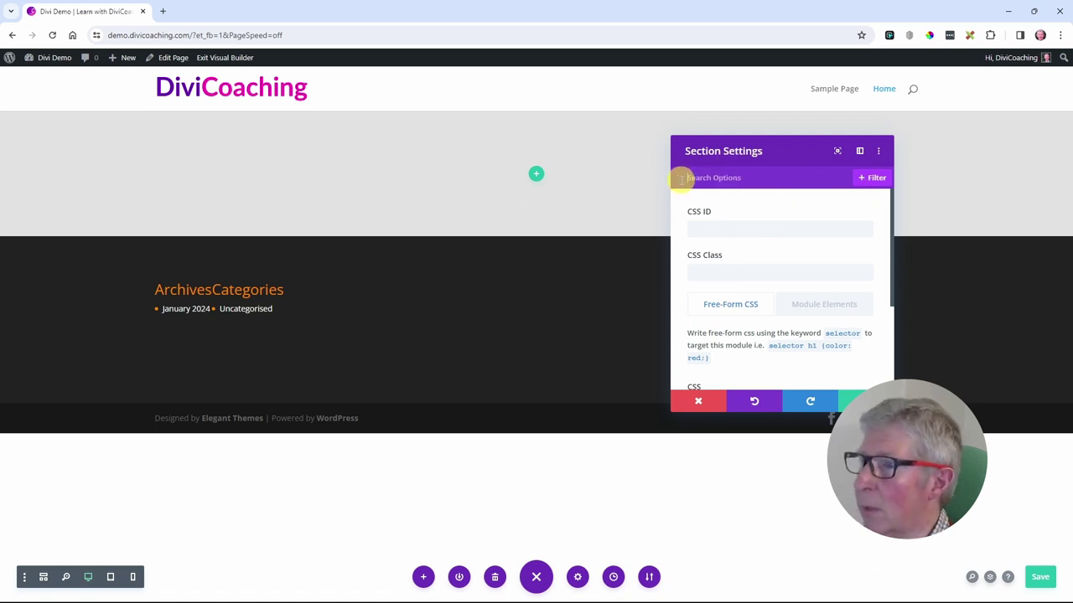
left_click(819, 190)
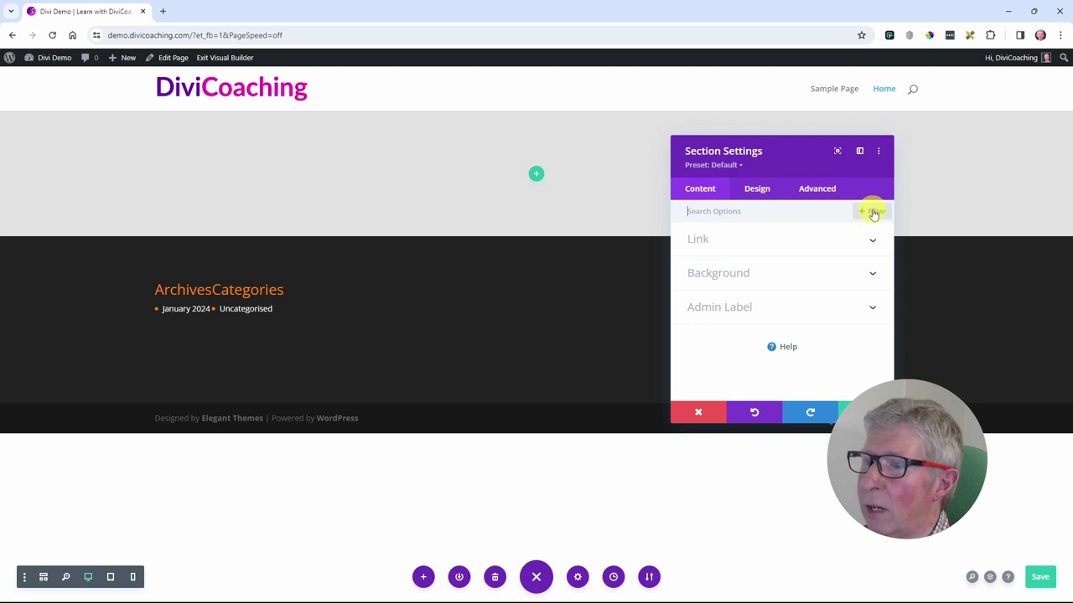
Step: Filter the section's settings to Modified Styles and review the background options listed
left_click(873, 212)
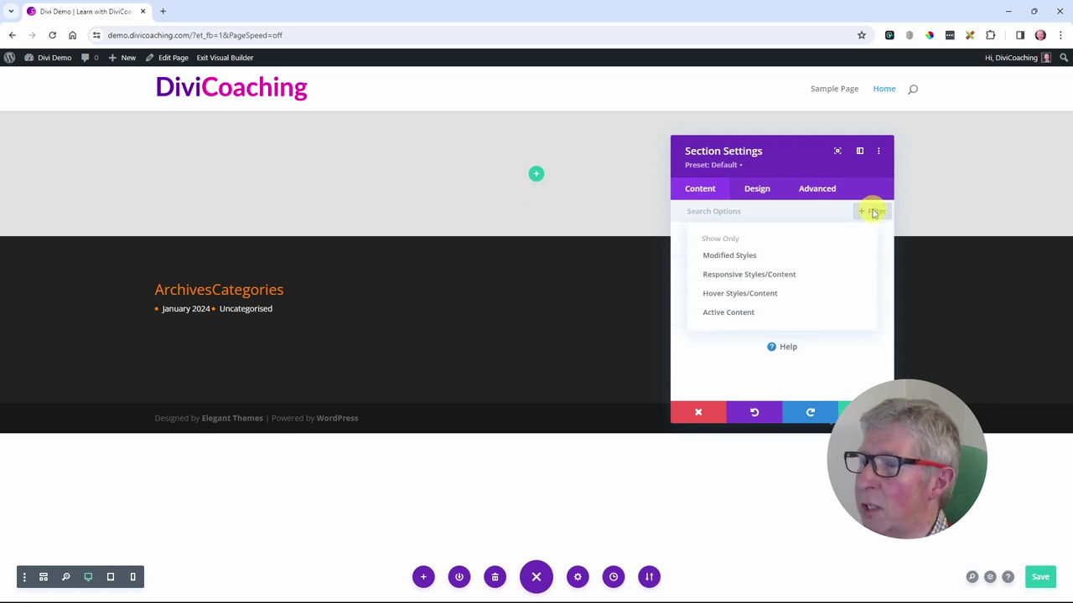
left_click(757, 260)
left_click(757, 261)
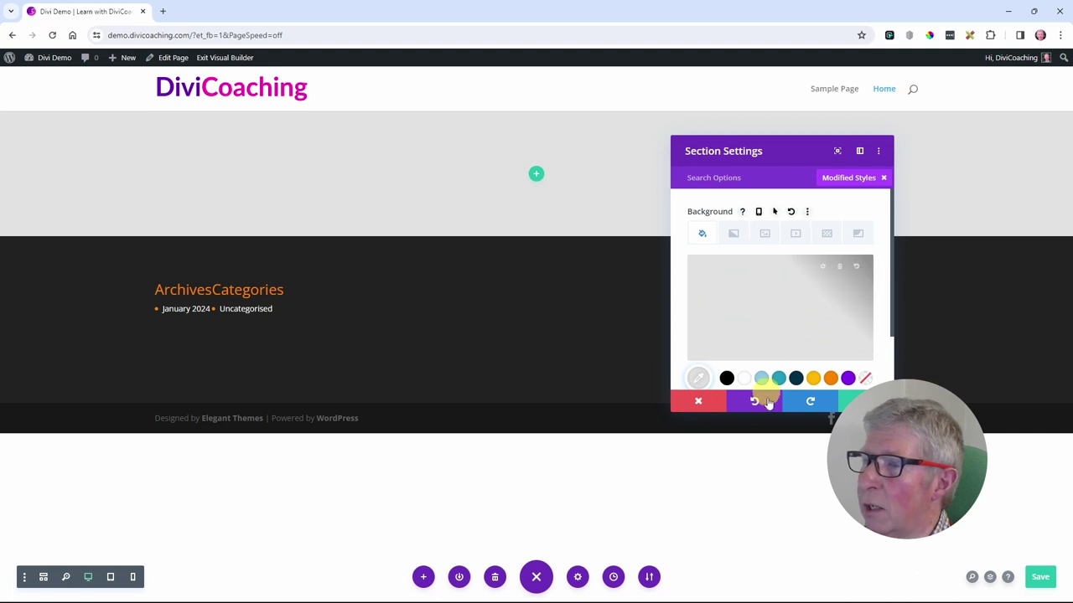
scroll(800, 339, "down", 1)
scroll(804, 335, "up", 1)
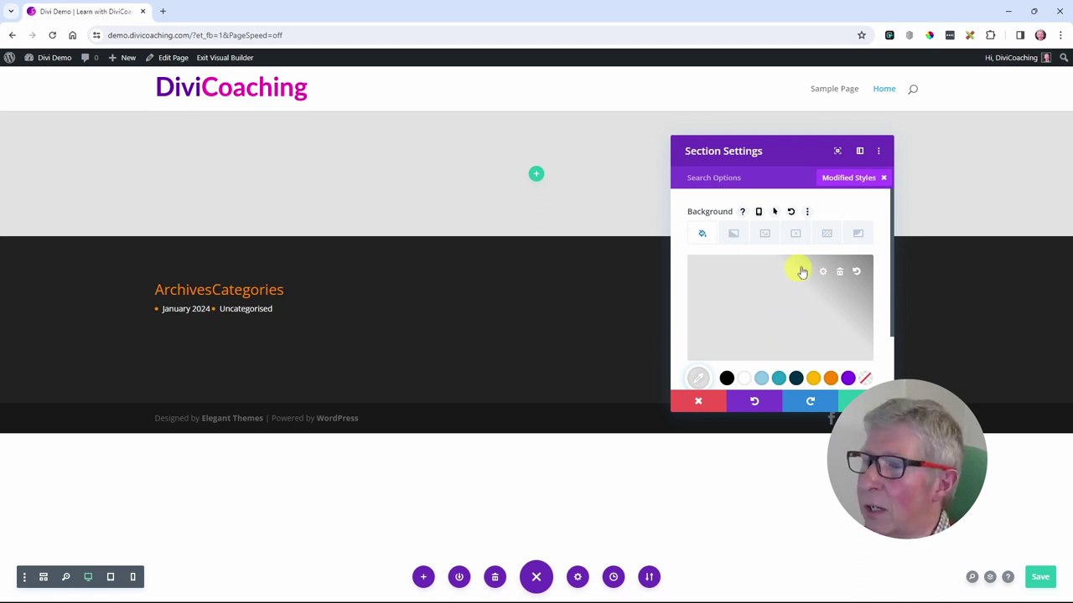
Step: Clear the Modified Styles filter and set the Section Link URL to divicoaching.com
left_click(883, 178)
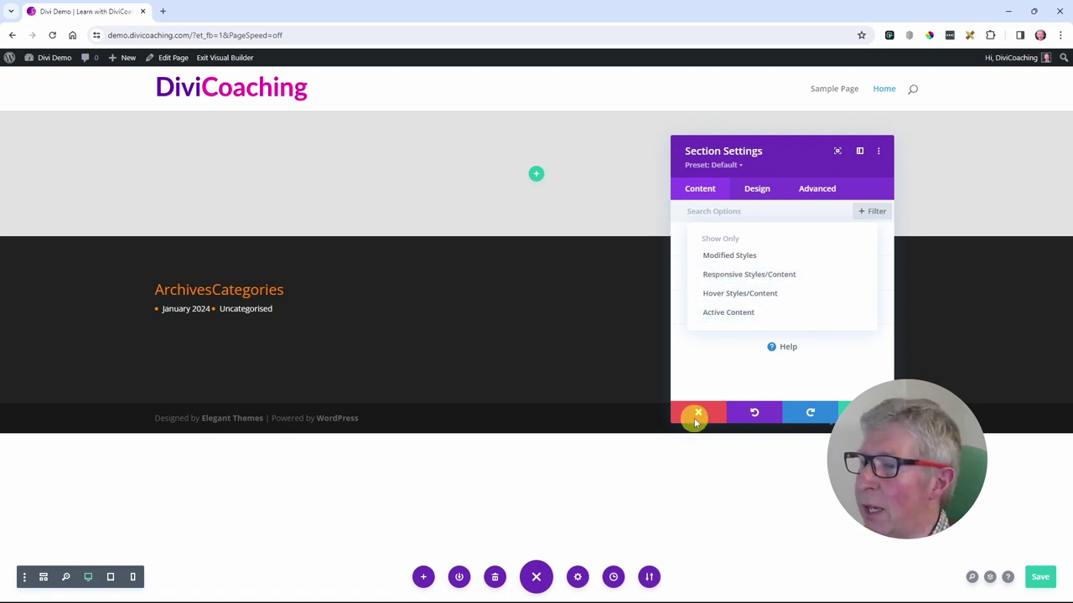
left_click(750, 210)
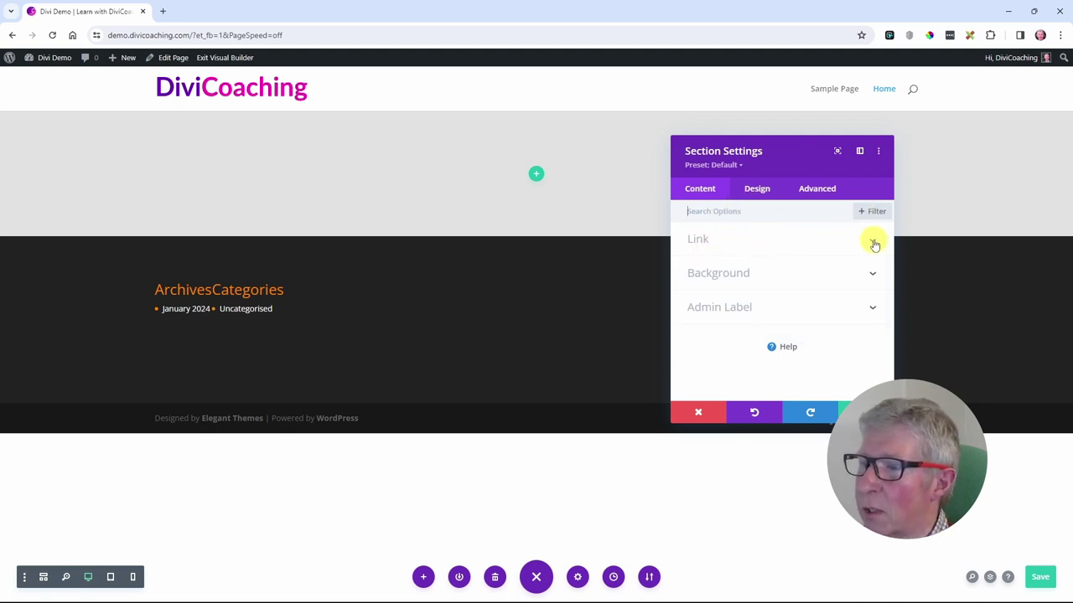
left_click(755, 245)
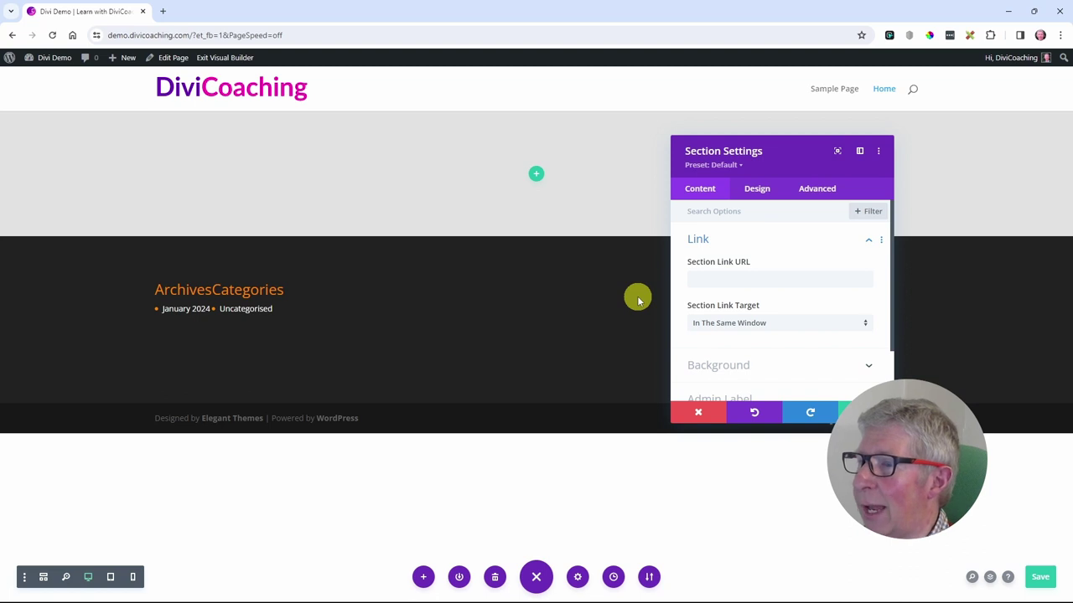
left_click(704, 280)
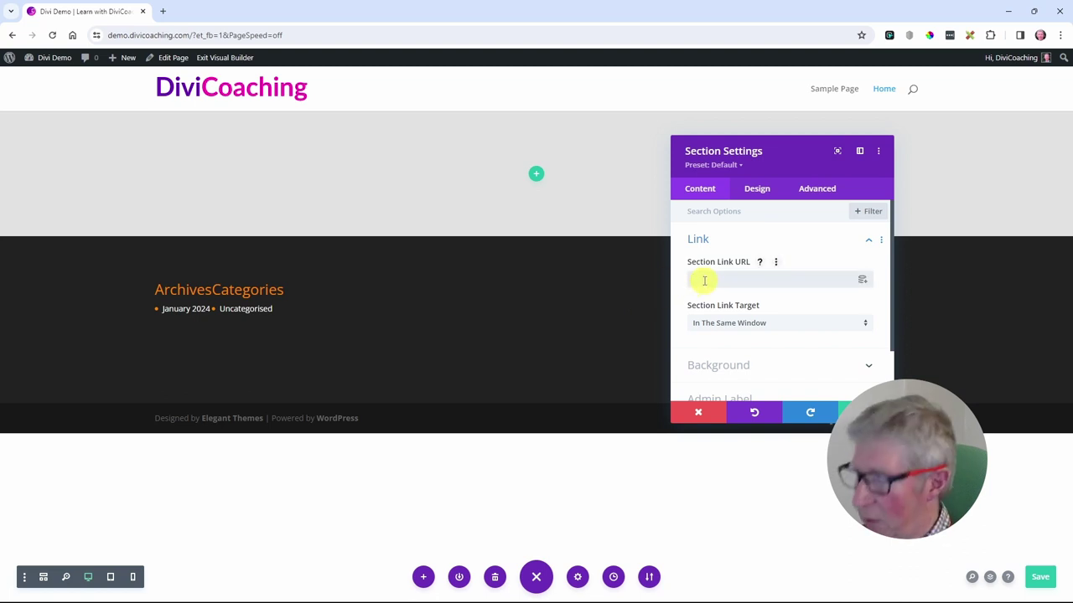
type("divicoaching.com")
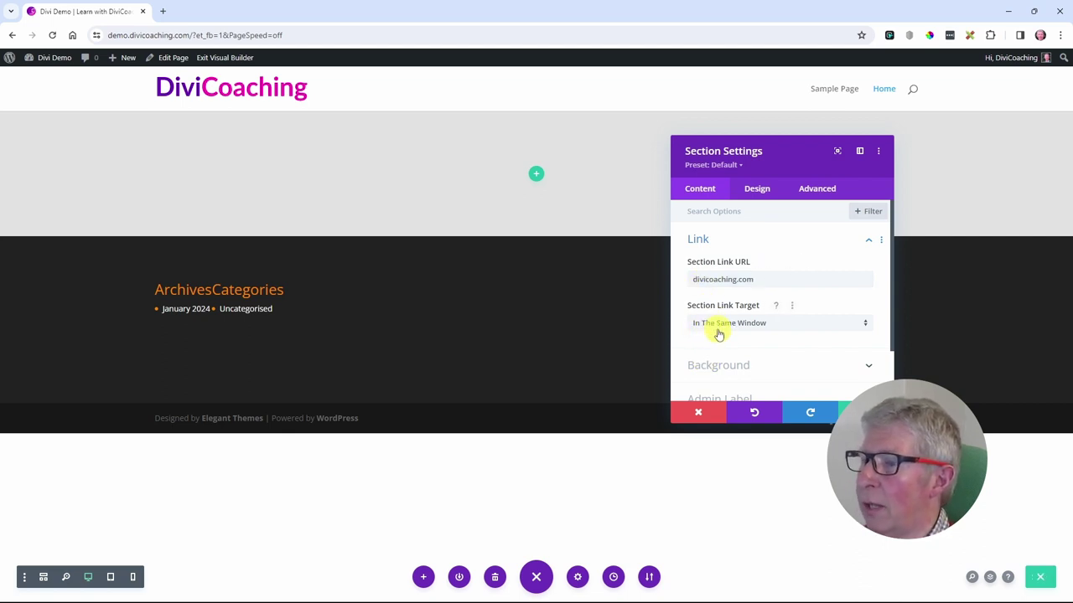
Step: Set the Section Link Target to In The New Tab, then save the section settings and the page
left_click(711, 327)
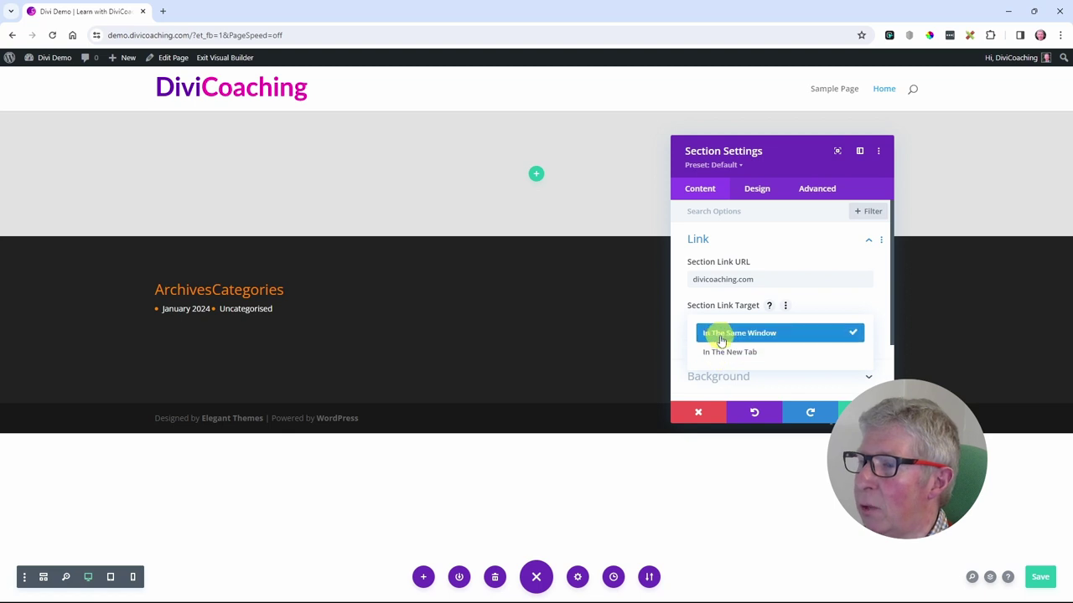
left_click(719, 334)
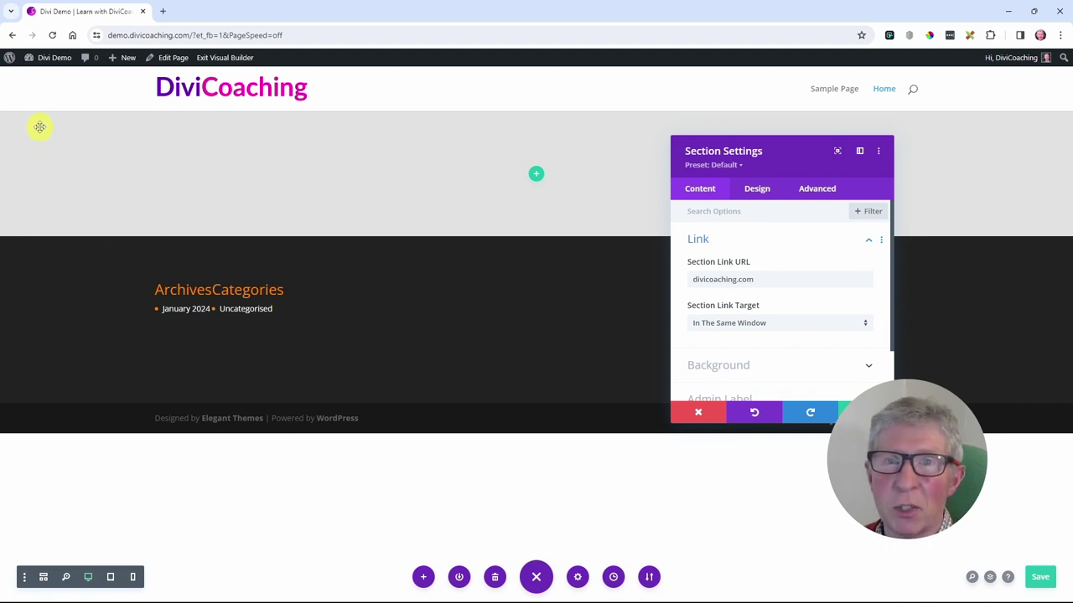
left_click(746, 326)
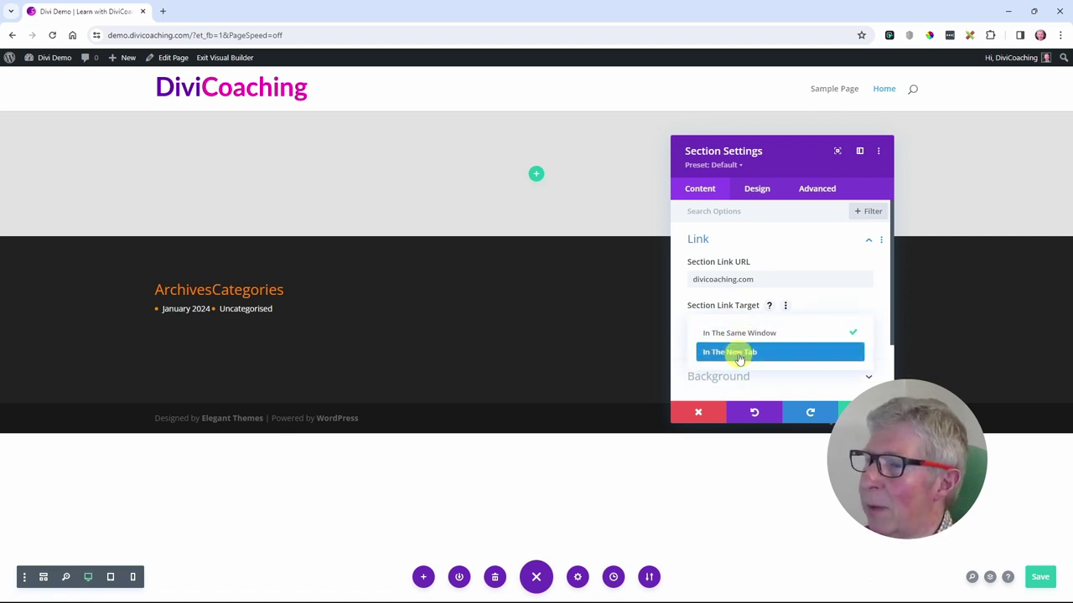
left_click(739, 355)
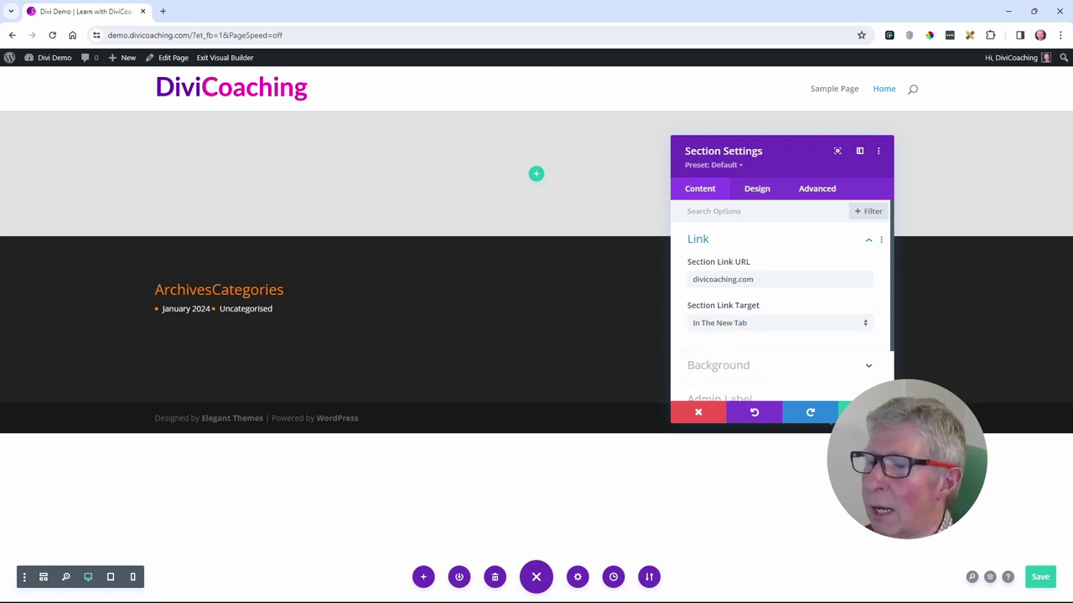
left_click(866, 412)
left_click(1037, 575)
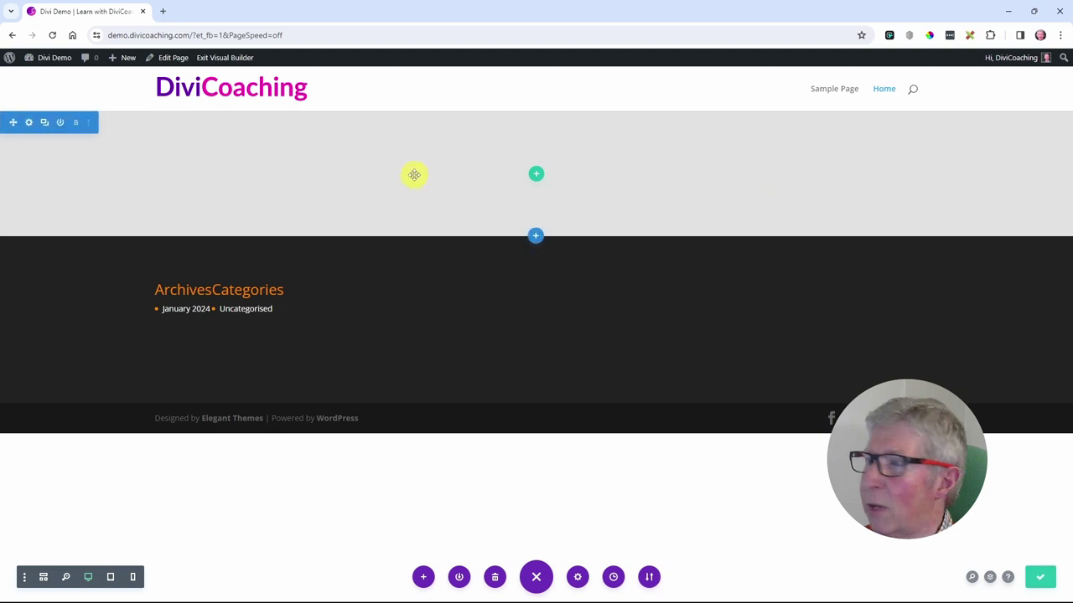
Step: Exit the visual builder, test the section's link on the live page and close the opened page
left_click(243, 59)
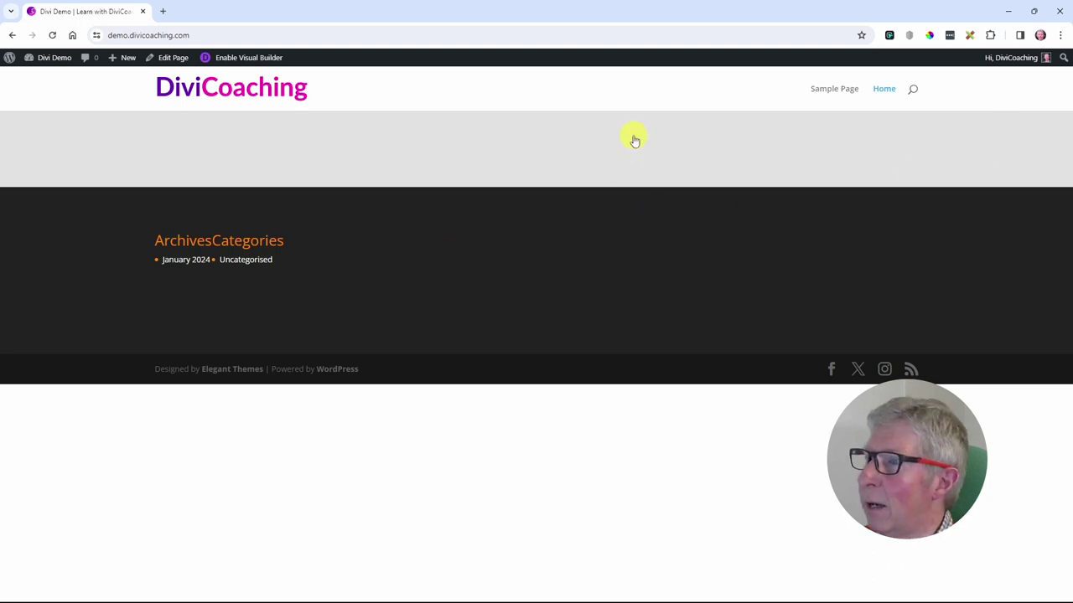
left_click(63, 130)
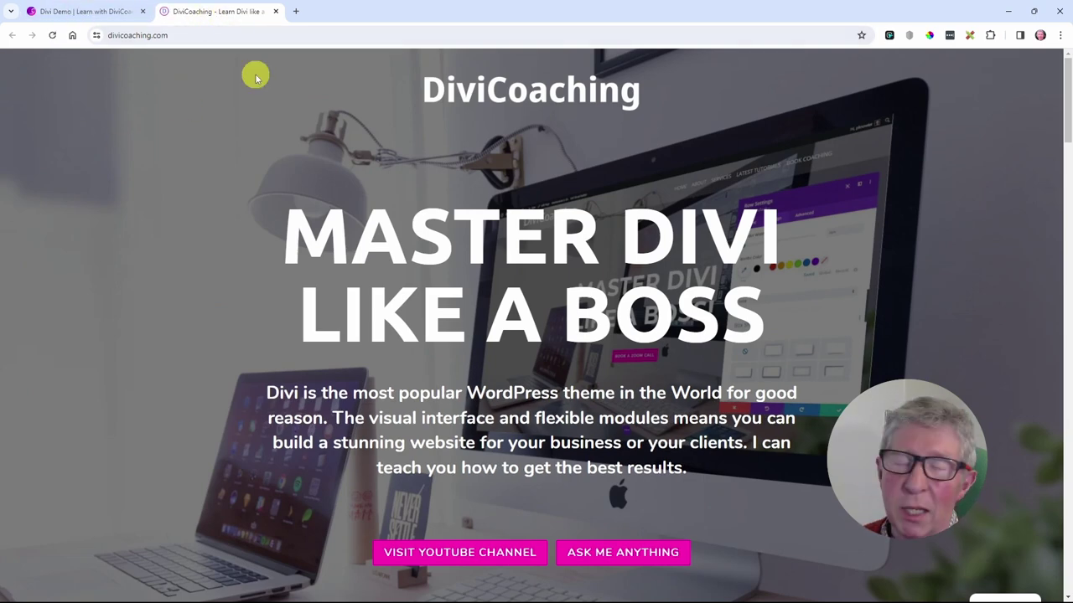
left_click(276, 11)
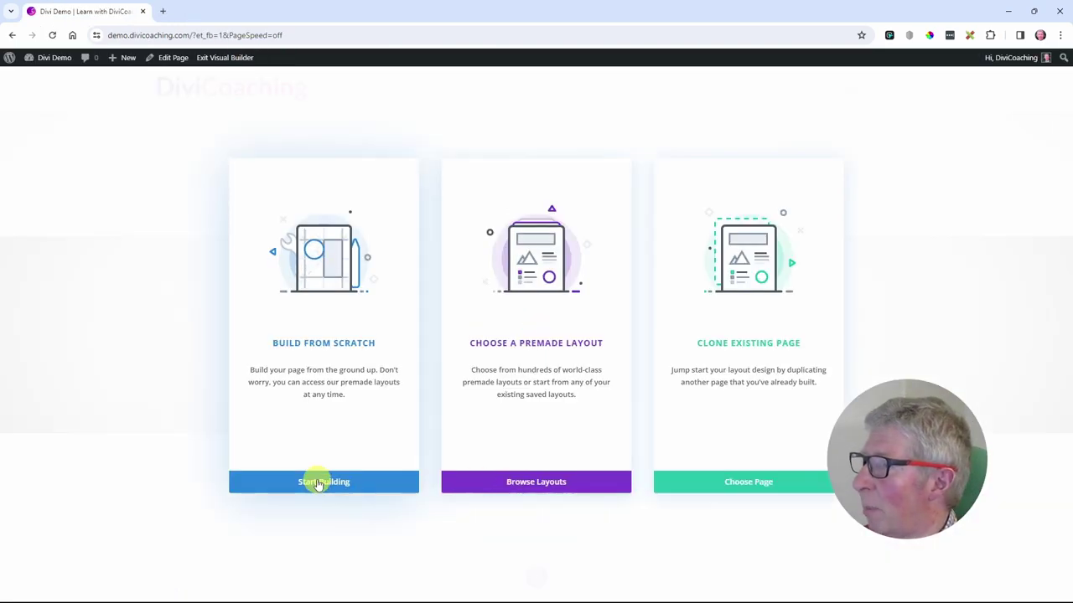
Step: Start building the page from scratch without choosing a row layout and open the new section's Link settings
left_click(312, 481)
left_click(628, 199)
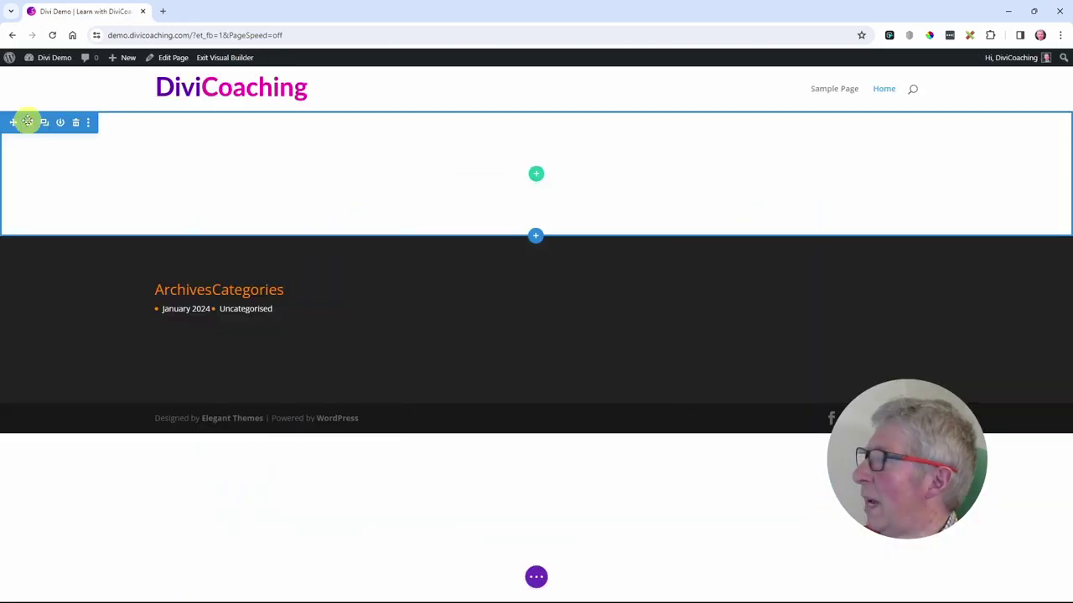
left_click(28, 119)
left_click(702, 240)
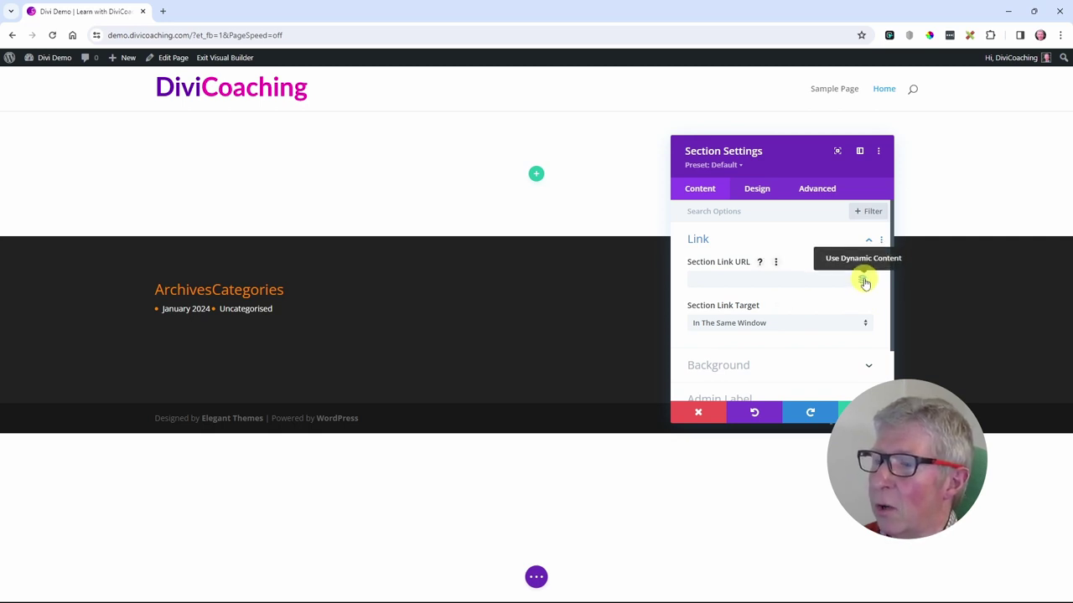
Step: Try the dynamic Current Page Link as the Section Link URL and remove it again
left_click(863, 282)
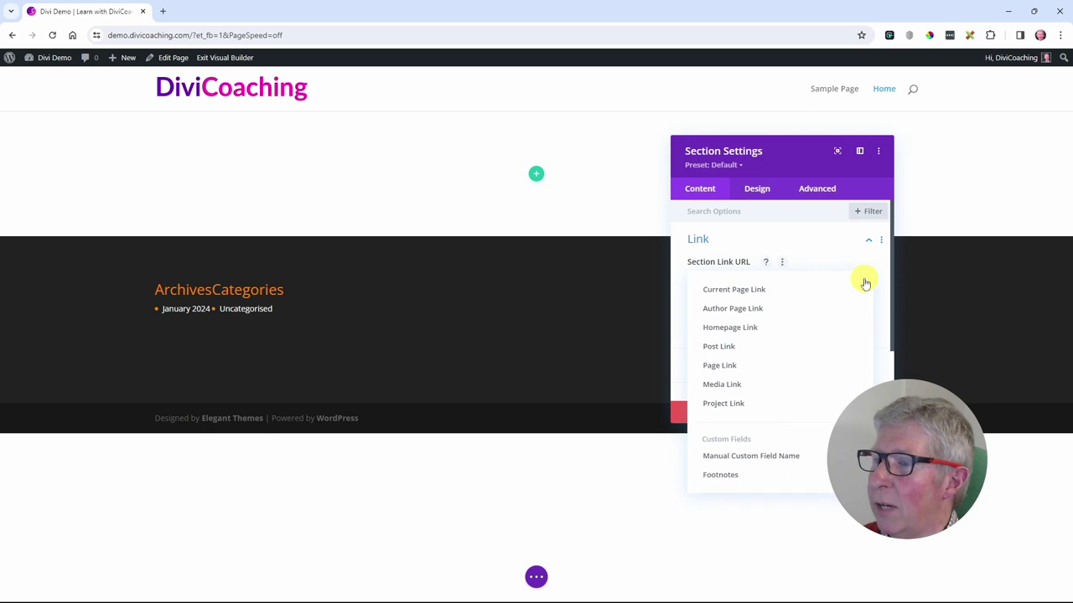
left_click(744, 291)
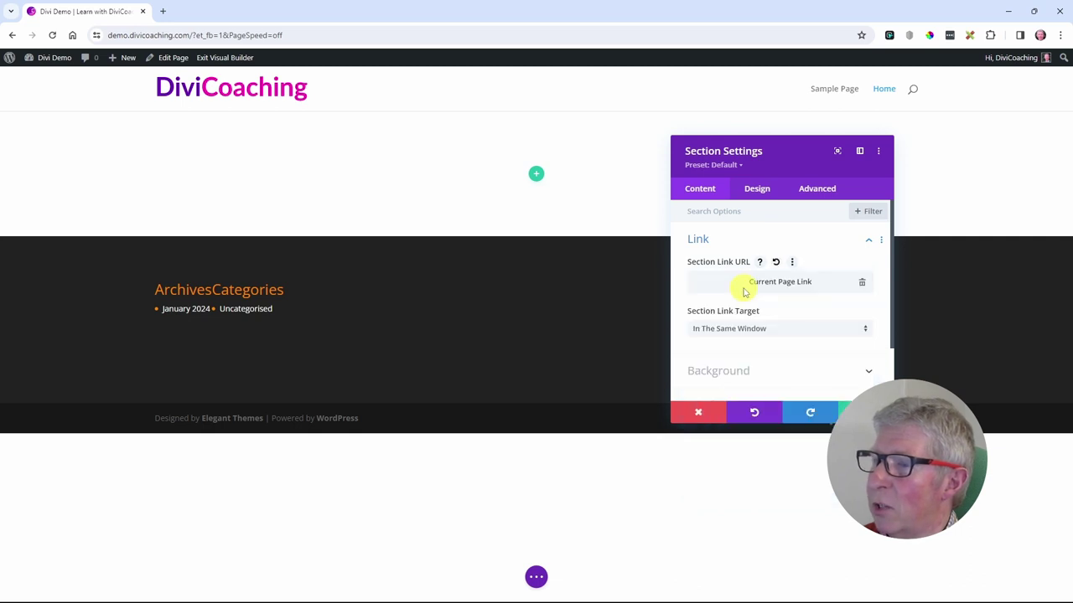
left_click(861, 282)
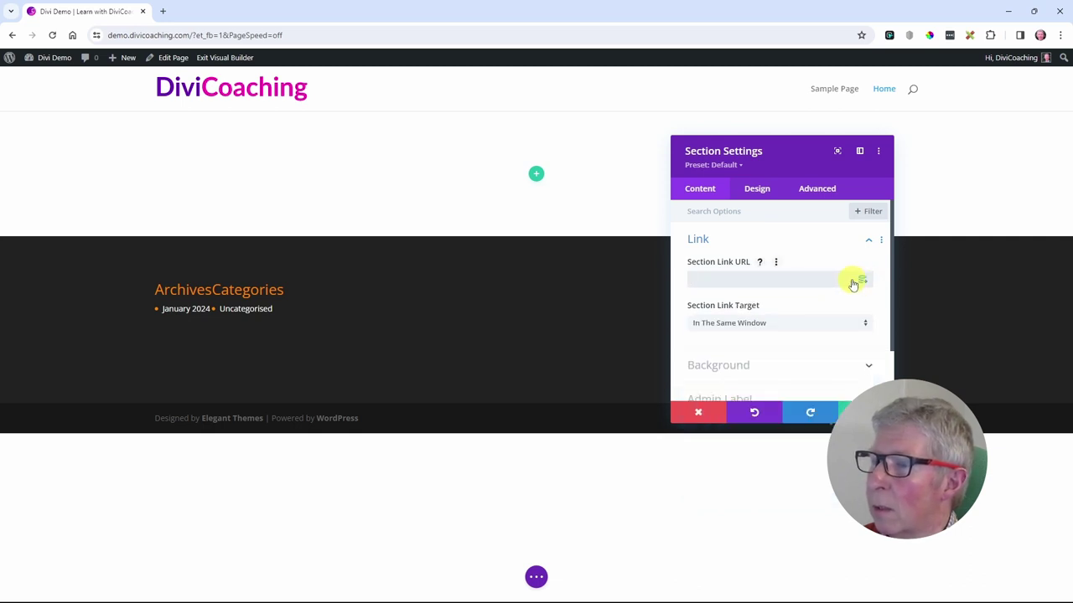
Step: Set the Section Link URL to the dynamic Homepage Link and save the section settings
left_click(860, 282)
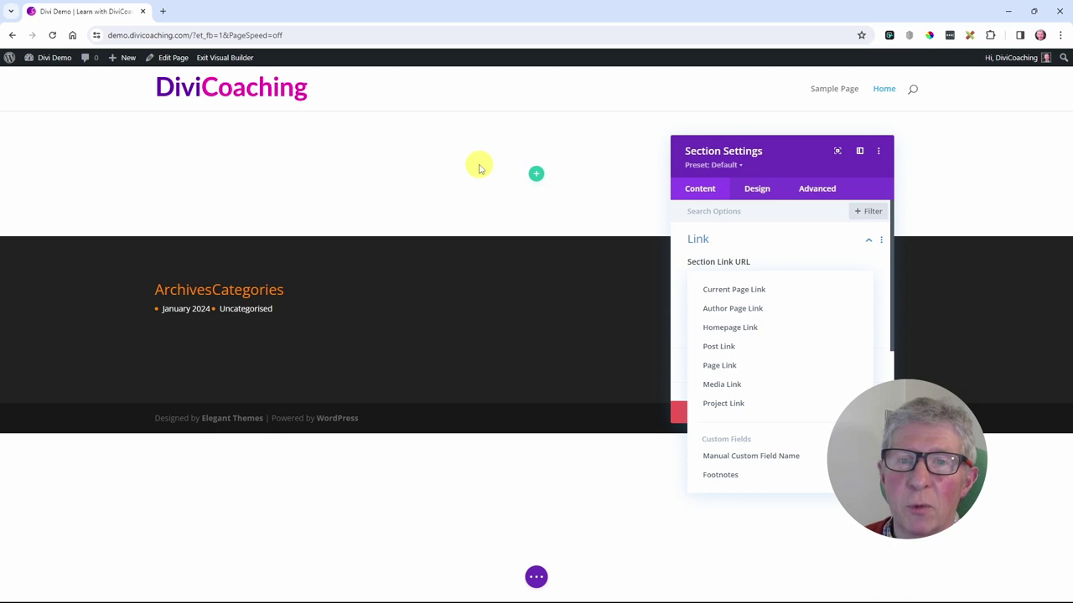
left_click(731, 327)
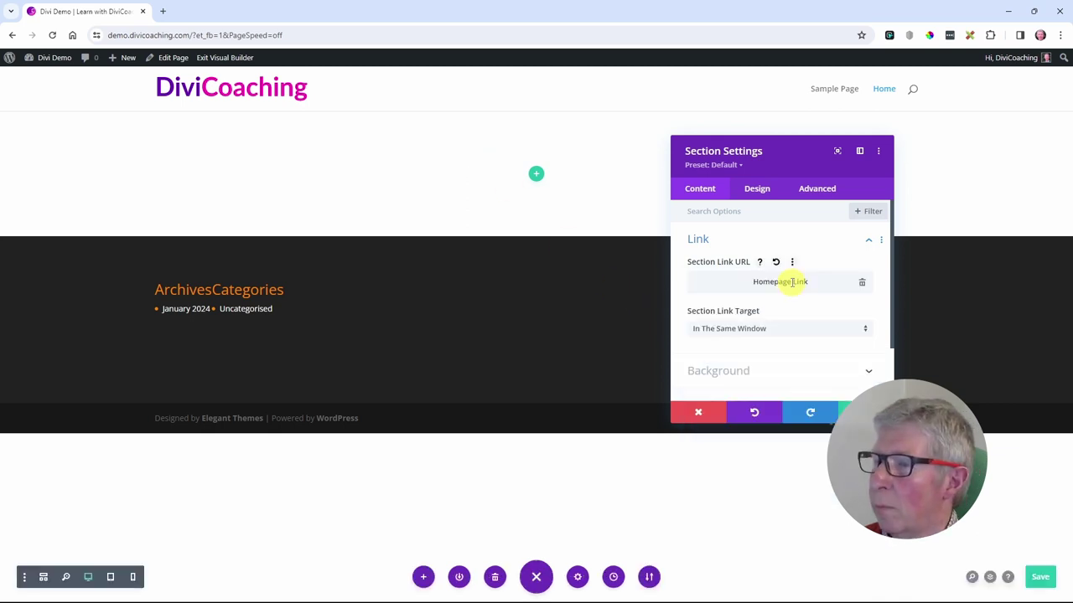
left_click(862, 285)
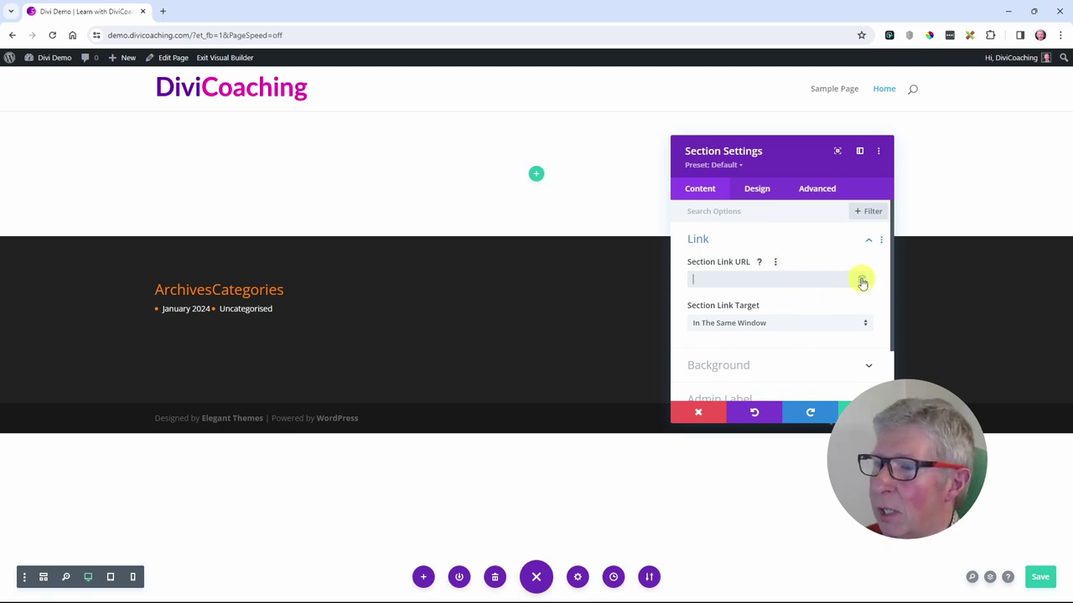
left_click(862, 282)
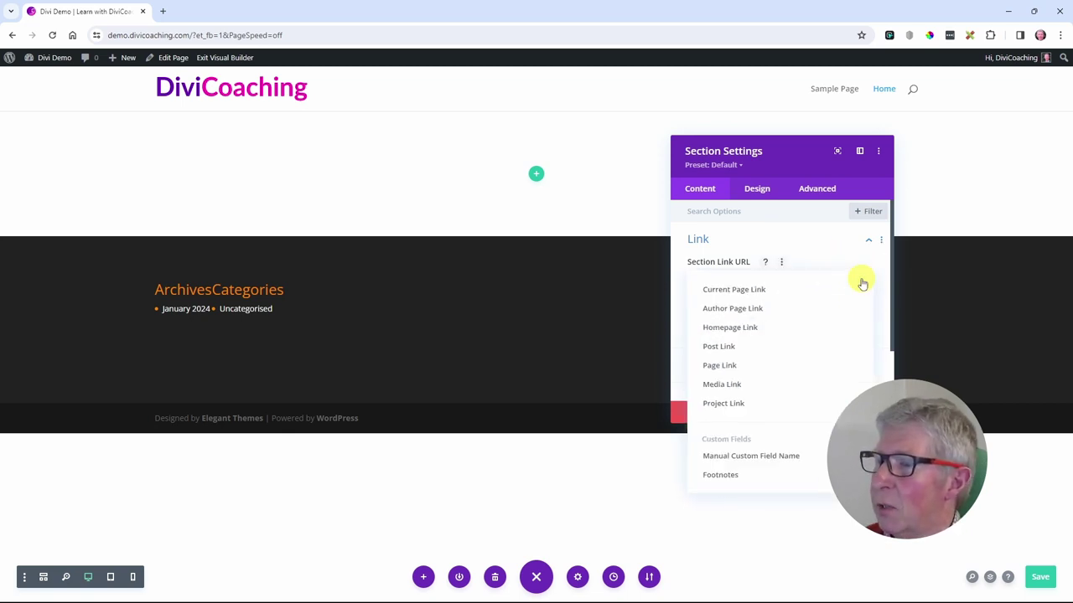
left_click(743, 326)
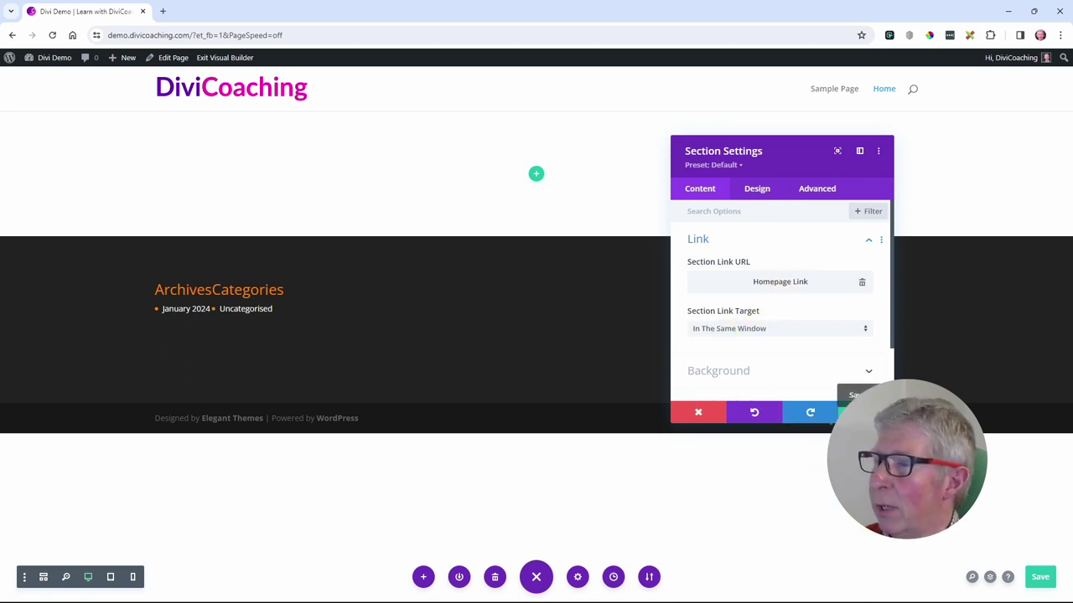
left_click(855, 413)
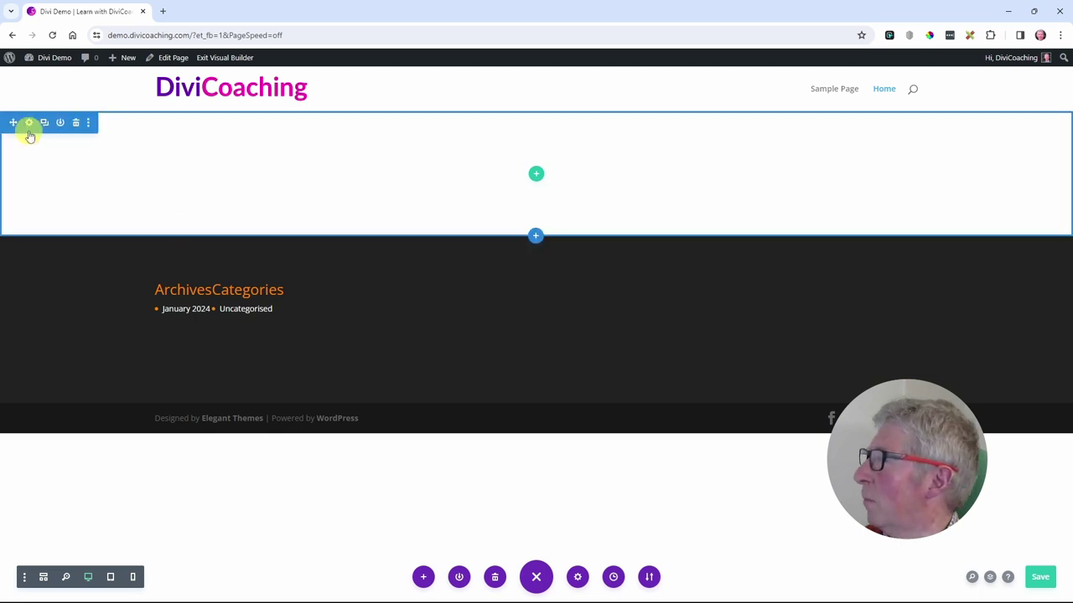
Step: Reopen the section's Background options, expand the full colour palette and enlarge the settings window to show it
left_click(28, 126)
left_click_drag(809, 201, 771, 136)
left_click(703, 352)
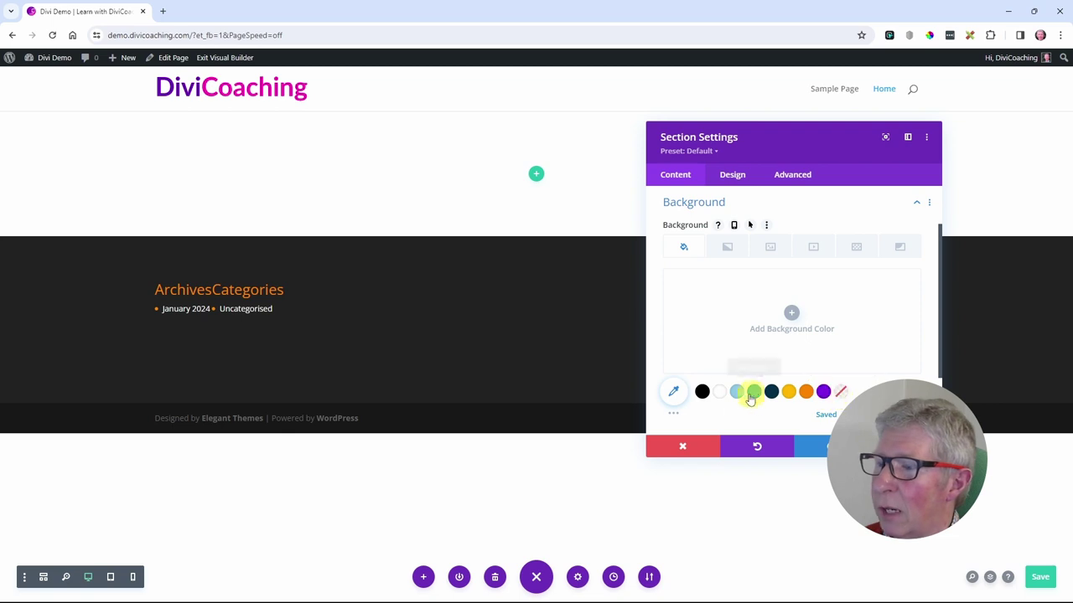
left_click(675, 416)
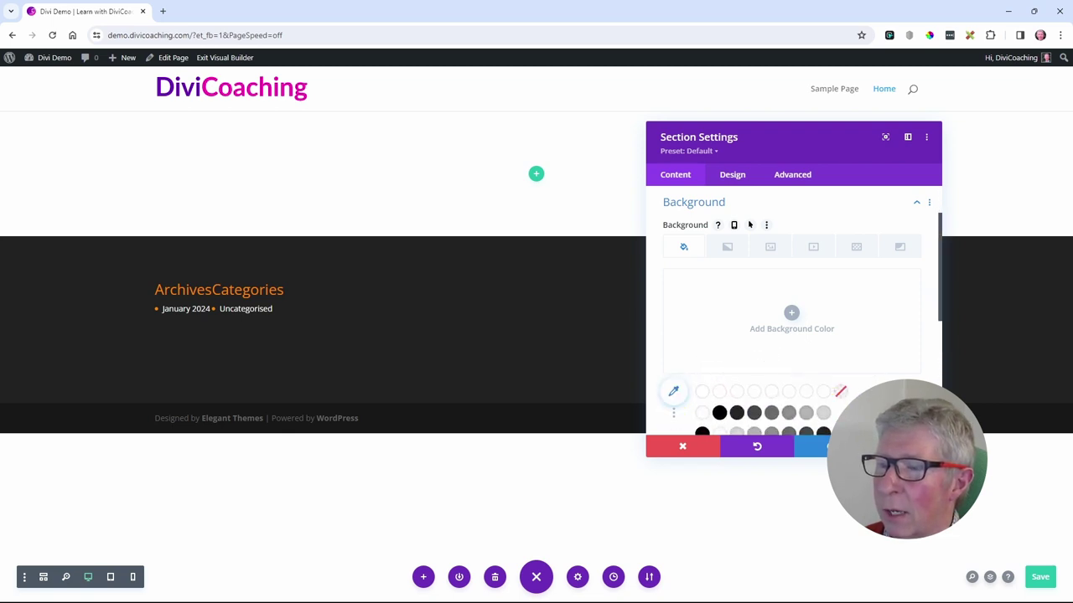
left_click_drag(940, 455, 971, 587)
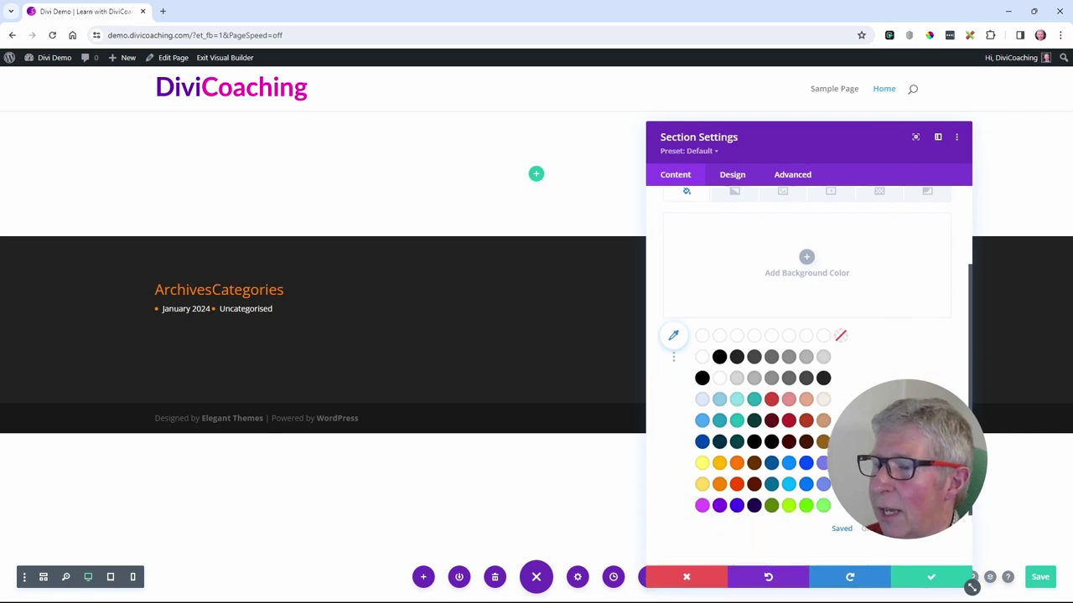
Step: Try a mid-grey and the red palette swatch as the section's background colour
left_click(680, 346)
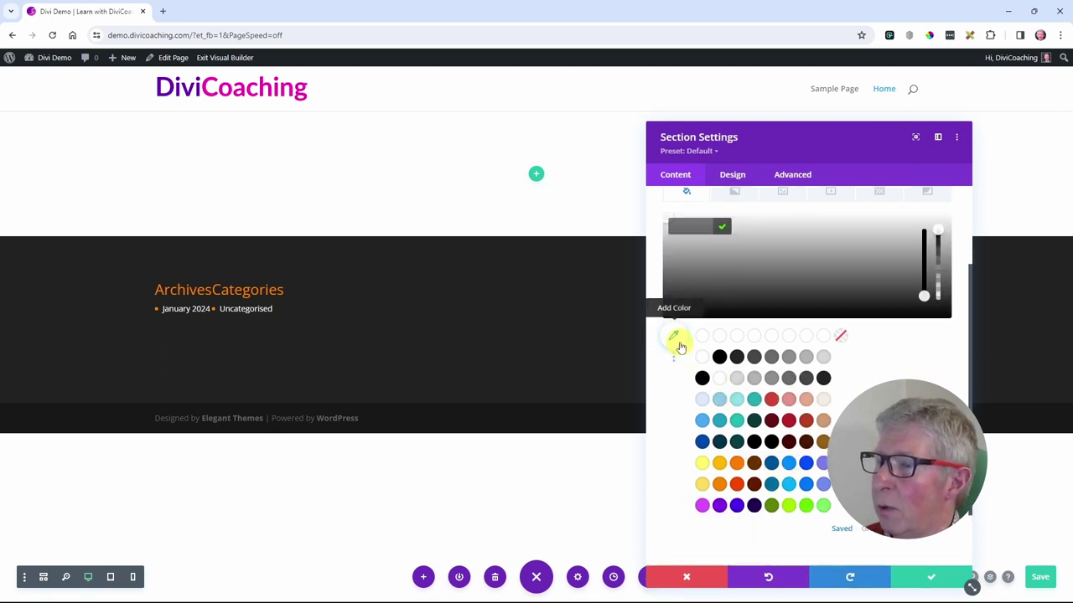
left_click(766, 257)
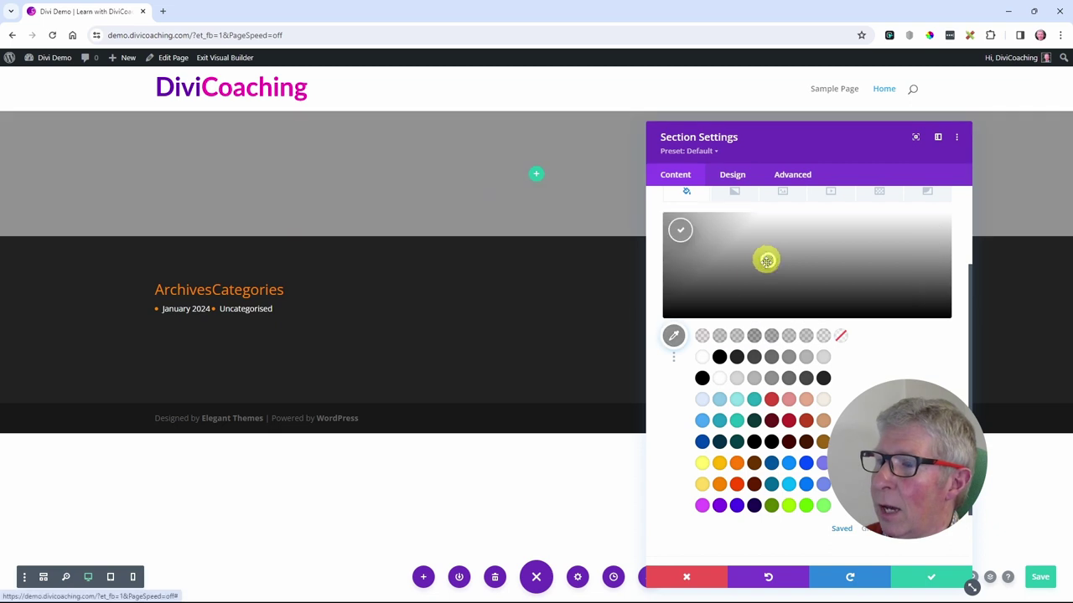
left_click(771, 399)
Step: Replace the section's background colour with an orange entered as a hex code
left_click(773, 358)
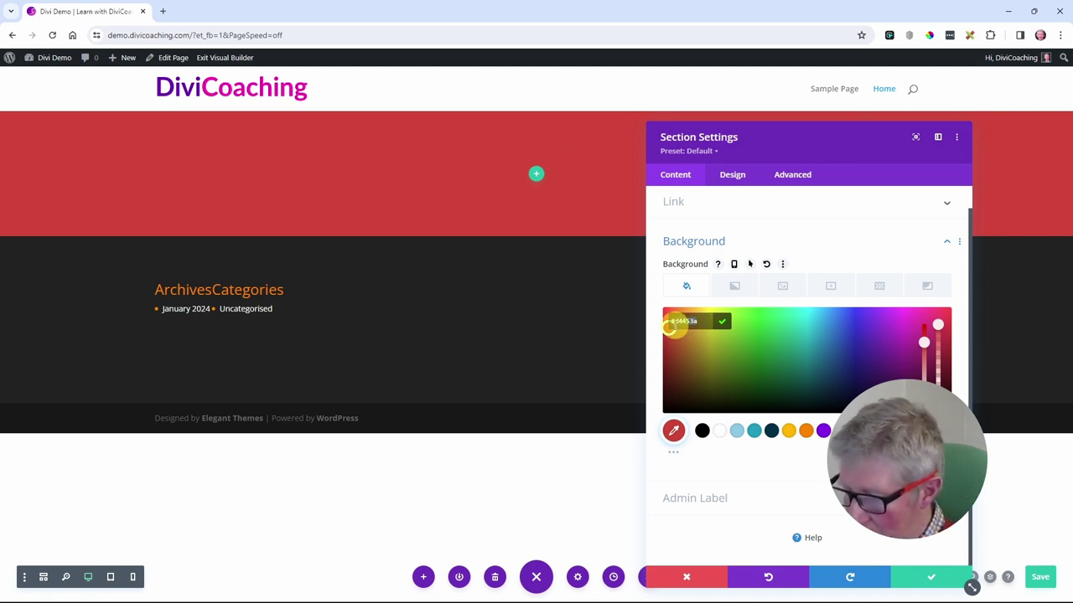
left_click(721, 321)
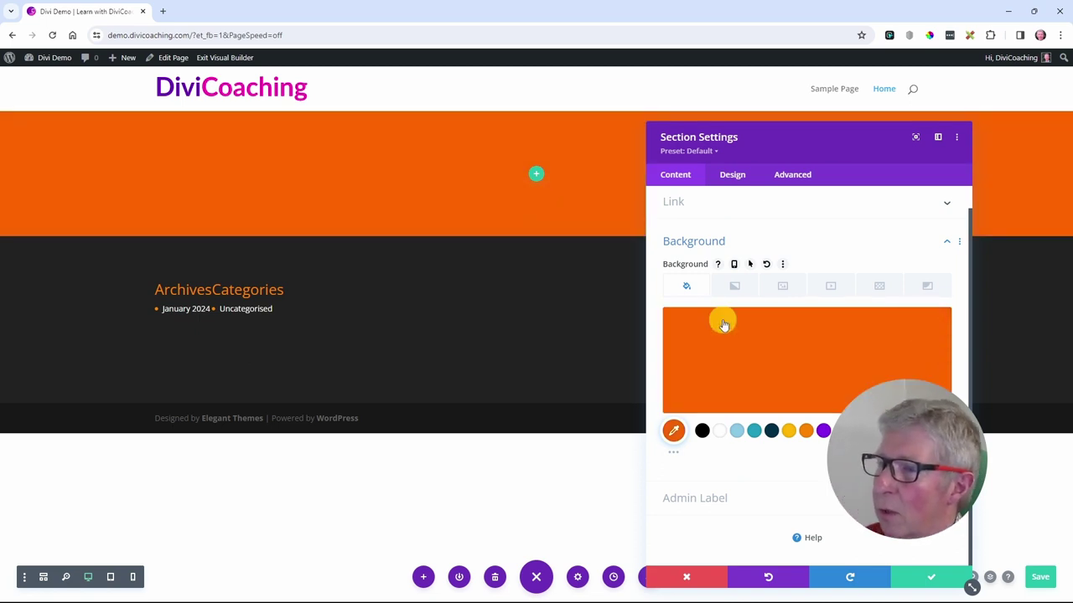
Step: Expand the swatches related to the current background colour, pick a lighter orange from the colour spectrum and apply it
left_click(757, 363)
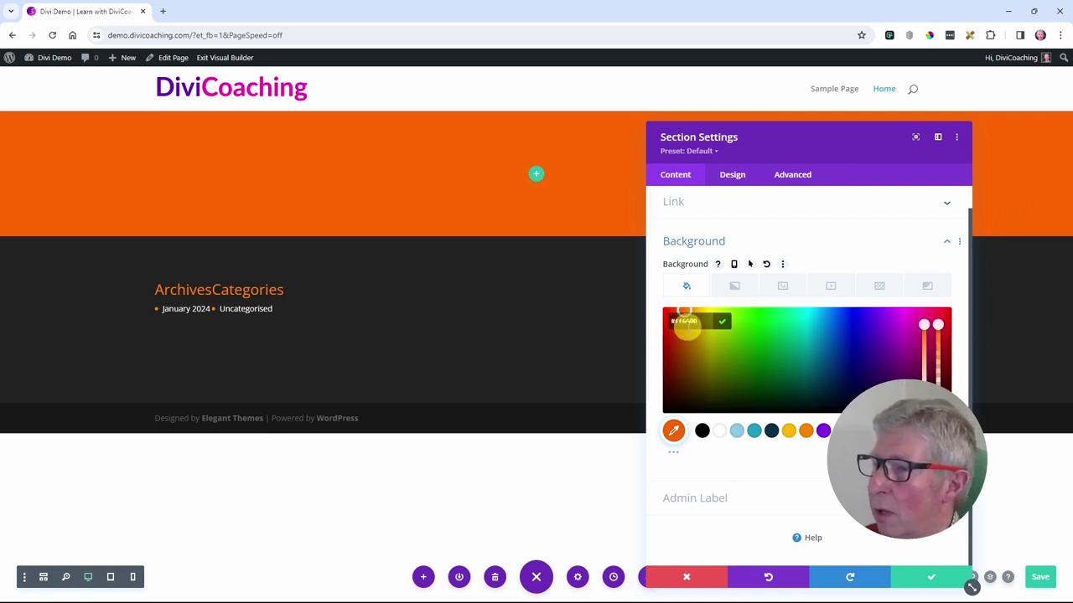
left_click(675, 457)
left_click(690, 350)
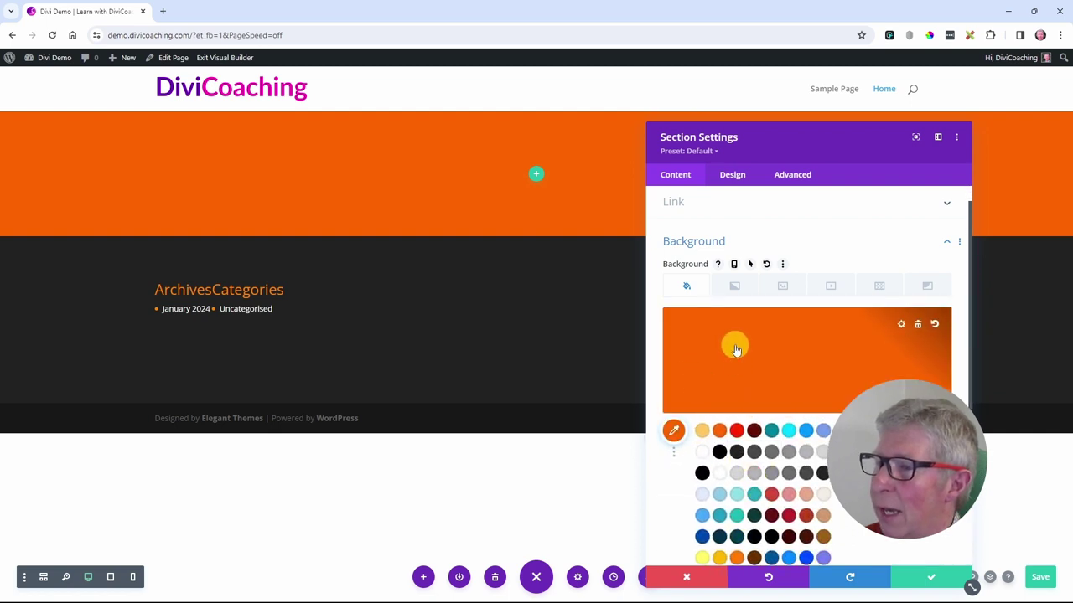
left_click_drag(735, 344, 695, 313)
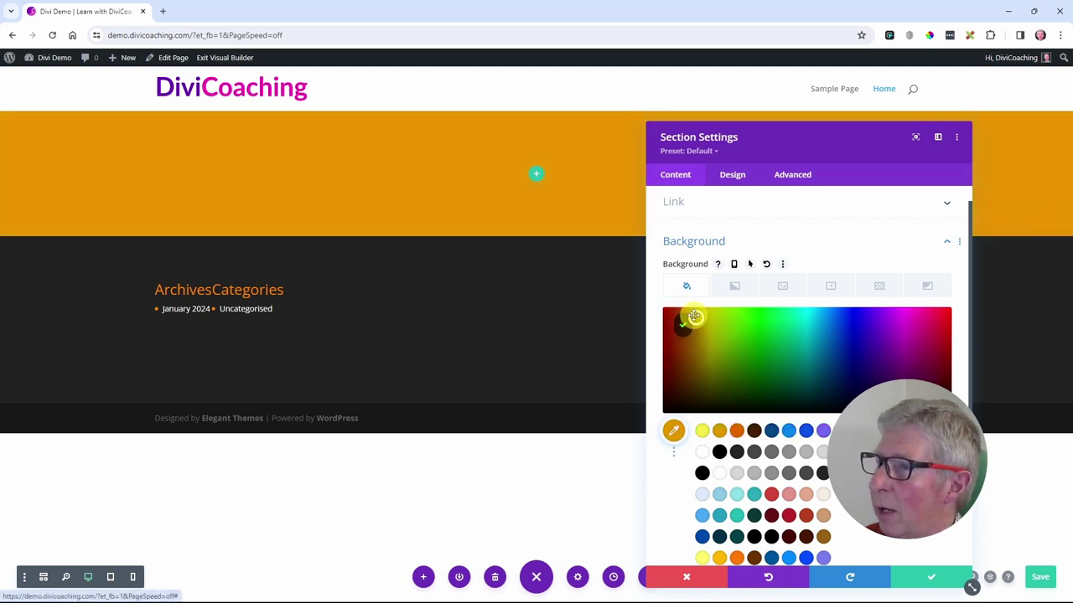
left_click(722, 321)
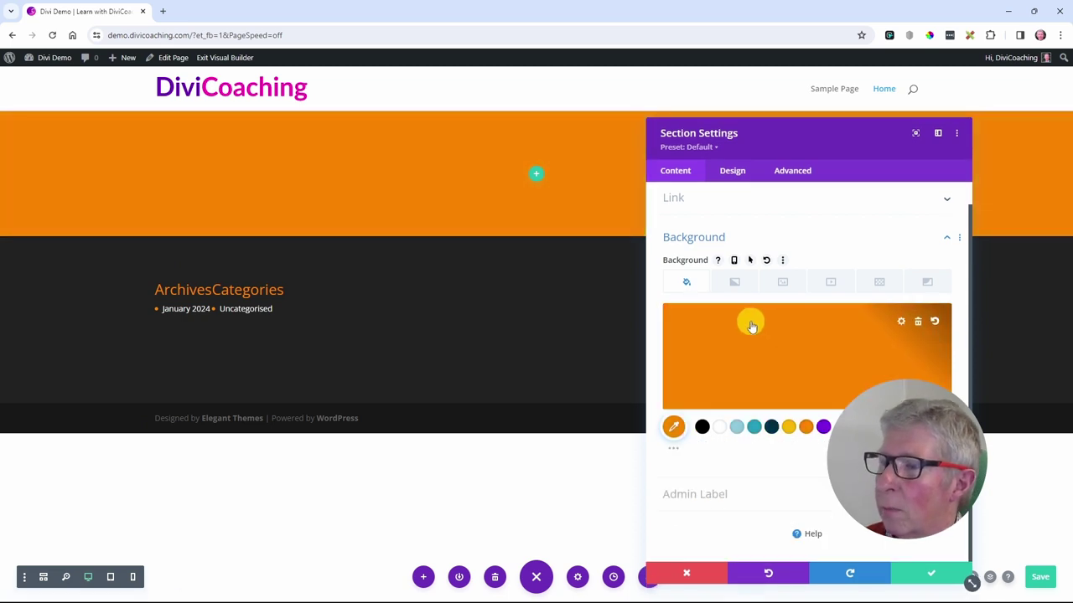
Step: Adjust the section's orange background to #f98900, try it at 0.5 opacity and restore full opacity
left_click(834, 344)
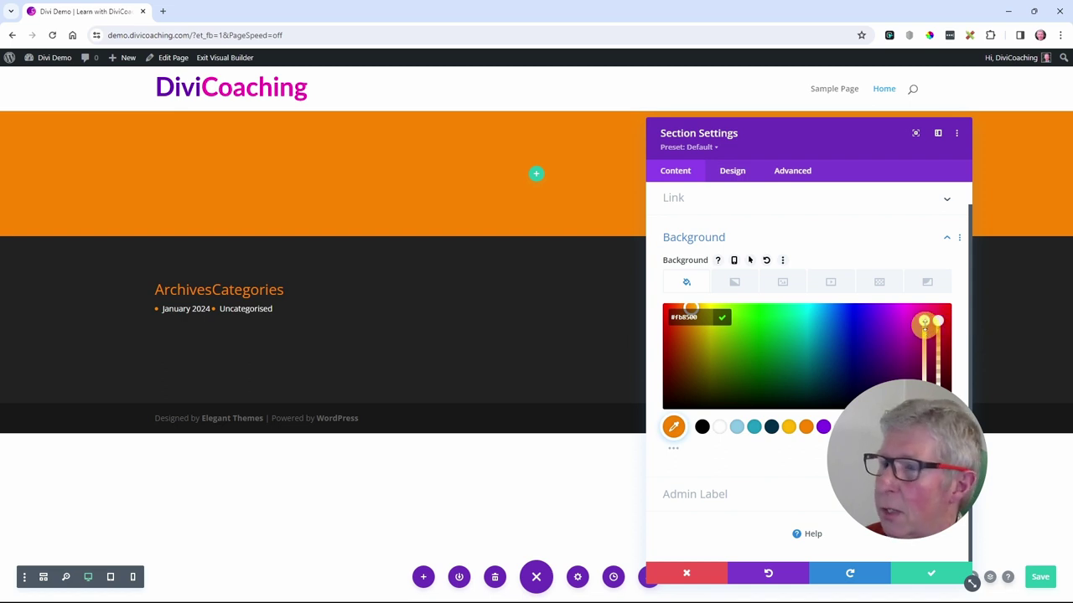
mouse_move(922, 324)
left_mouse_down()
mouse_move(927, 385)
mouse_move(924, 321)
left_mouse_up()
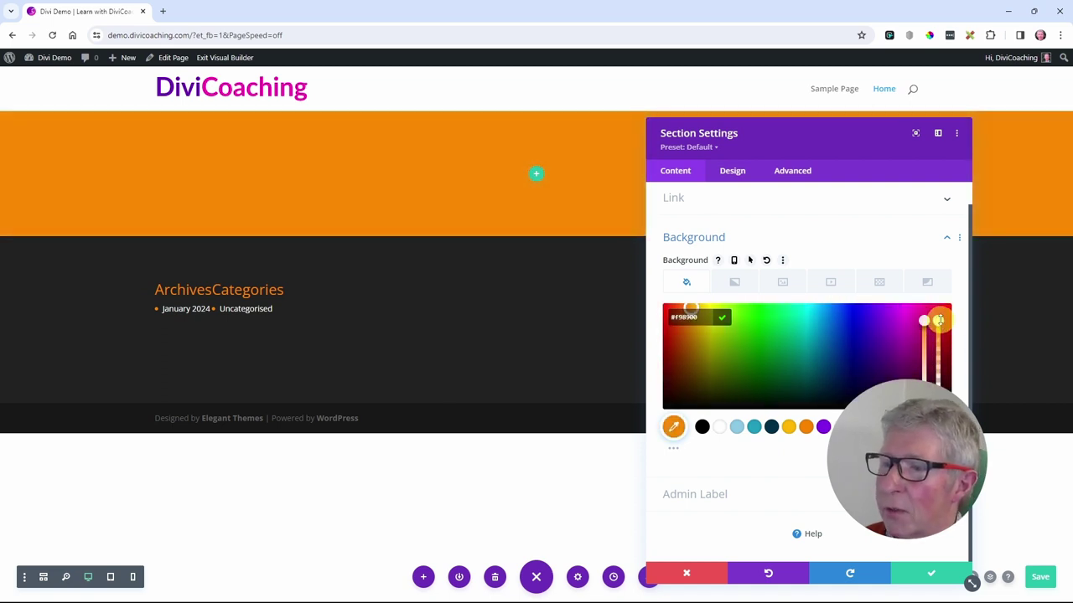
left_click_drag(938, 322, 943, 356)
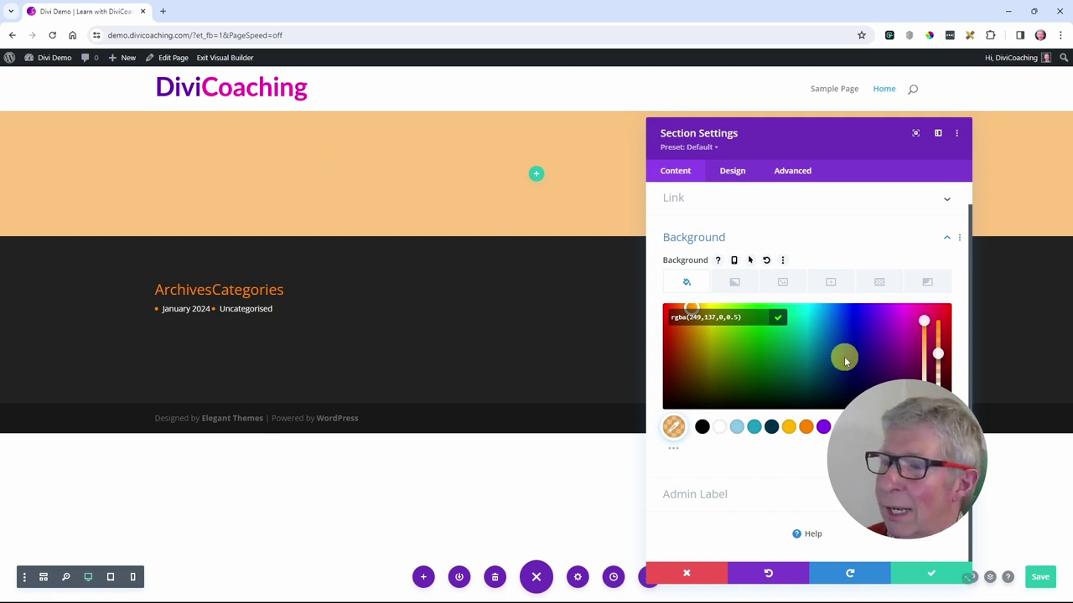
left_click_drag(939, 355, 938, 321)
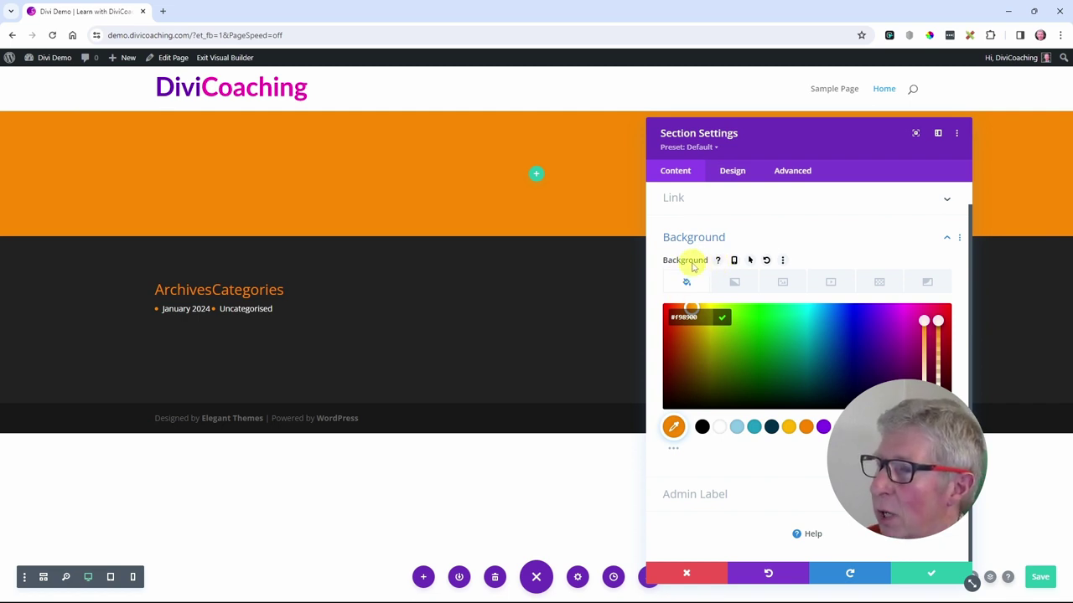
Step: Show the help text for the section's Background setting and hide it again
left_click(718, 263)
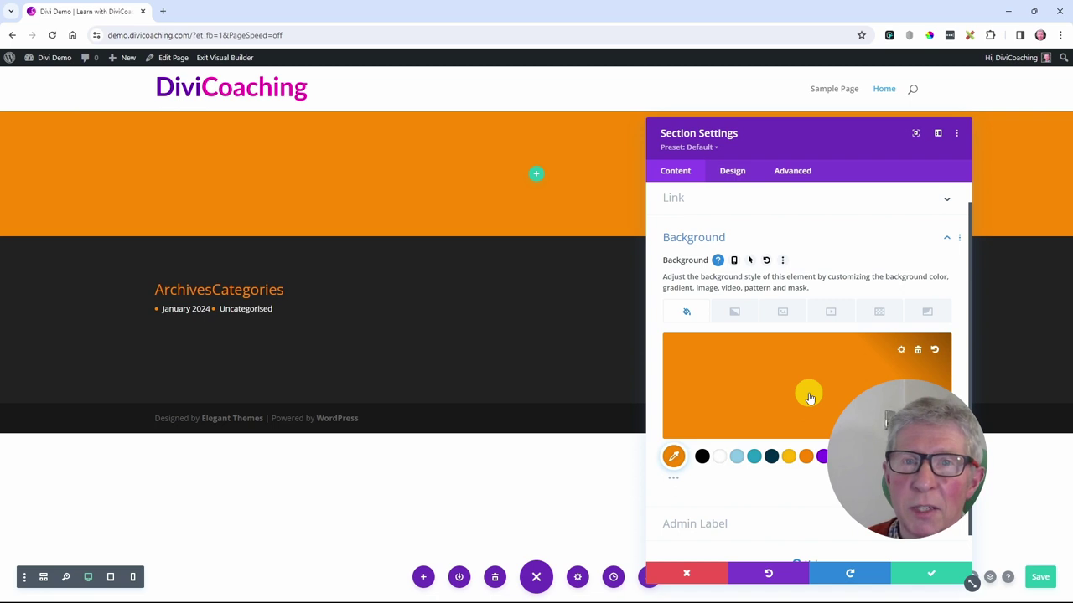
left_click(718, 261)
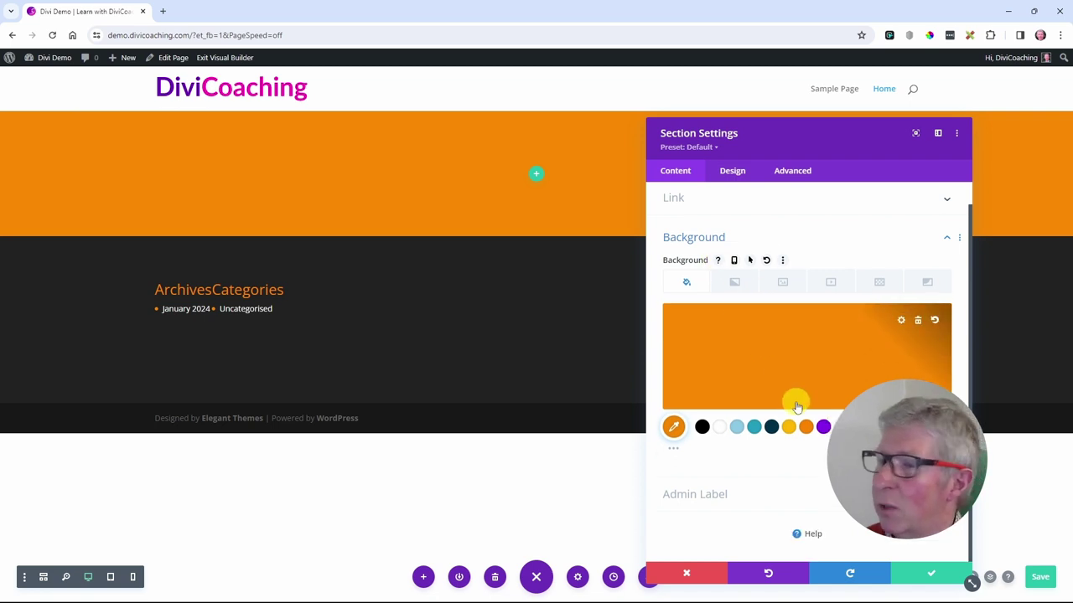
Step: Set the section's tablet background to the amber swatch and its phone background to light blue #8ecae6, and apply the section settings
left_click(735, 263)
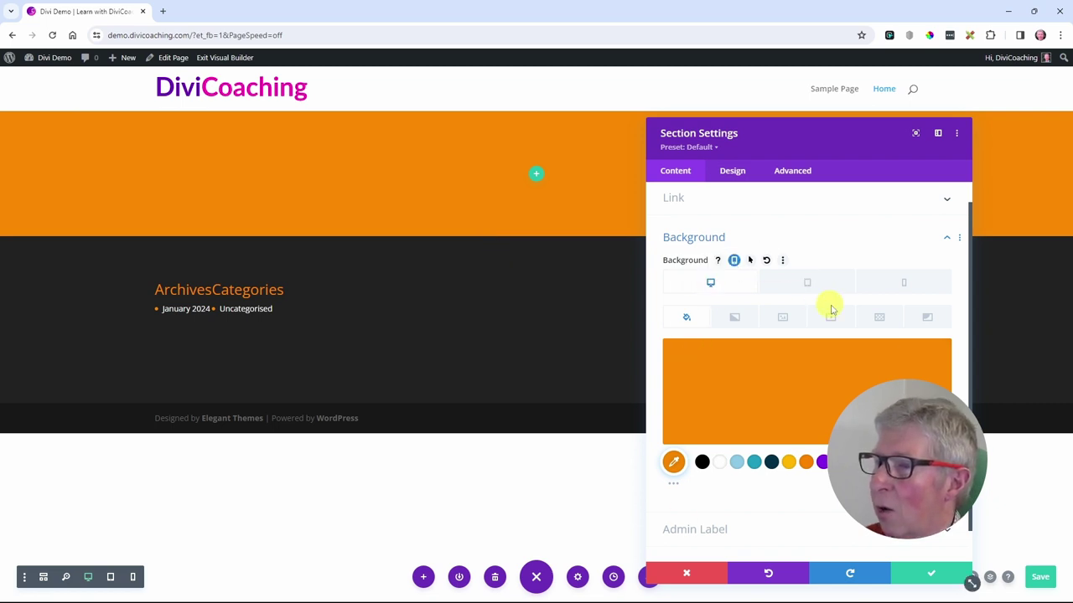
left_click(808, 285)
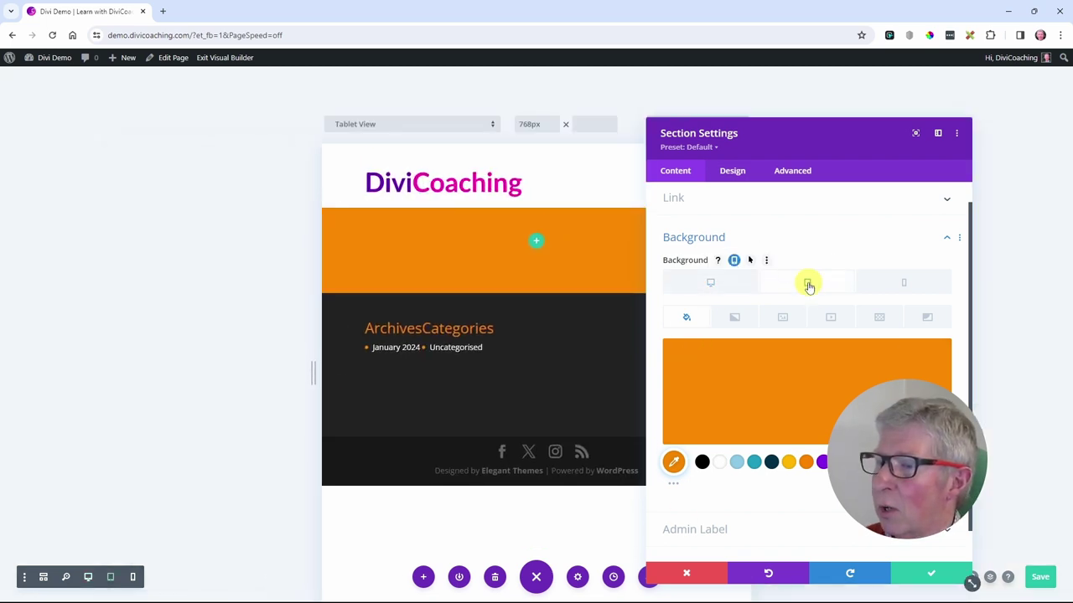
left_click(791, 467)
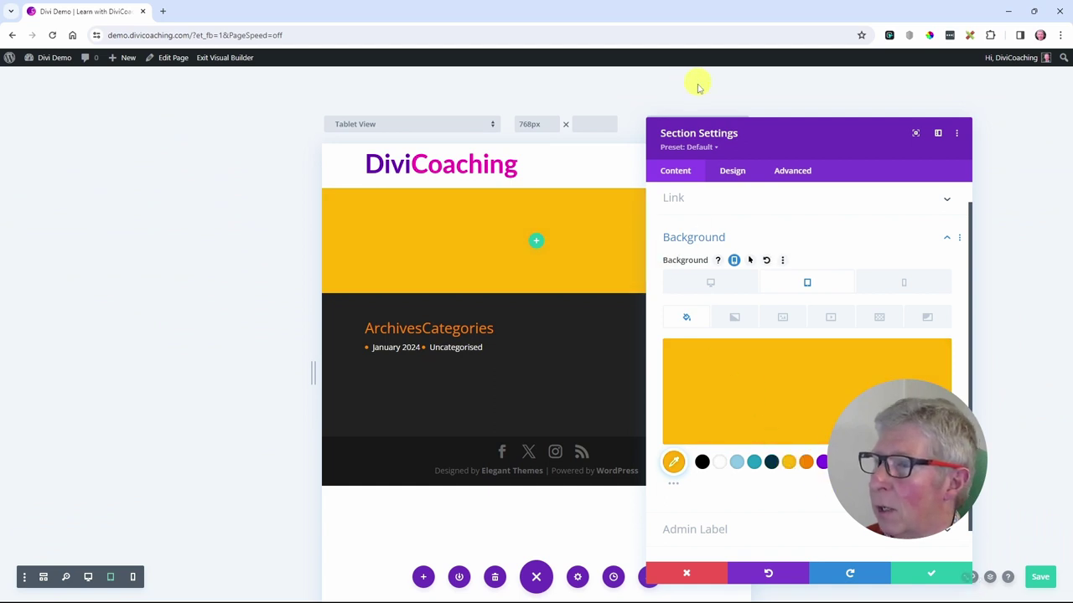
left_click_drag(783, 134, 858, 103)
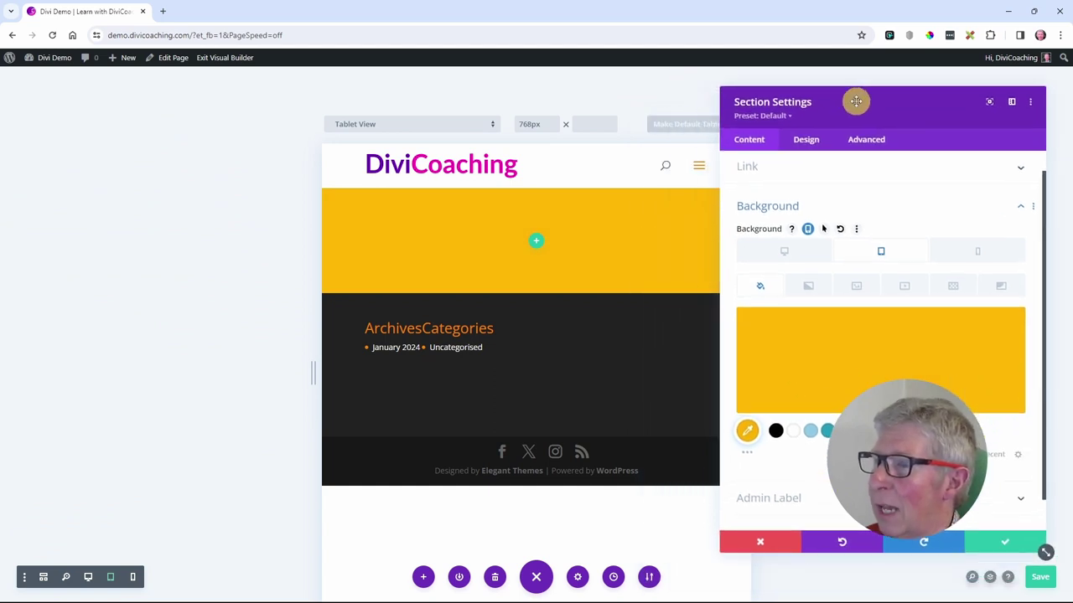
left_click(961, 253)
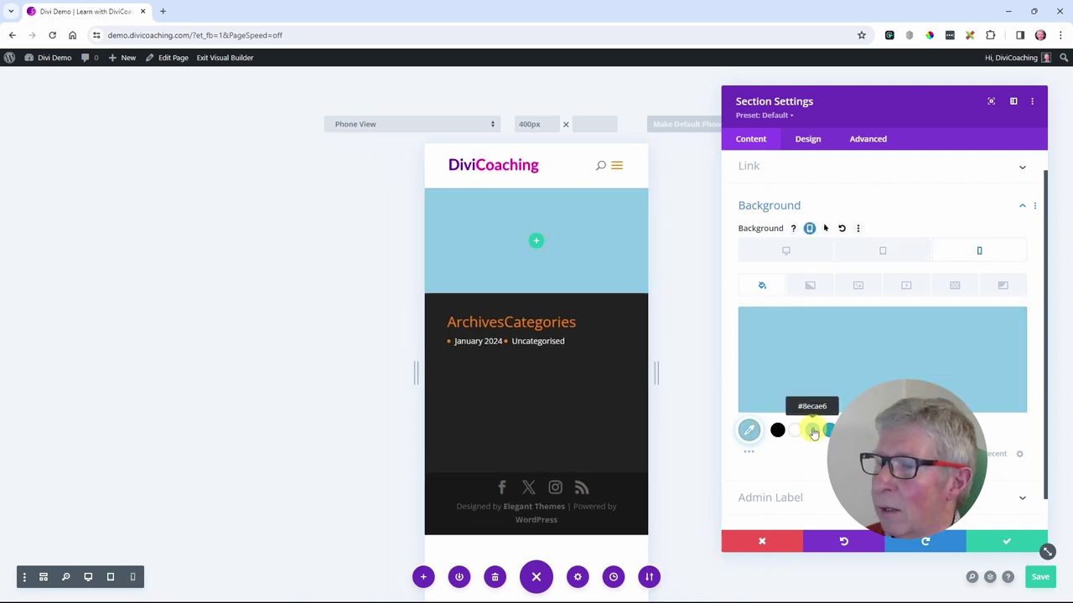
left_click(1010, 546)
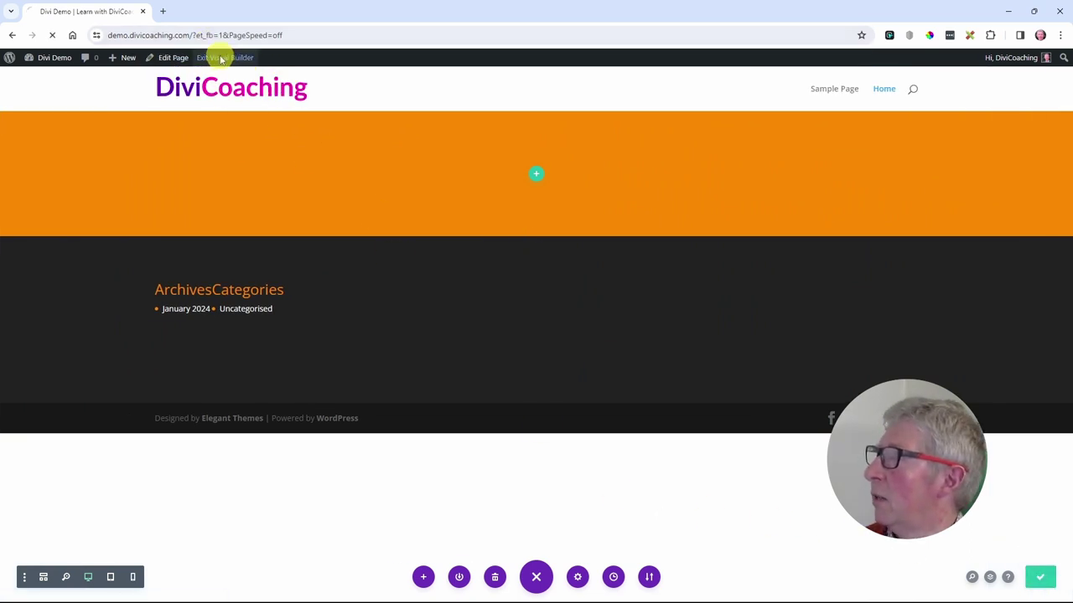
Step: Check the section's tablet and phone backgrounds on the live page by narrowing the browser window, and return it to full size
left_click(1033, 11)
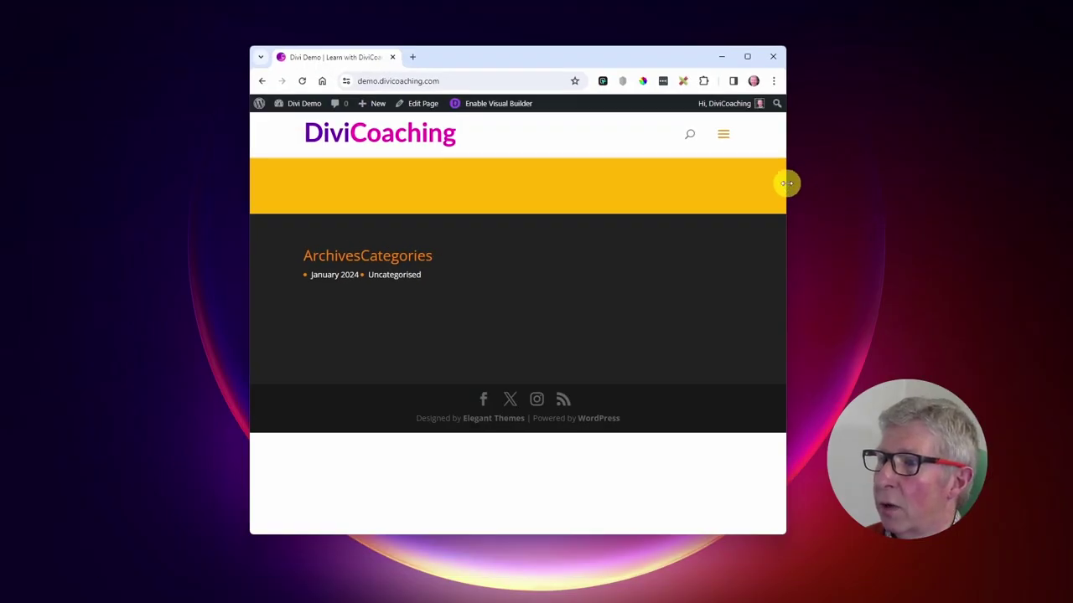
left_click_drag(788, 183, 636, 251)
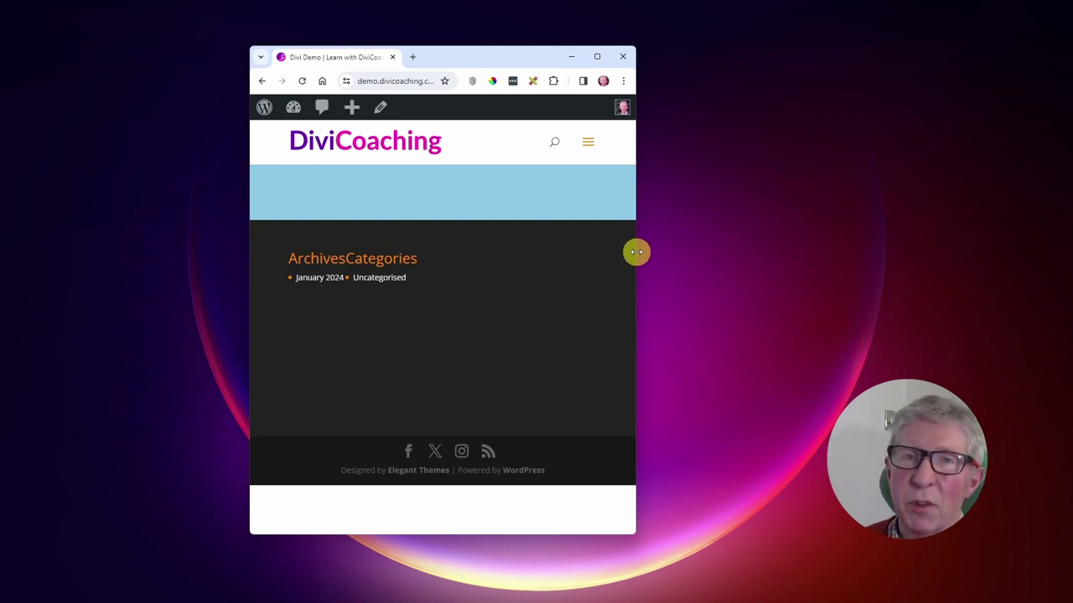
left_click(599, 57)
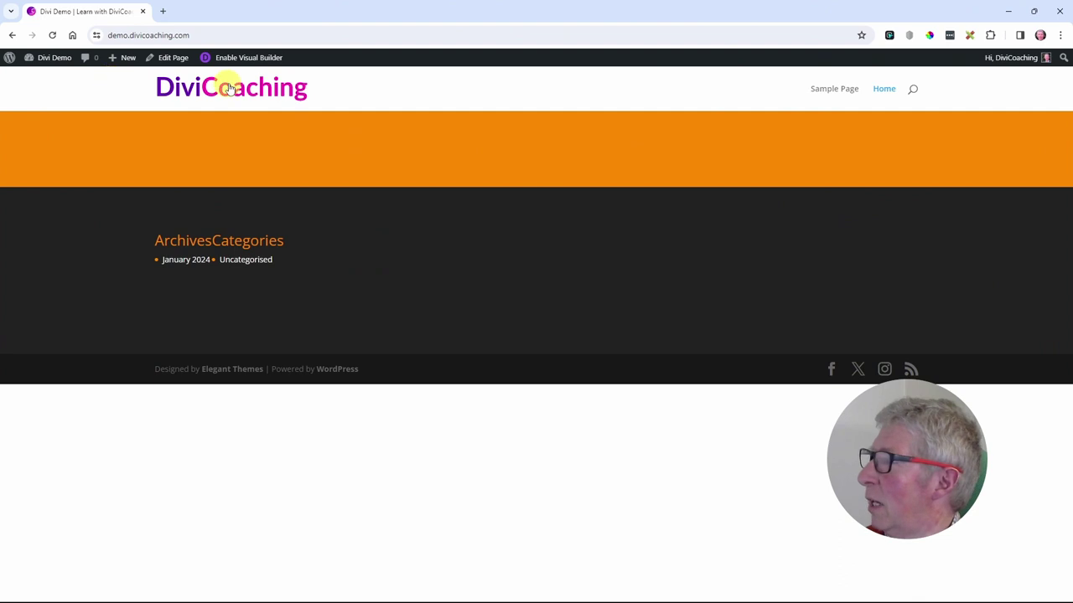
Step: Reopen the Home page in the Visual Builder and dismiss the premade layout library
left_click(234, 57)
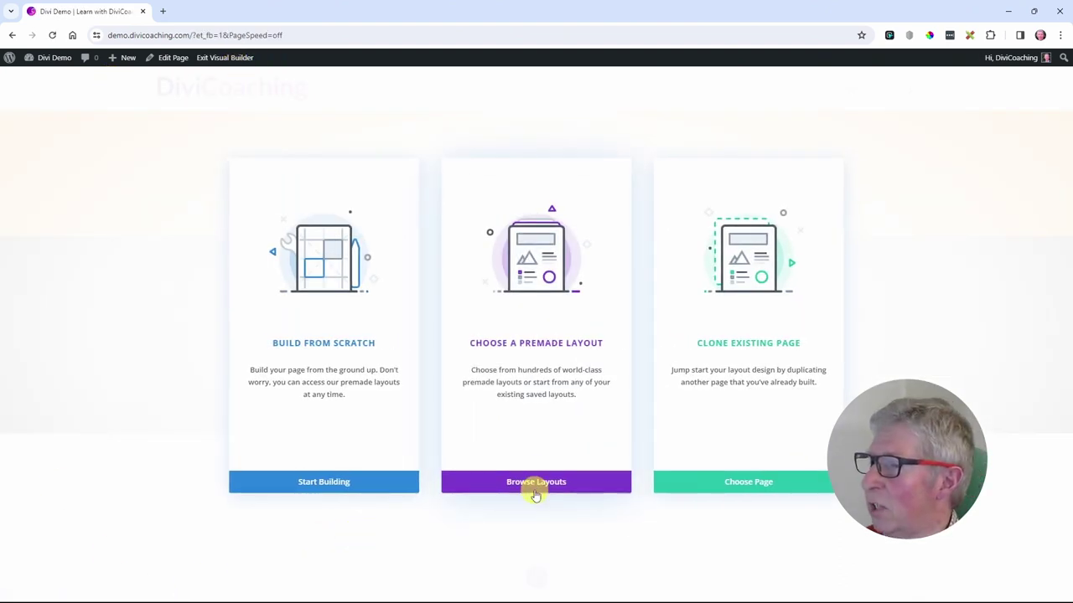
left_click(536, 493)
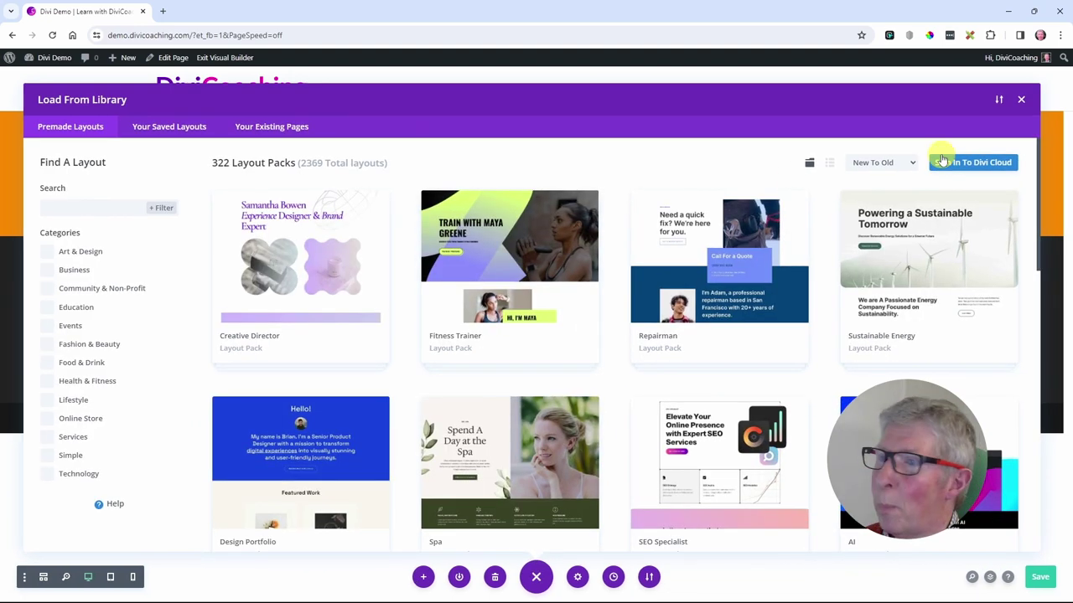
left_click(1022, 99)
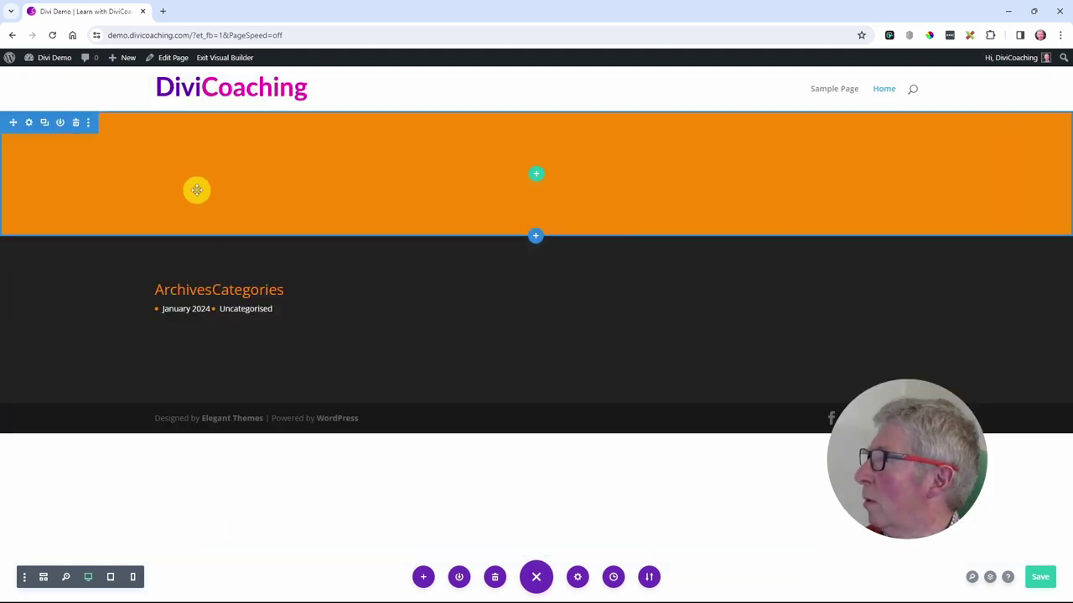
Step: Enable hover options for the section's background, set the hover colour to amber #ffb703 and apply the section settings
left_click(29, 124)
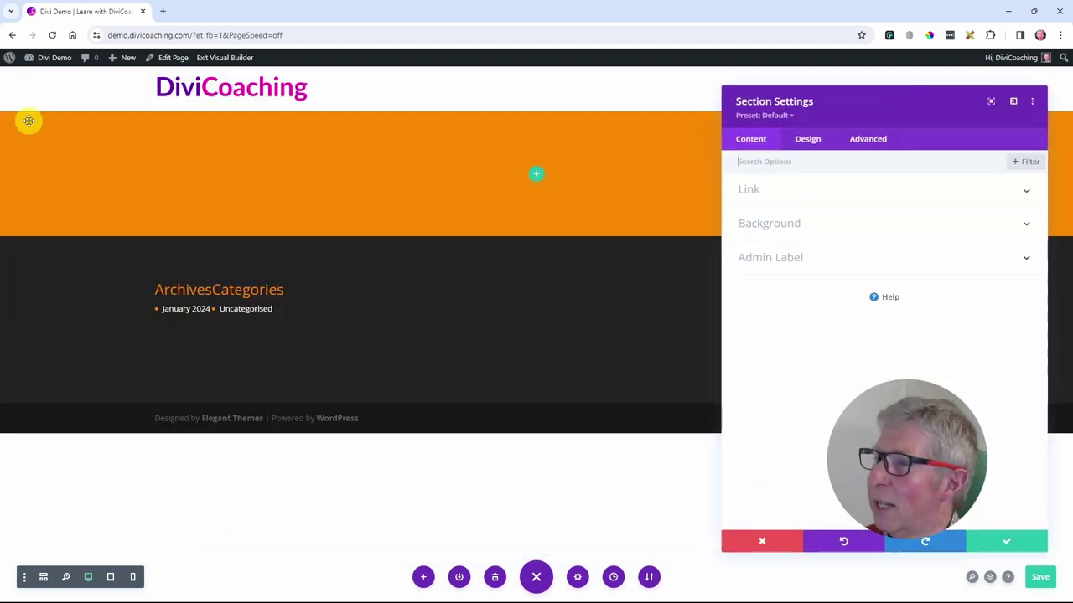
left_click(788, 223)
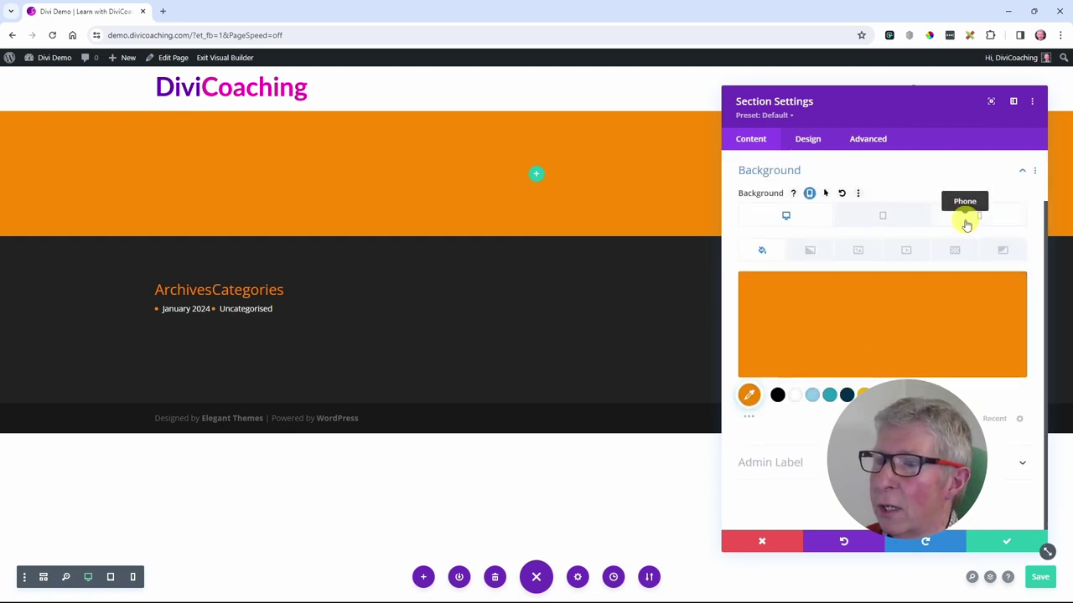
mouse_move(894, 363)
left_click(809, 192)
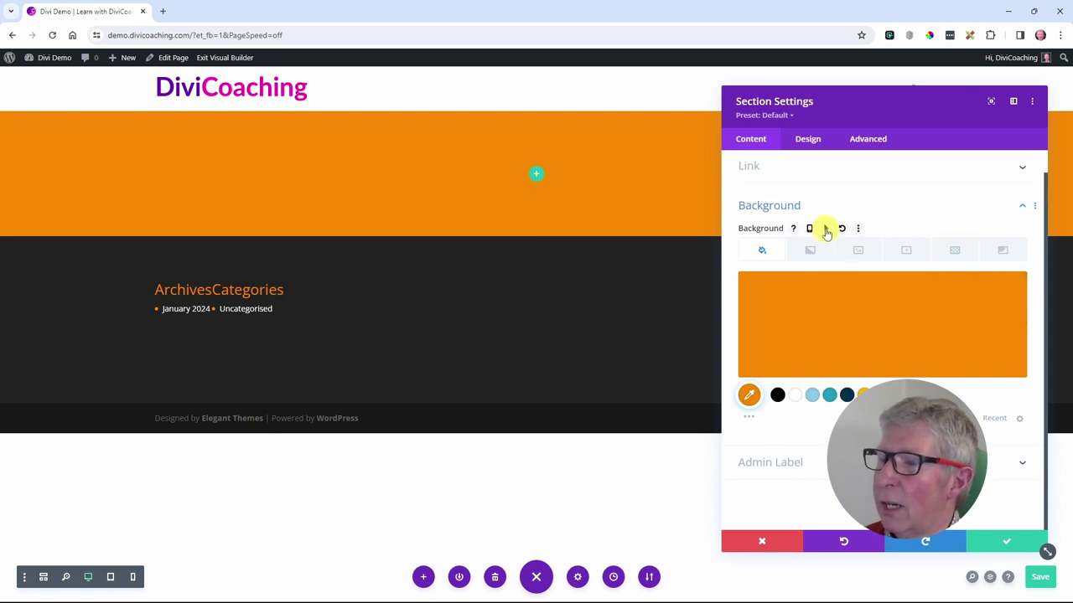
left_click(825, 230)
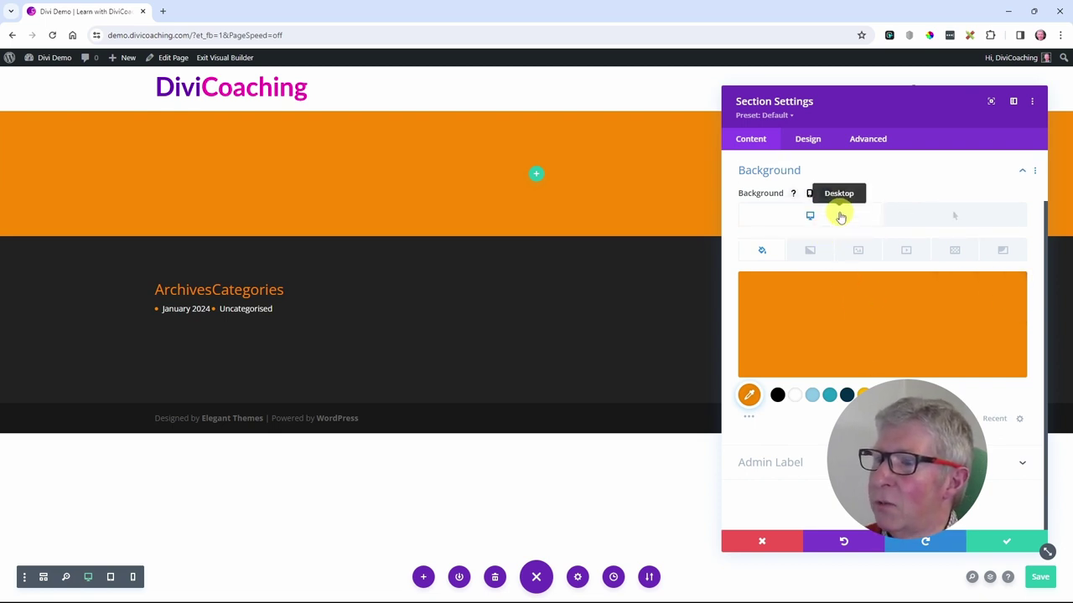
left_click(956, 216)
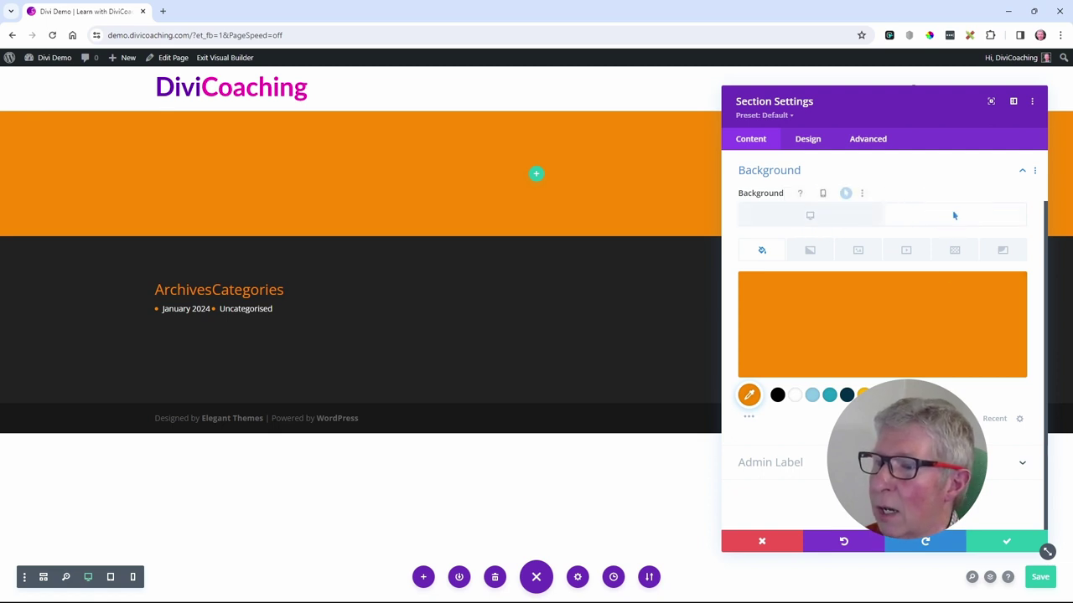
left_click(864, 393)
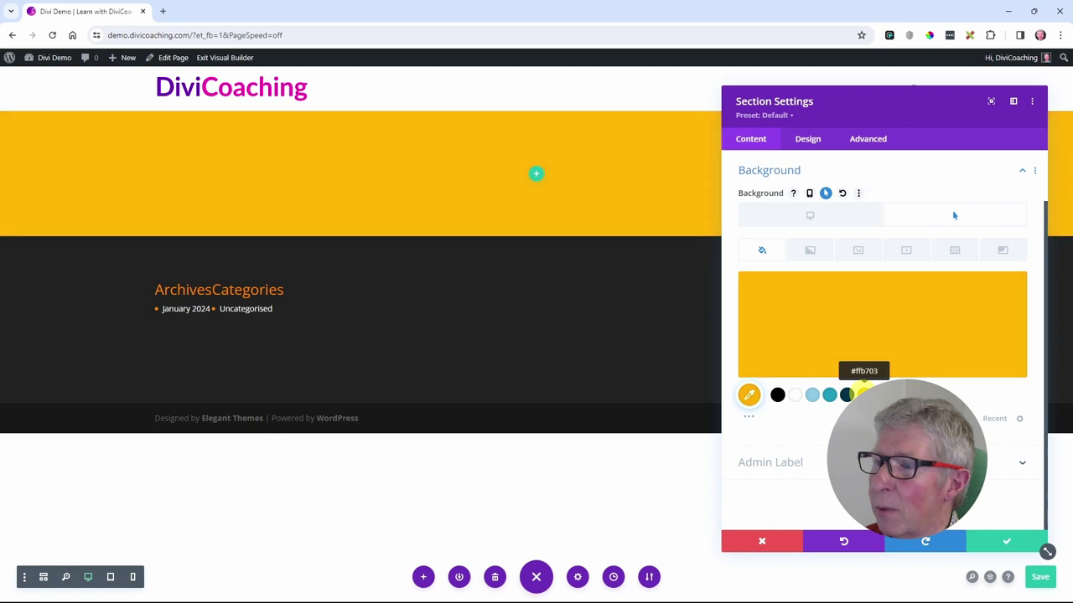
left_click(1006, 547)
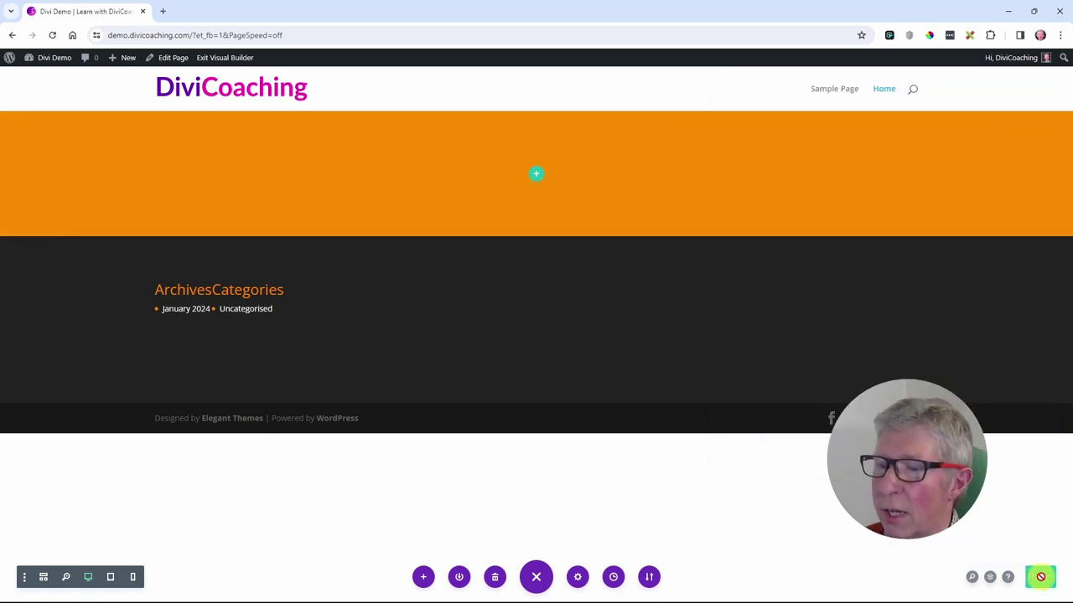
Step: Save the page and exit the Visual Builder to view the live page
left_click(1040, 576)
left_click(228, 57)
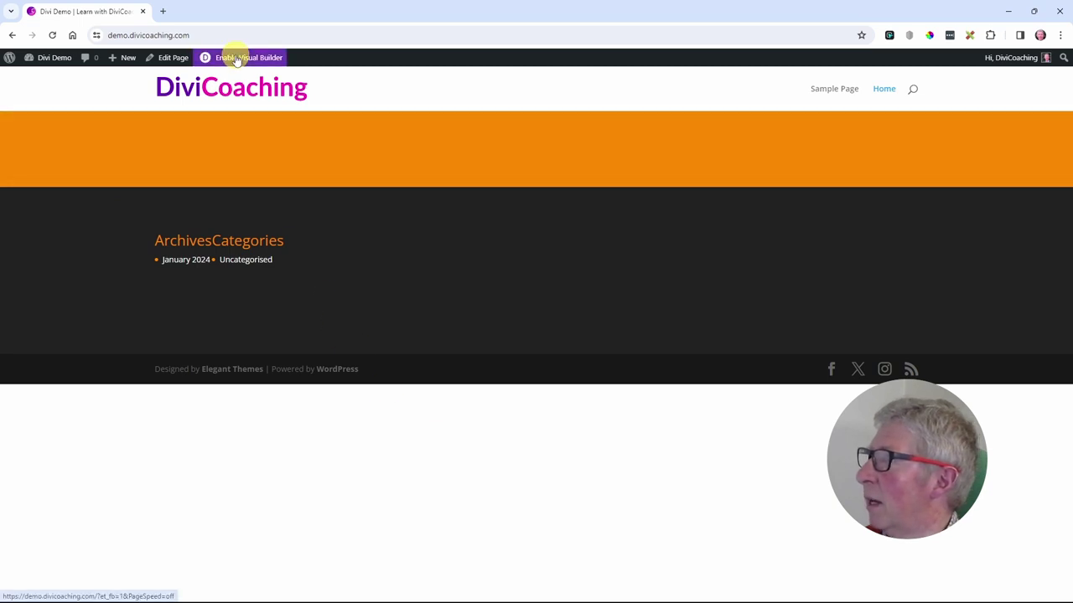
Step: Reopen the Visual Builder and examine the responsive, hover and additional options for the section's background
left_click(239, 58)
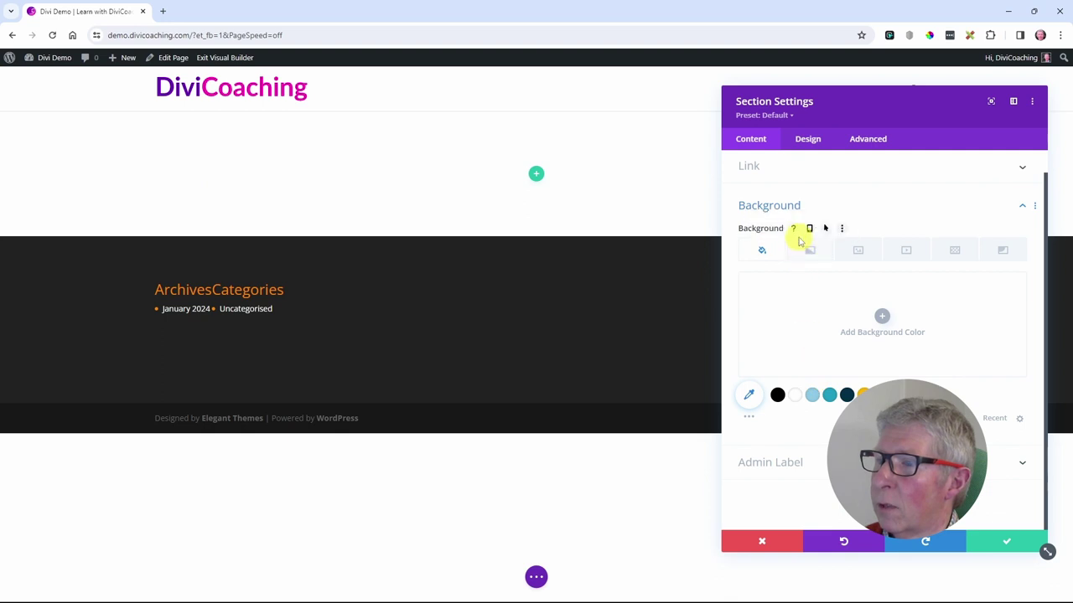
left_click(811, 231)
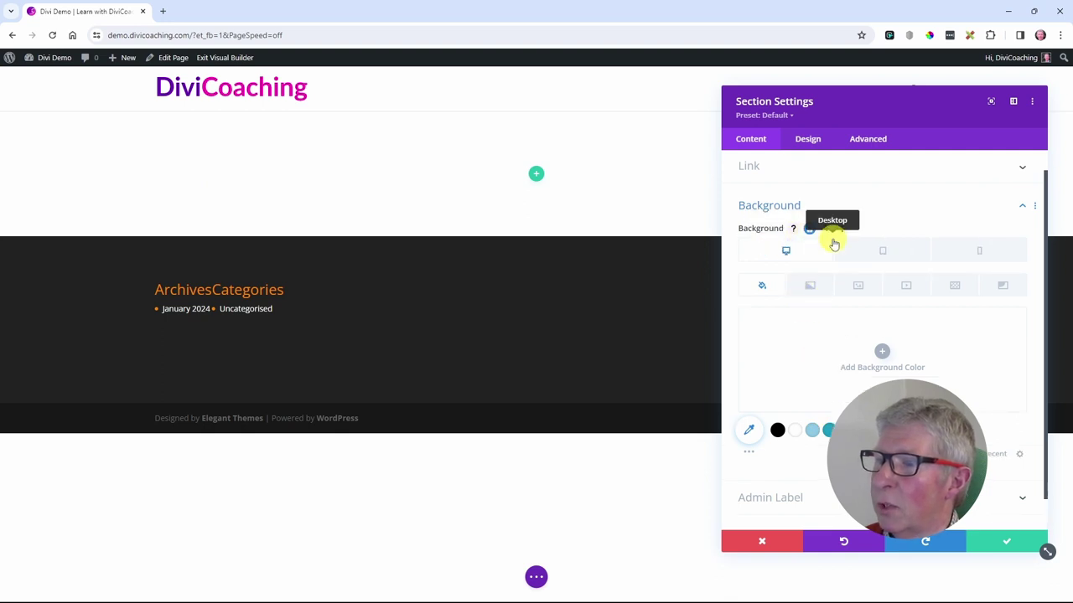
left_click(827, 229)
left_click(827, 228)
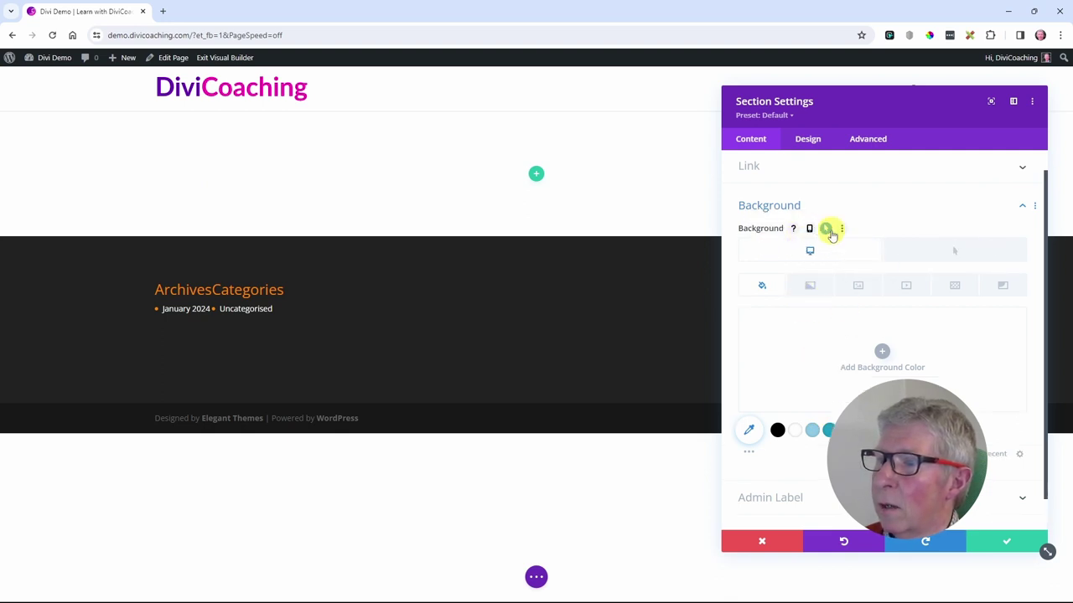
left_click(844, 232)
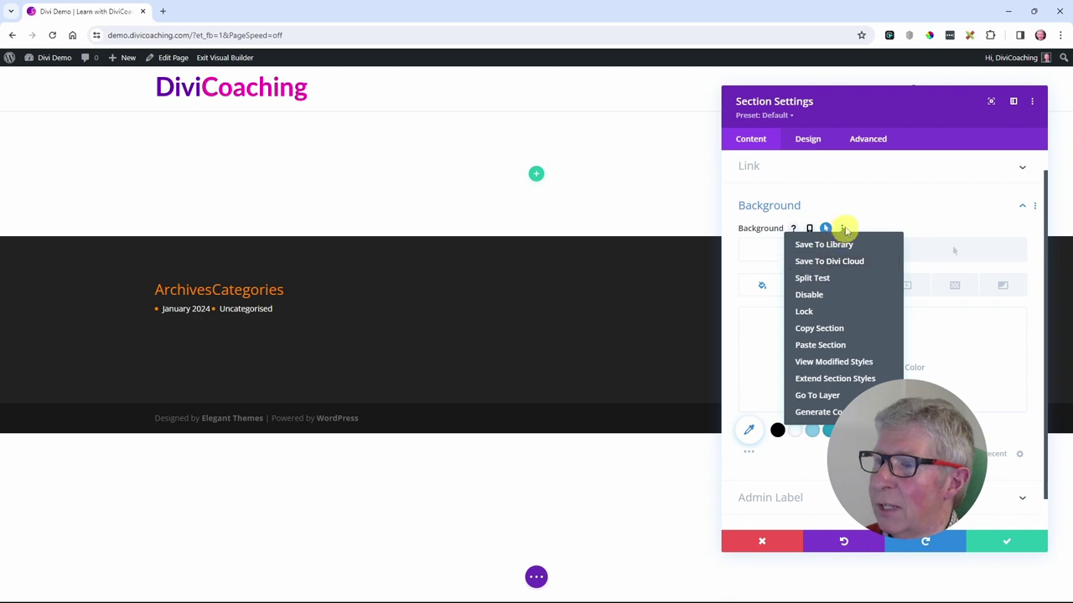
left_click(842, 228)
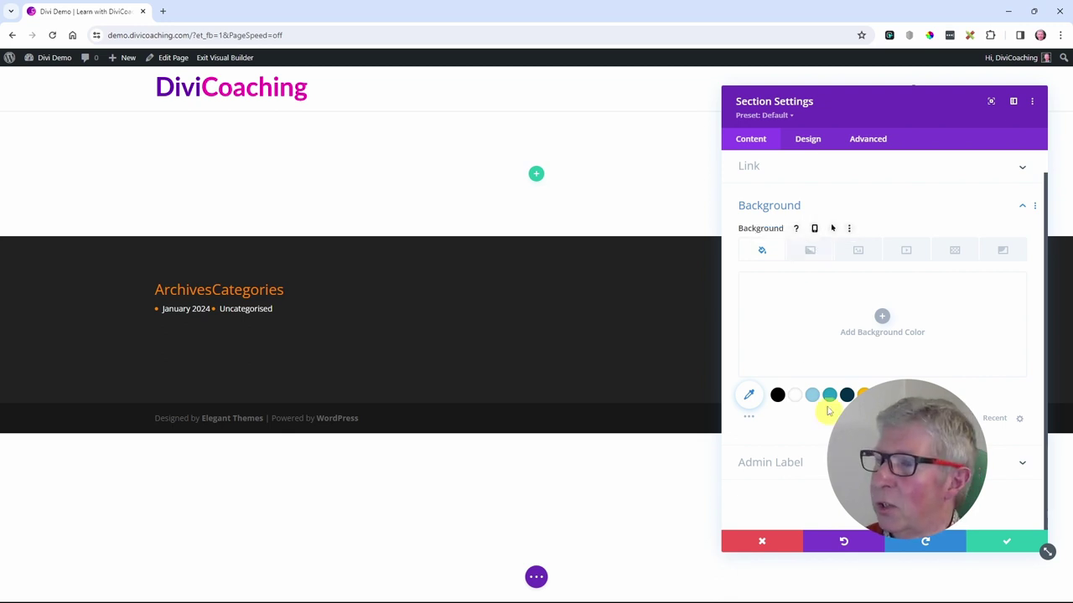
Step: Add a background gradient to the section
left_click(809, 250)
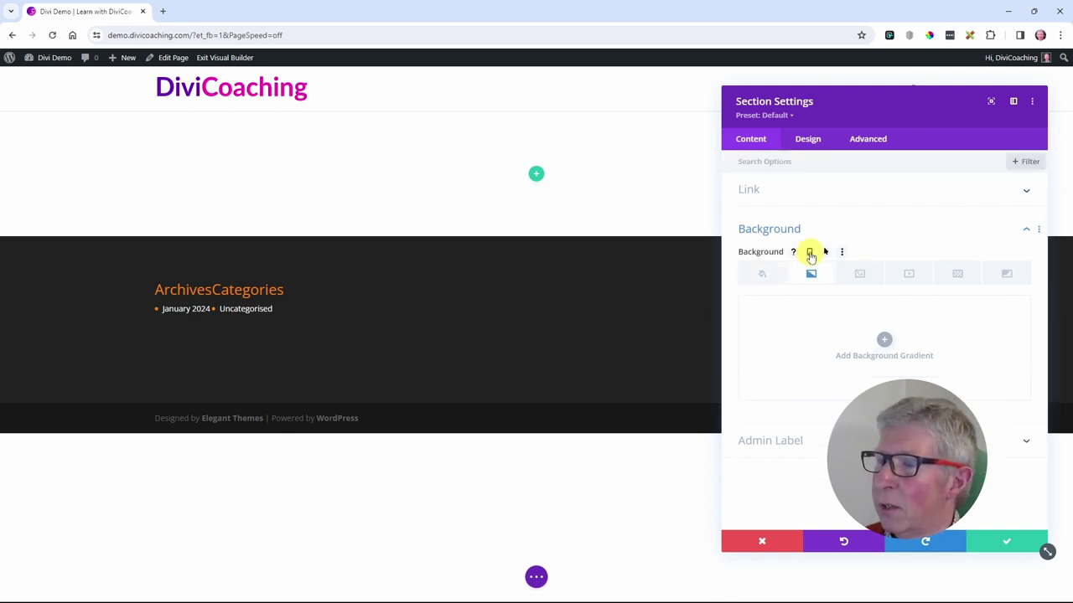
left_click(885, 345)
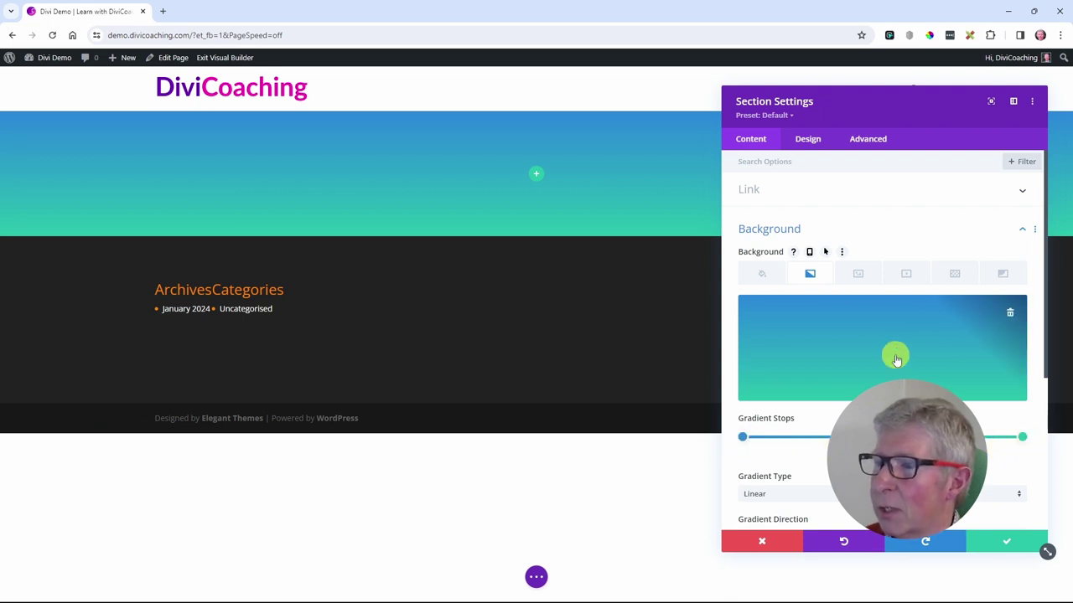
Step: Try the Circular and Elliptical gradient types for the section background
scroll(894, 354, "down", 3)
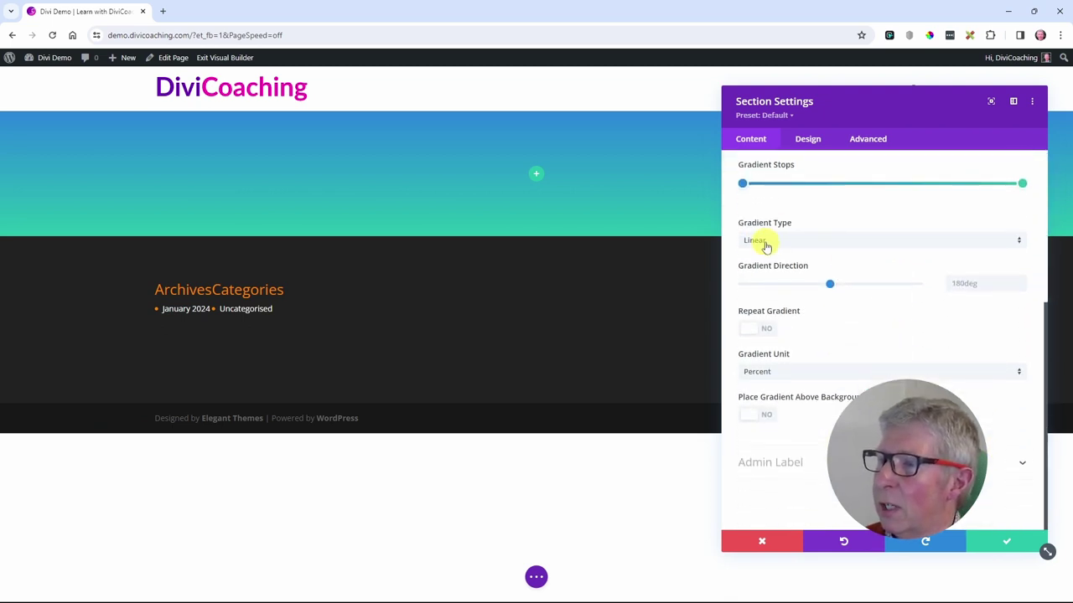
left_click(798, 245)
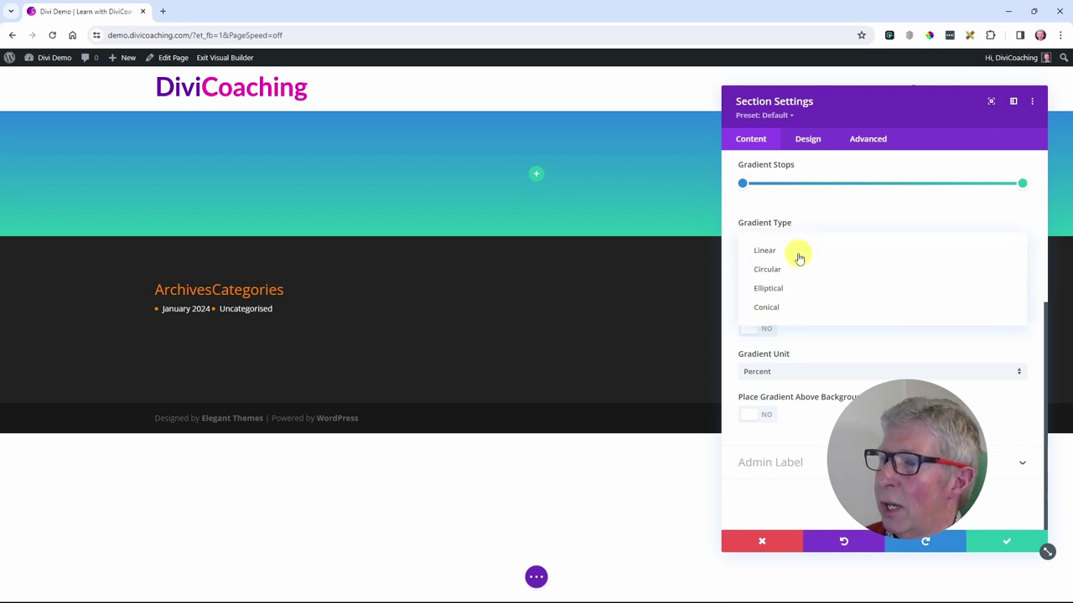
left_click(788, 270)
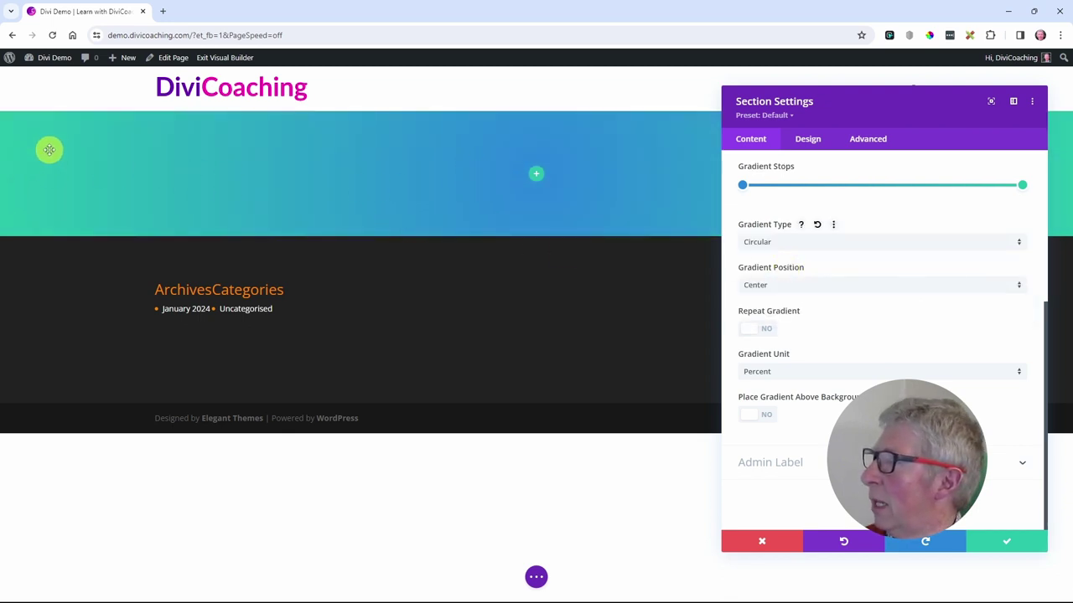
left_click(798, 288)
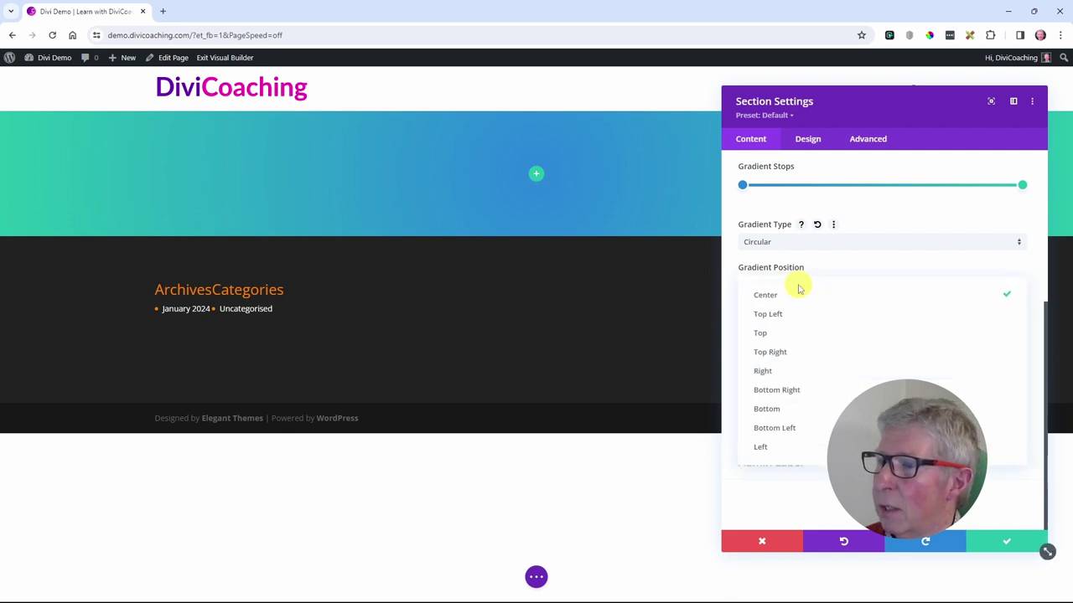
left_click(756, 242)
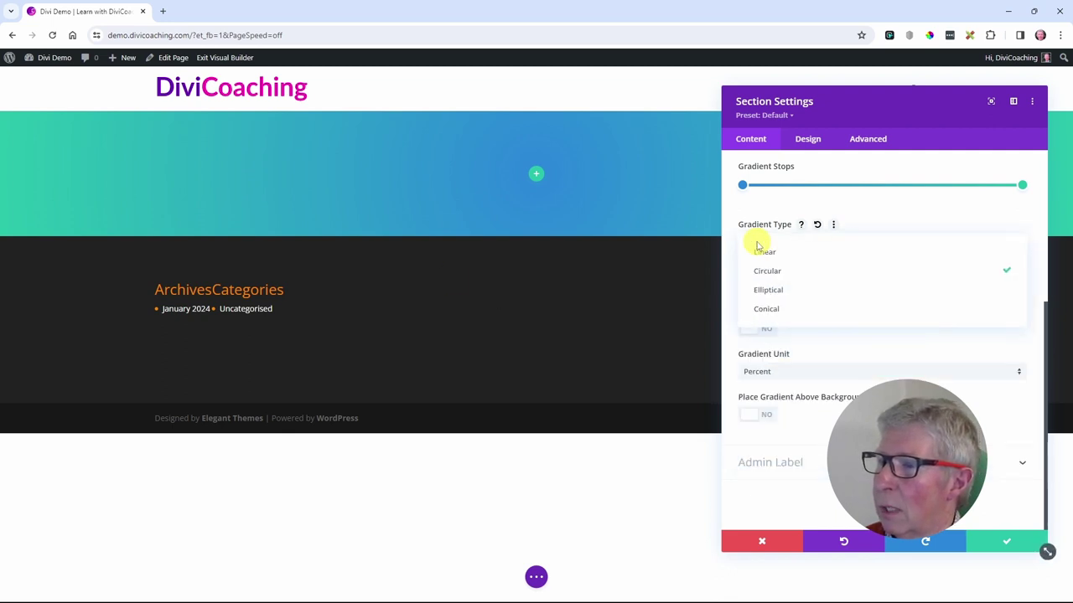
left_click(771, 290)
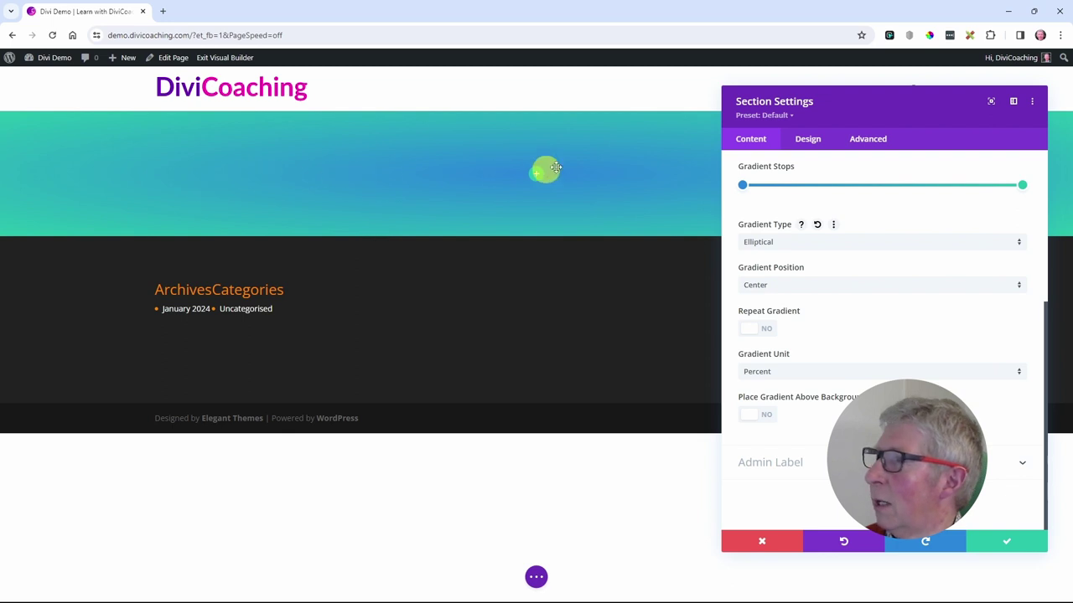
Step: Try the Conical gradient type and move the settings window aside to view the whole section
left_click(862, 185)
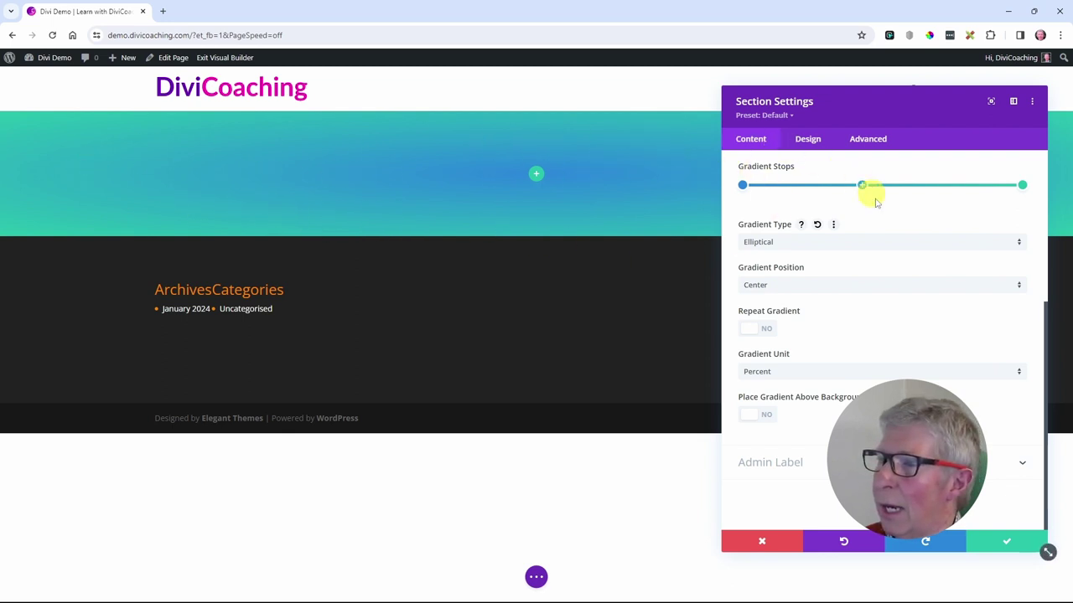
mouse_move(915, 101)
left_mouse_down()
mouse_move(826, 322)
mouse_move(852, 52)
mouse_move(855, 98)
left_mouse_up()
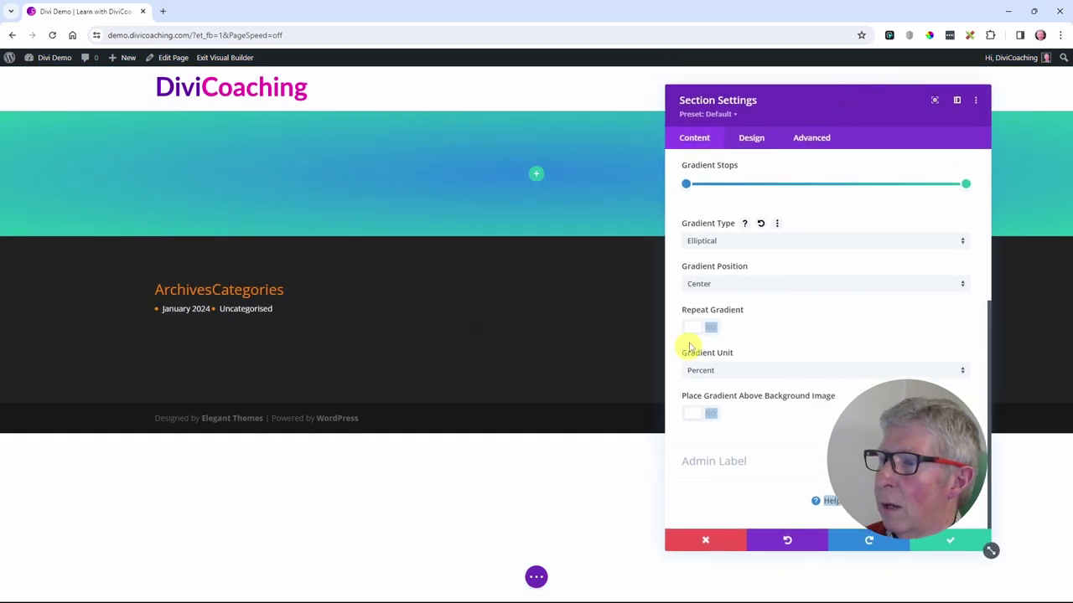
left_click(730, 241)
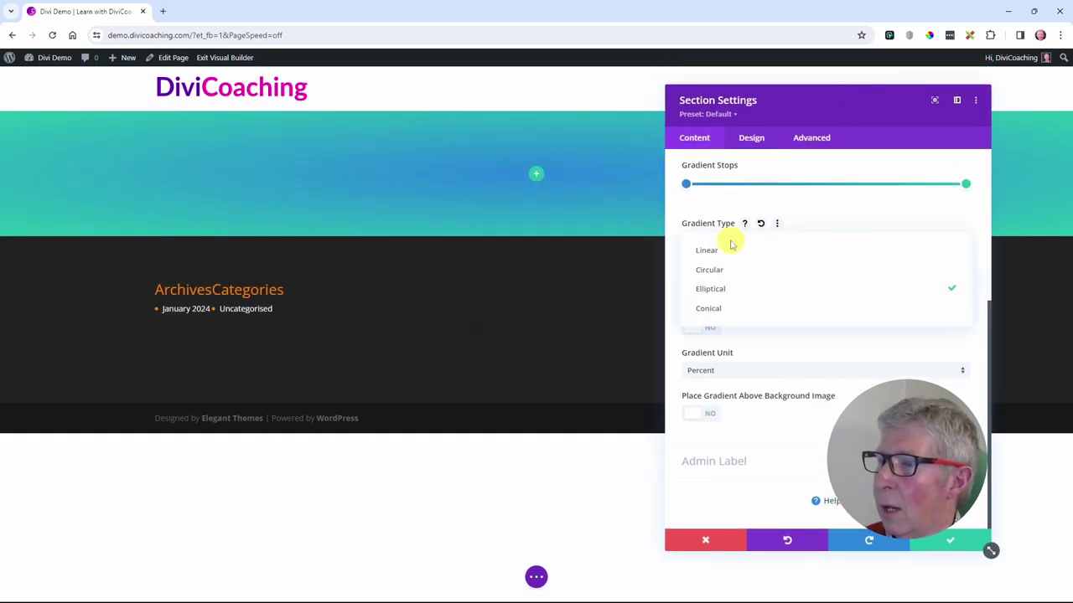
left_click(720, 312)
left_click_drag(819, 106, 780, 279)
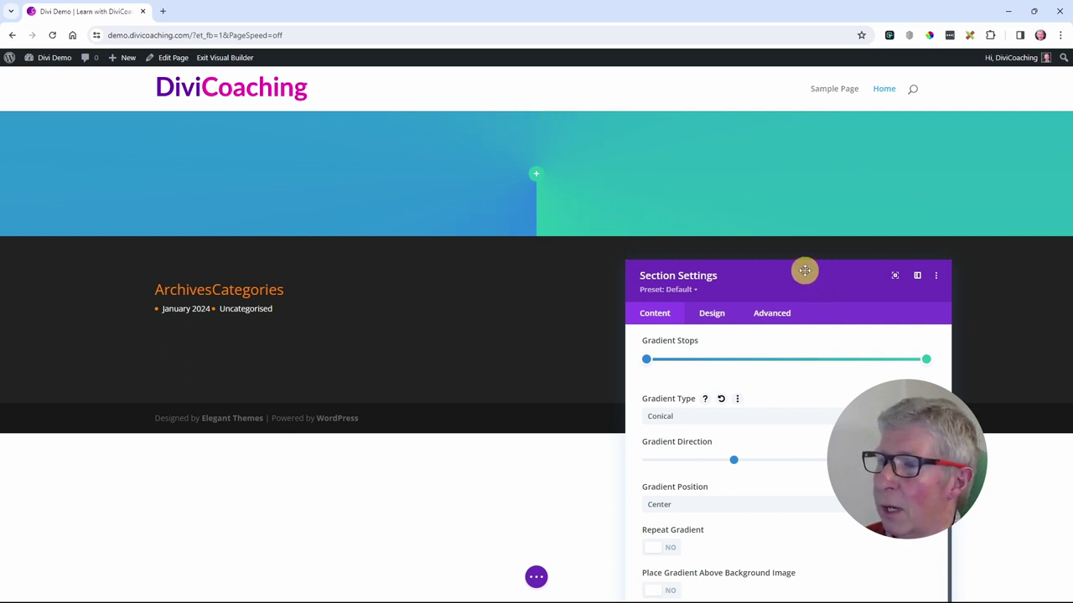
left_click_drag(807, 273, 826, 134)
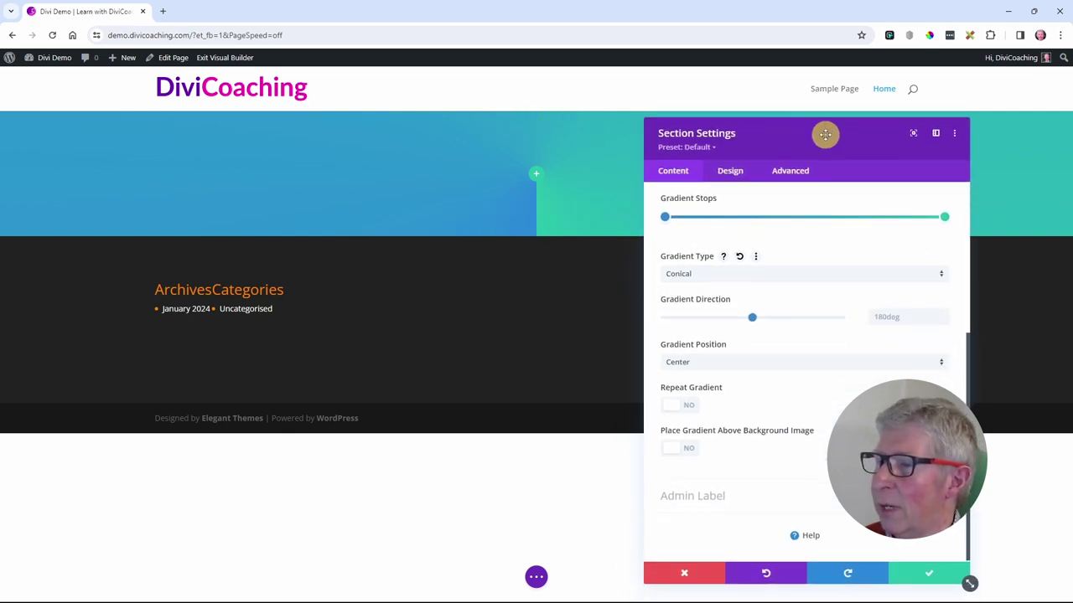
Step: Set the section's gradient type to Linear with a gradient direction of 90deg
left_click(707, 277)
left_click(696, 283)
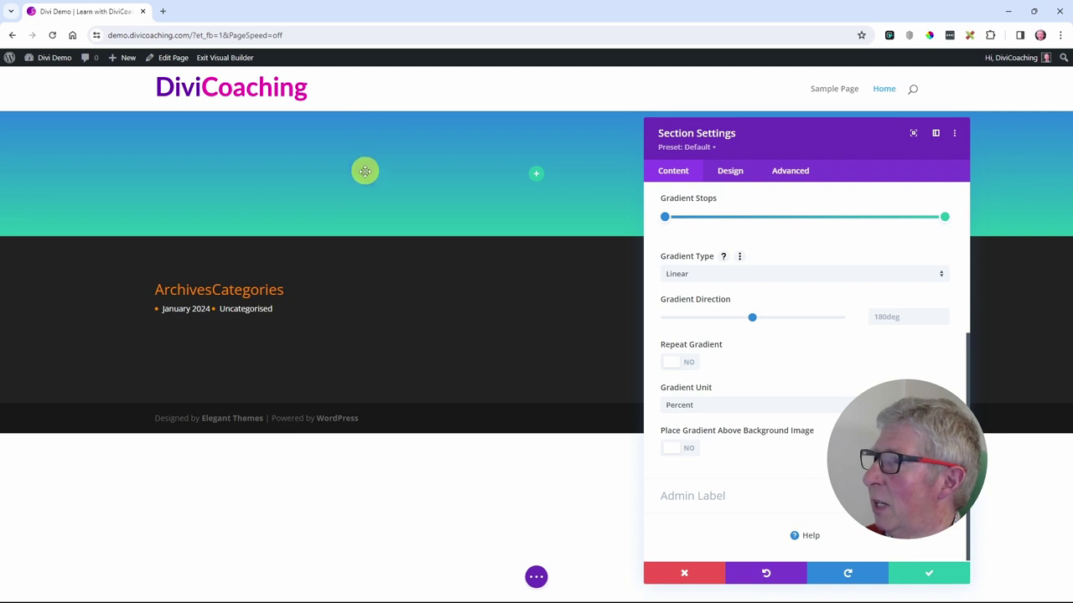
left_click(882, 319)
type("90")
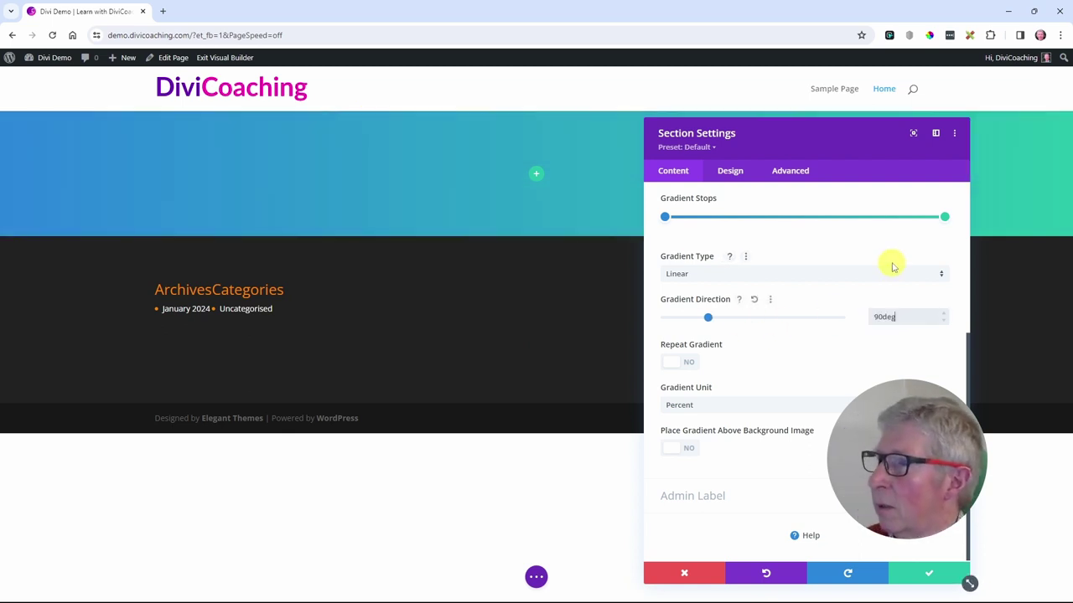
left_click_drag(819, 136, 795, 282)
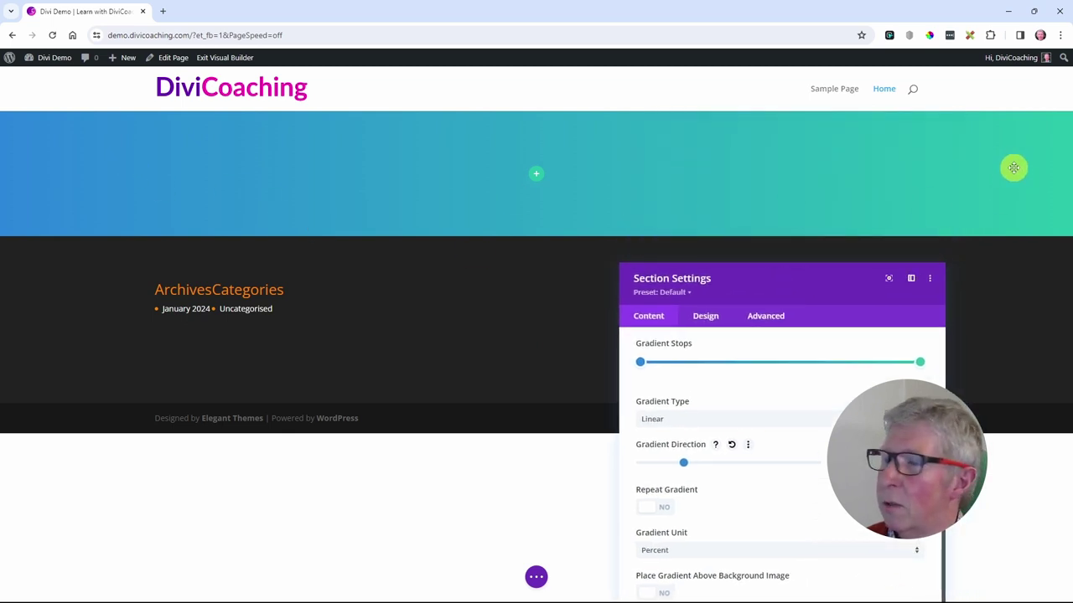
left_click_drag(776, 281, 777, 108)
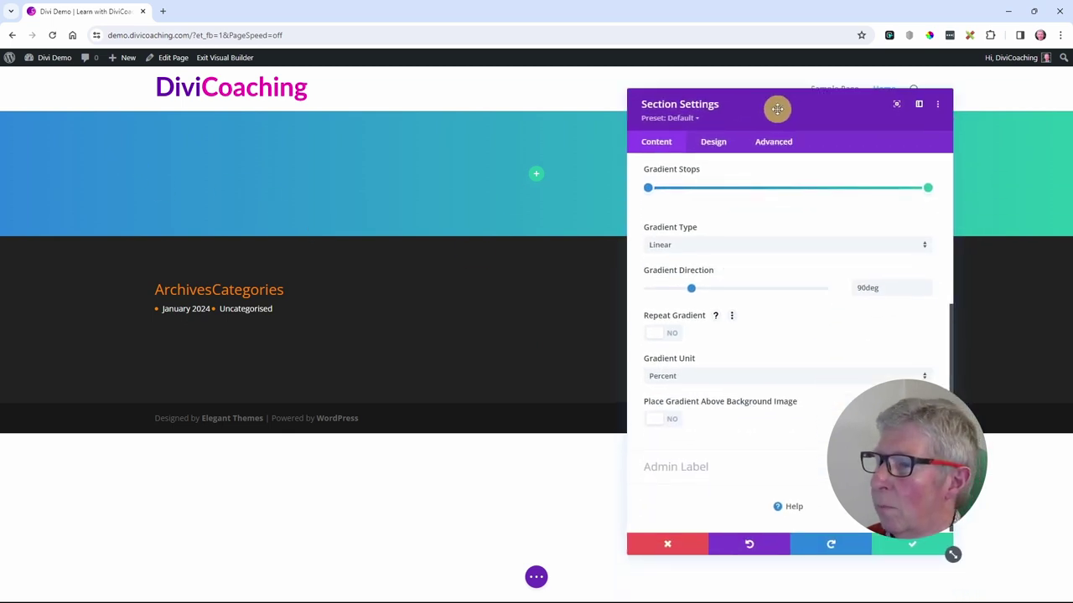
Step: Try Viewport Height (vh) as the gradient unit and set the unit back to Percent
left_click(708, 380)
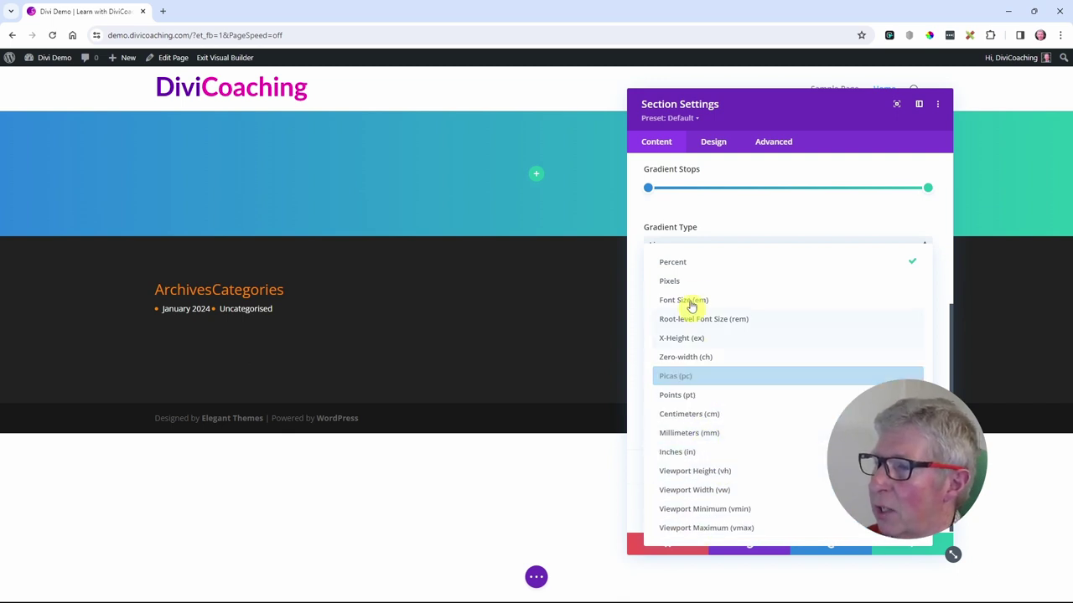
left_click(682, 267)
scroll(741, 340, "up", 2)
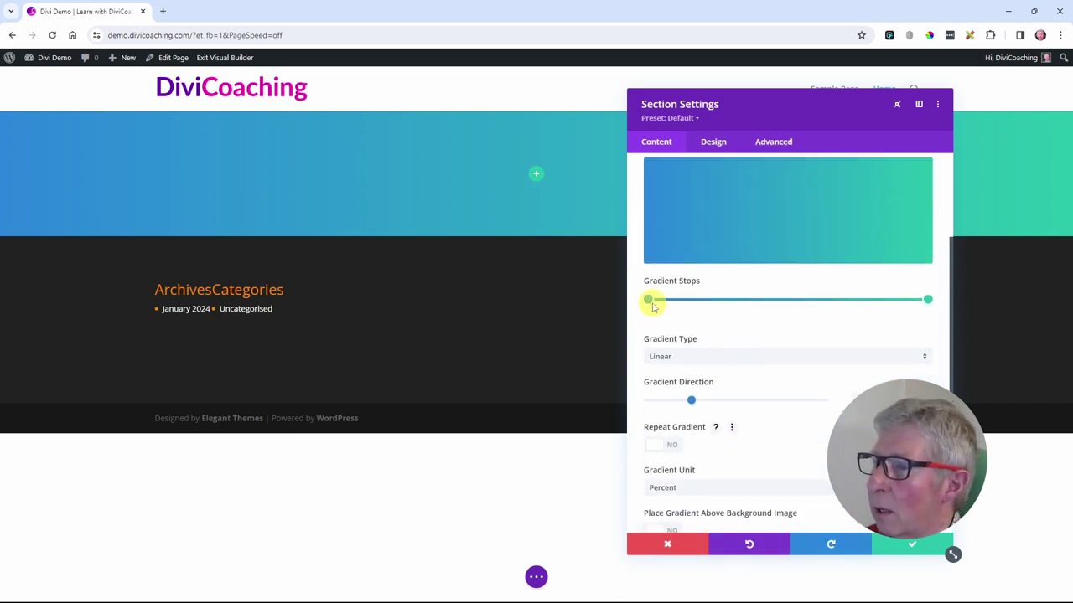
left_click_drag(647, 301, 929, 301)
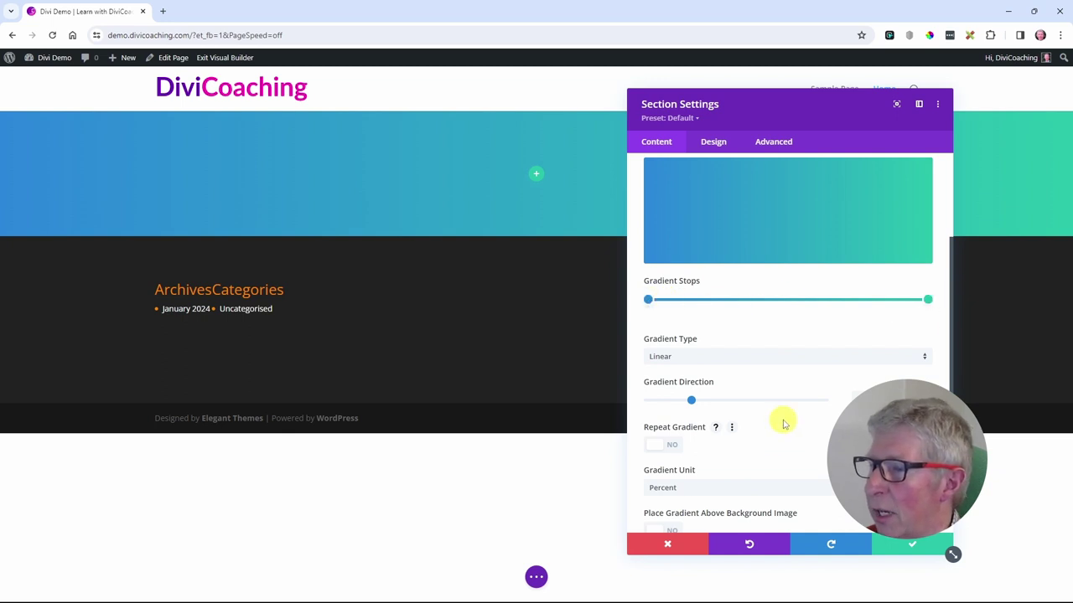
left_click(690, 491)
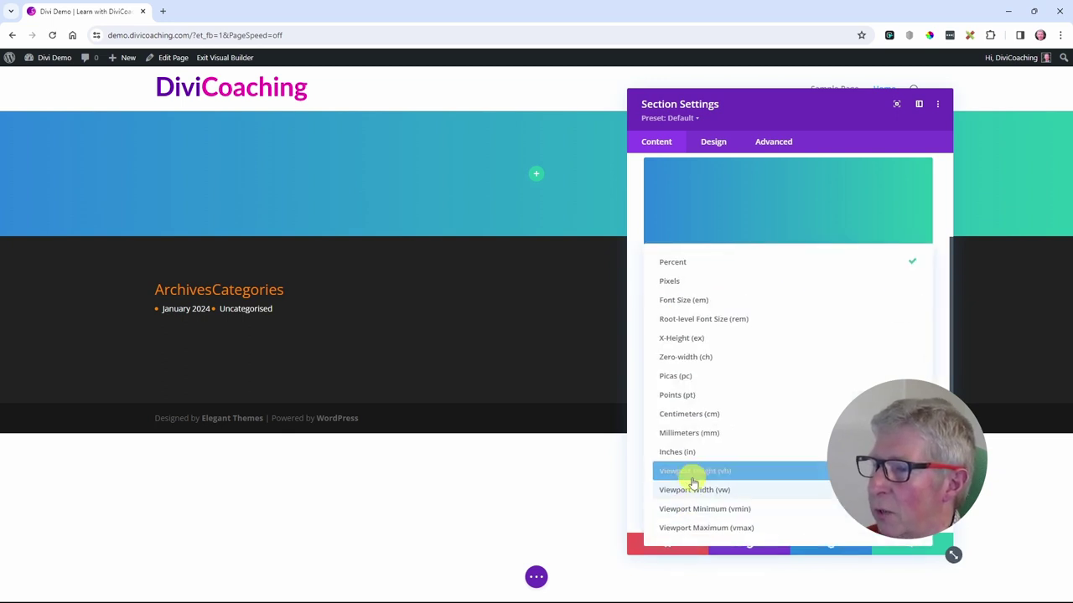
left_click(684, 472)
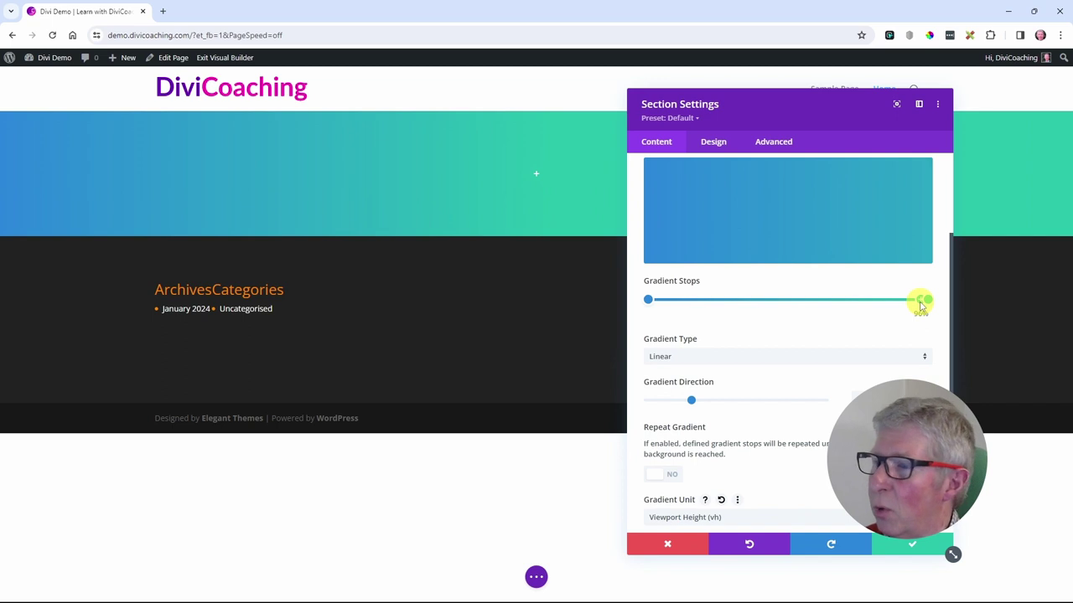
scroll(856, 350, "down", 2)
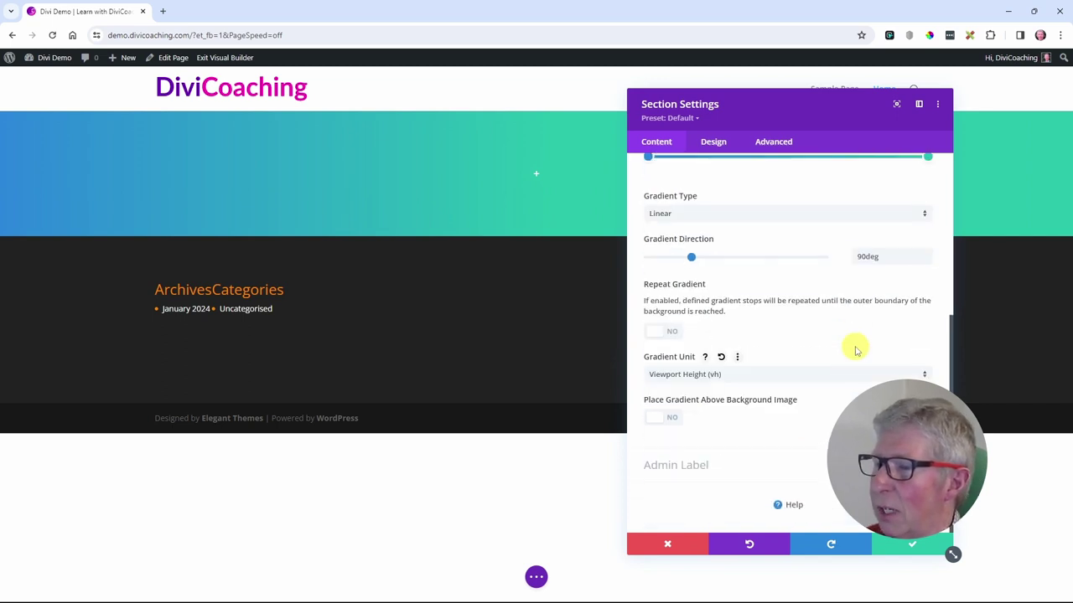
left_click(754, 380)
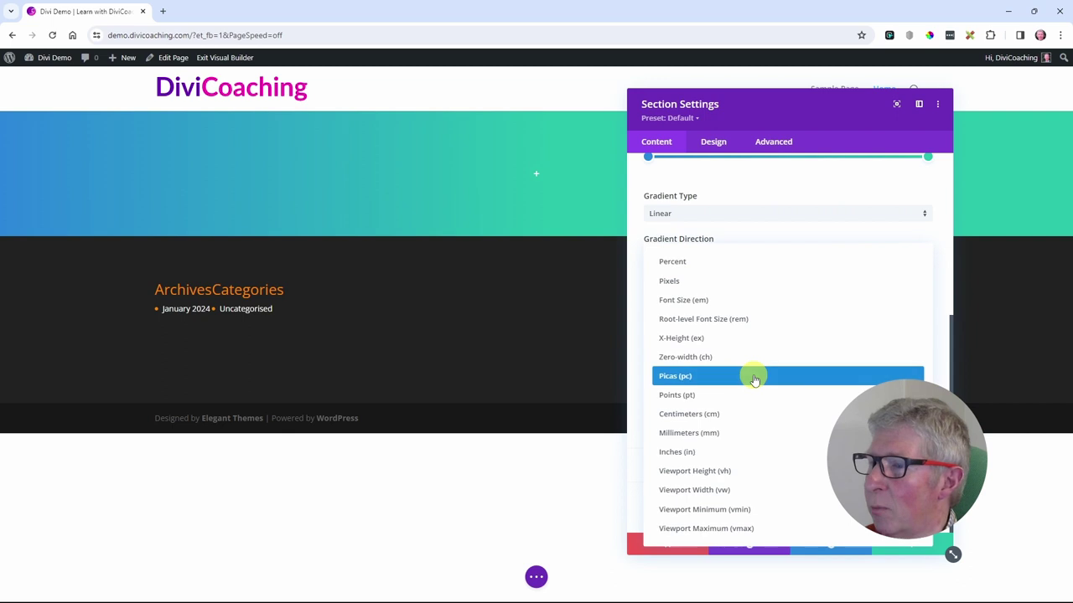
left_click(685, 265)
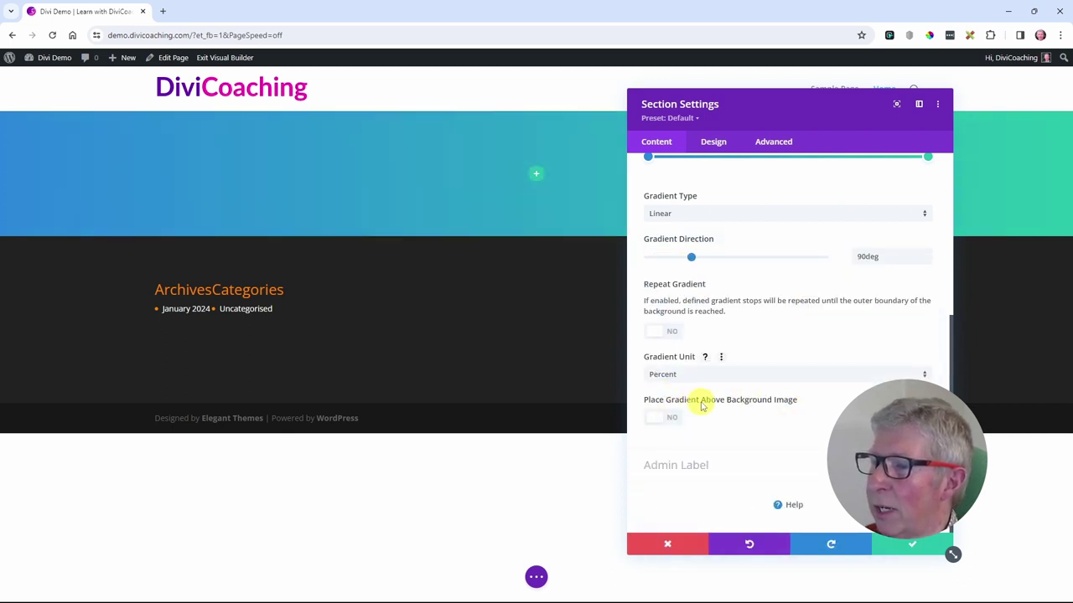
left_click(675, 419)
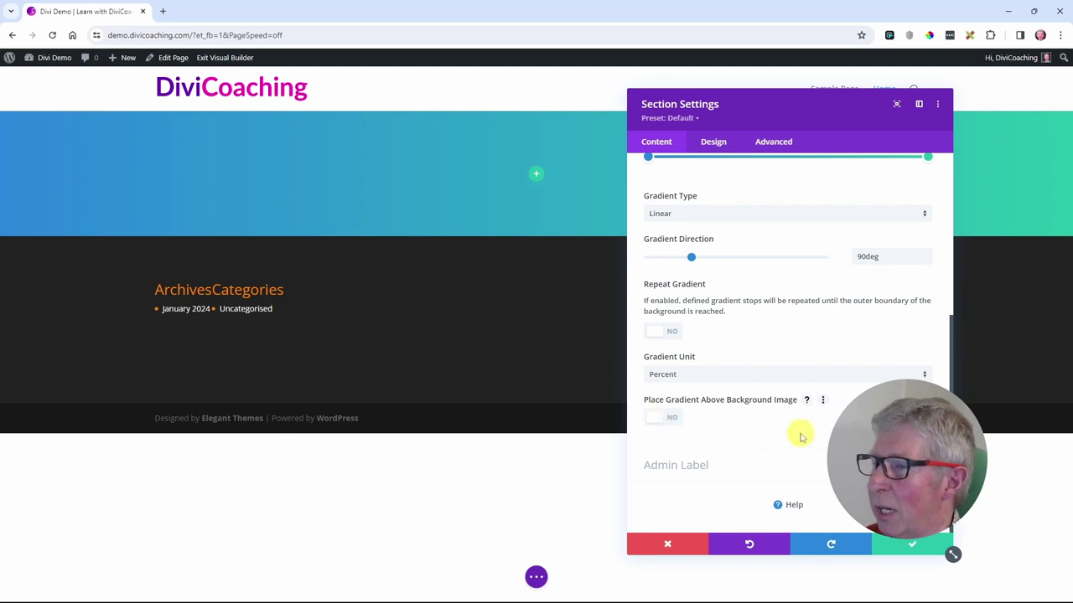
Step: Set the end gradient stop's colour to white and move the settings window aside to view the section
scroll(782, 407, "up", 2)
scroll(740, 417, "up", 2)
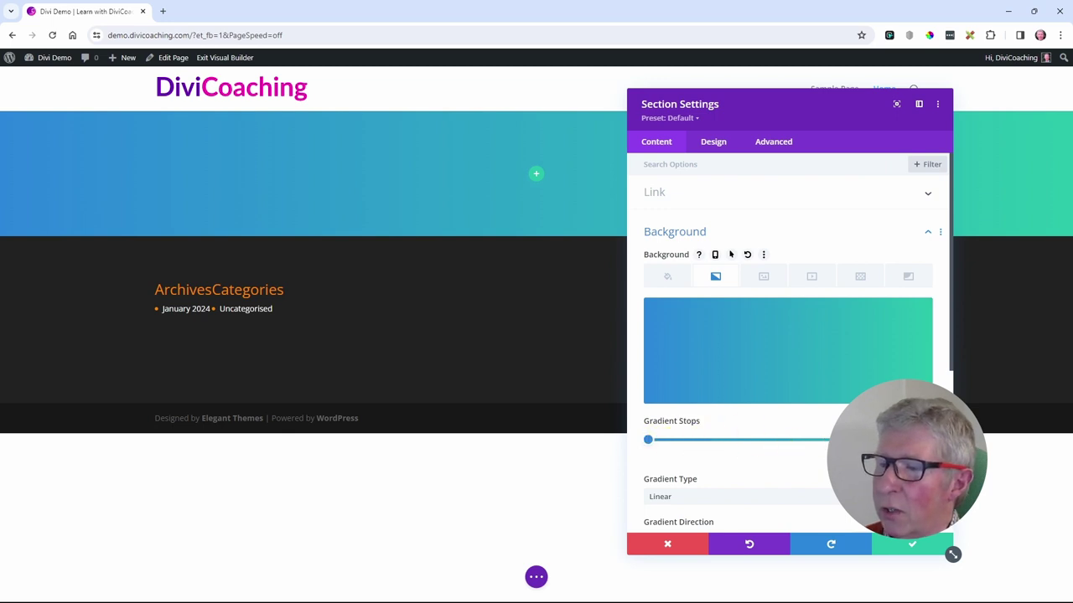
left_click(930, 439)
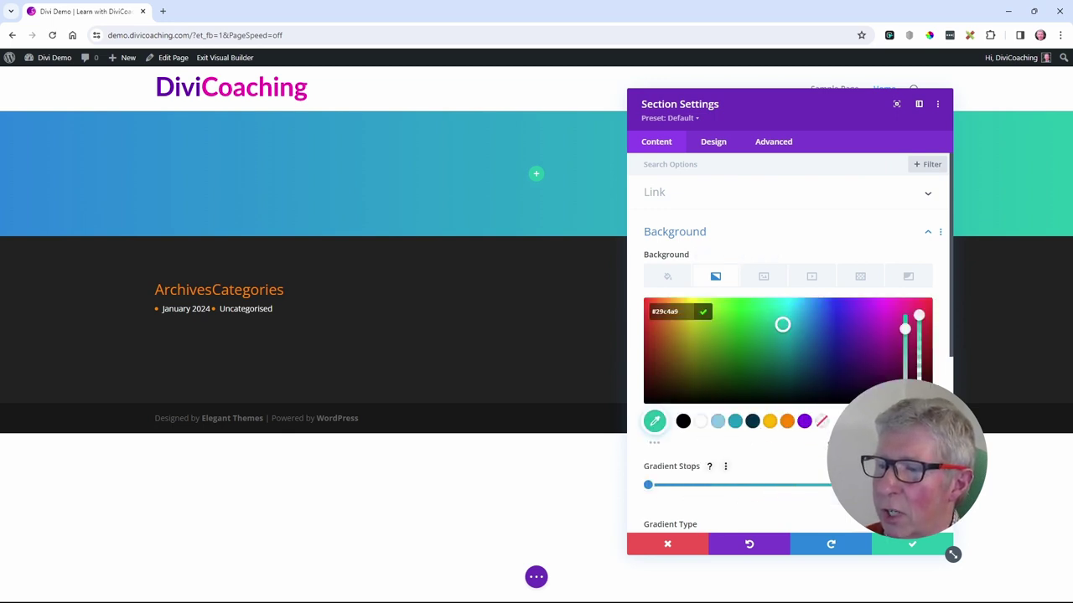
left_click(703, 422)
left_click_drag(737, 104, 754, 244)
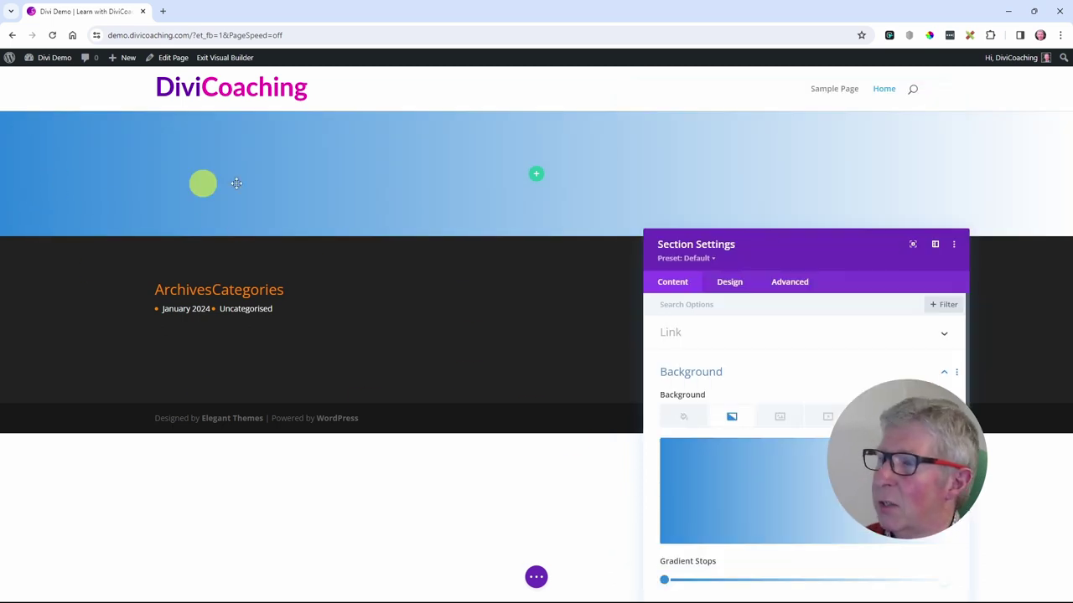
left_click_drag(855, 246, 858, 102)
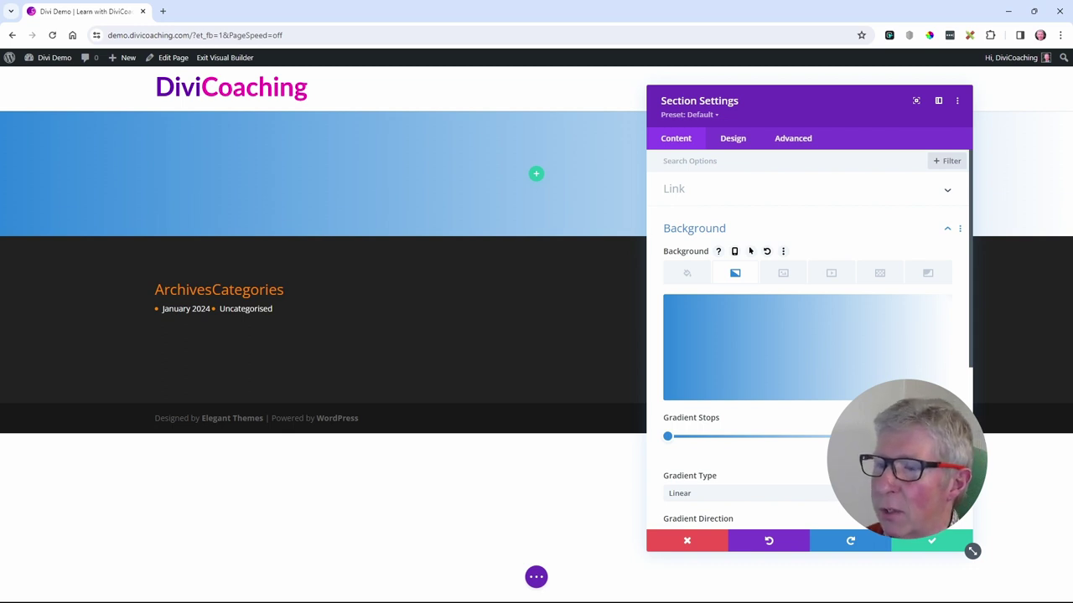
Step: Try the white gradient stop halfway along the gradient, view the section and return the stop to 100%
left_click_drag(951, 437, 800, 450)
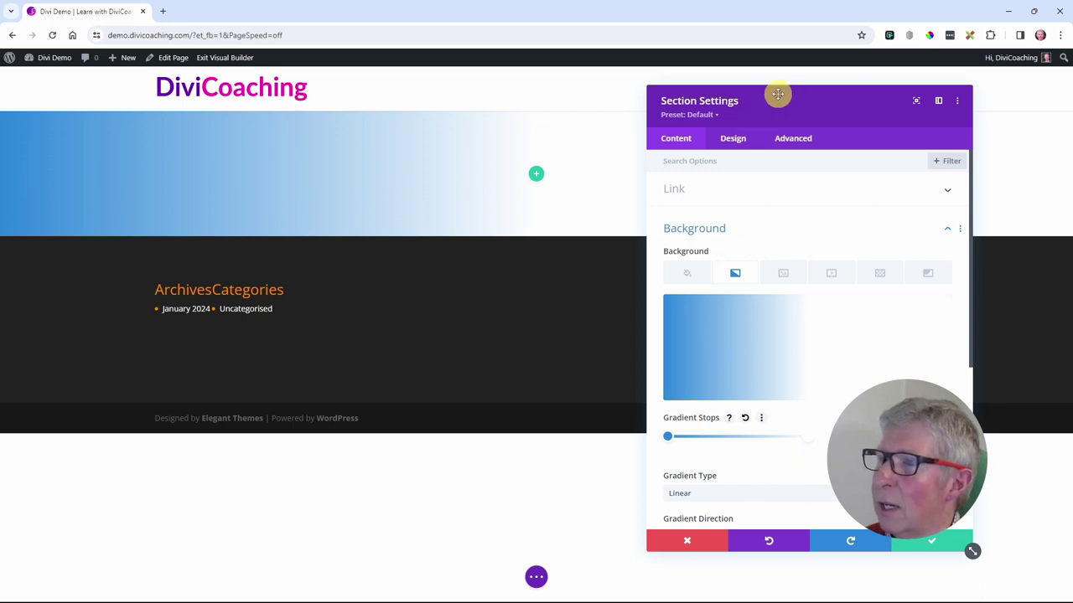
left_click_drag(784, 99, 802, 280)
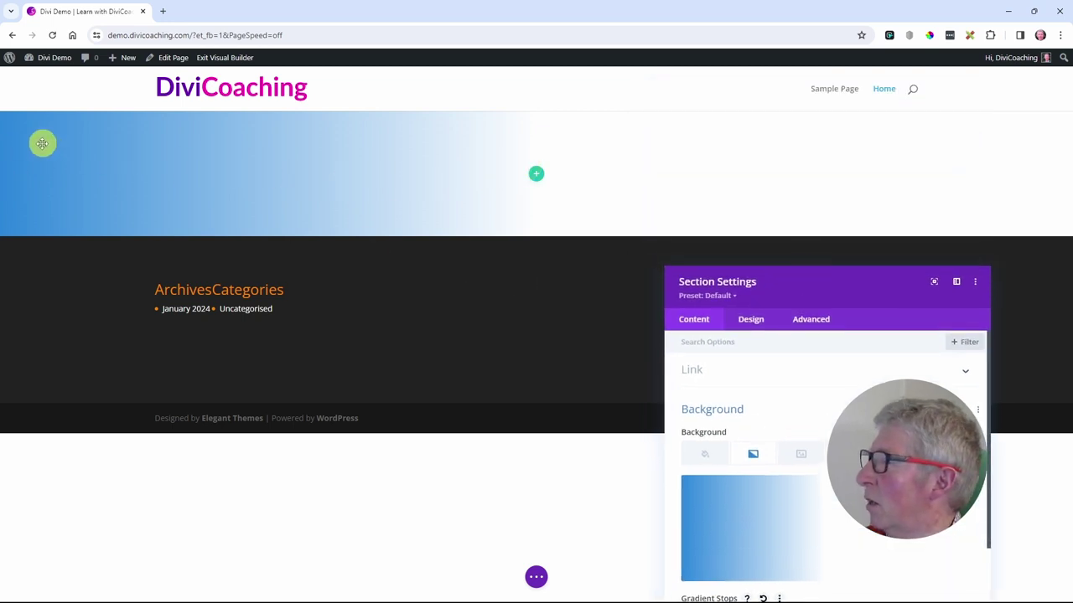
left_click_drag(837, 294, 838, 211)
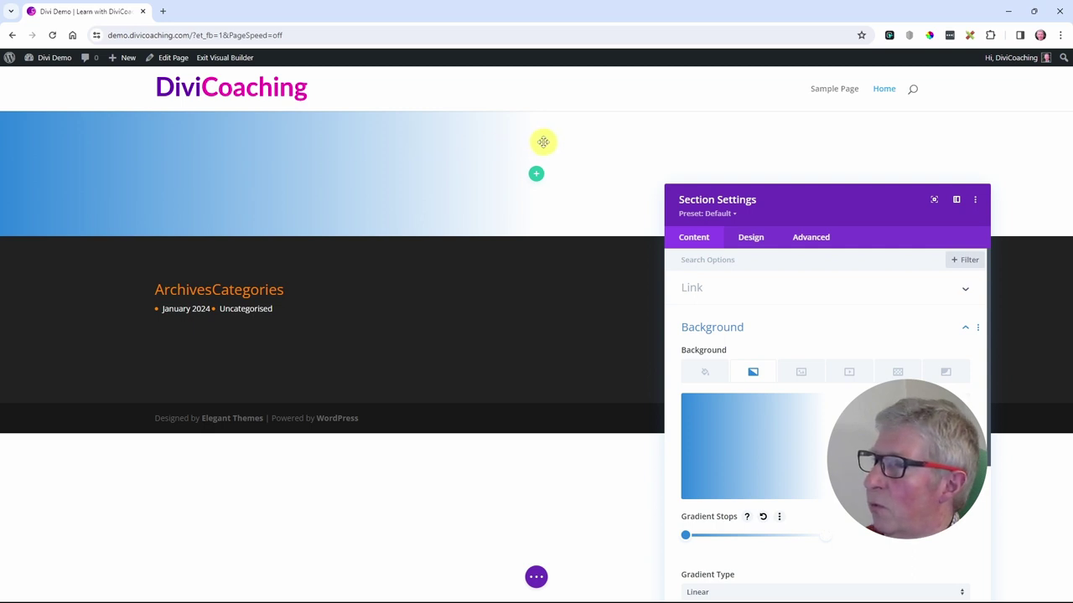
left_click_drag(830, 536, 986, 540)
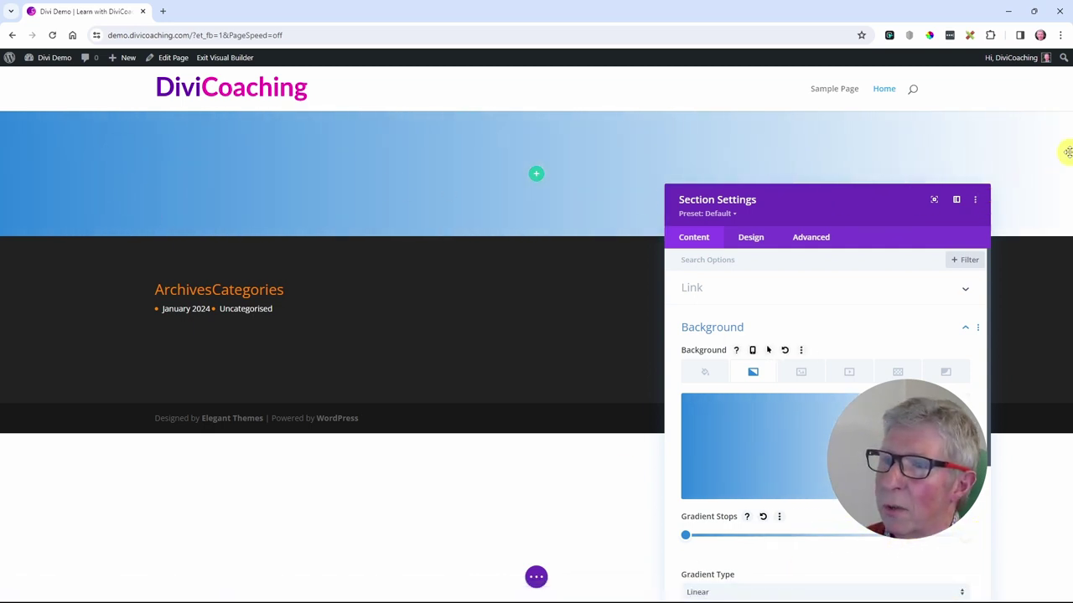
mouse_move(966, 543)
left_mouse_down()
mouse_move(819, 541)
mouse_move(1006, 548)
mouse_move(668, 546)
mouse_move(961, 550)
left_mouse_up()
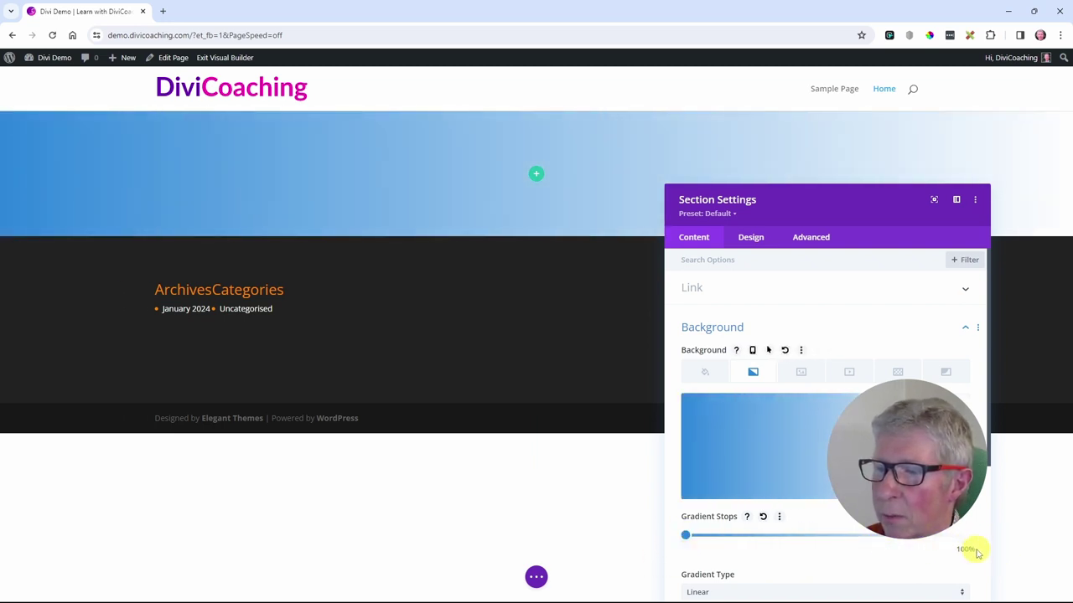
Step: Move the blue gradient stop to about 70% and bring the white stop to meet it, making a hard edge between the colours
left_click(975, 552)
scroll(787, 459, "down", 3)
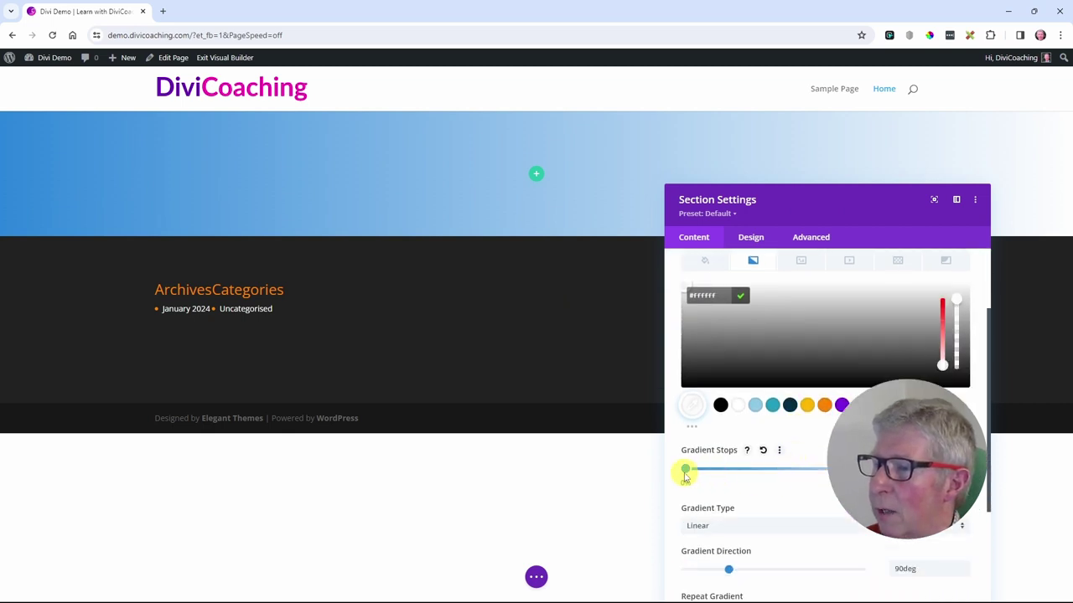
left_click_drag(686, 470, 797, 471)
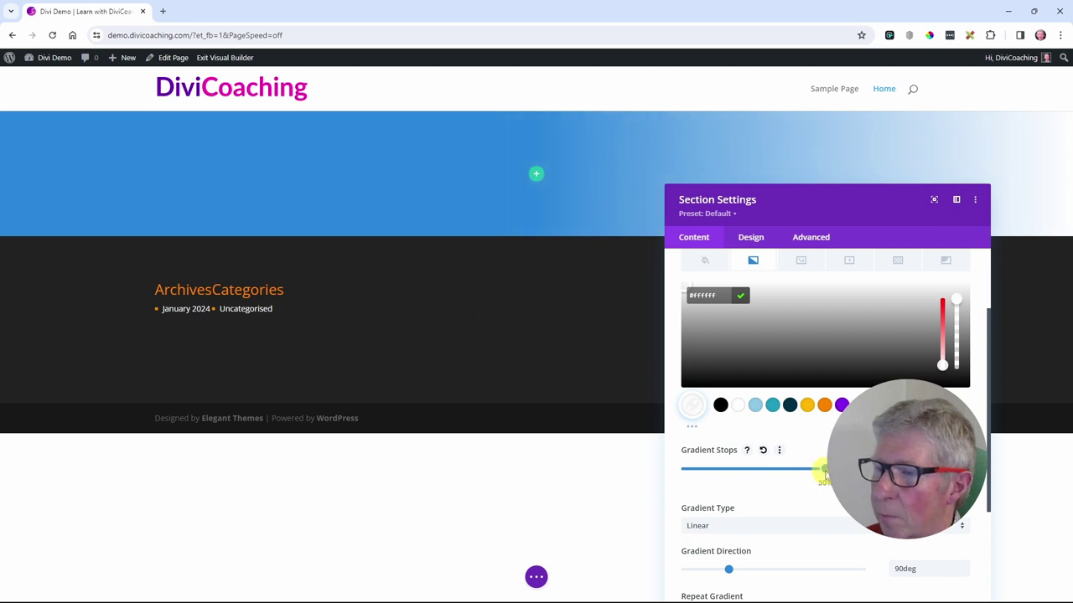
left_click(826, 470)
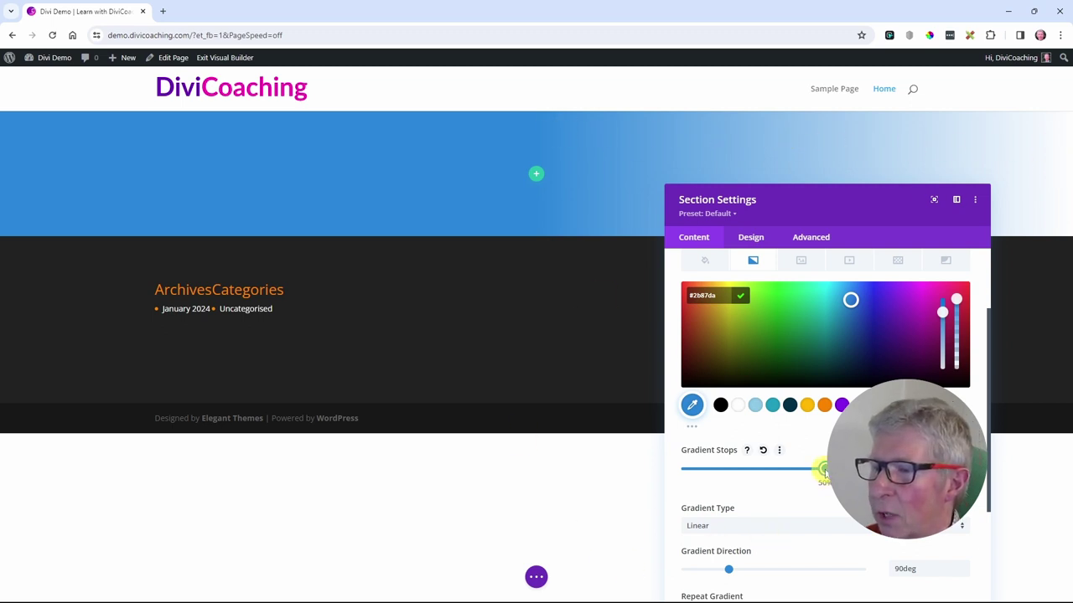
left_click_drag(824, 472, 877, 472)
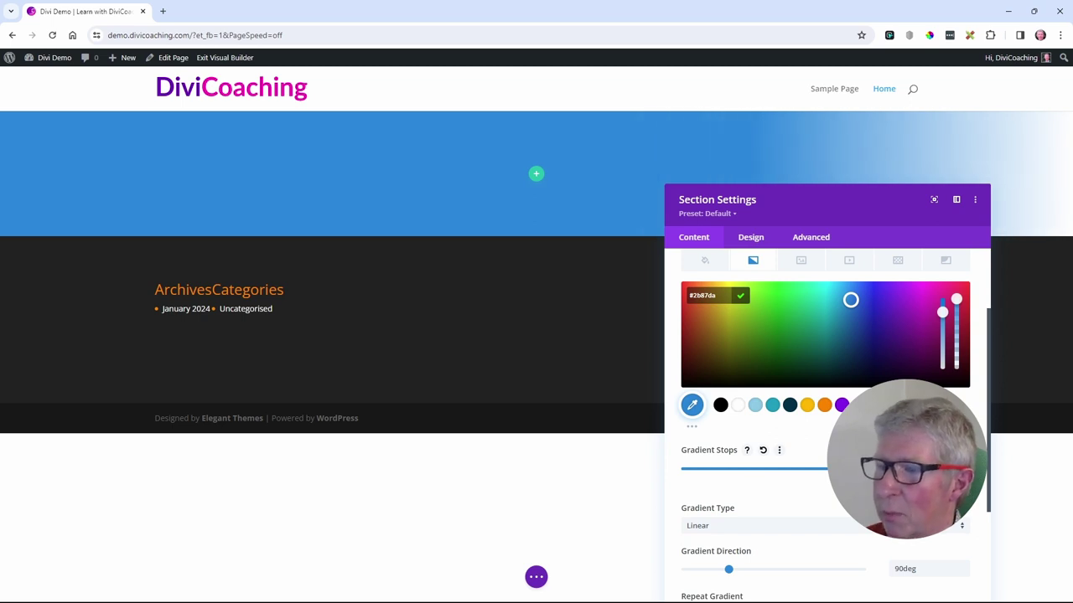
left_click_drag(968, 472, 883, 471)
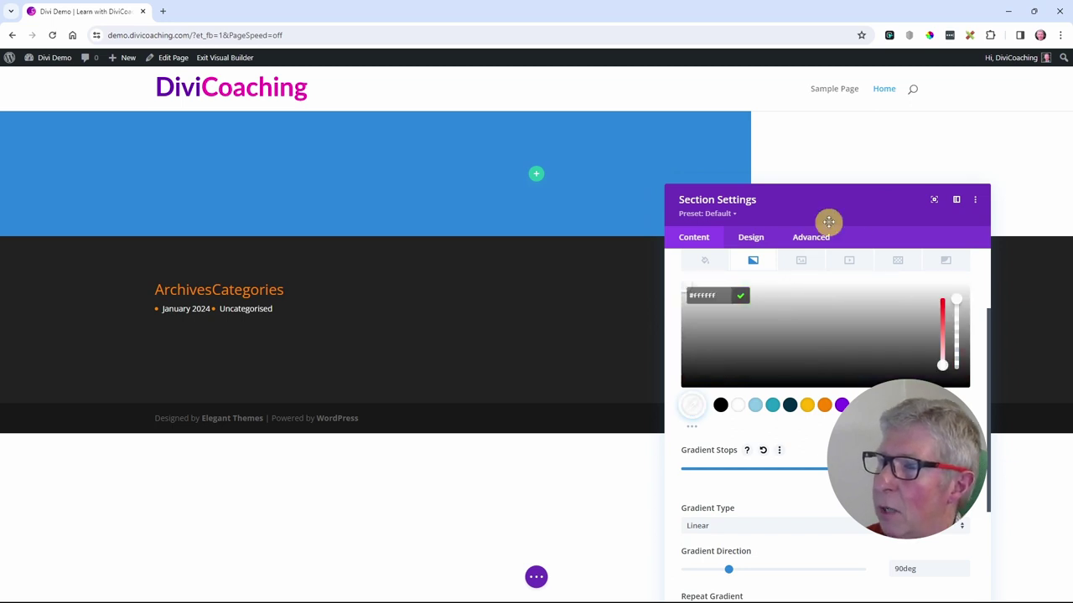
Step: Move the settings window aside, set the gradient direction to 147deg and save the section settings
left_click_drag(829, 222, 455, 181)
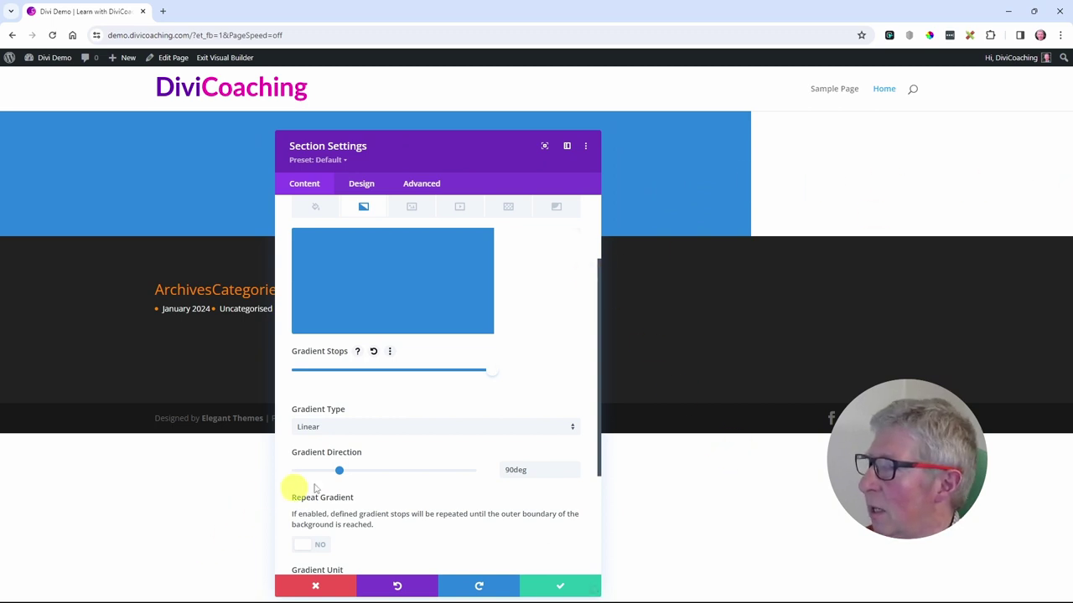
left_click_drag(341, 475, 368, 475)
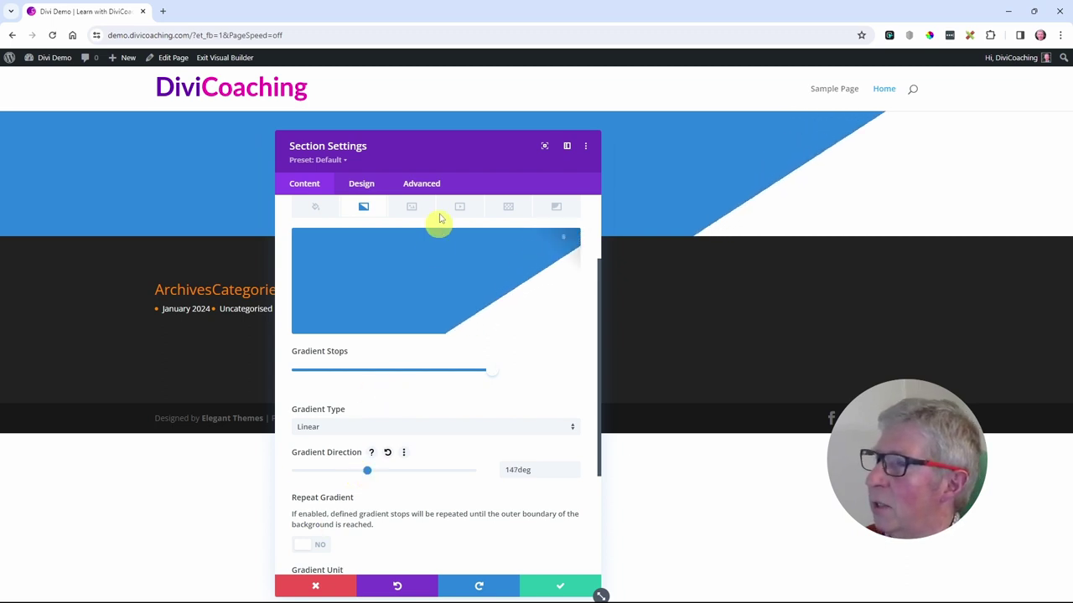
mouse_move(649, 587)
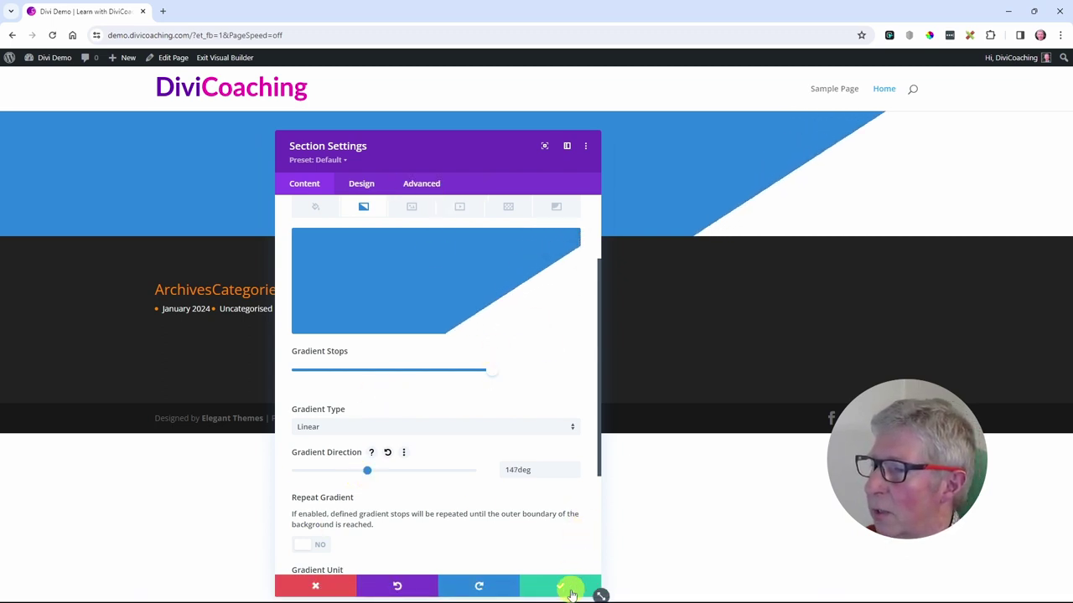
left_click(570, 589)
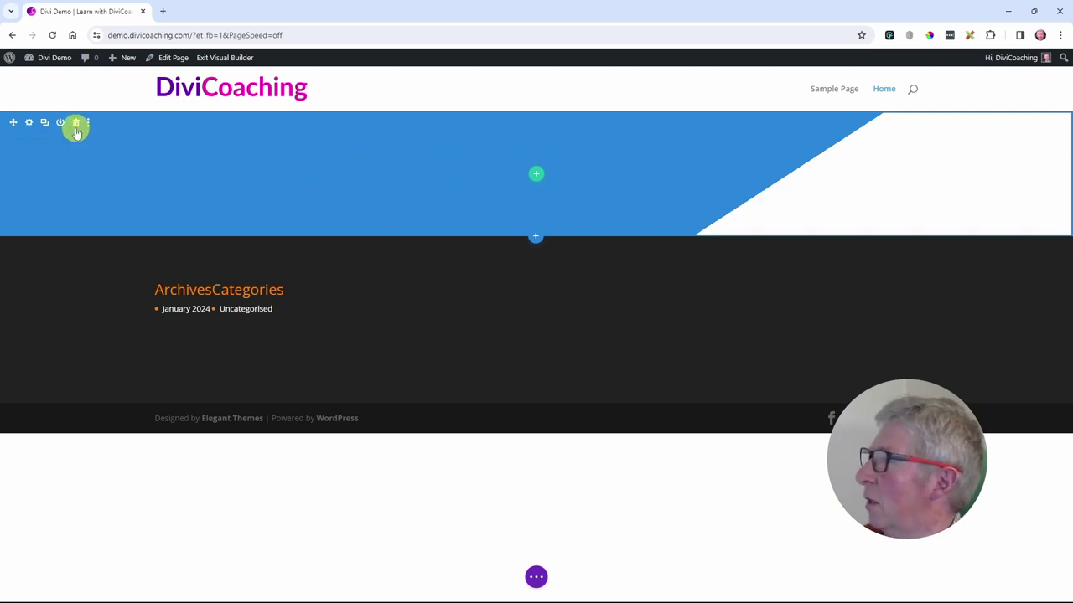
Step: Reopen the section's settings and delete its background gradient
left_click(29, 124)
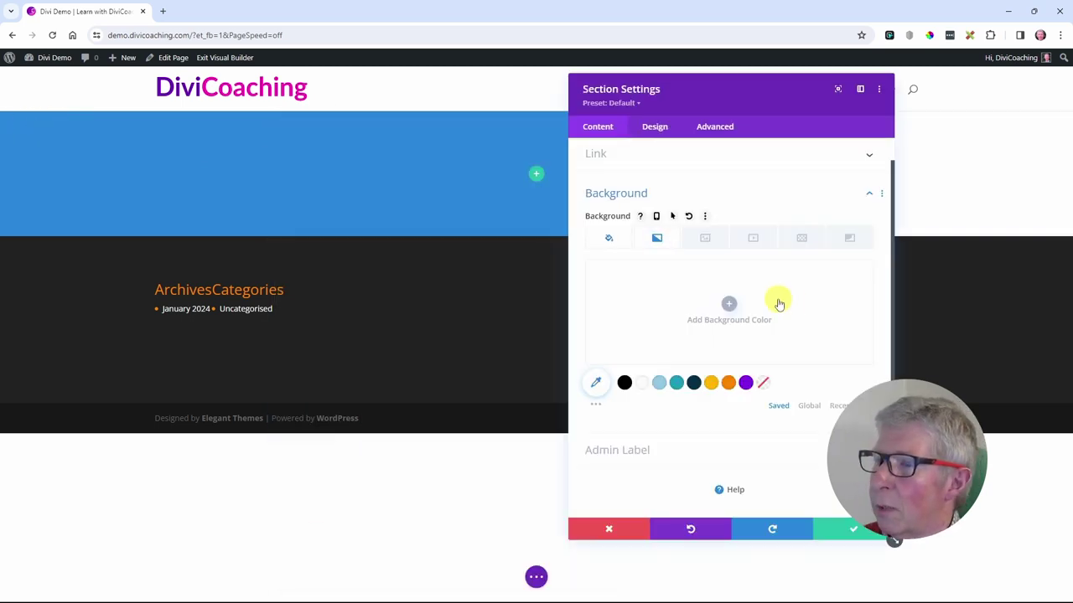
left_click(656, 248)
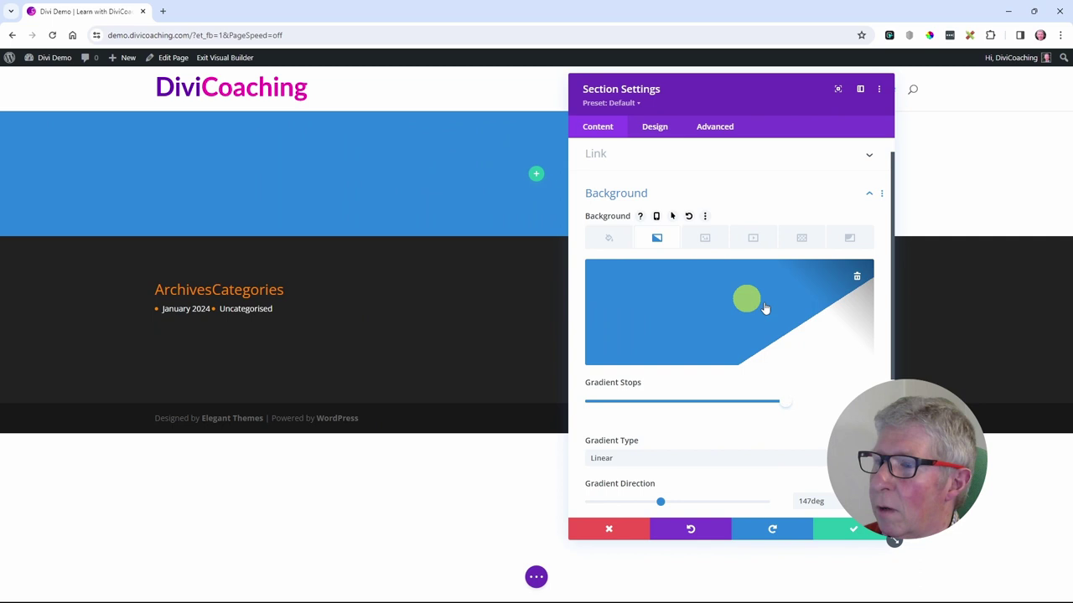
left_click(858, 277)
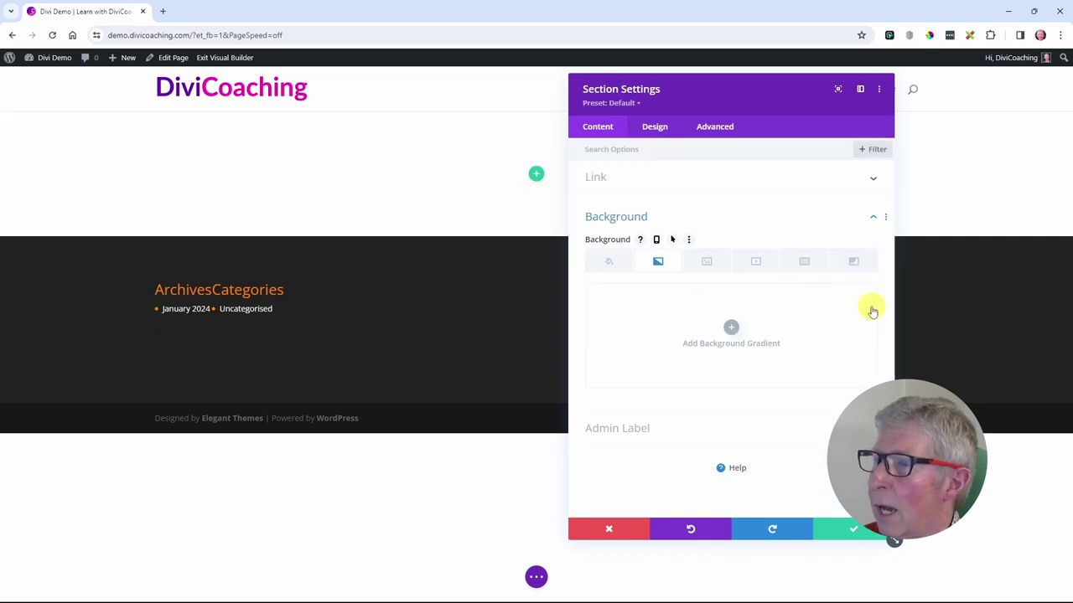
Step: Set the wide yellow-and-purple photo of a woman from the Media Library as the section's background image, view it and close the settings
left_click(709, 265)
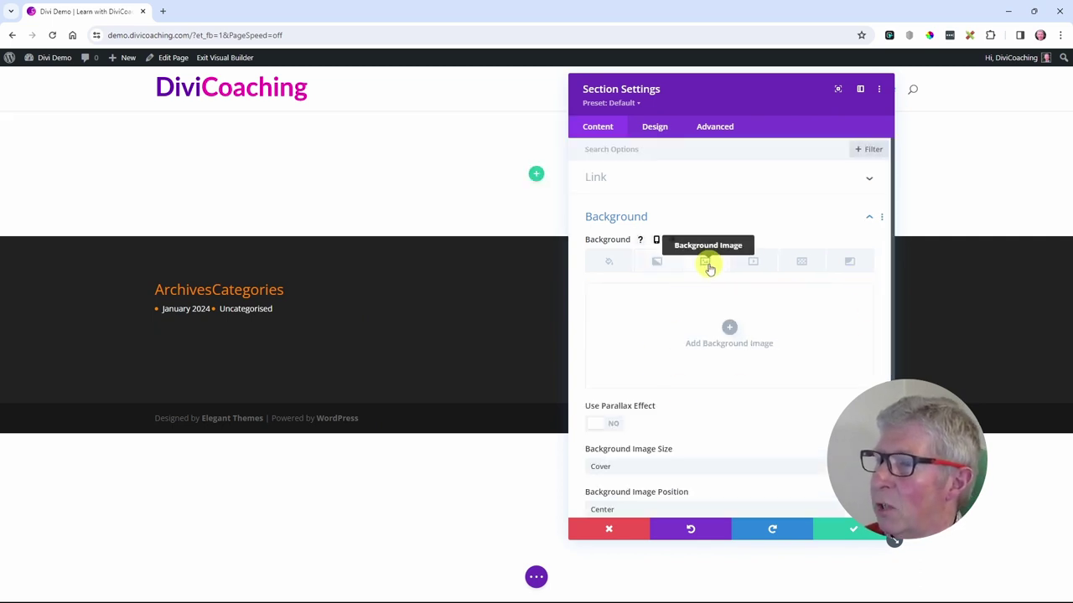
left_click(725, 337)
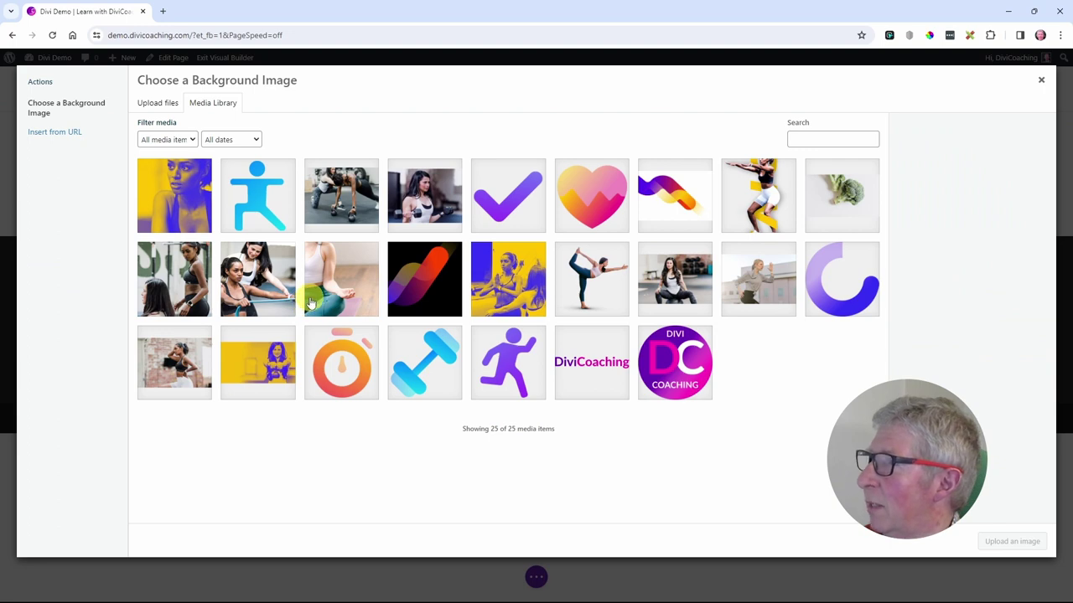
left_click(257, 370)
left_click(1012, 542)
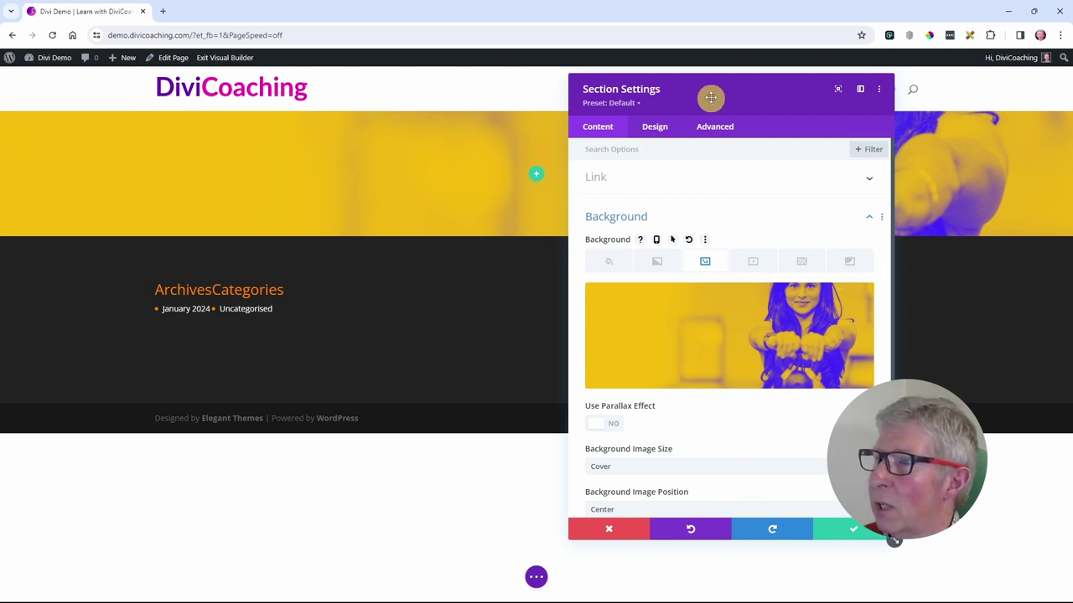
left_click_drag(712, 96, 822, 285)
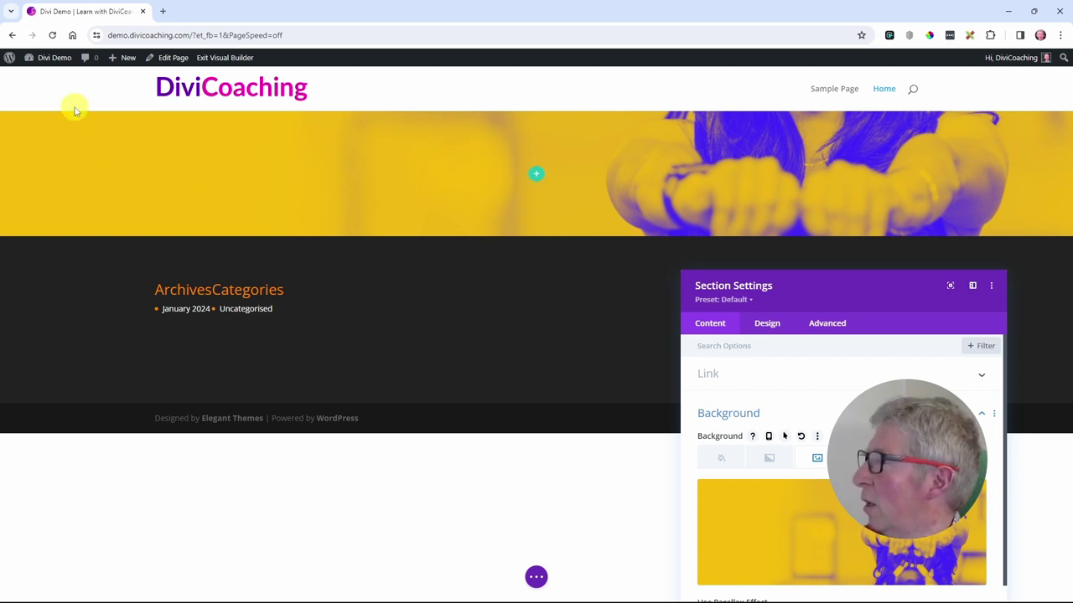
left_click_drag(839, 290, 814, 176)
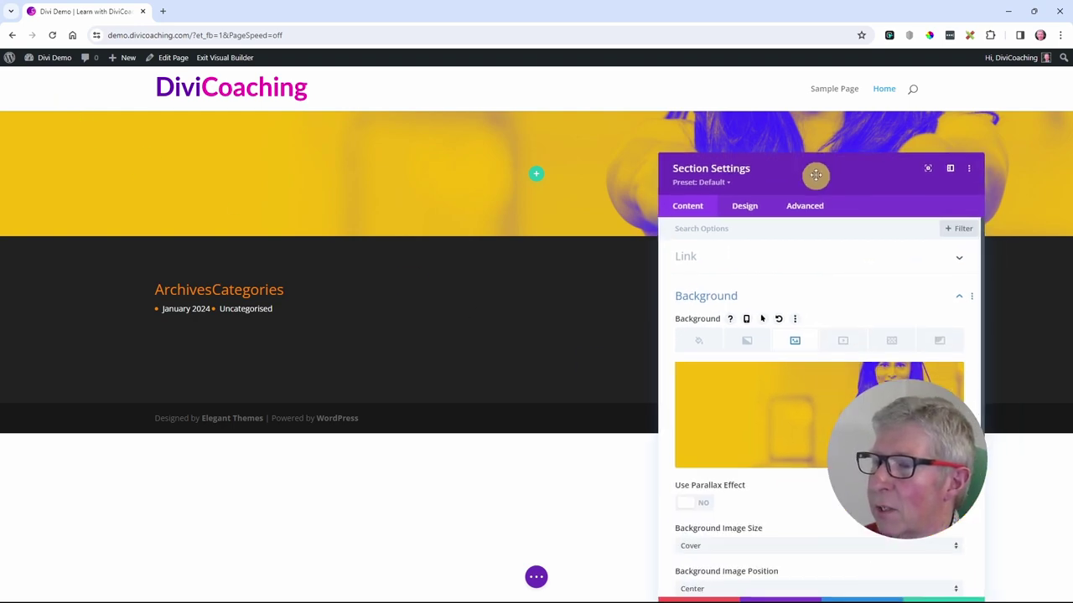
key("Escape")
Step: Try a minimum height of 60vh for the section, view it, raise the minimum height to 80vh and save
left_click(28, 122)
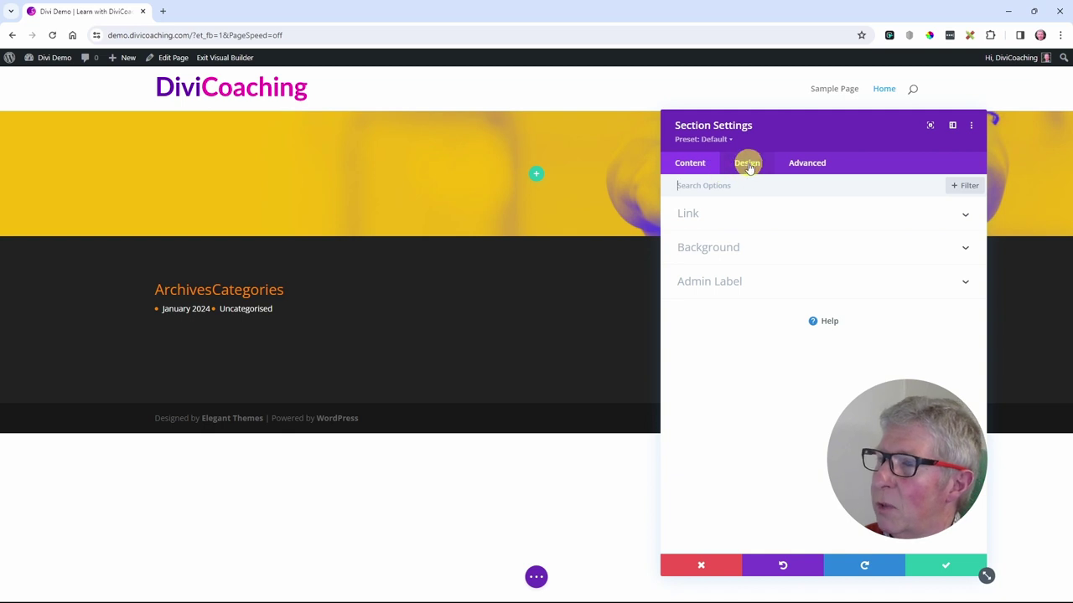
left_click(748, 165)
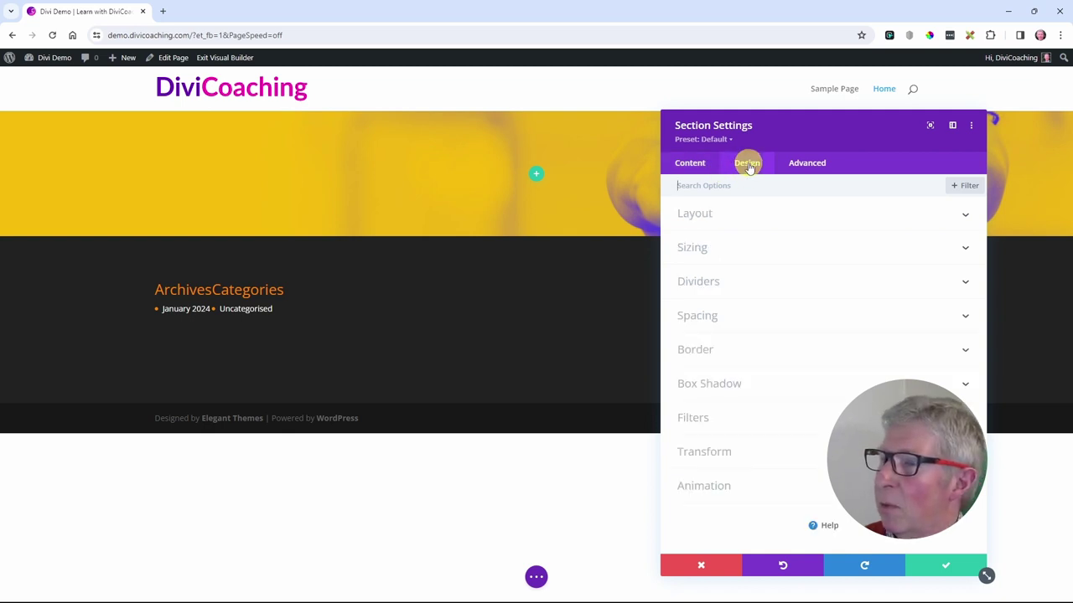
left_click(687, 249)
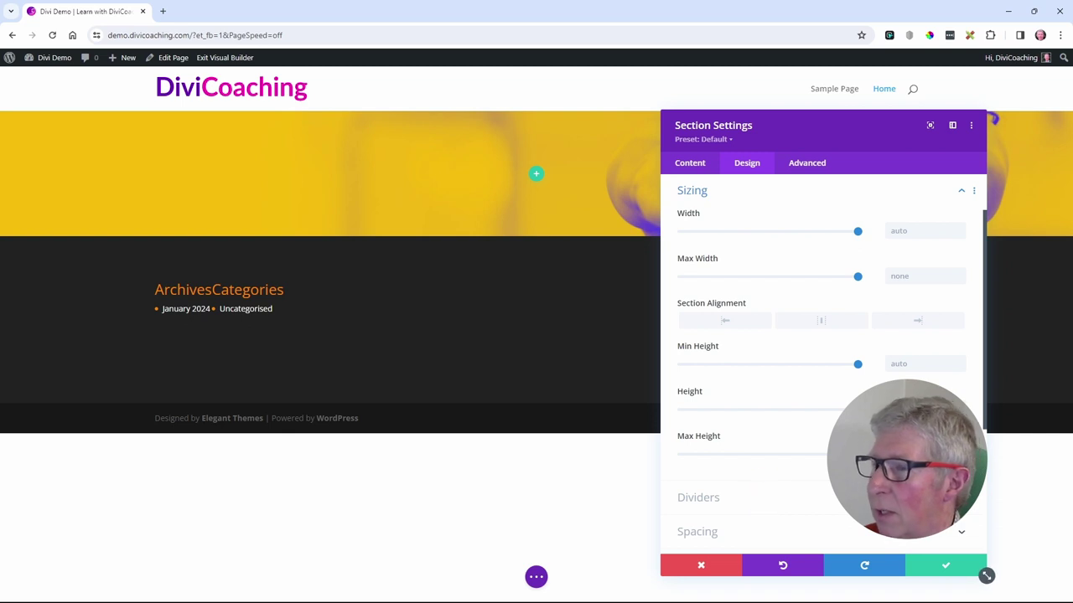
left_click(899, 362)
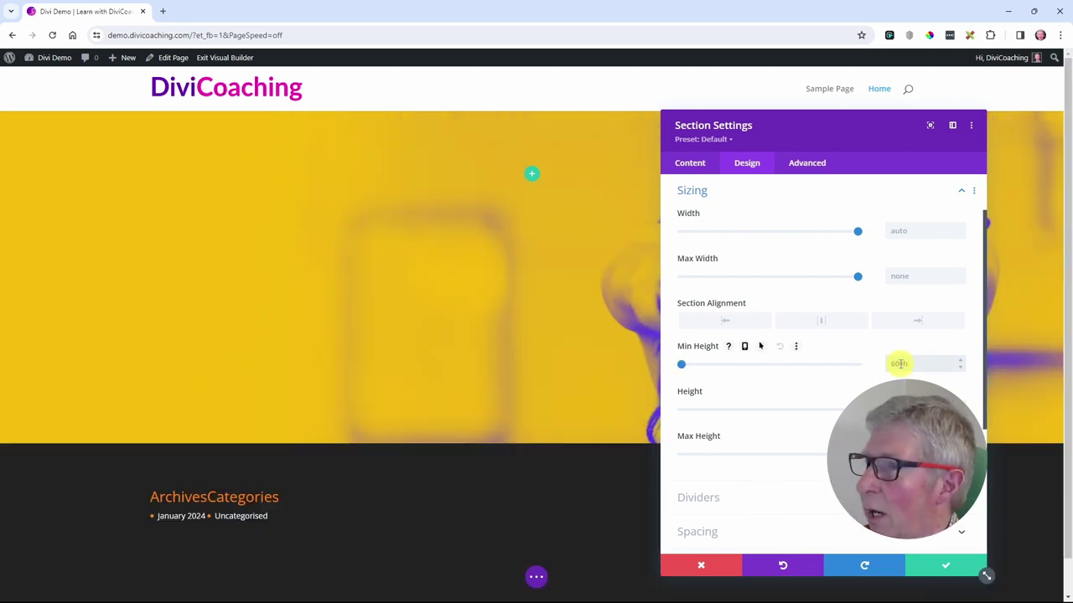
left_click_drag(802, 128, 268, 134)
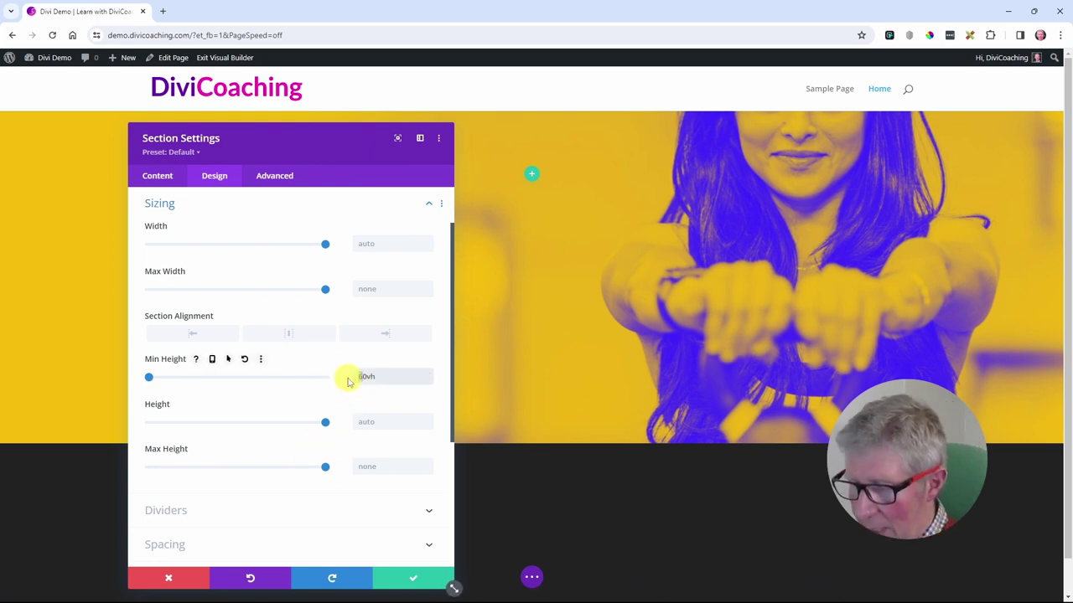
type("8")
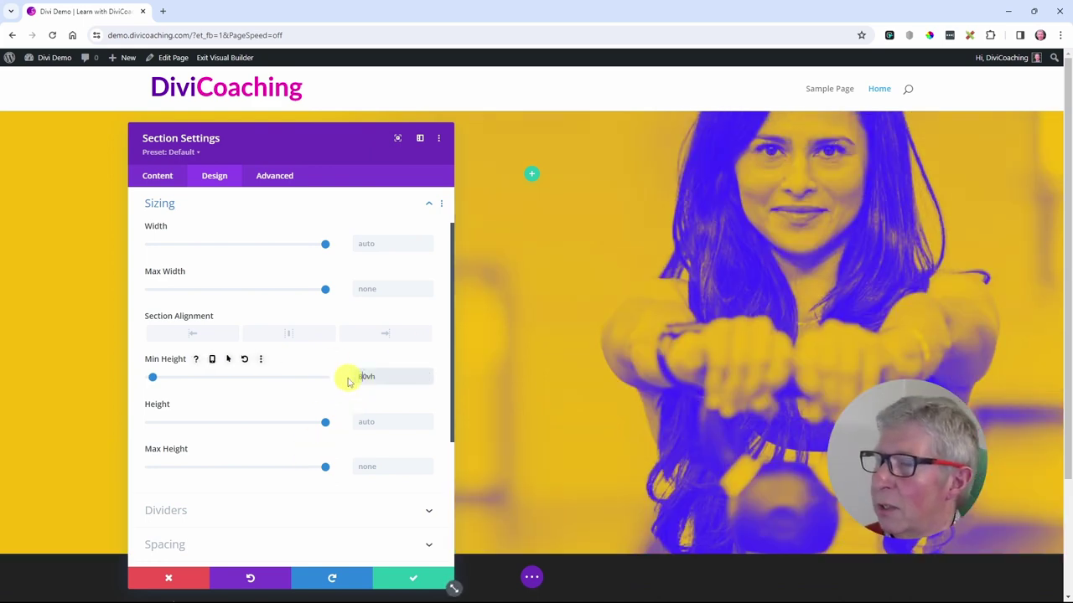
left_click(411, 578)
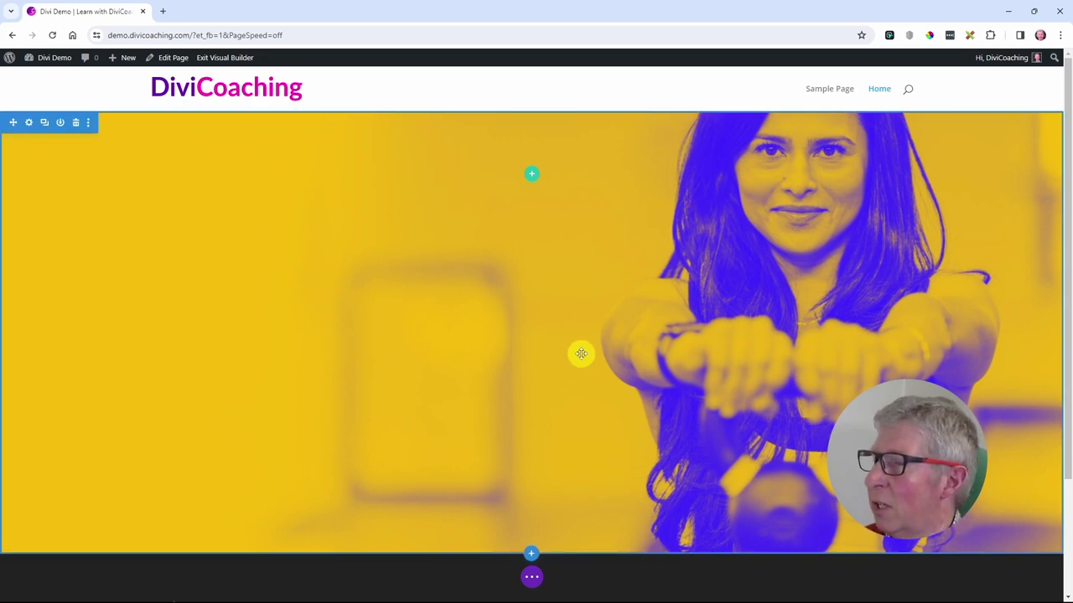
Step: Reopen the section's settings, move the window aside and add the saved purple swatch as the background colour
left_click(29, 122)
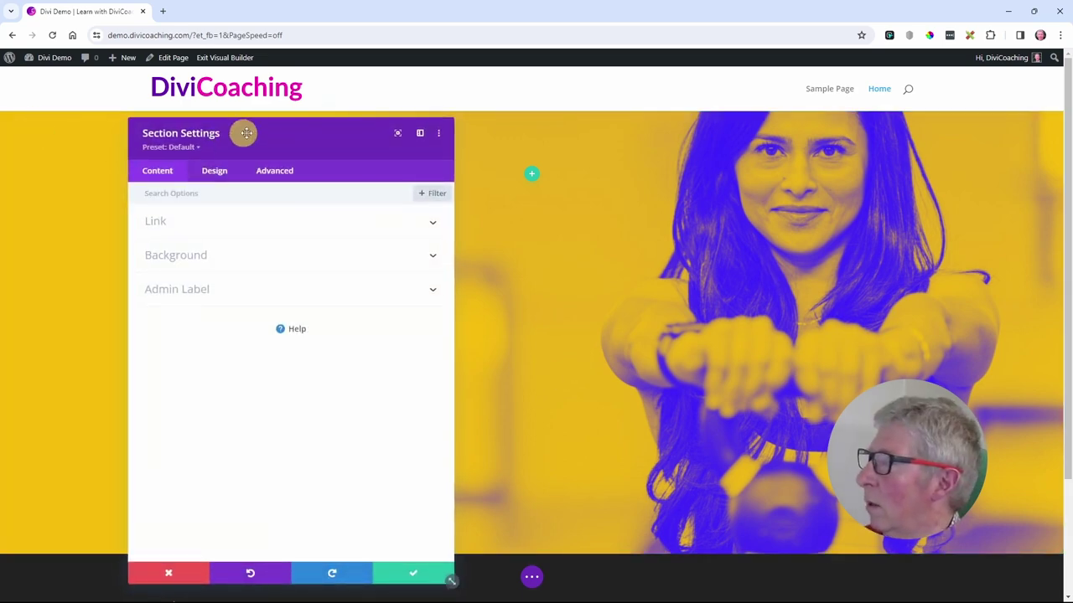
left_click_drag(245, 133, 460, 89)
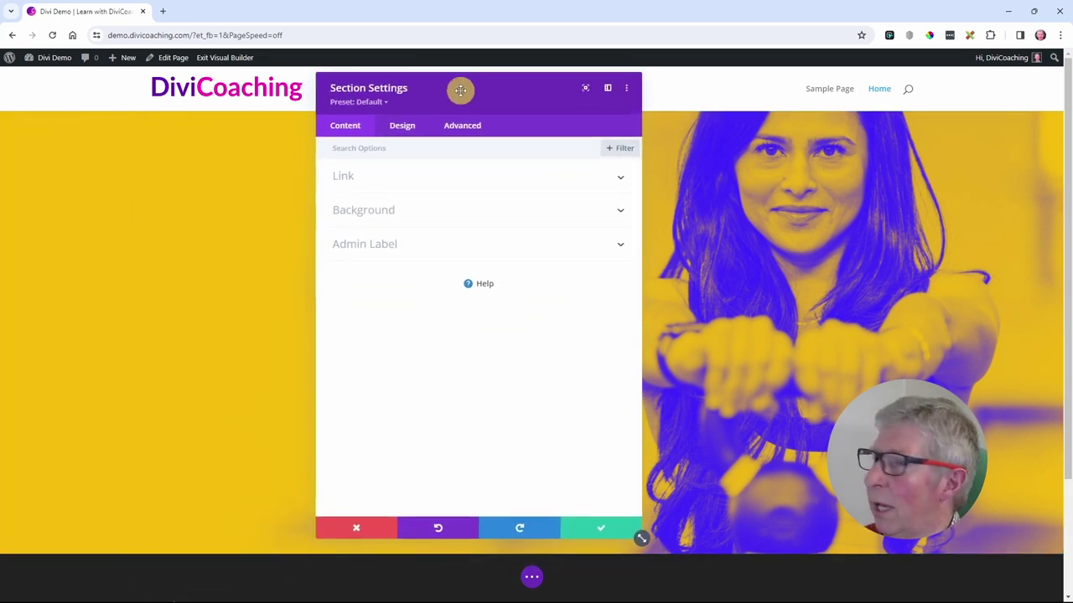
left_click(362, 211)
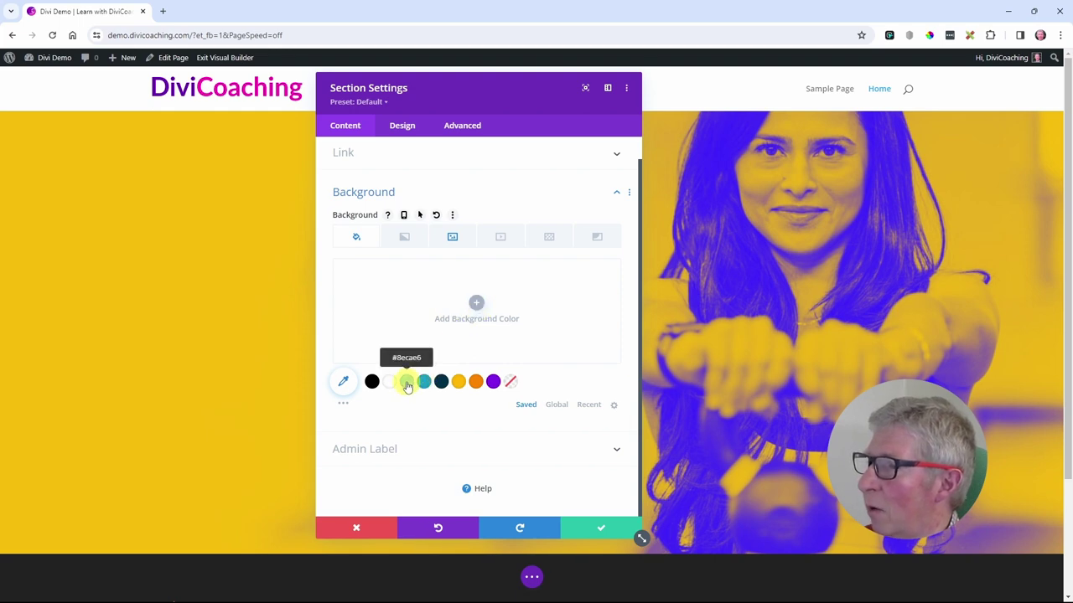
left_click(498, 386)
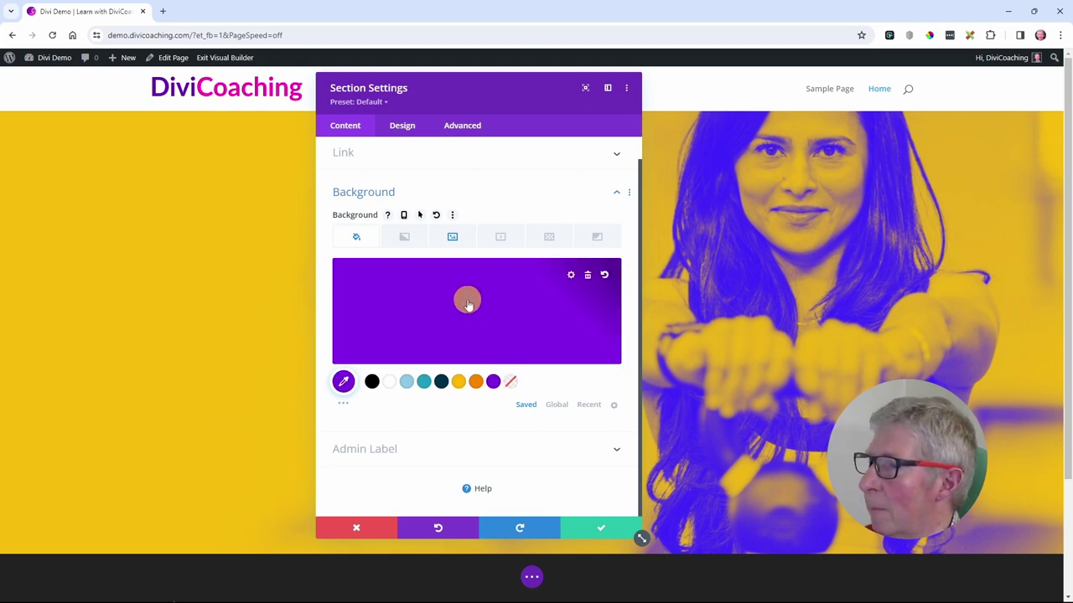
Step: Set the background image's blend mode to Overlay
left_click(453, 237)
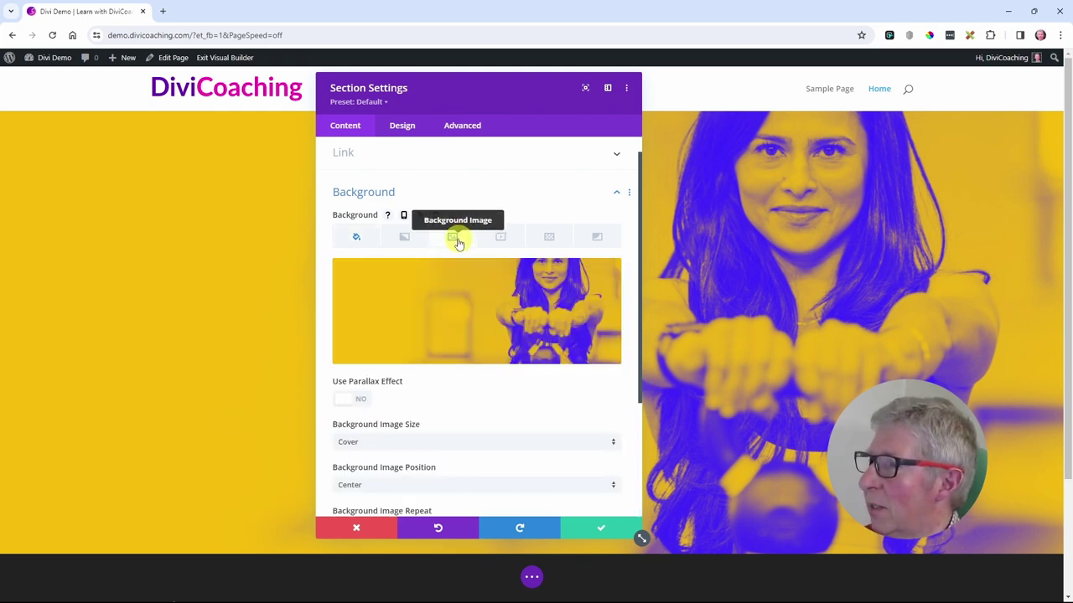
scroll(452, 293, "down", 2)
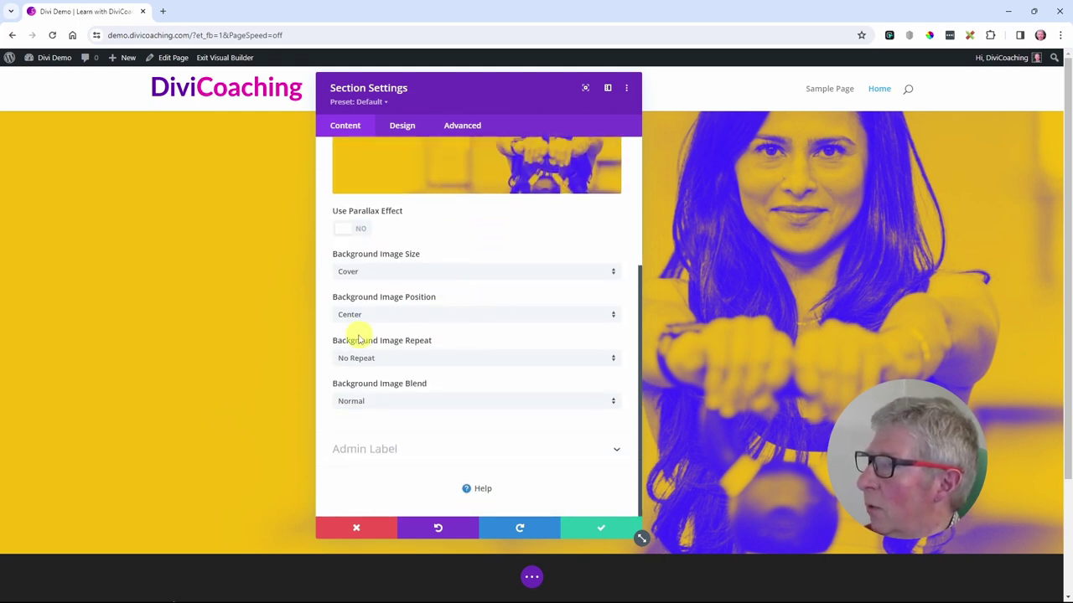
left_click(371, 403)
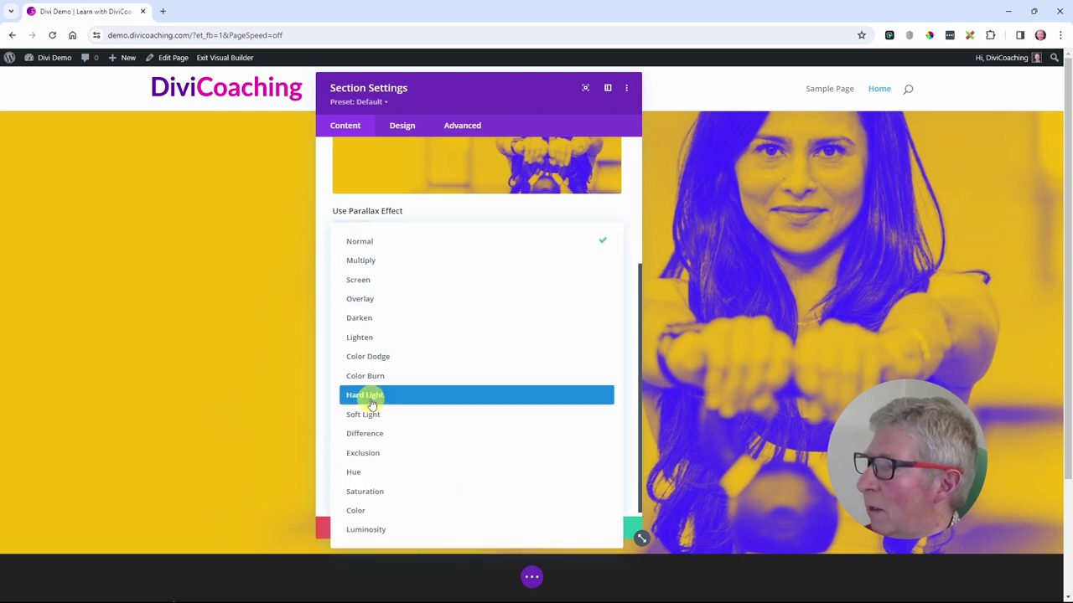
left_click(372, 301)
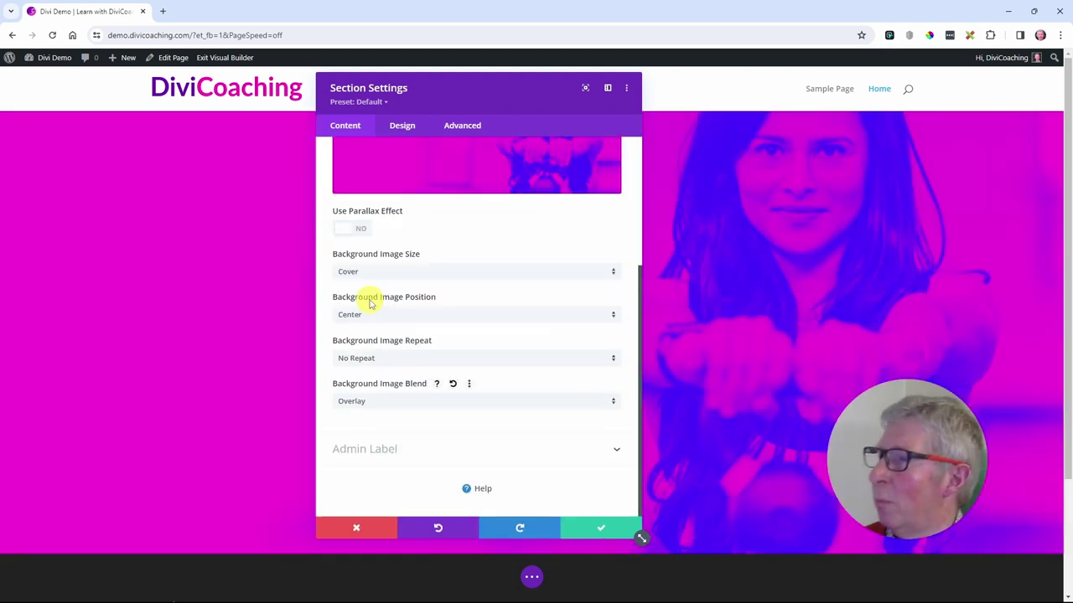
Step: Try a lighter purple, about #9e4ae8, as the section's background colour behind the overlaid photo
scroll(553, 359, "up", 3)
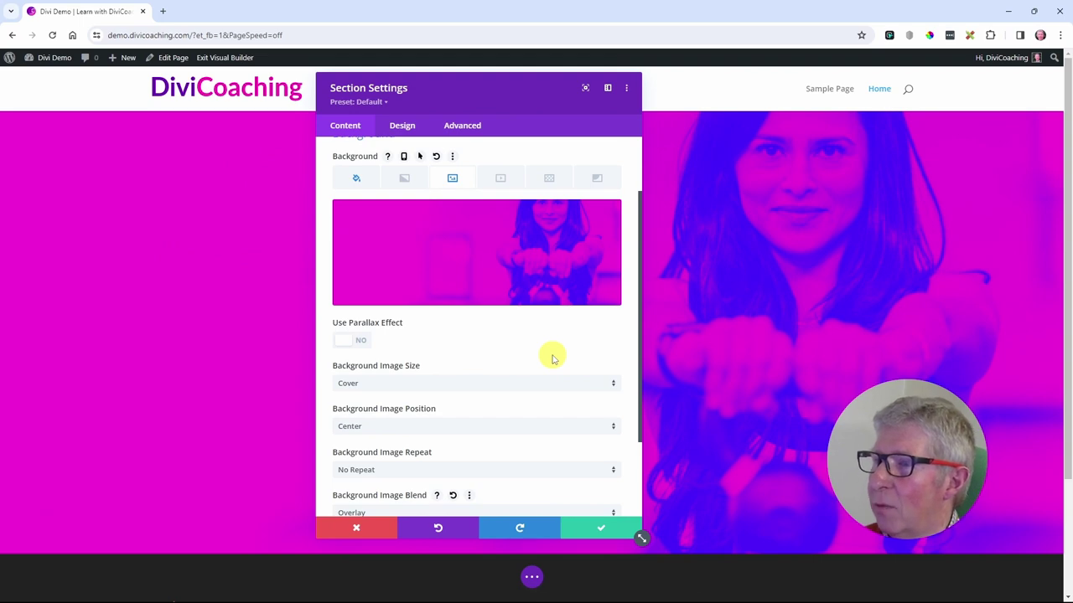
mouse_move(480, 295)
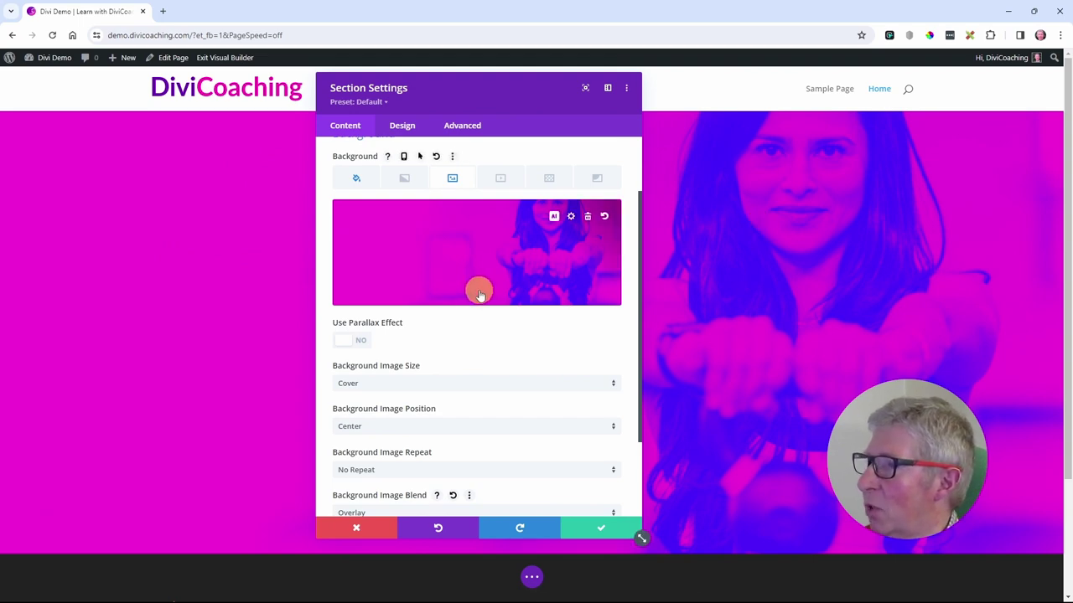
left_click(358, 177)
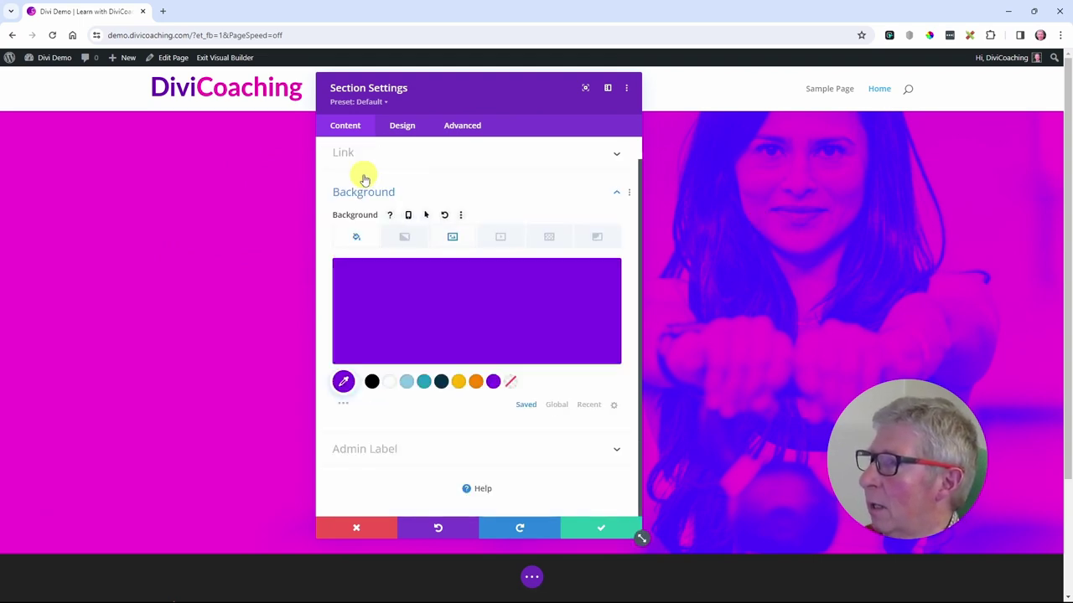
left_click(426, 277)
left_click_drag(601, 308, 607, 274)
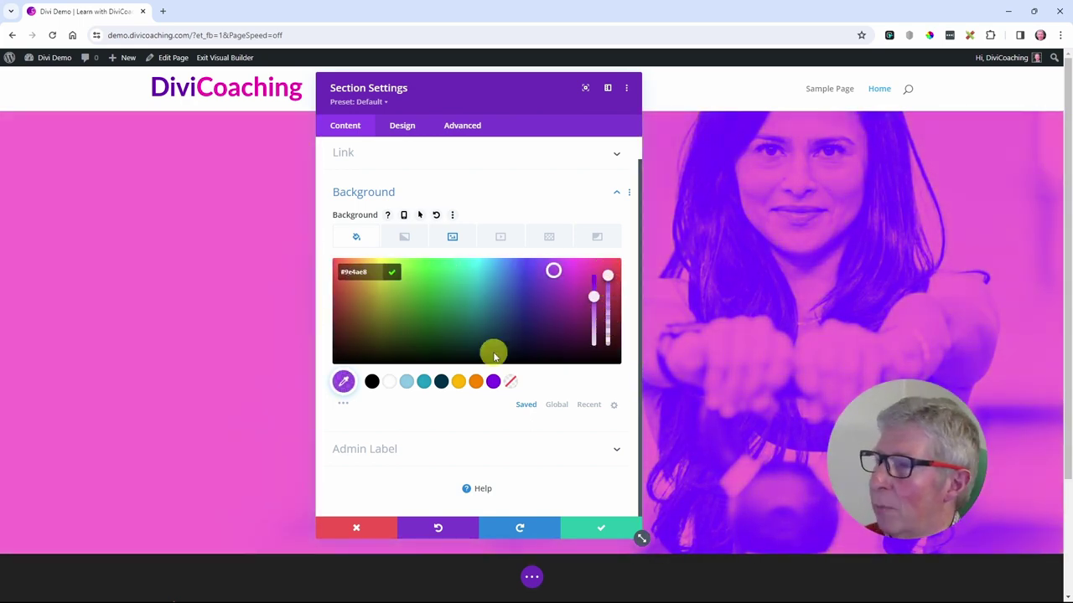
left_click(365, 241)
mouse_move(558, 306)
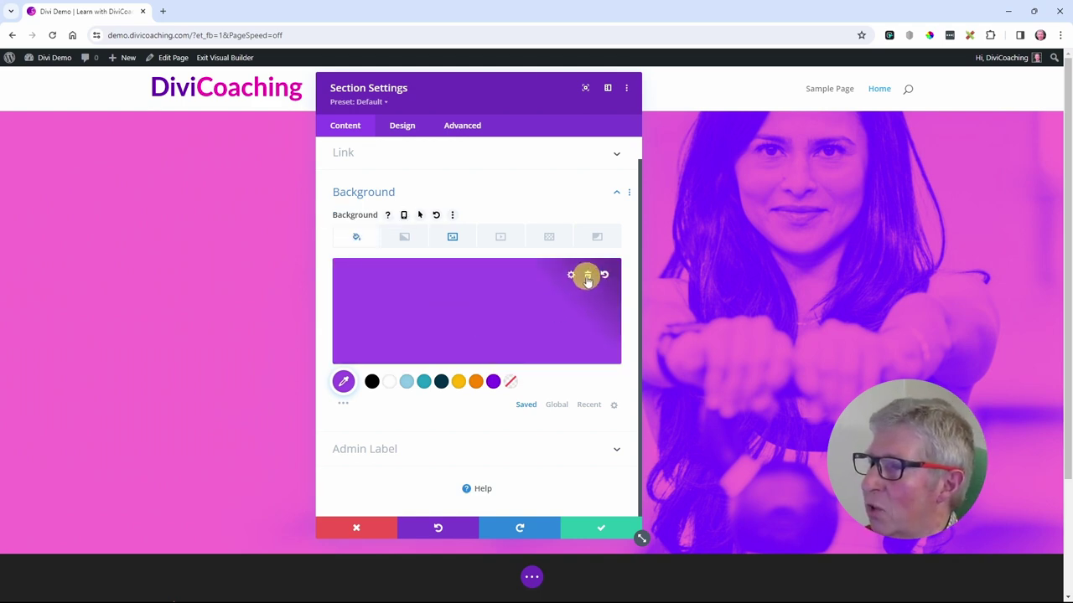
Step: Remove the section's background colour and add a background gradient in its place
left_click(587, 277)
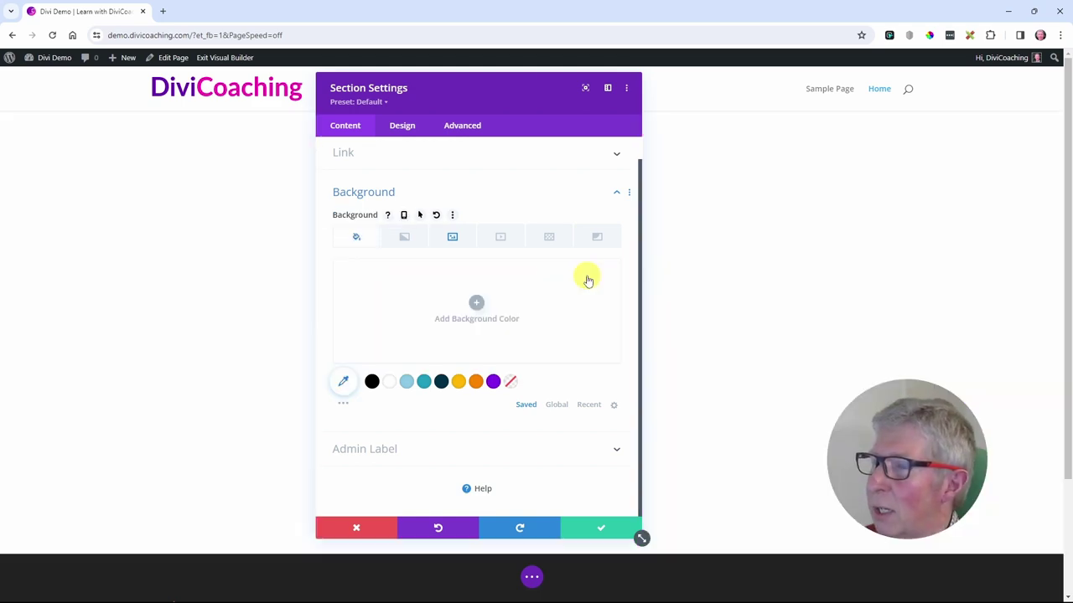
left_click(406, 239)
left_click(482, 329)
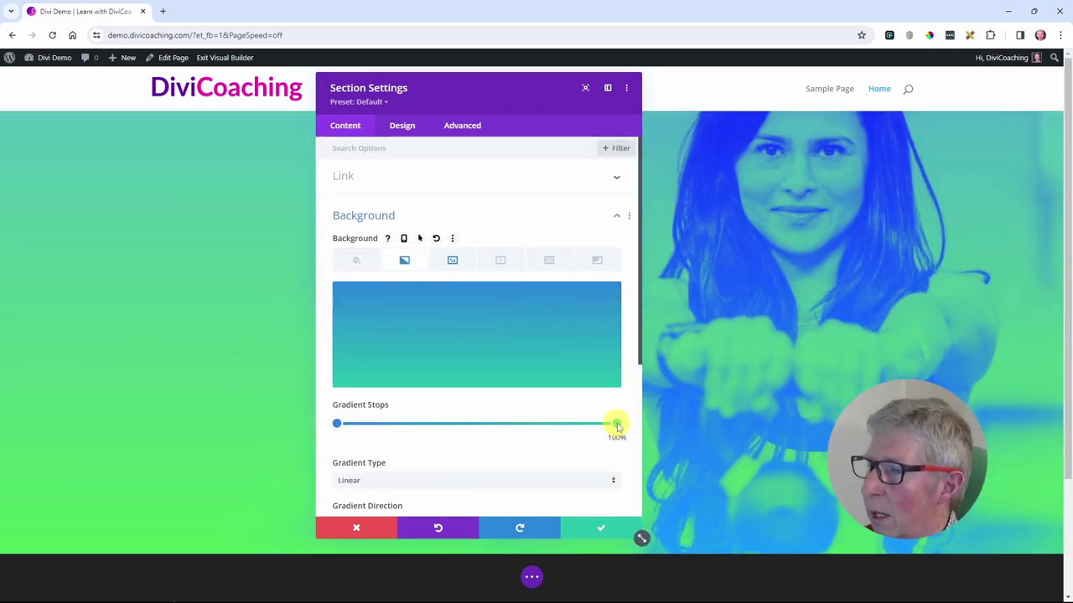
Step: Move the settings window aside and change the gradient's green end stop to the saved white swatch
left_click_drag(616, 426, 614, 425)
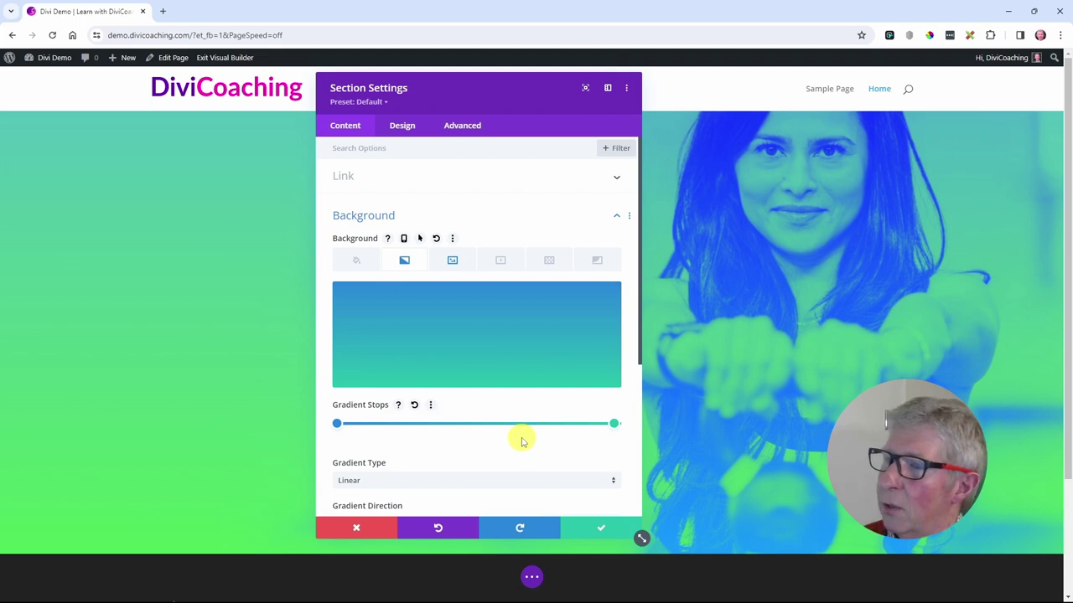
left_click_drag(445, 87, 407, 101)
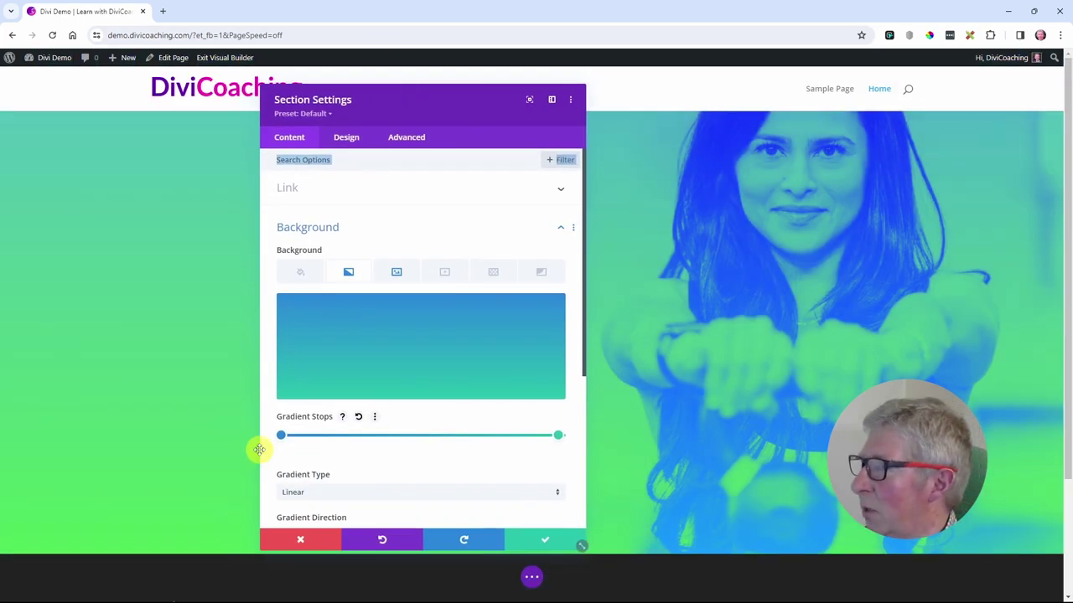
left_click(380, 437)
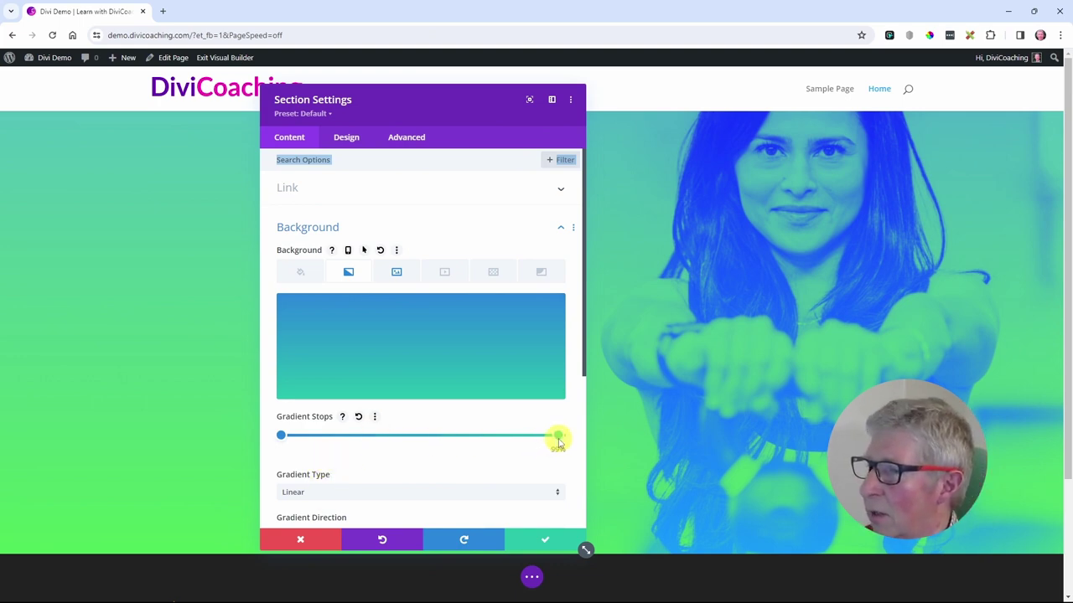
left_click(558, 436)
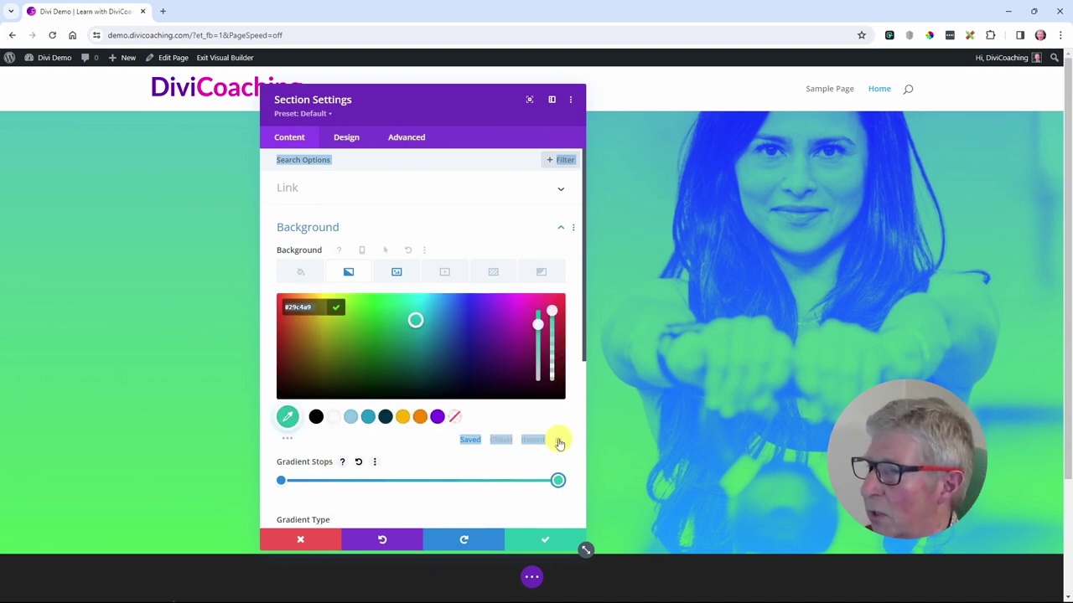
left_click(333, 416)
scroll(408, 431, "down", 1)
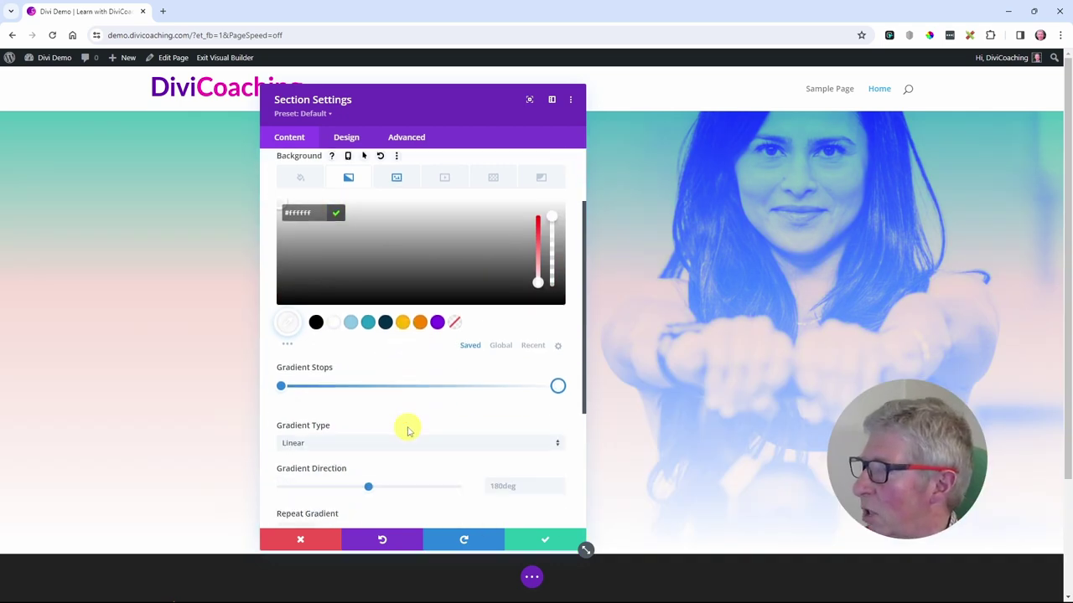
Step: Set the gradient direction to 117deg and bring both stops together at about 70% for a hard diagonal edge
mouse_move(369, 474)
left_mouse_down()
mouse_move(406, 469)
mouse_move(355, 473)
left_mouse_up()
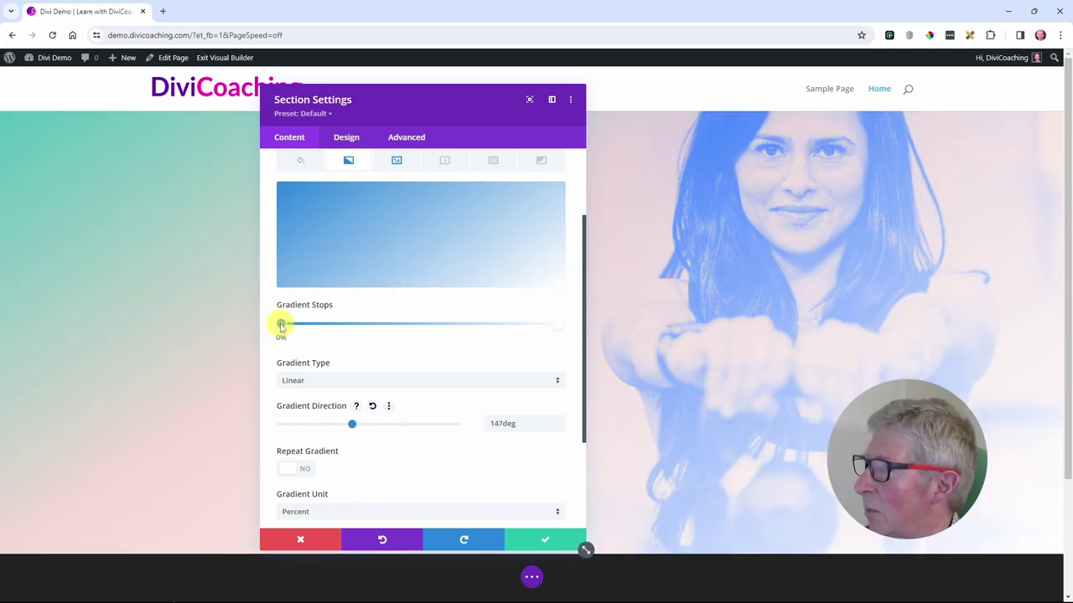
left_click_drag(281, 325, 477, 325)
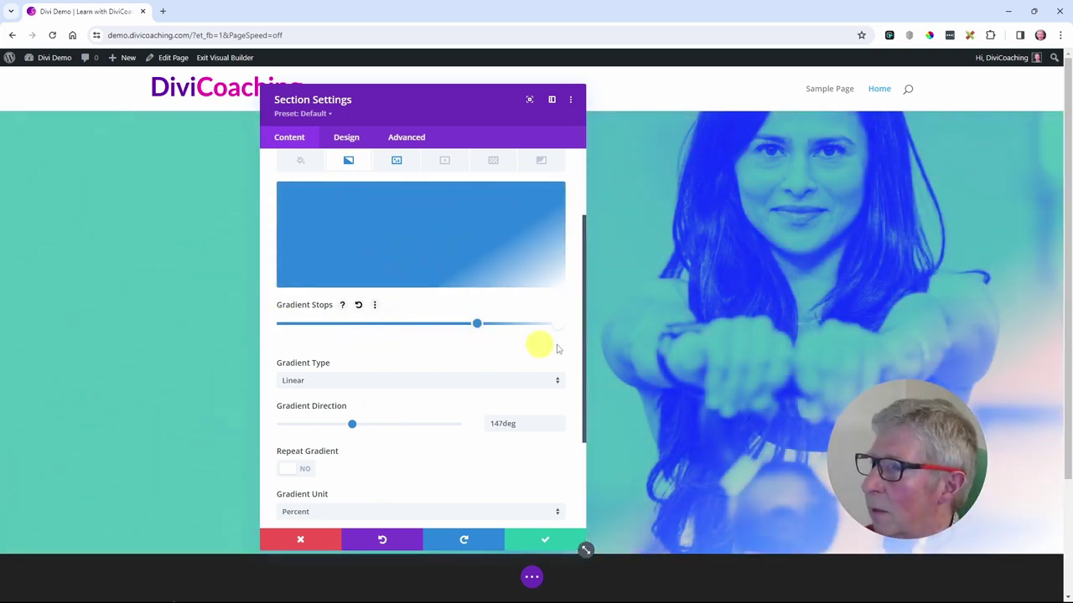
left_click_drag(558, 327, 476, 326)
mouse_move(352, 424)
left_mouse_down()
mouse_move(362, 427)
mouse_move(338, 425)
left_mouse_up()
mouse_move(530, 246)
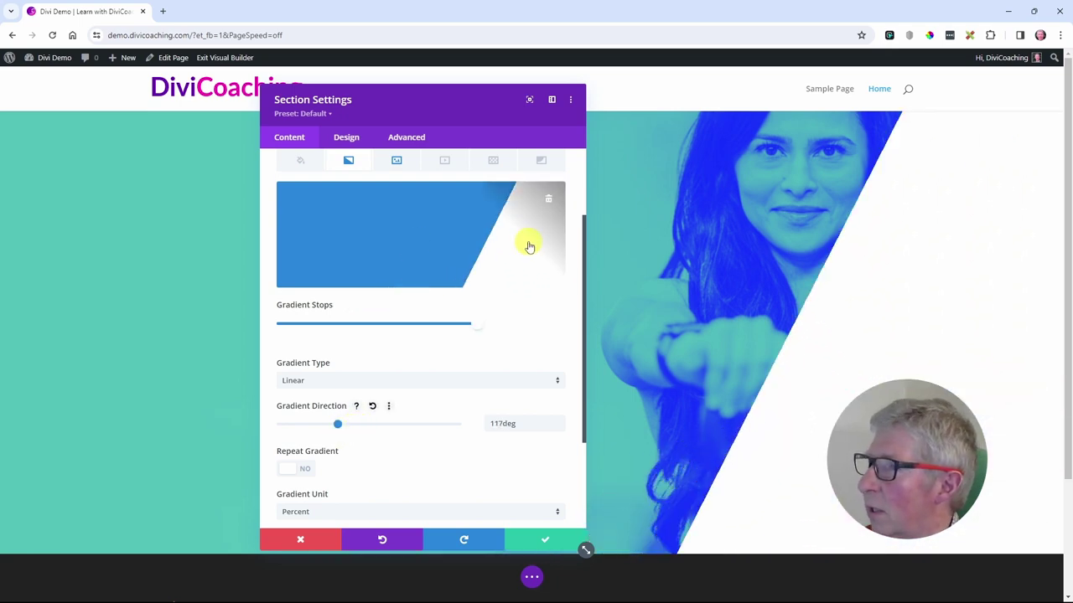
Step: Make the white gradient stop semi-transparent as rgba(255,255,255,0.6), realign the blue stop with it at 70% and save the section
left_click(475, 327)
left_click(564, 204)
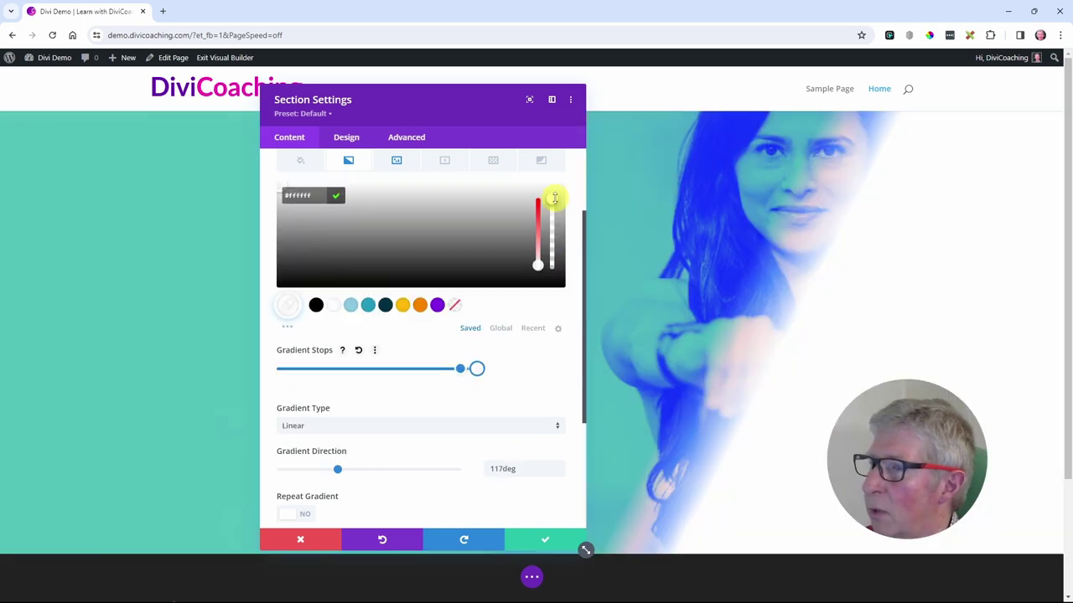
left_click_drag(554, 197, 554, 227)
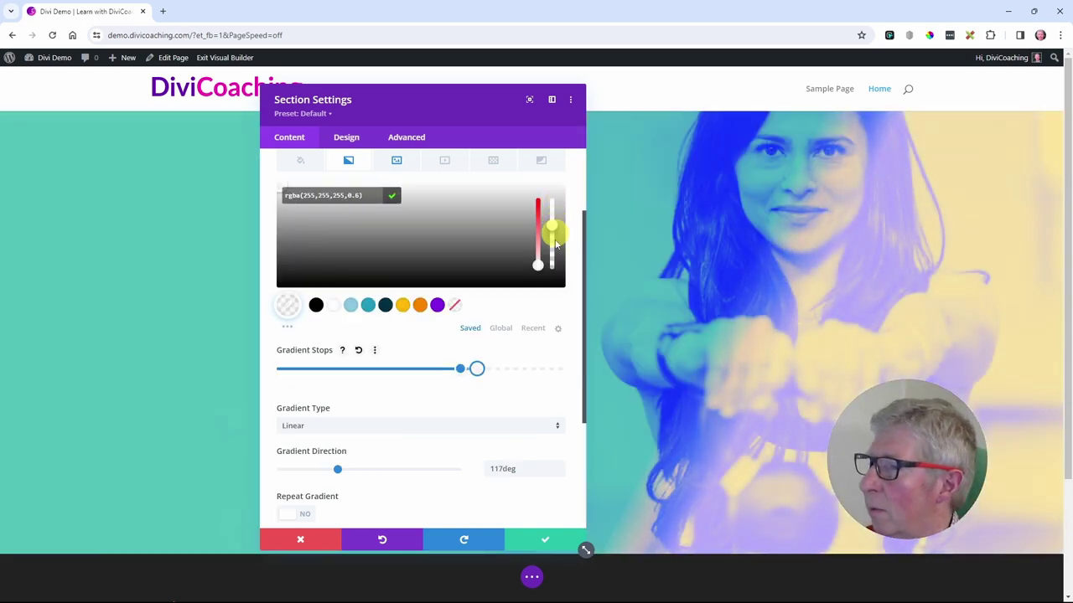
left_click_drag(459, 373, 476, 372)
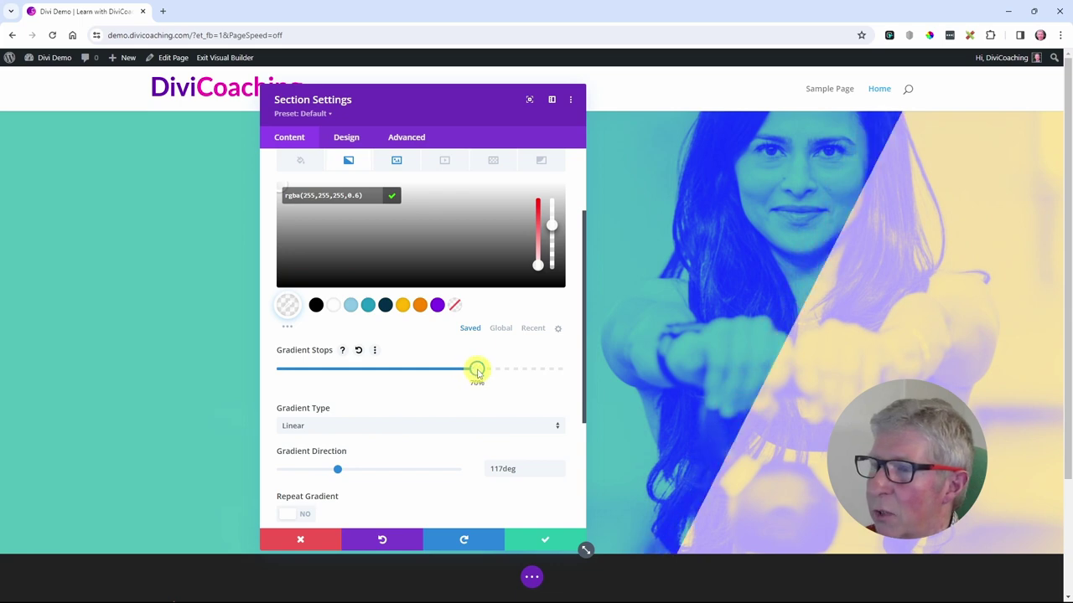
left_click(547, 542)
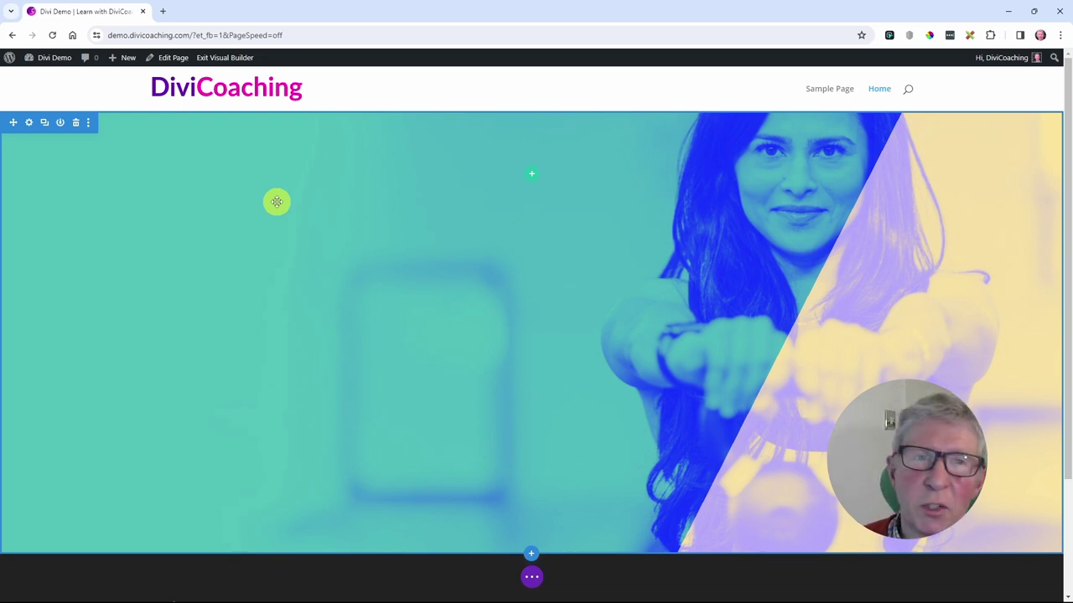
Step: Reopen the section's settings and delete both its background image and its background gradient
left_click(37, 122)
left_click(596, 243)
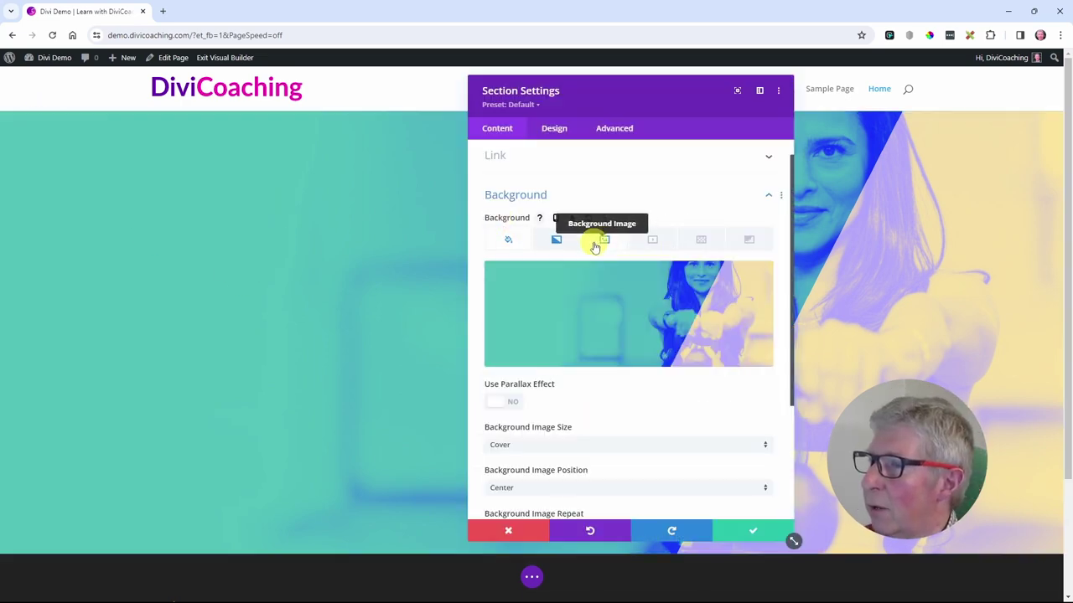
mouse_move(771, 310)
left_click(739, 280)
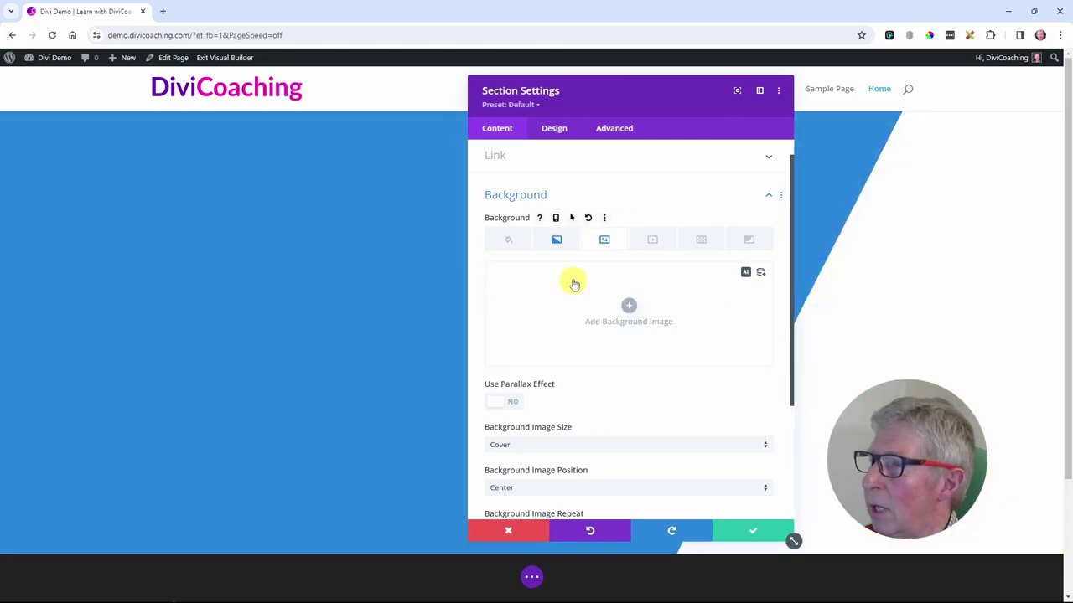
left_click(557, 241)
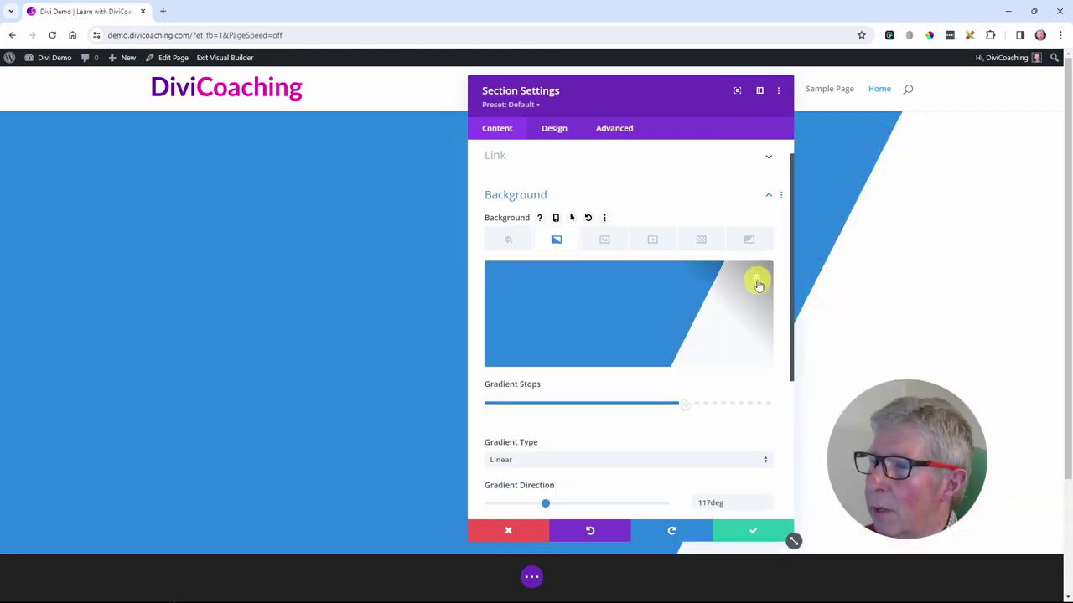
left_click(756, 284)
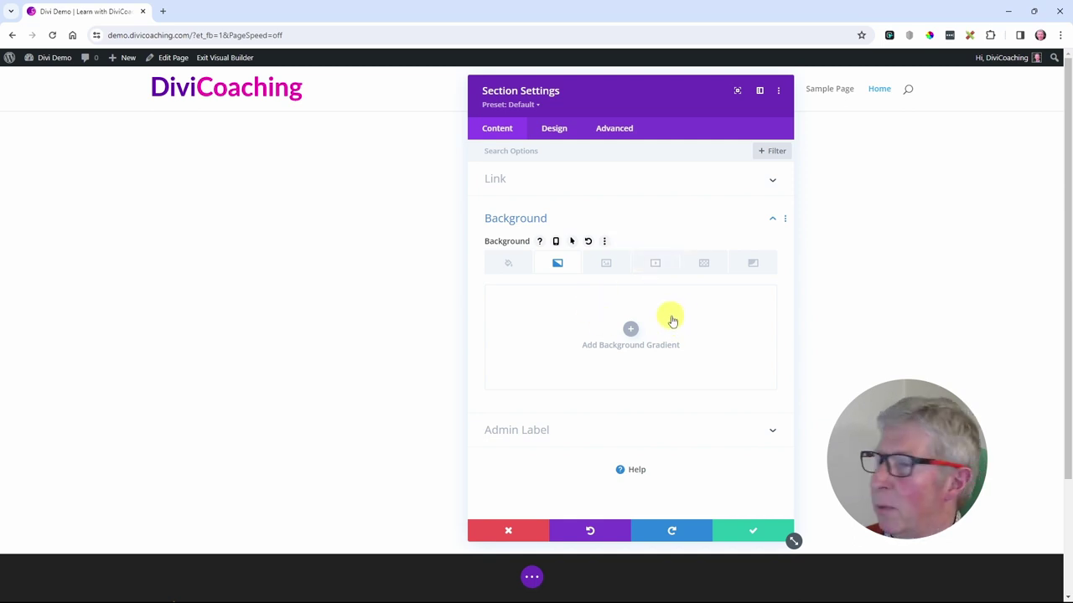
Step: Set Lens-Flare-L-to-R-Blue.mp4 from the Media Library as the section's MP4 background video and save
left_click(659, 267)
left_click(631, 347)
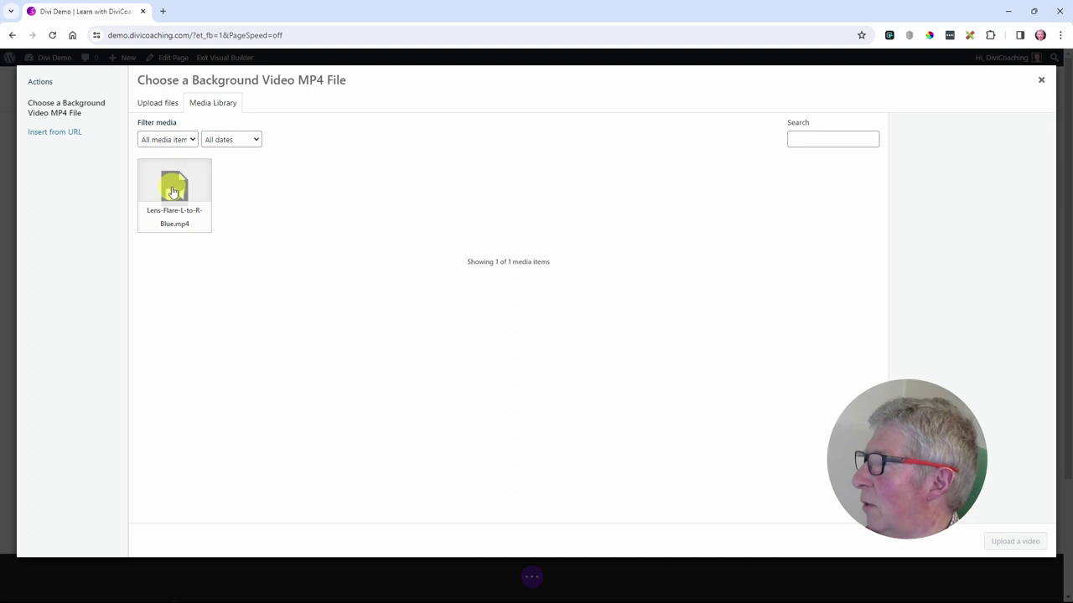
left_click(174, 192)
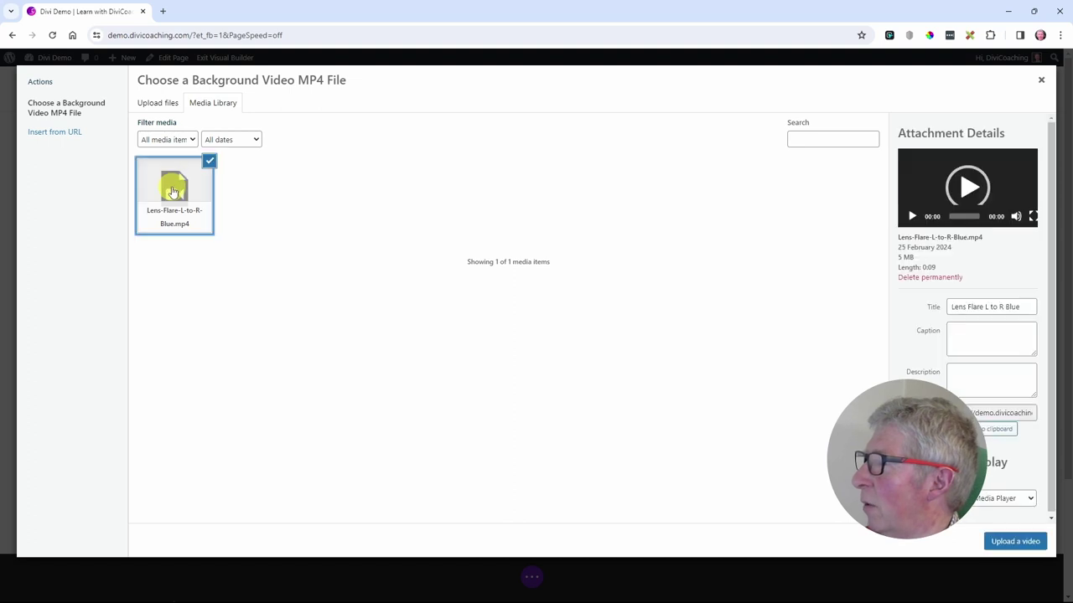
left_click(1002, 547)
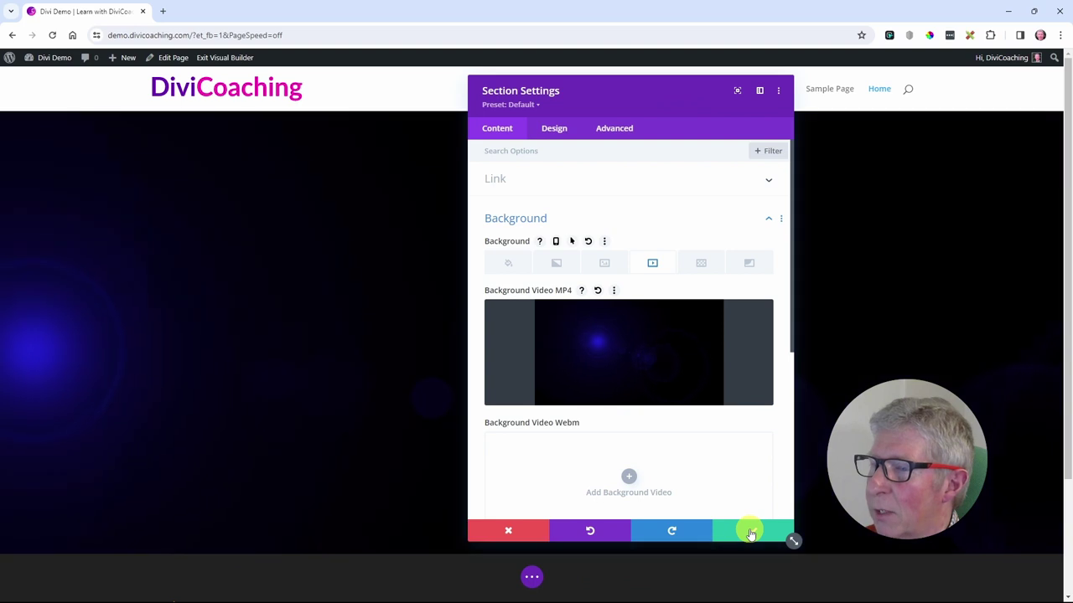
left_click(751, 530)
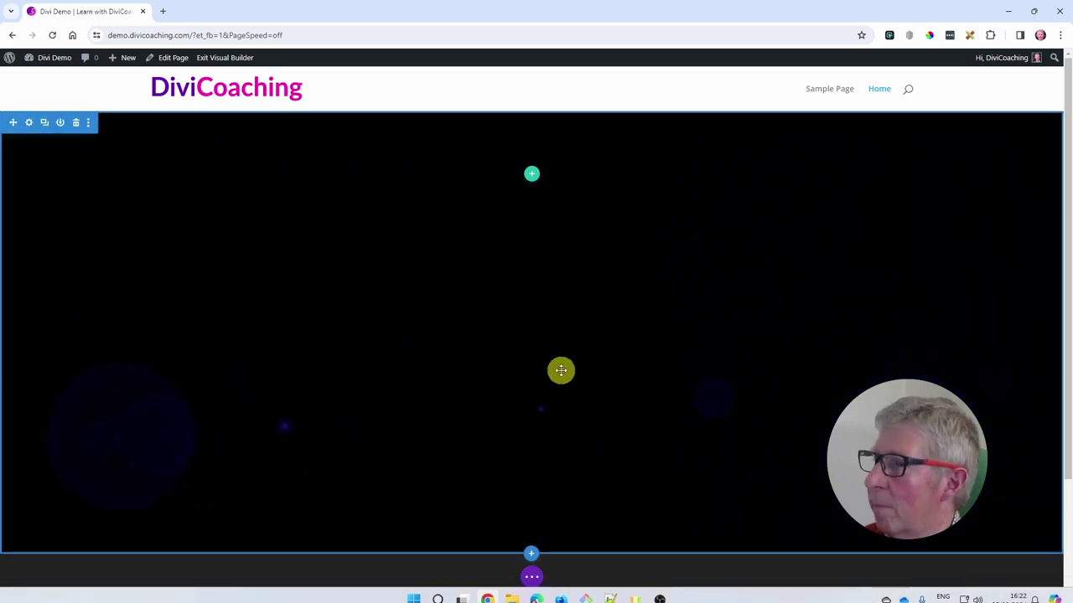
Step: Reopen the section's background settings, add a Polka Dots background pattern and move the settings window aside
left_click(28, 122)
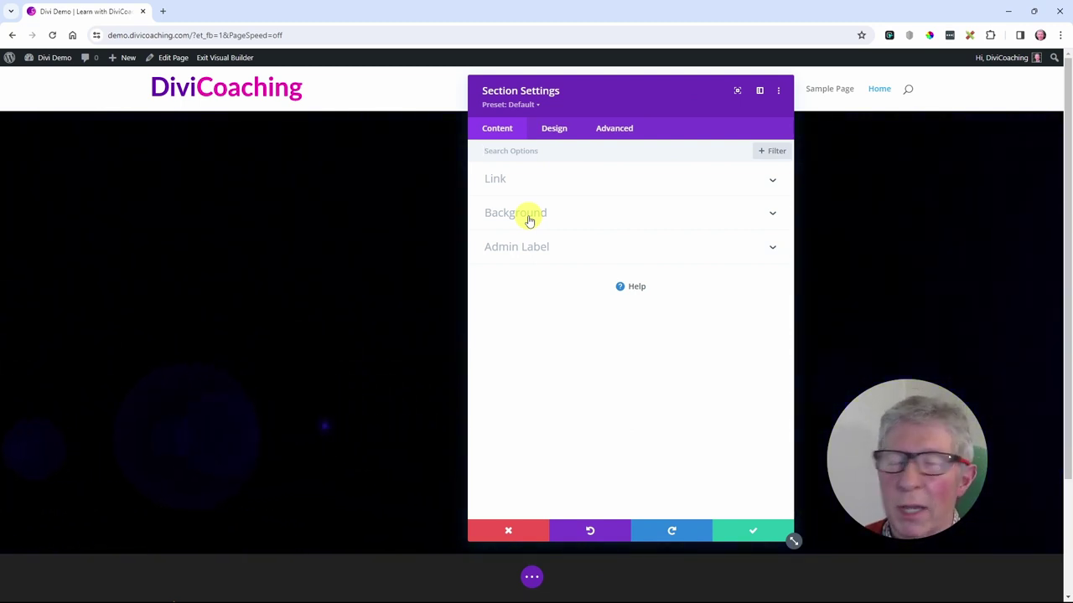
left_click(528, 220)
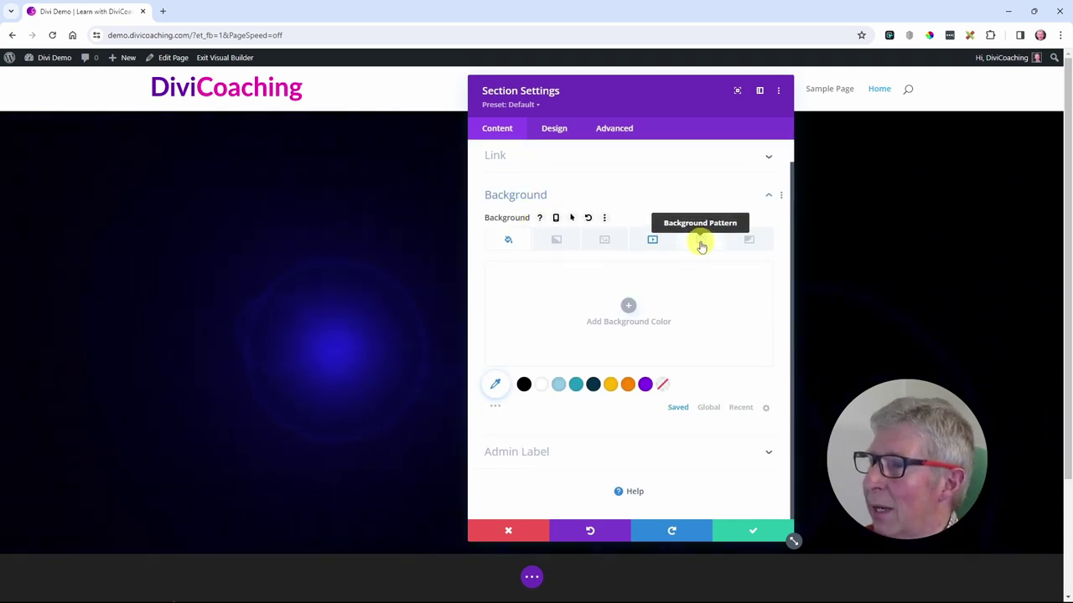
left_click(702, 245)
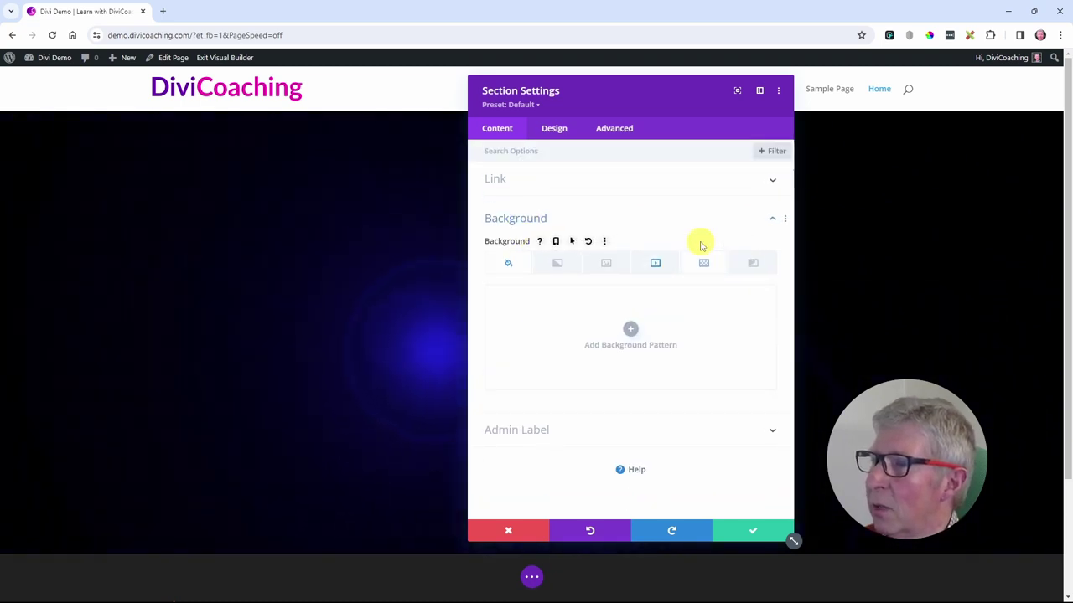
left_click(631, 333)
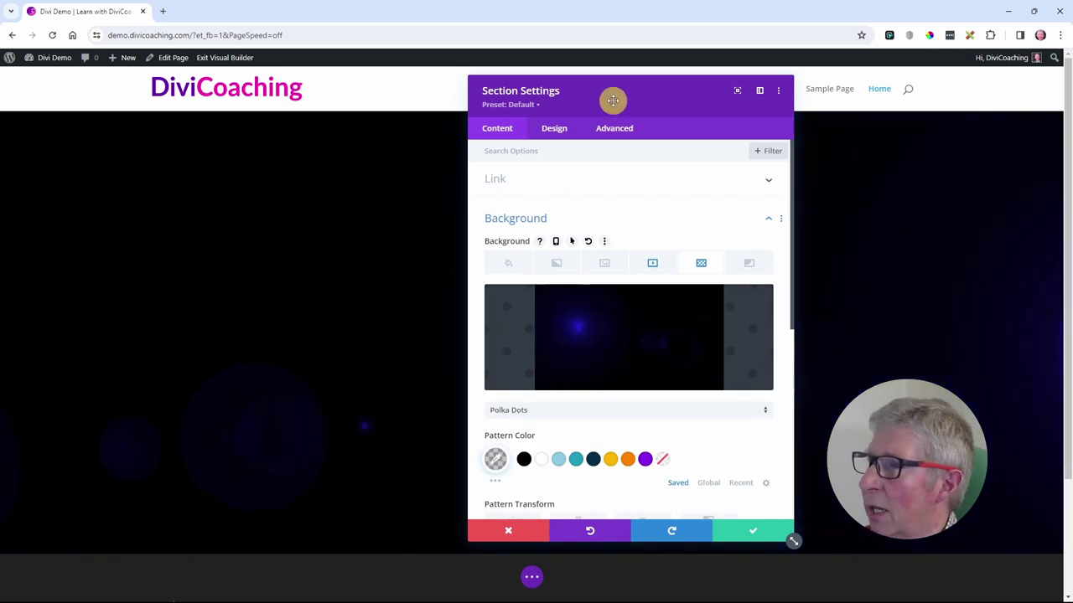
left_click_drag(612, 100, 786, 98)
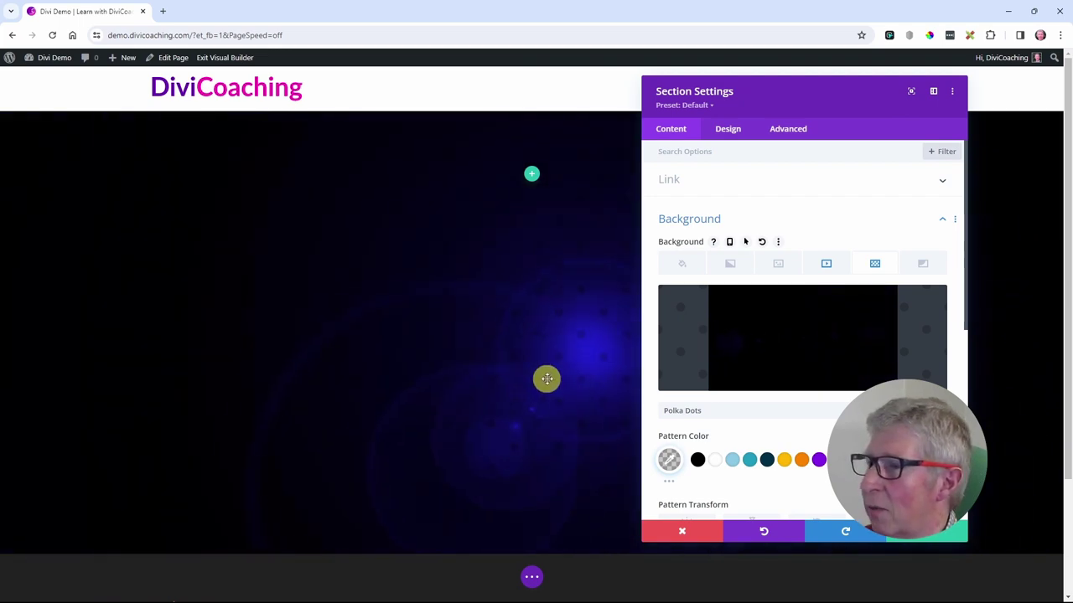
Step: Change the section's background pattern to the interlocking curved-line design and save the settings
left_click(792, 342)
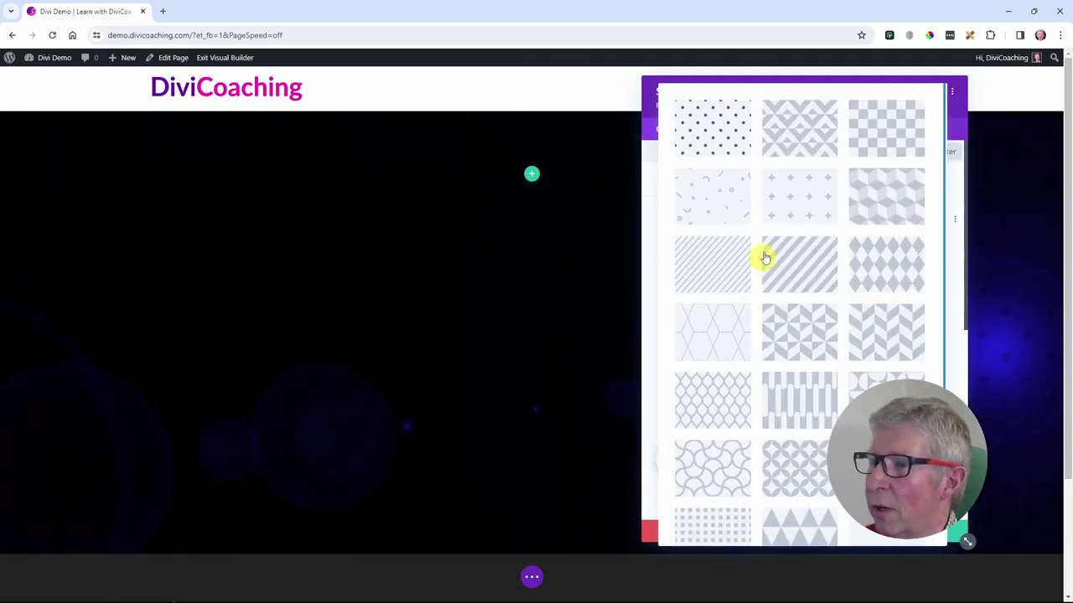
scroll(768, 362, "down", 2)
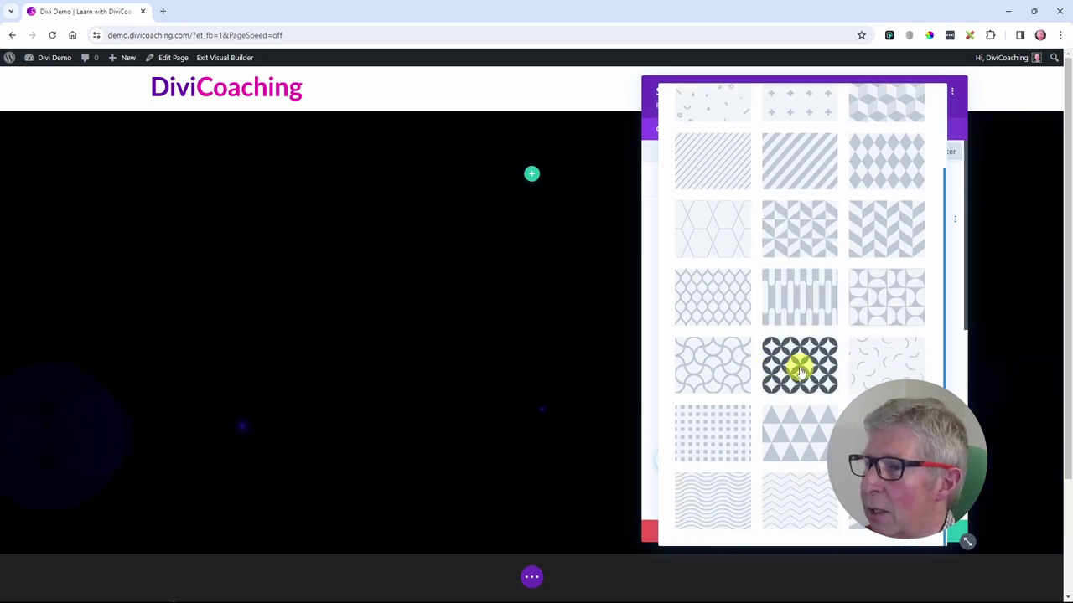
left_click(711, 367)
left_click(926, 533)
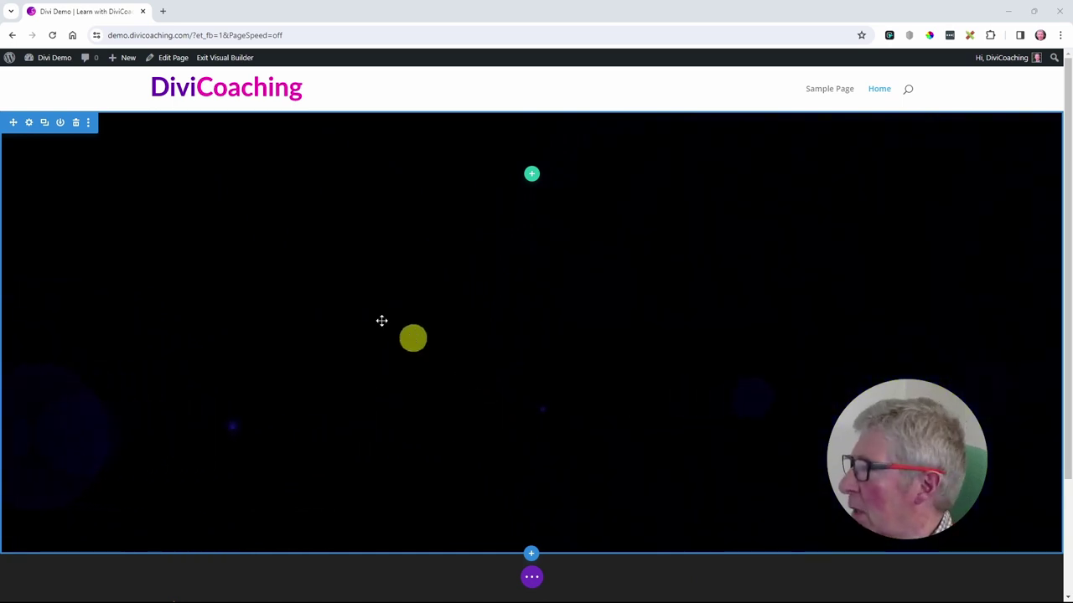
Step: Reopen the section's background settings, add a background mask and move the settings window aside
left_click(29, 122)
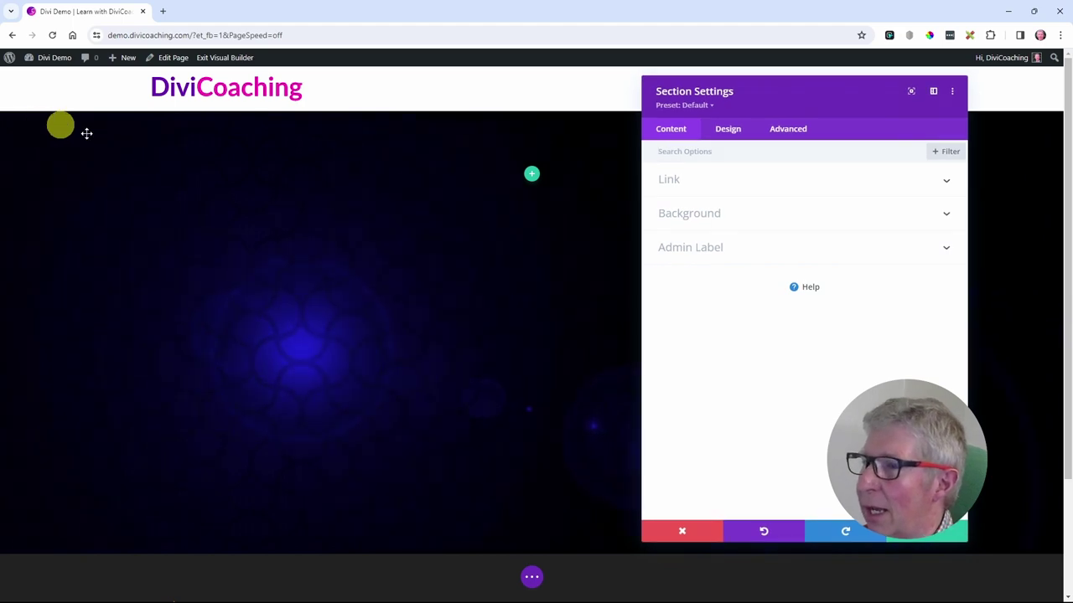
left_click(681, 214)
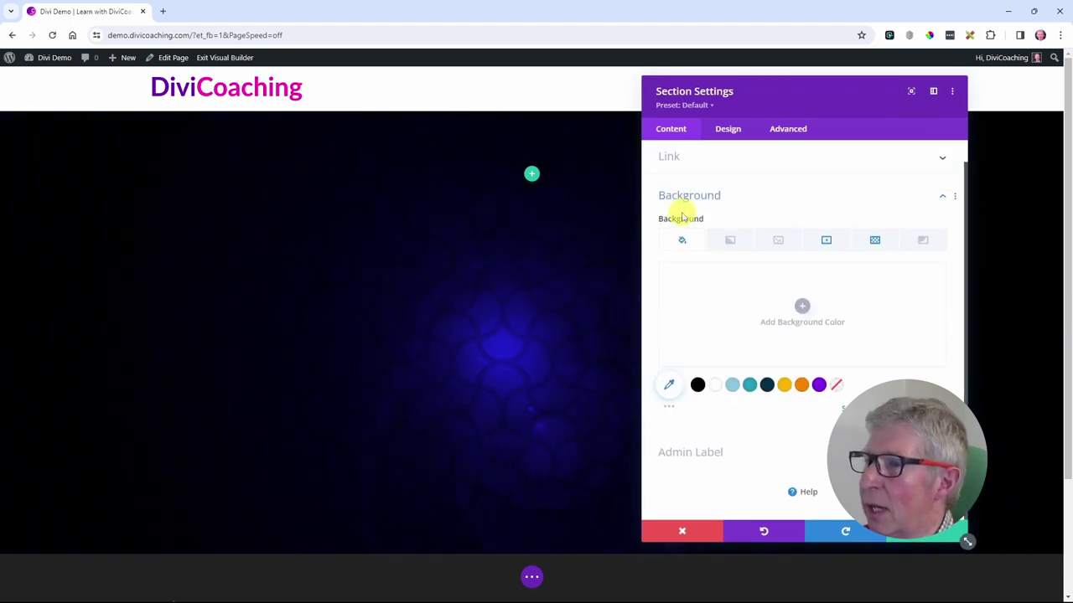
left_click(928, 246)
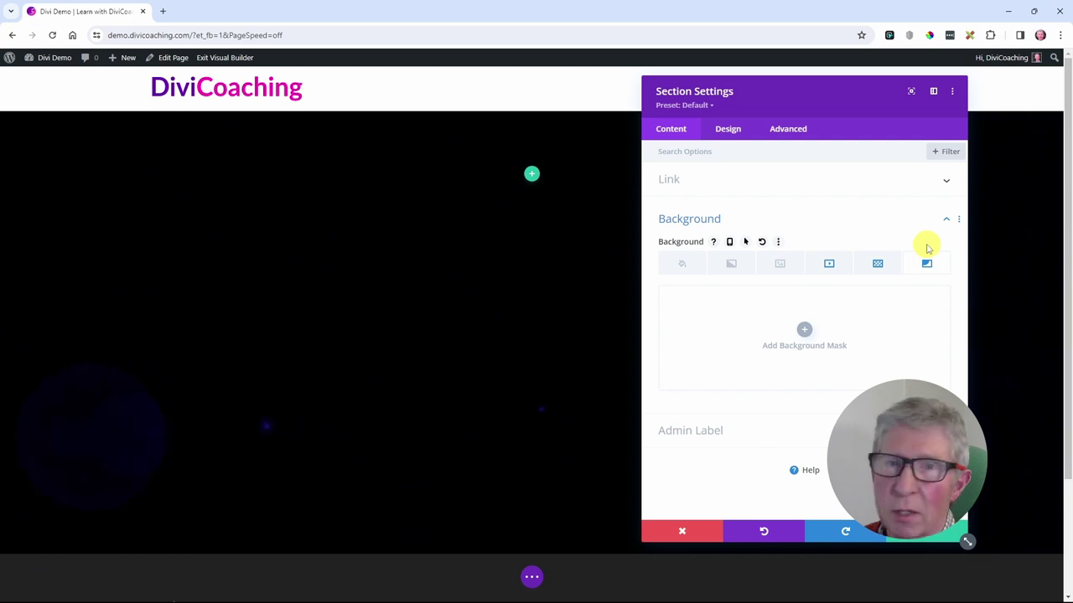
left_click(804, 330)
left_click_drag(778, 88, 299, 87)
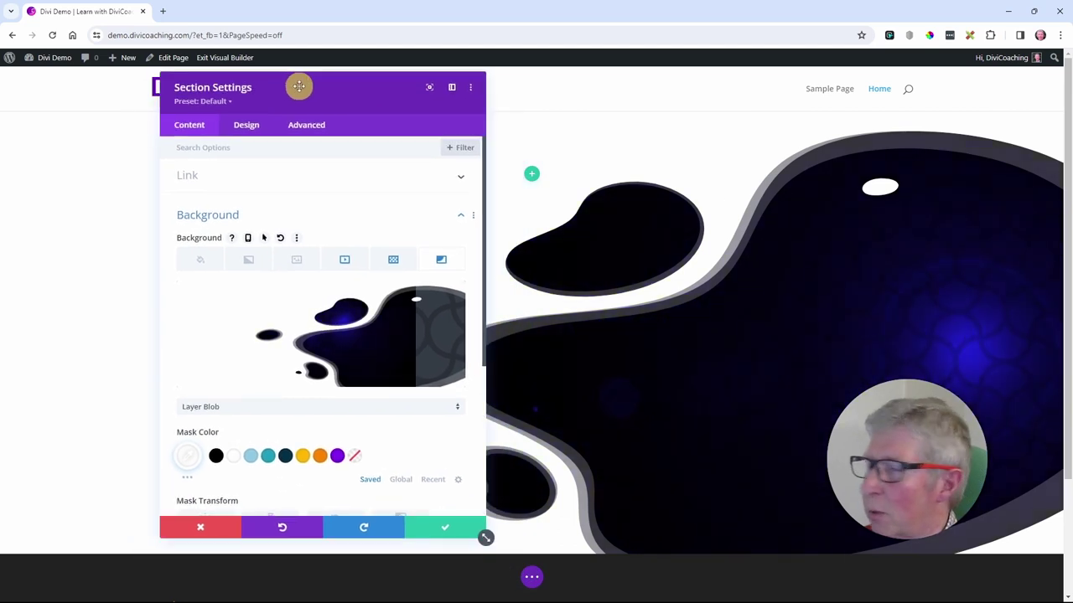
Step: Change the section's background mask to Diagonal Pills and set the mask size to Cover
left_click(292, 328)
scroll(419, 419, "down", 5)
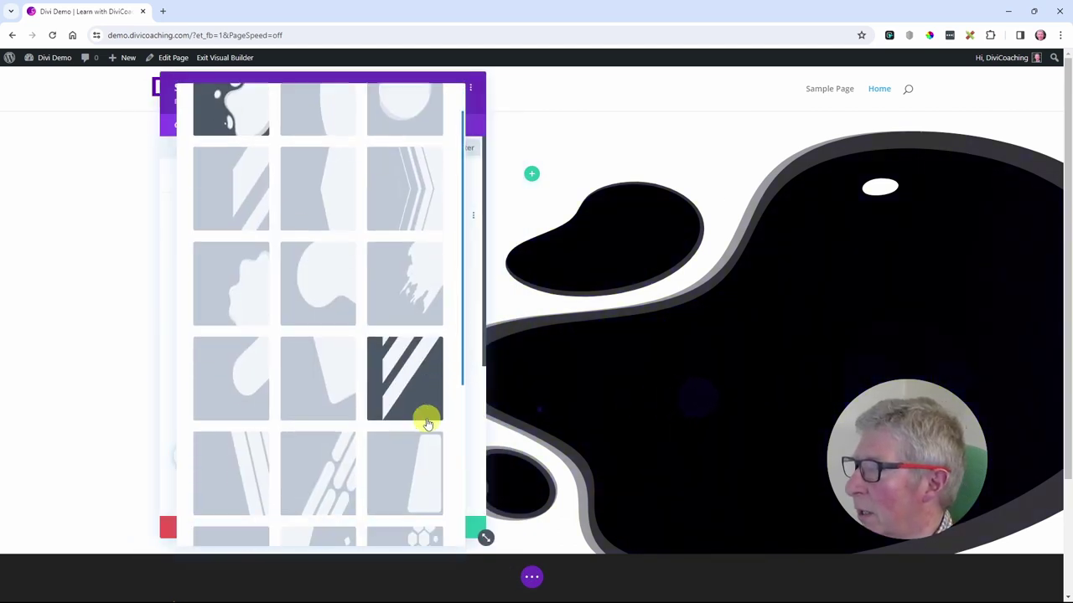
left_click(331, 311)
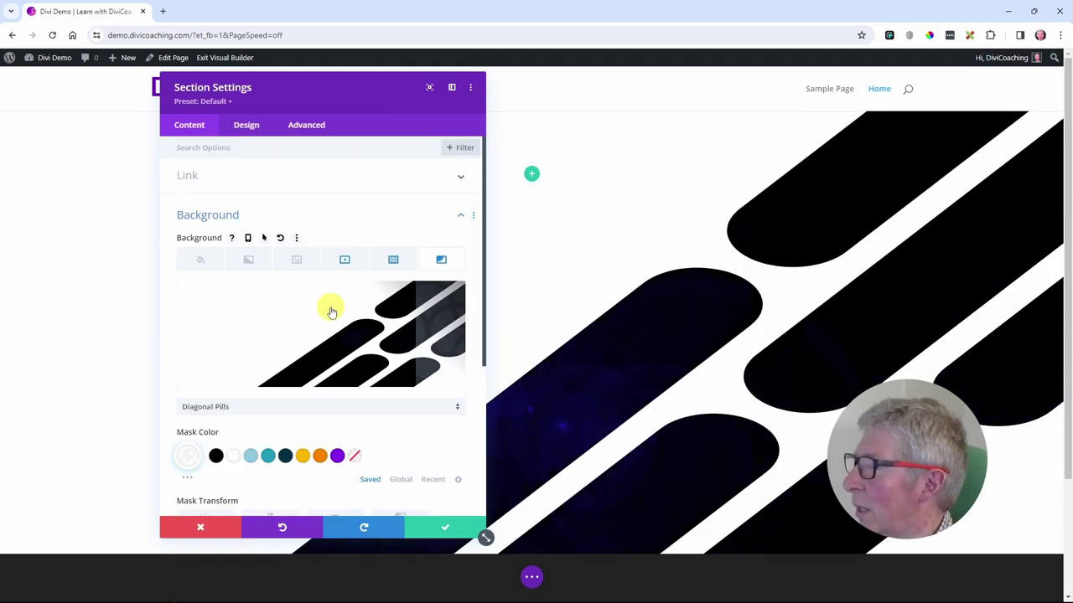
scroll(340, 240, "down", 3)
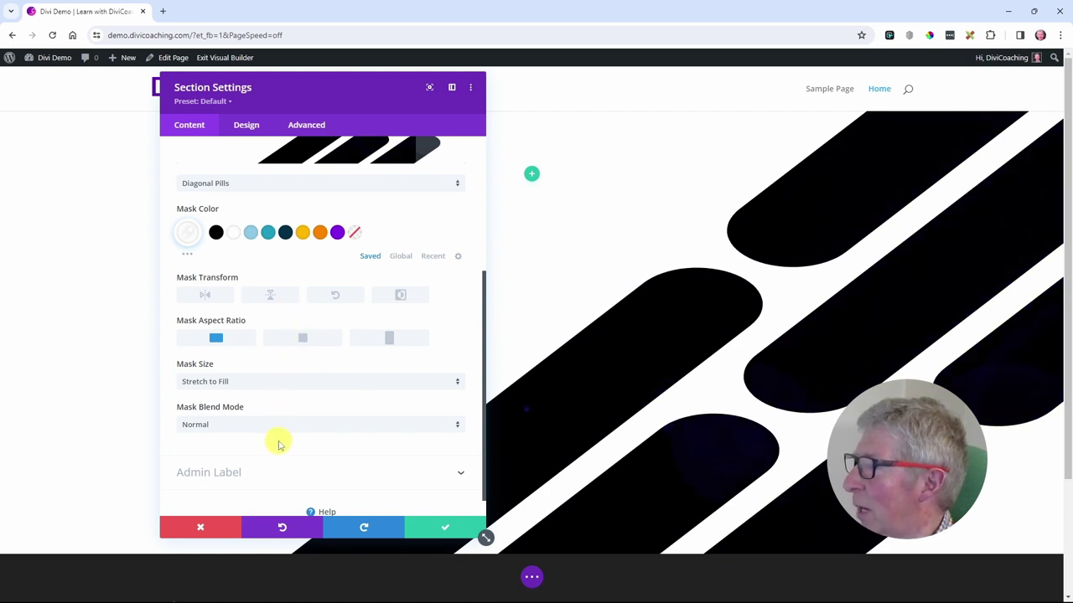
left_click(197, 381)
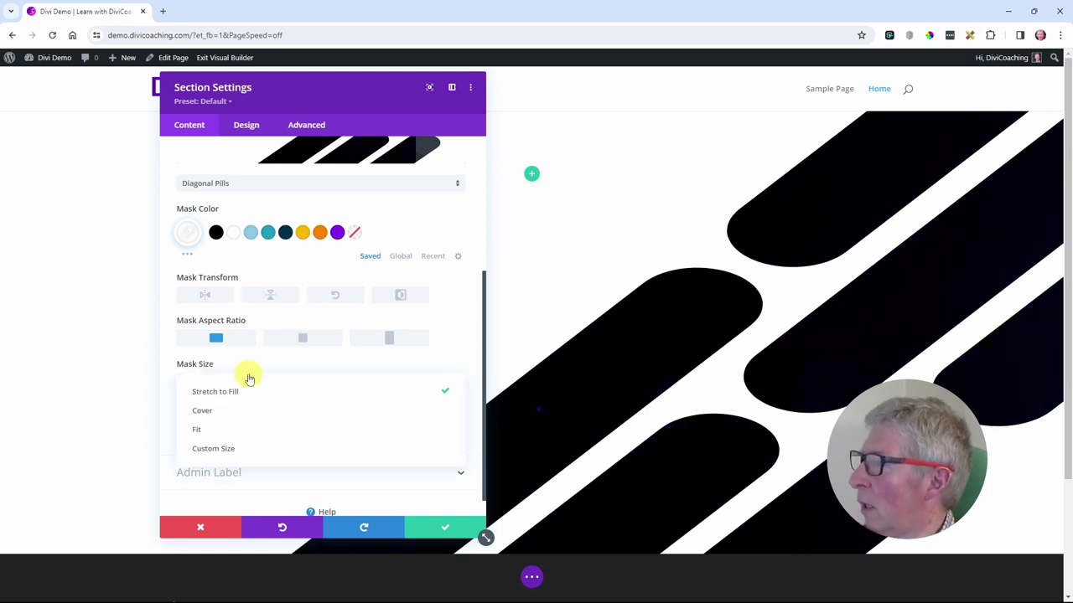
left_click(218, 412)
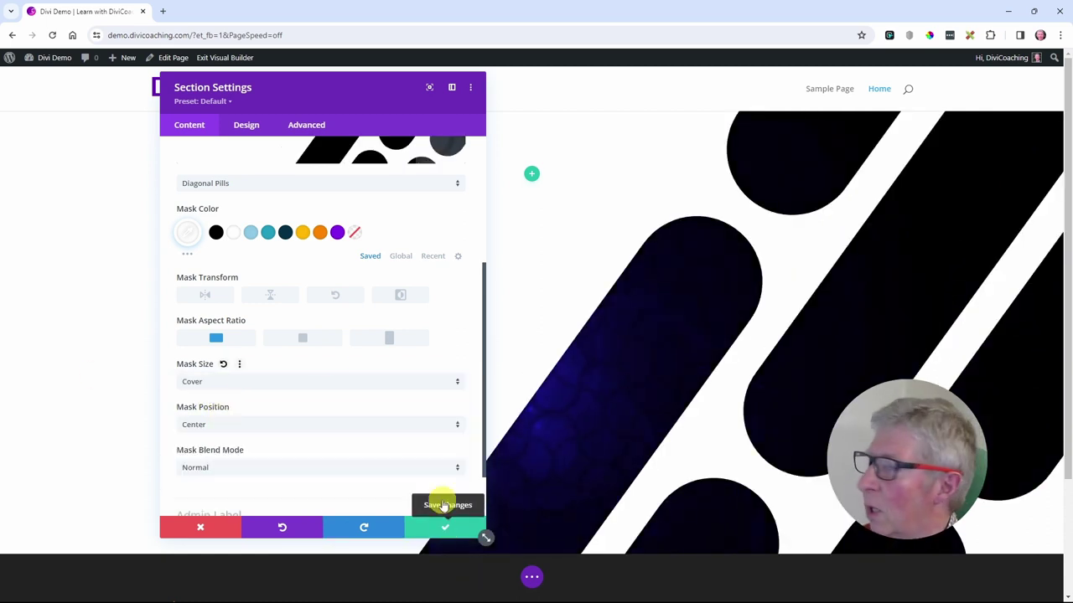
Step: Set the mask colour to #8ecae6, lower its opacity slightly and save the section settings
scroll(336, 386, "down", 1)
scroll(338, 383, "up", 2)
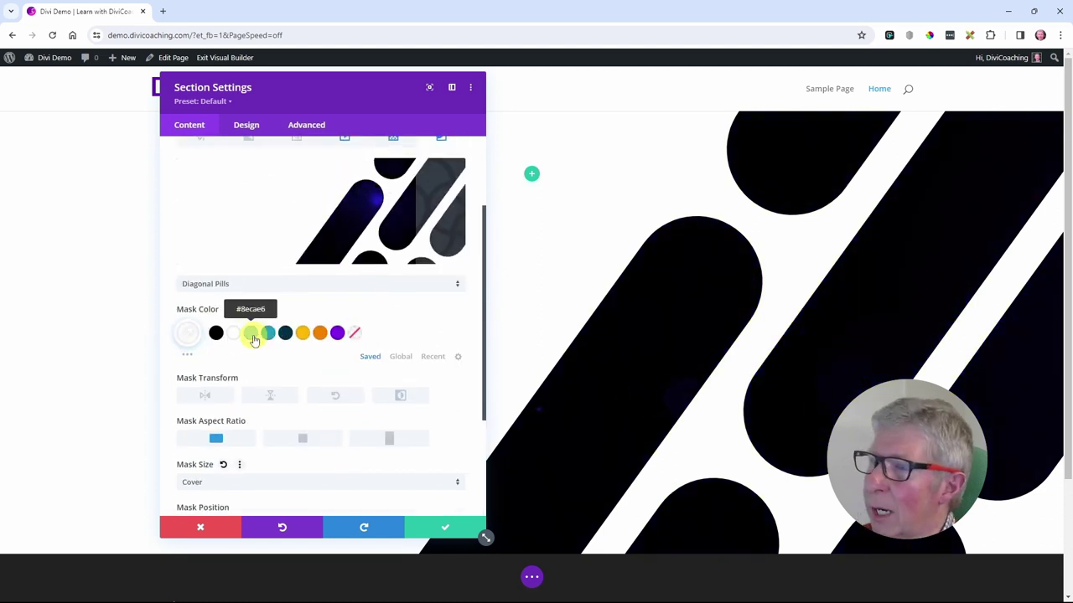
left_click(254, 336)
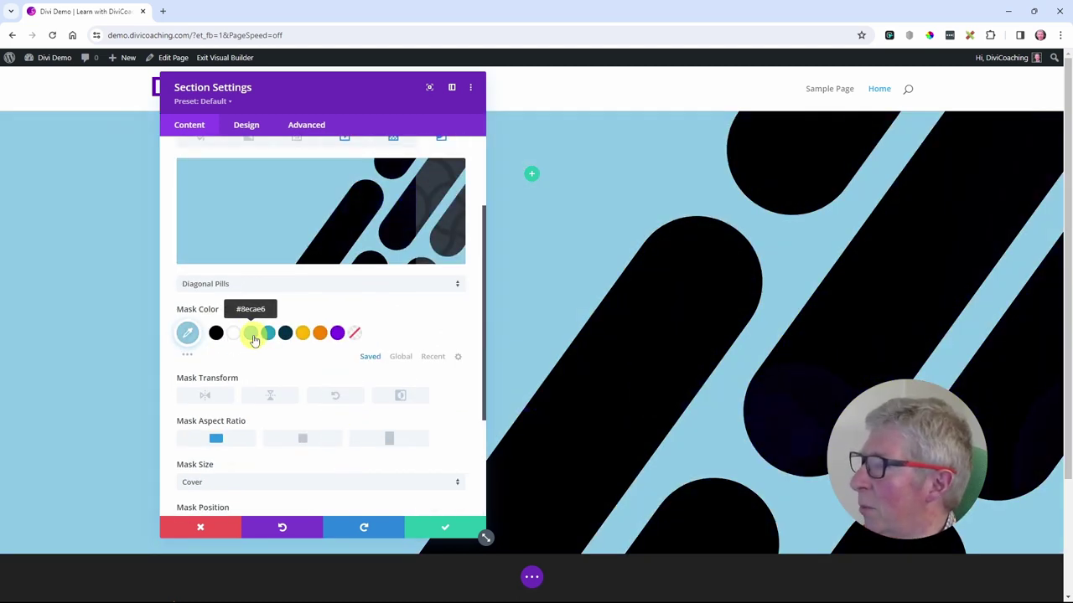
mouse_move(411, 215)
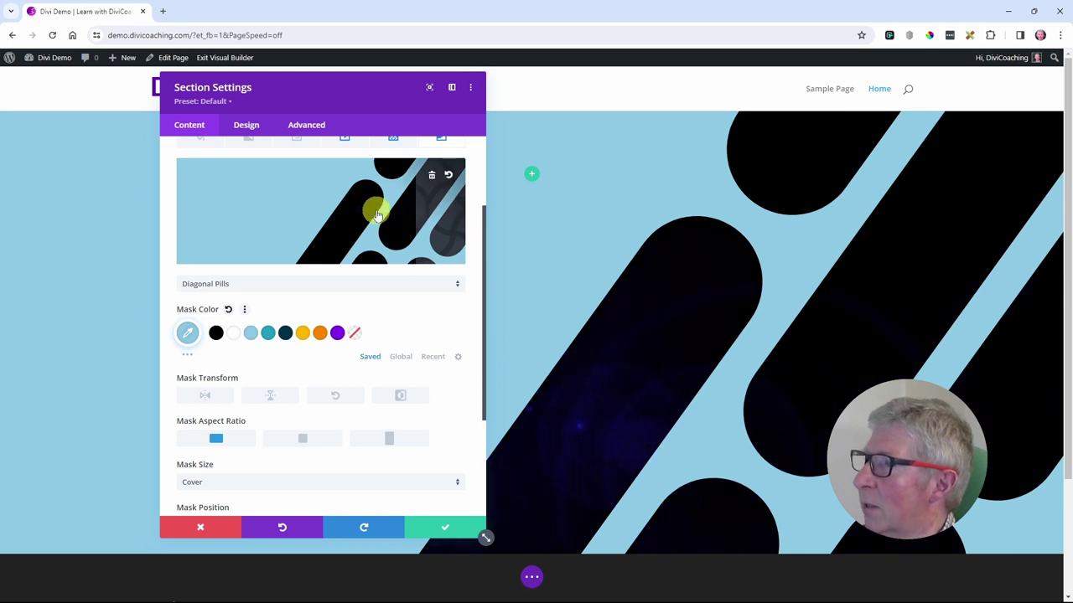
left_click(191, 332)
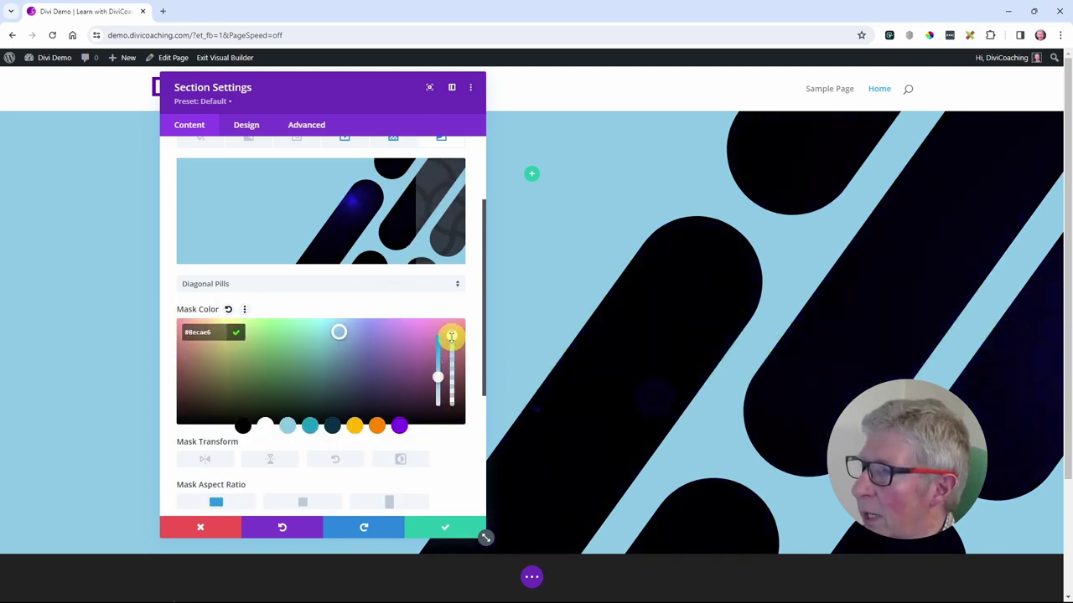
left_click_drag(448, 341, 450, 361)
left_click(444, 528)
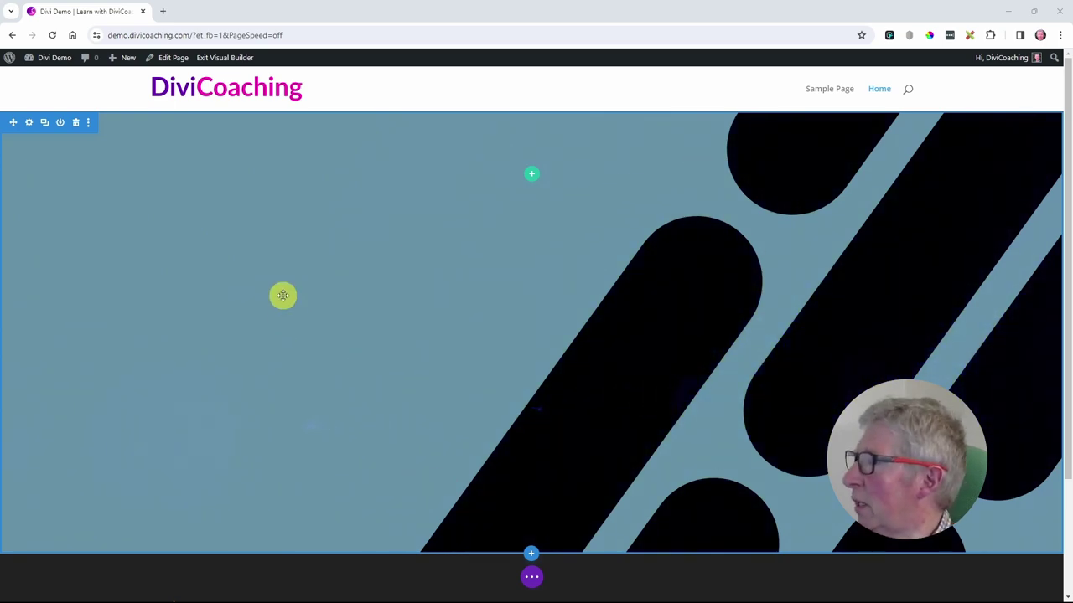
Step: Try adding fitness-coach-21.png from the Media Library as the section's background image and save the settings
left_click(29, 123)
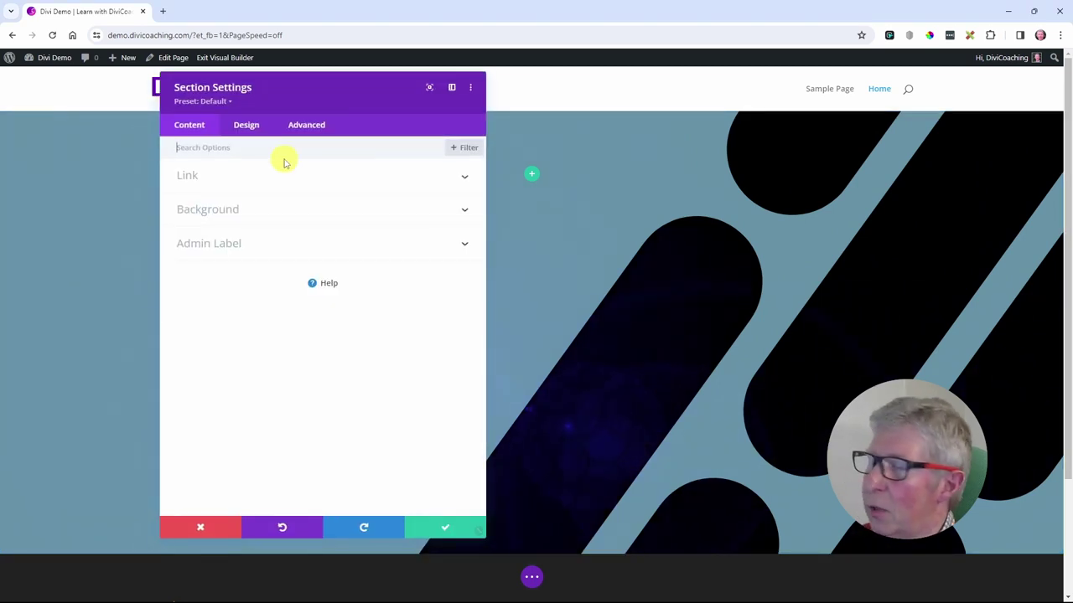
left_click_drag(348, 91, 751, 87)
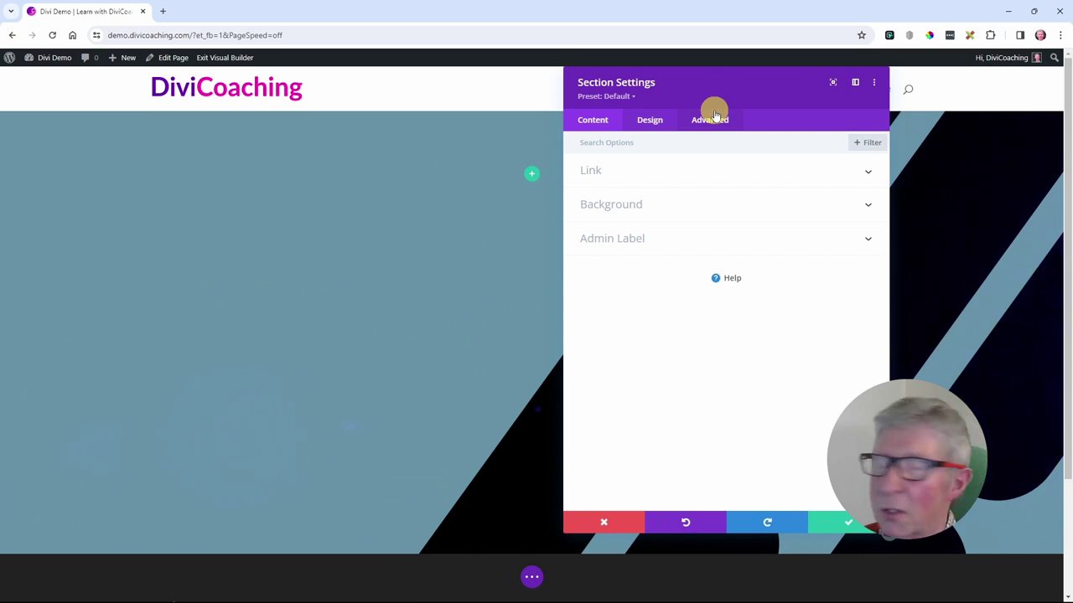
left_click(607, 206)
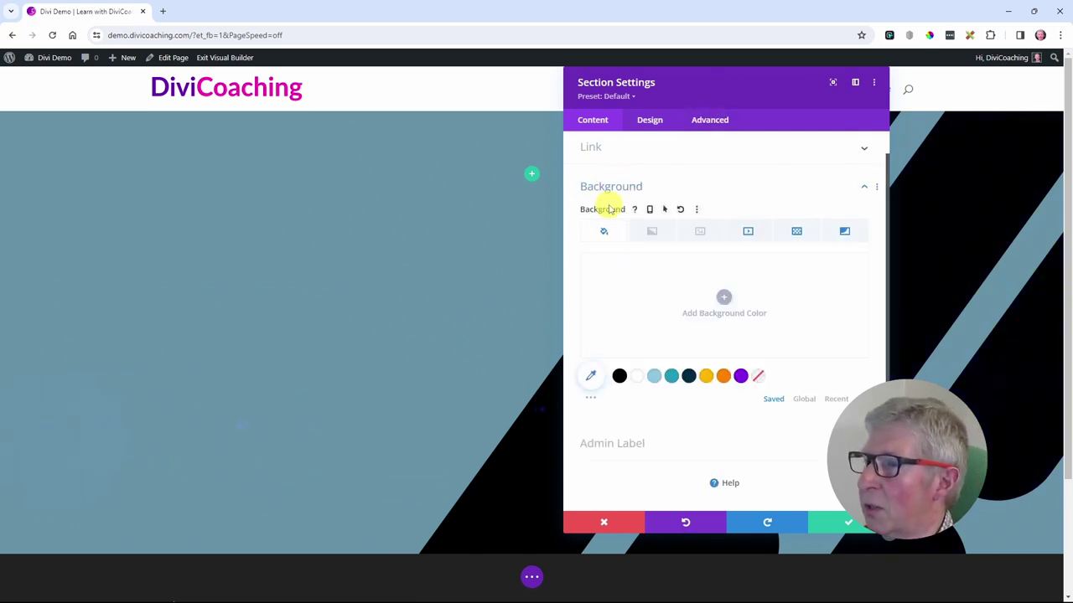
left_click(699, 235)
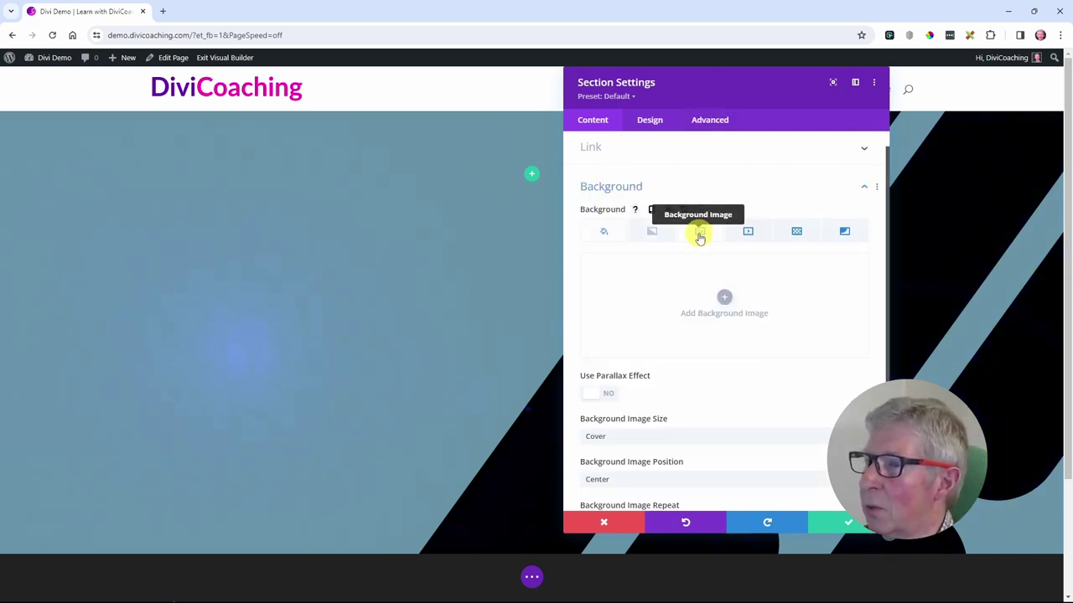
left_click(725, 309)
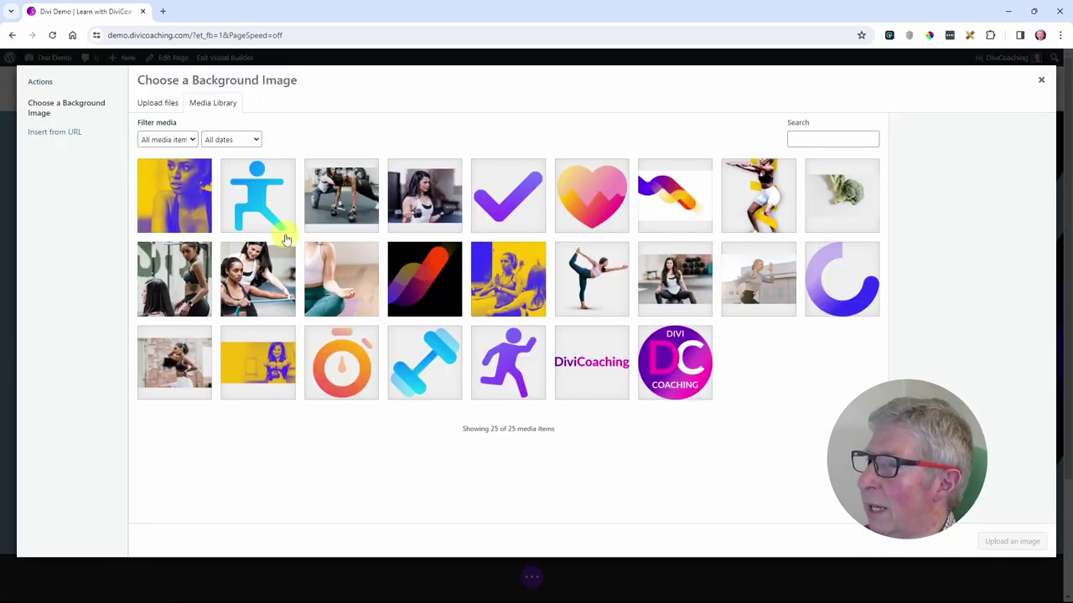
left_click(593, 282)
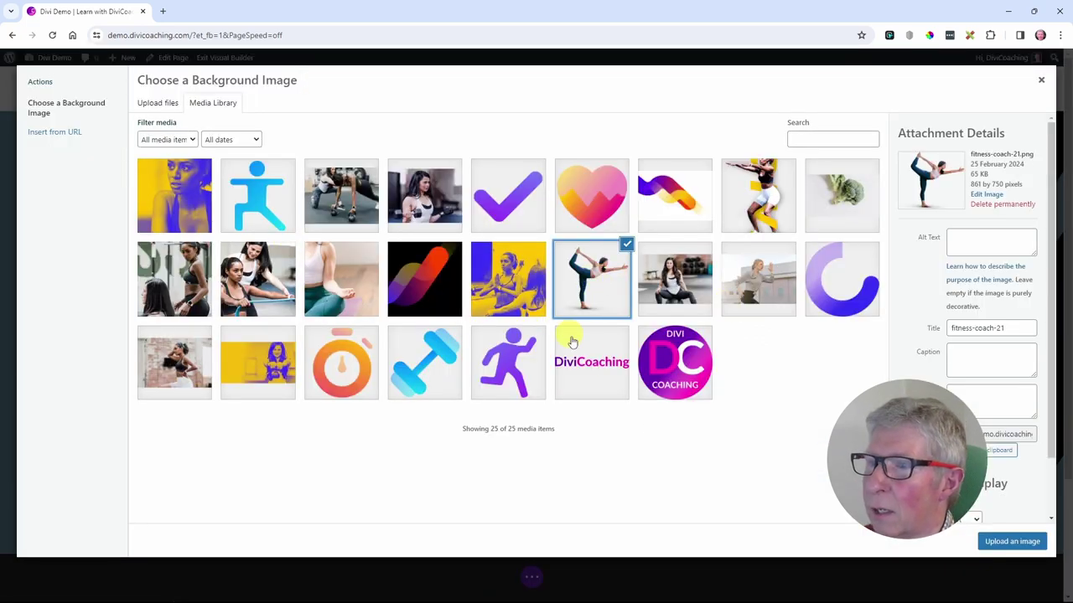
left_click(1013, 542)
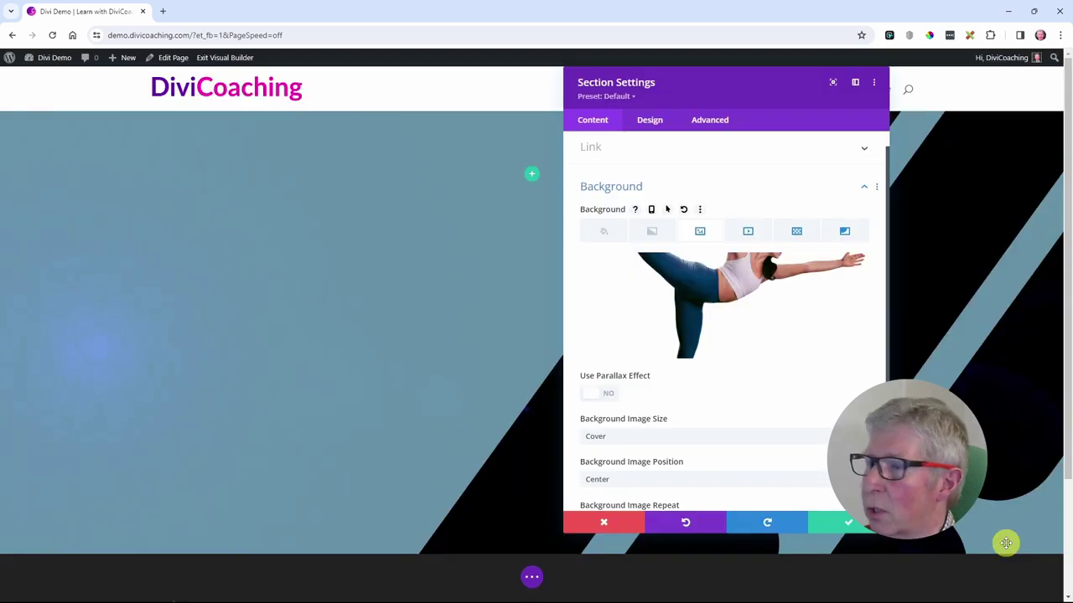
left_click(846, 521)
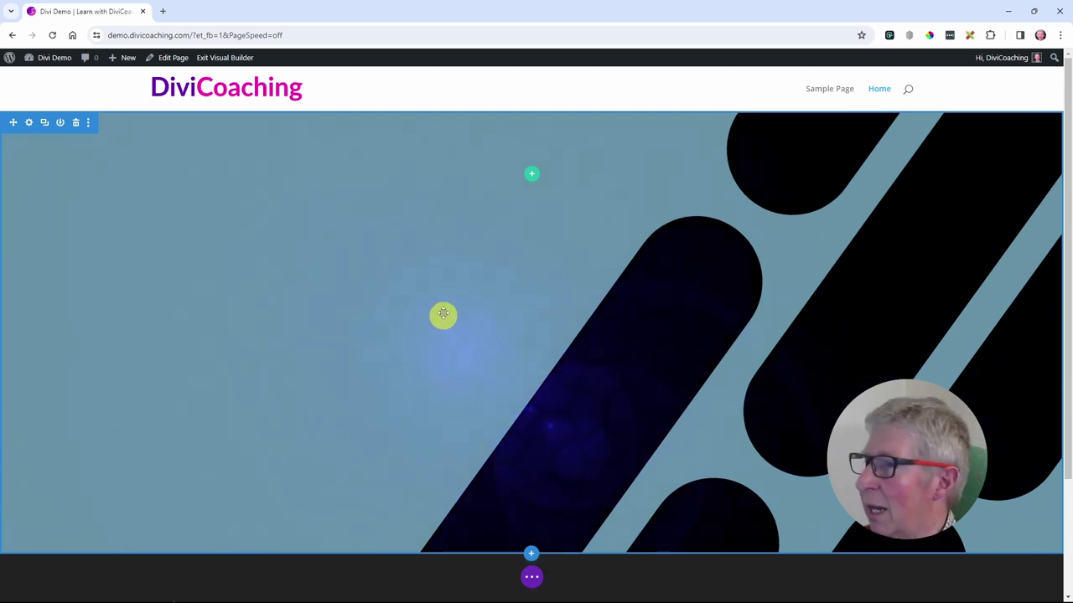
Step: Reopen the section's settings, delete the background image and save
left_click(28, 122)
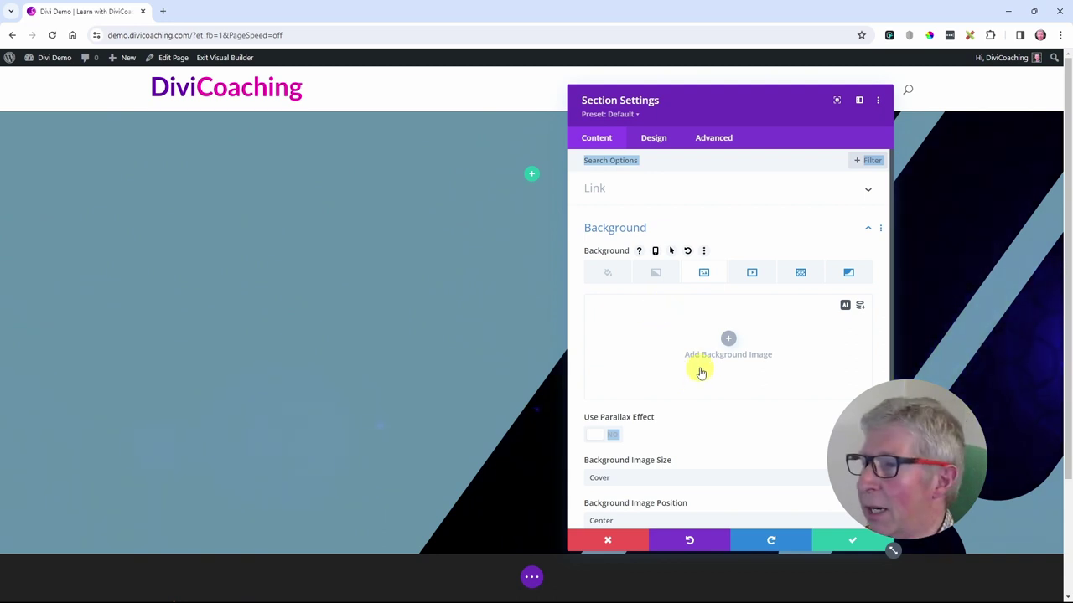
left_click(847, 546)
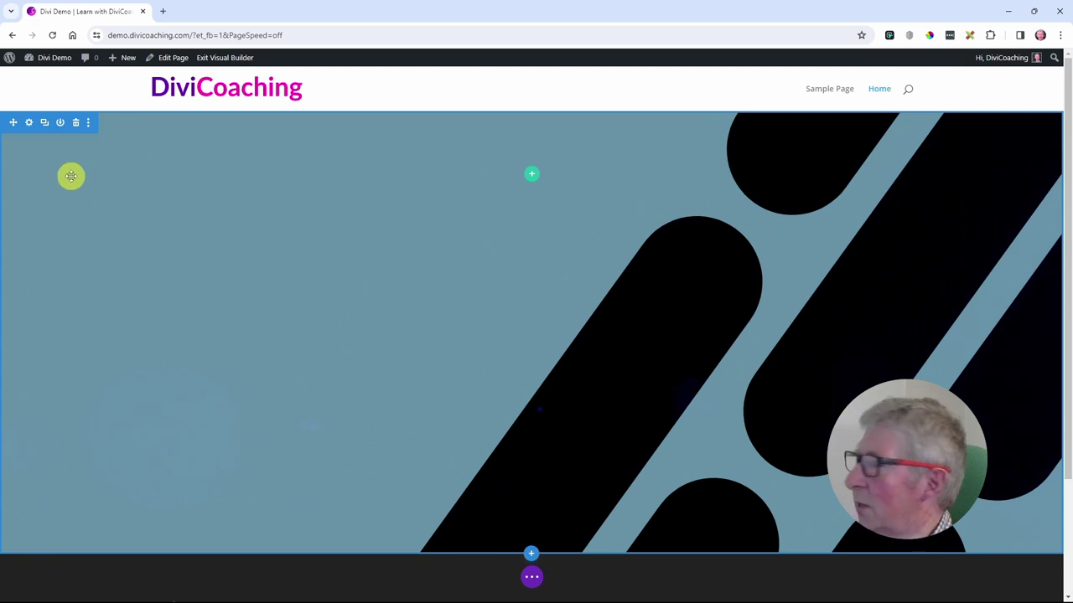
Step: Insert a single-column row into the section and dismiss the module picker without adding a module
left_click(533, 177)
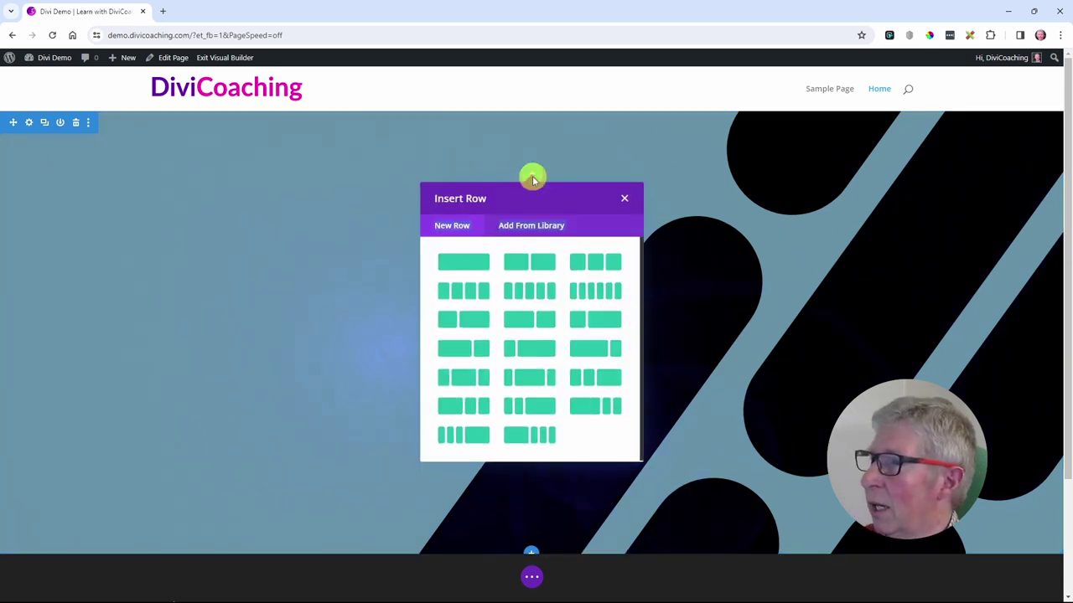
left_click(462, 264)
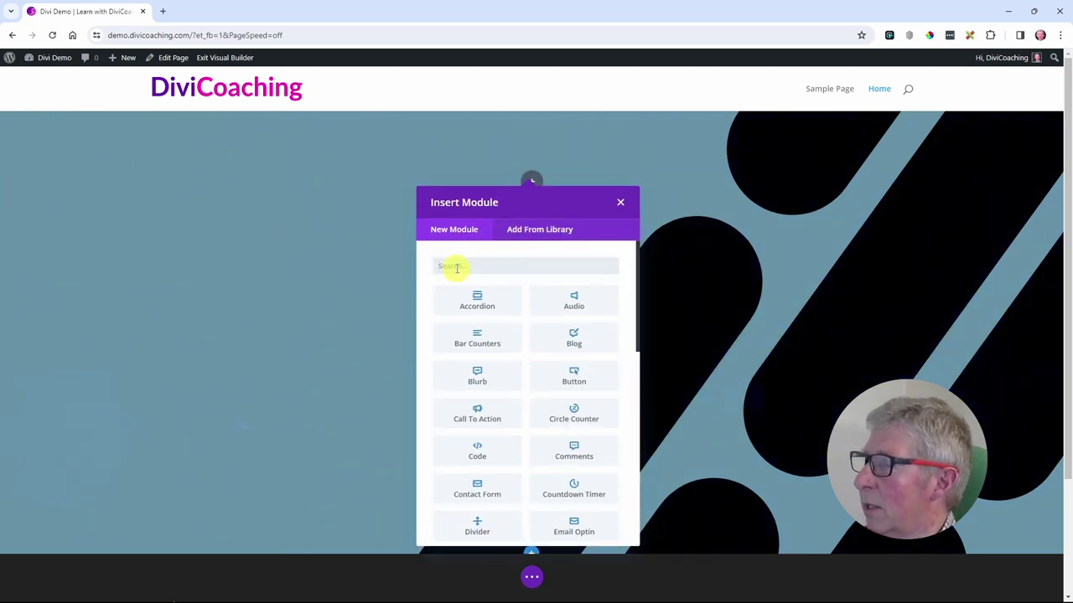
left_click(620, 205)
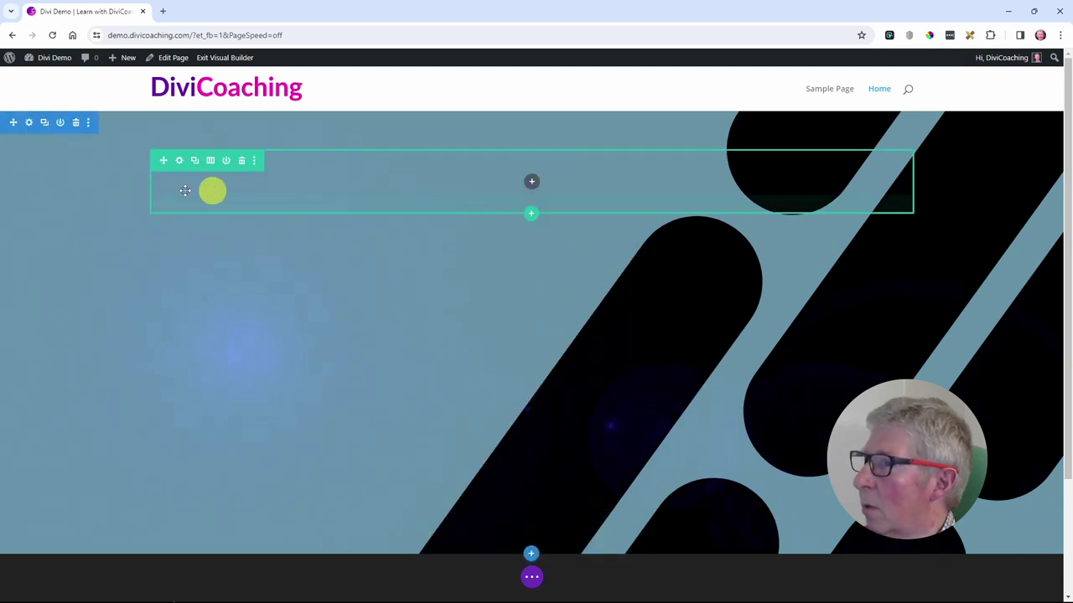
Step: Set fitness-coach-21.png from the Media Library as the new row's background image and move the settings window clear of the row
left_click(180, 161)
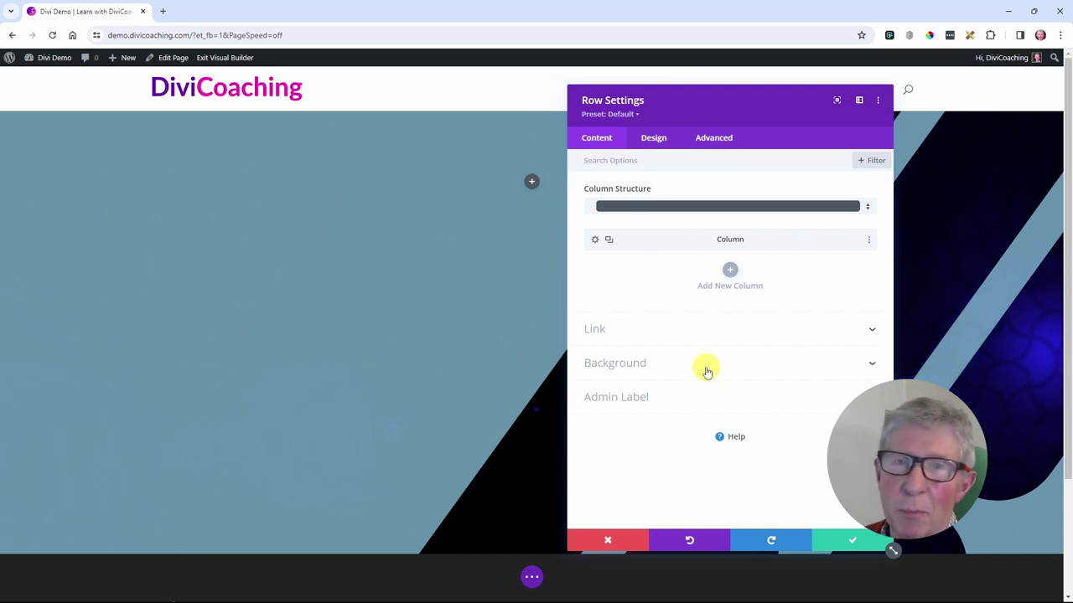
left_click(643, 369)
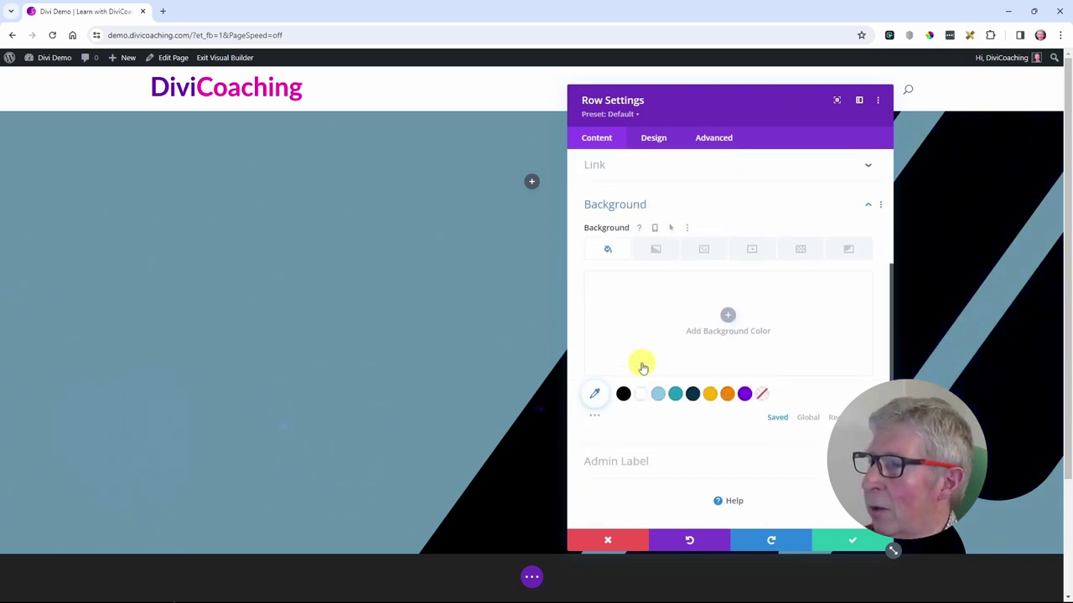
left_click(658, 249)
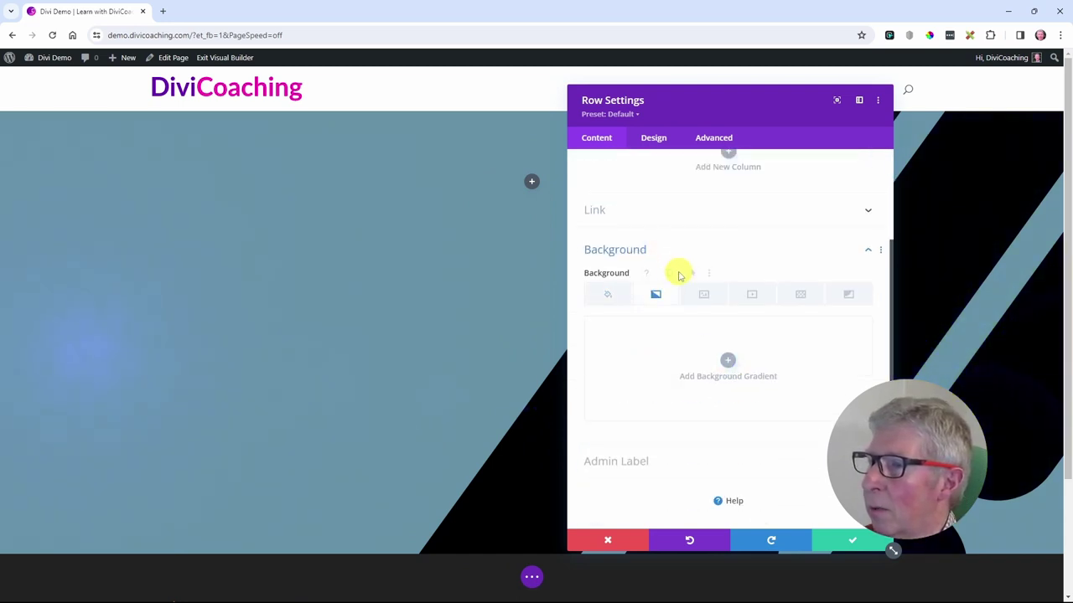
left_click(705, 294)
left_click(727, 361)
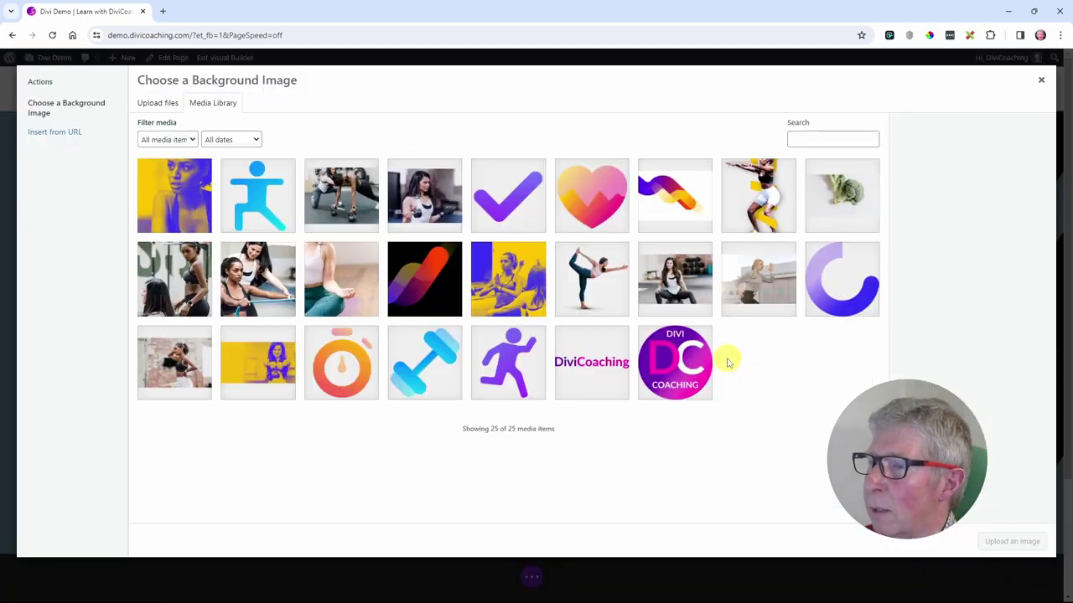
left_click(595, 279)
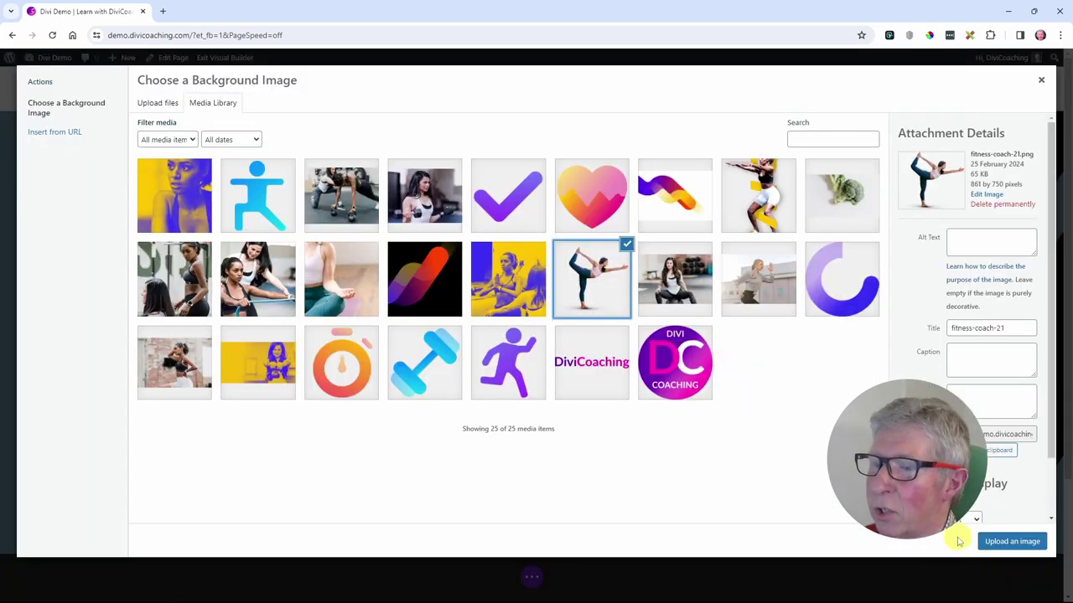
left_click(1011, 542)
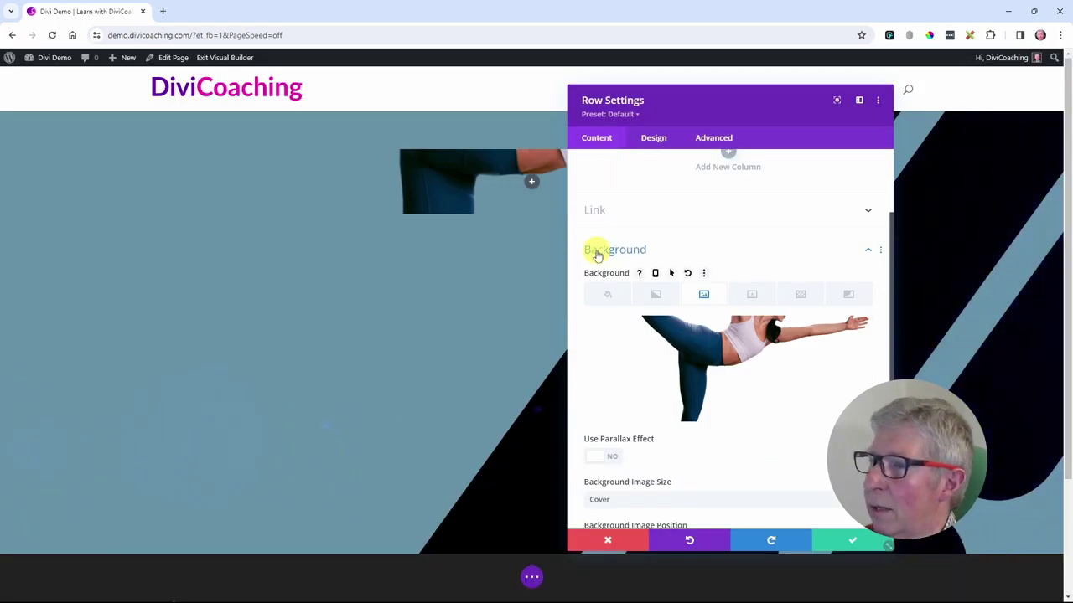
left_click_drag(709, 104, 782, 241)
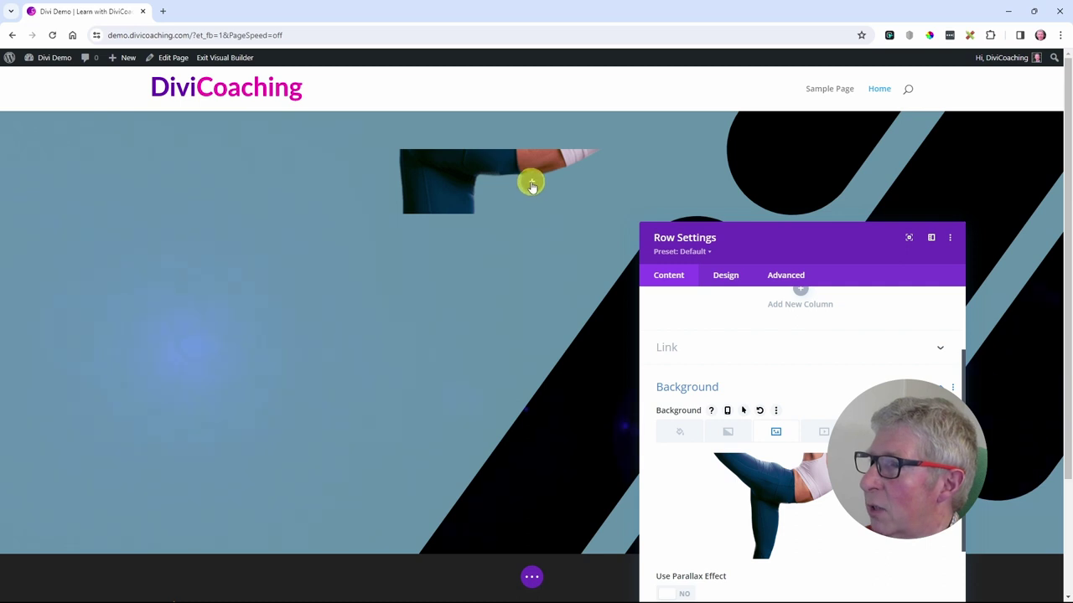
left_click_drag(833, 251, 825, 172)
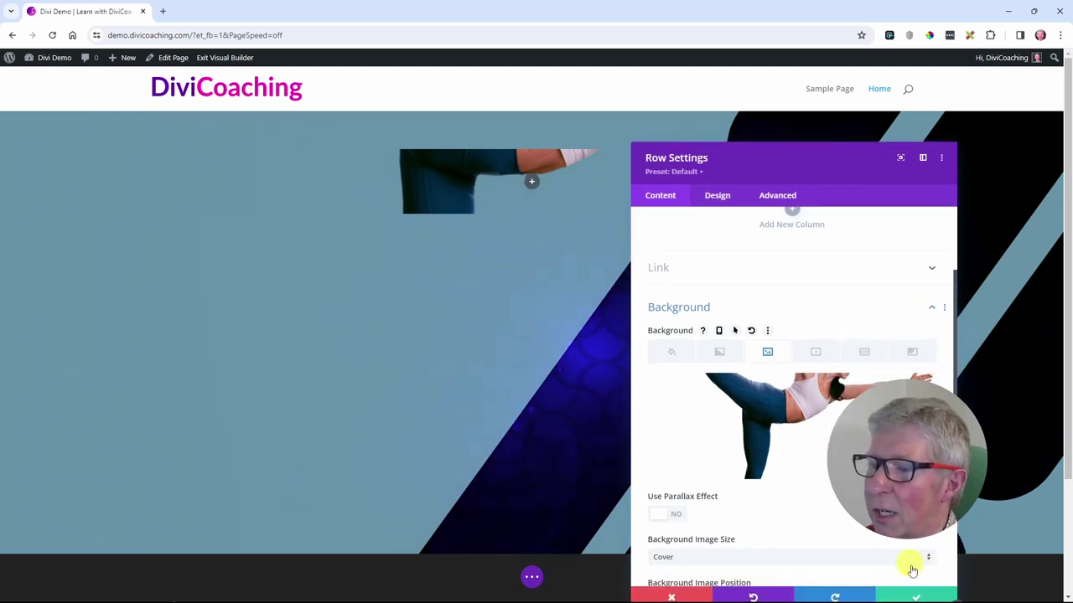
Step: Save the row's background image, reopen the row's settings, set its minimum height to 80vh and save
left_click(915, 596)
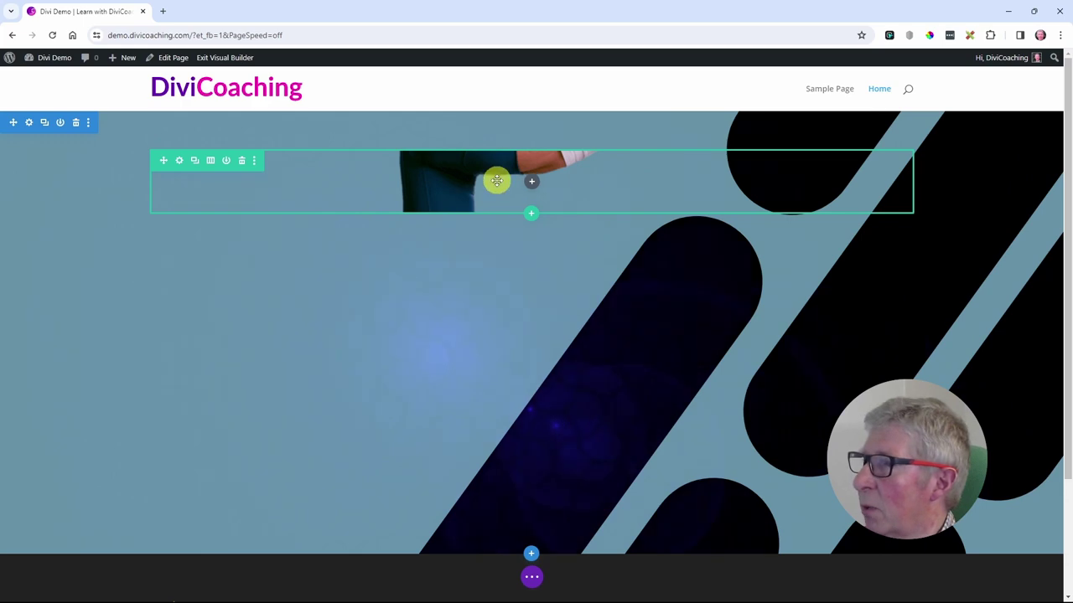
left_click(178, 162)
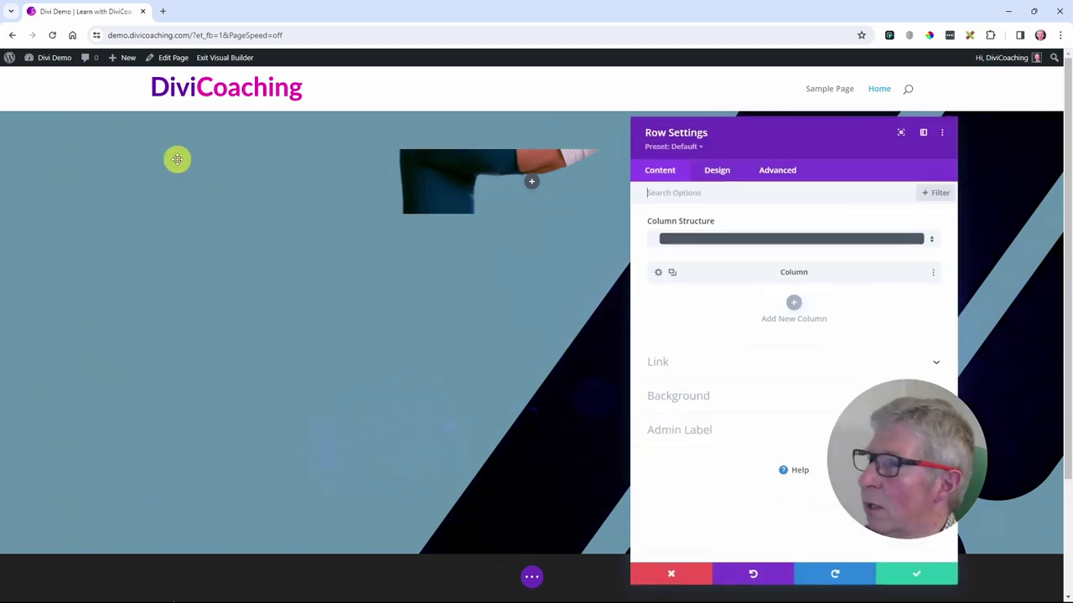
left_click(717, 179)
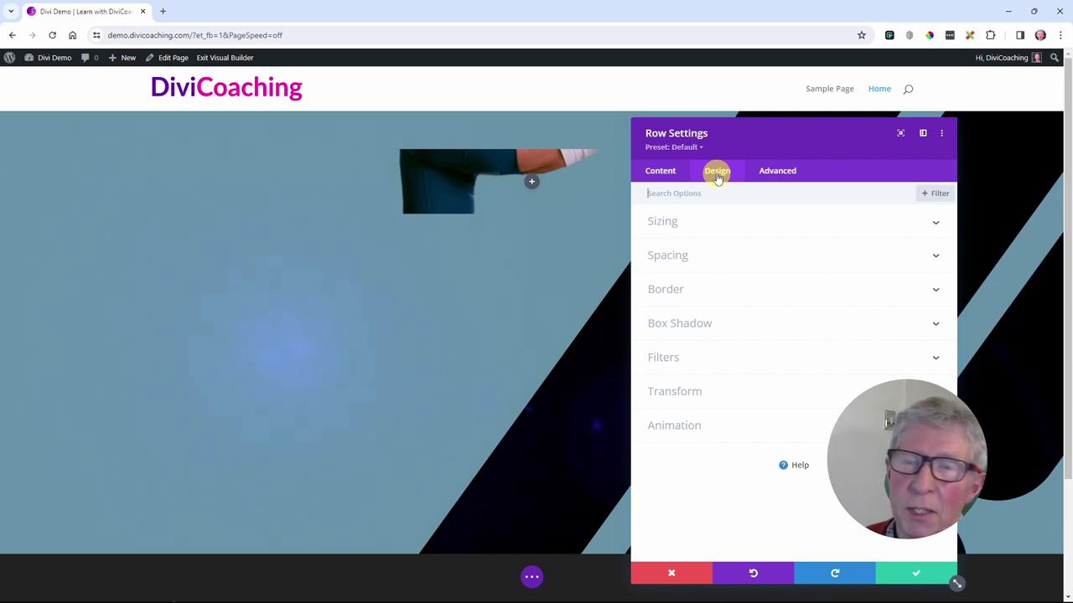
left_click(662, 221)
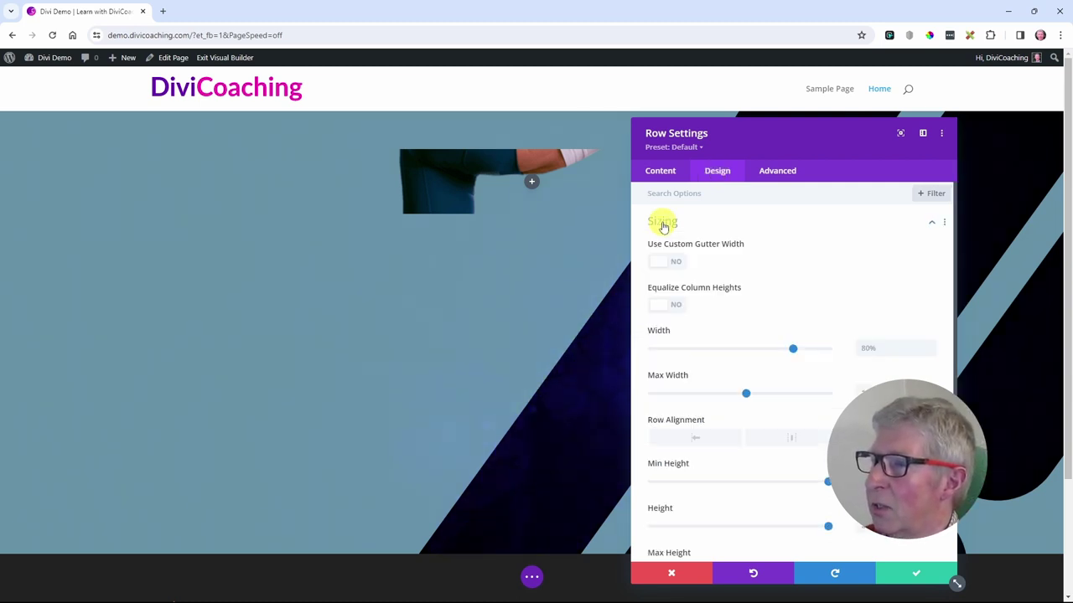
scroll(751, 468, "down", 2)
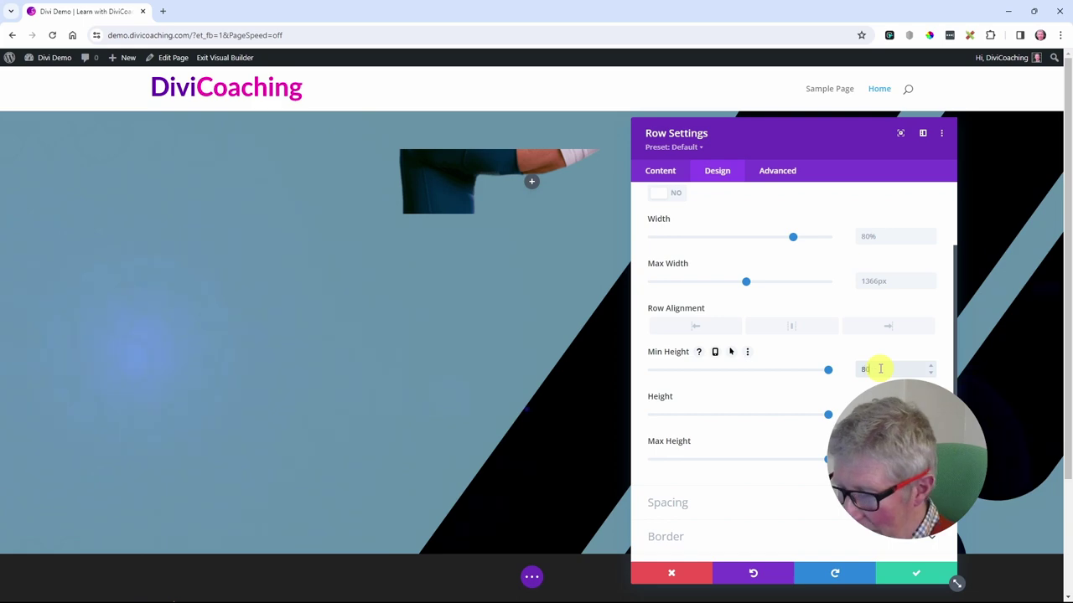
left_click(880, 369)
type("80vh")
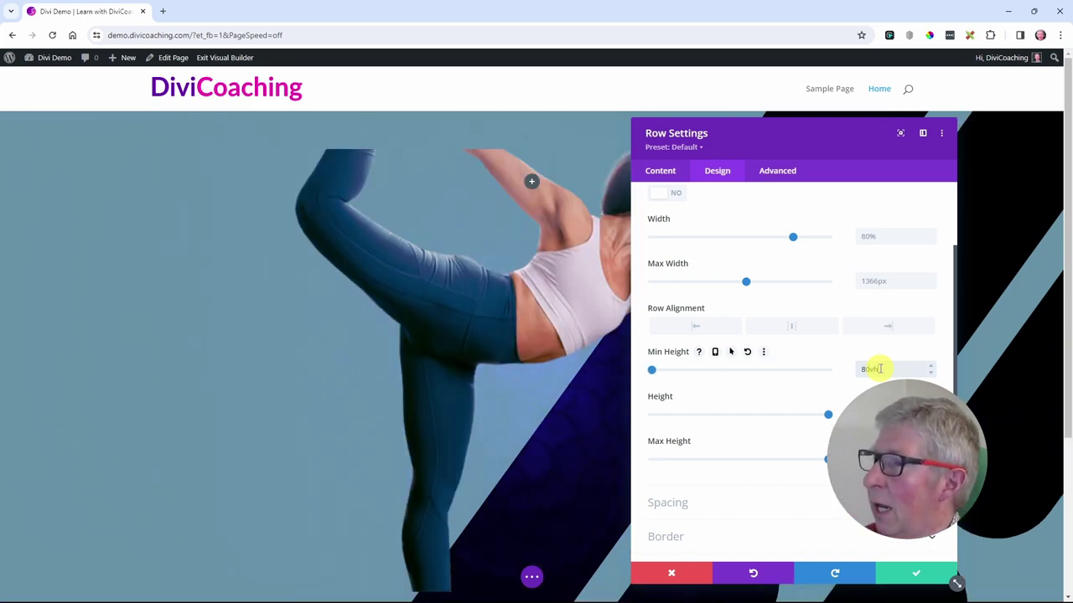
left_click_drag(778, 133, 617, 129)
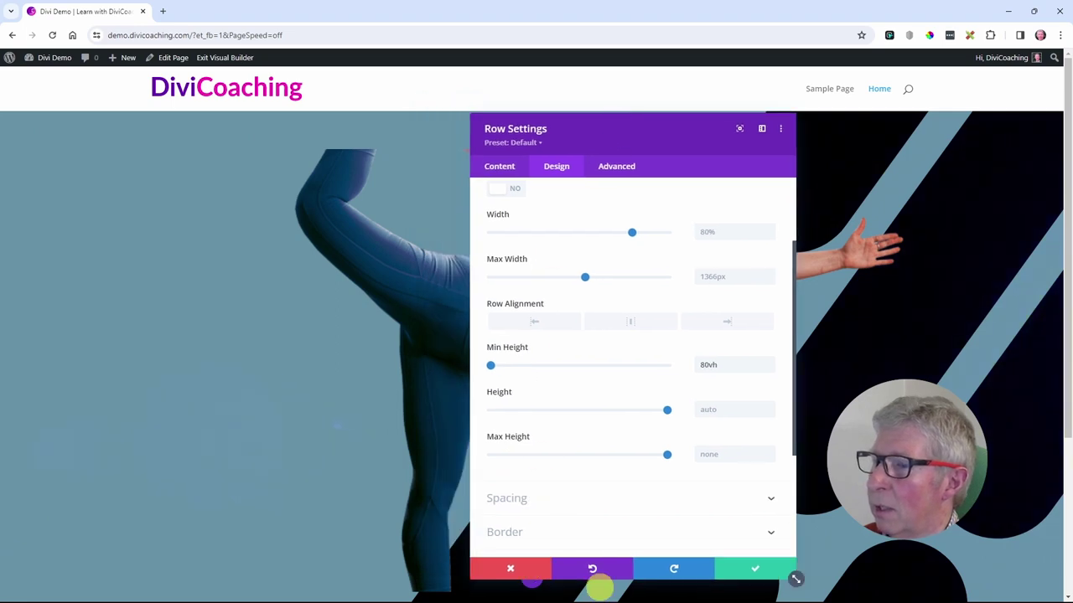
left_click(759, 571)
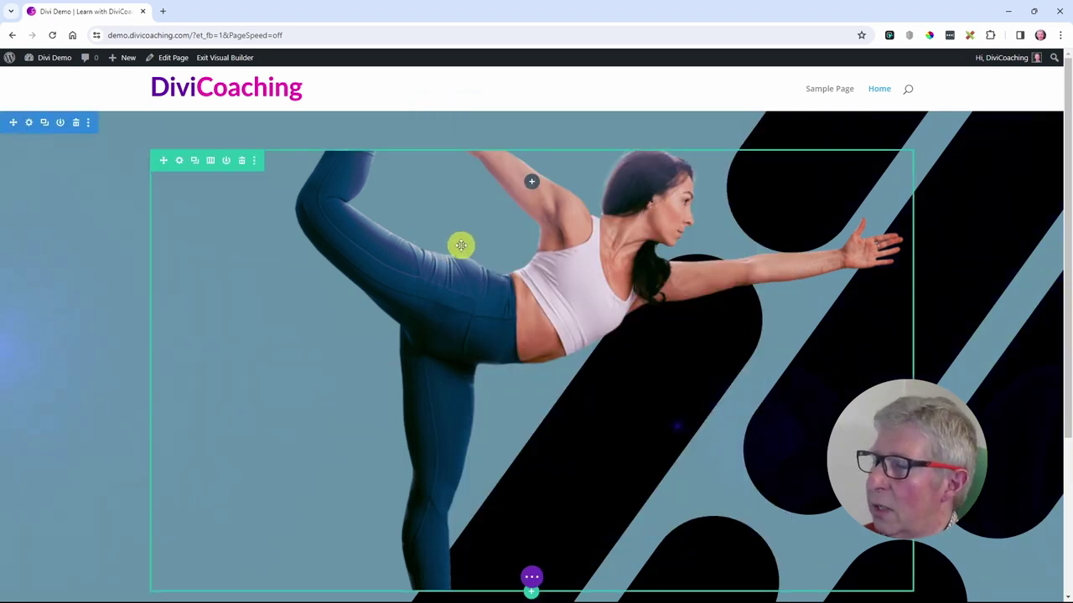
Step: Set the row's background image size to Fit and save the row settings
scroll(461, 245, "down", 3)
scroll(479, 352, "up", 3)
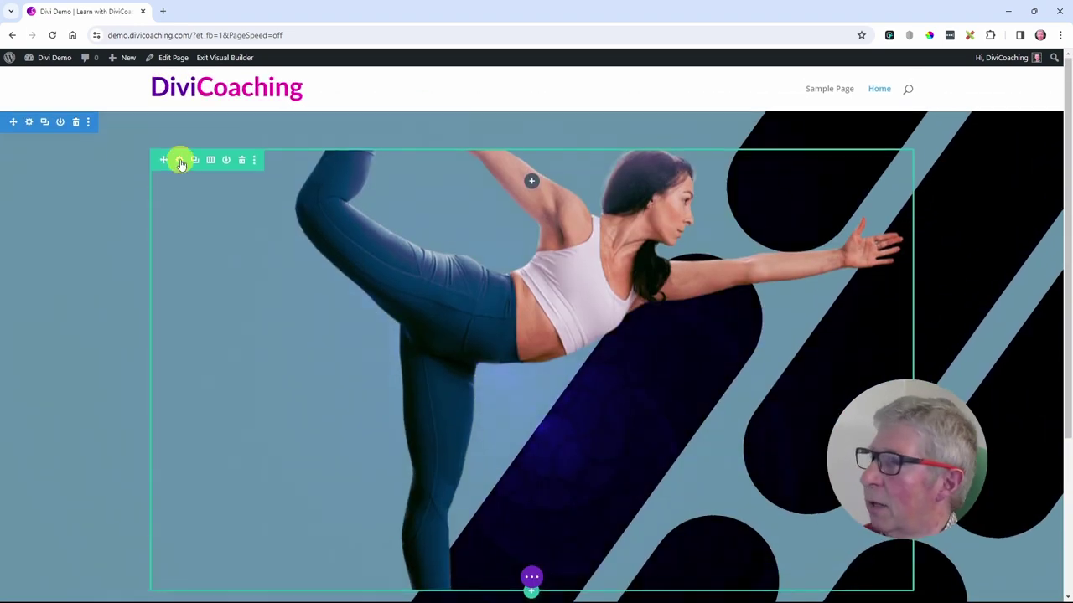
left_click(179, 160)
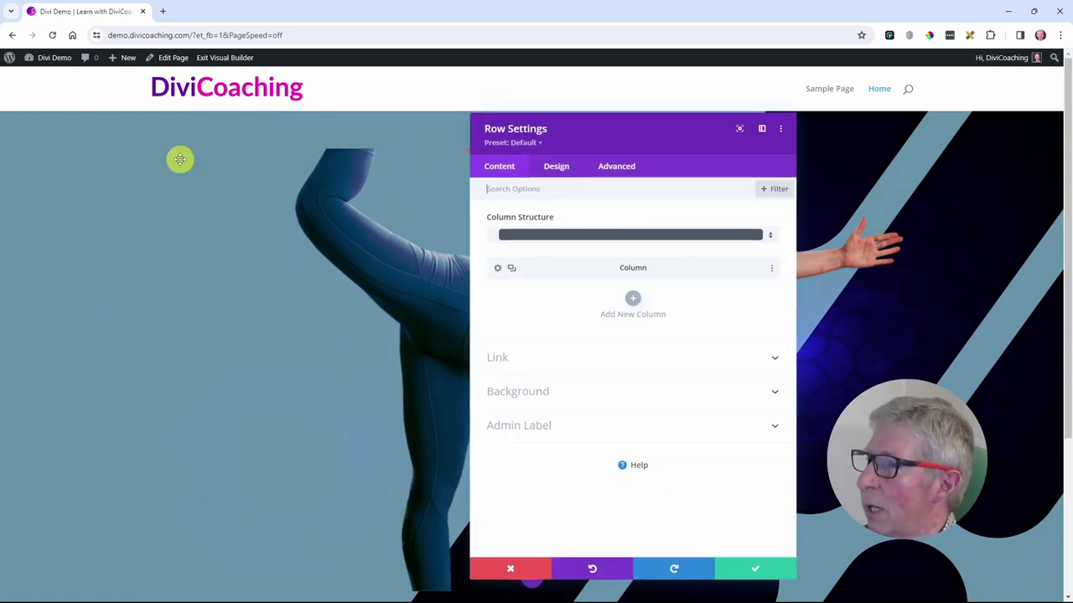
left_click(546, 406)
scroll(536, 397, "down", 2)
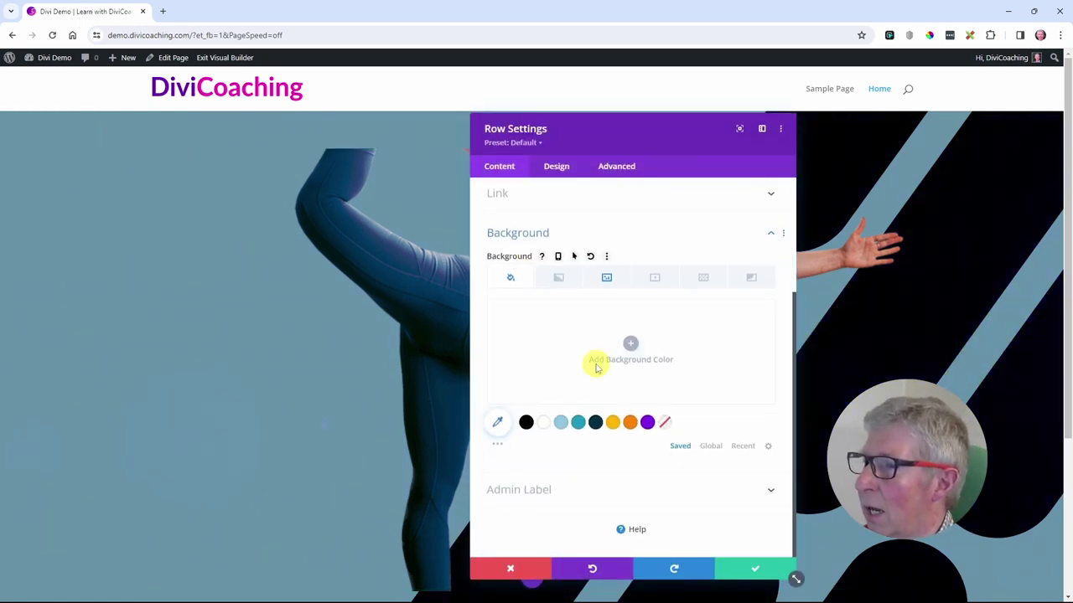
left_click(607, 278)
scroll(606, 340, "down", 3)
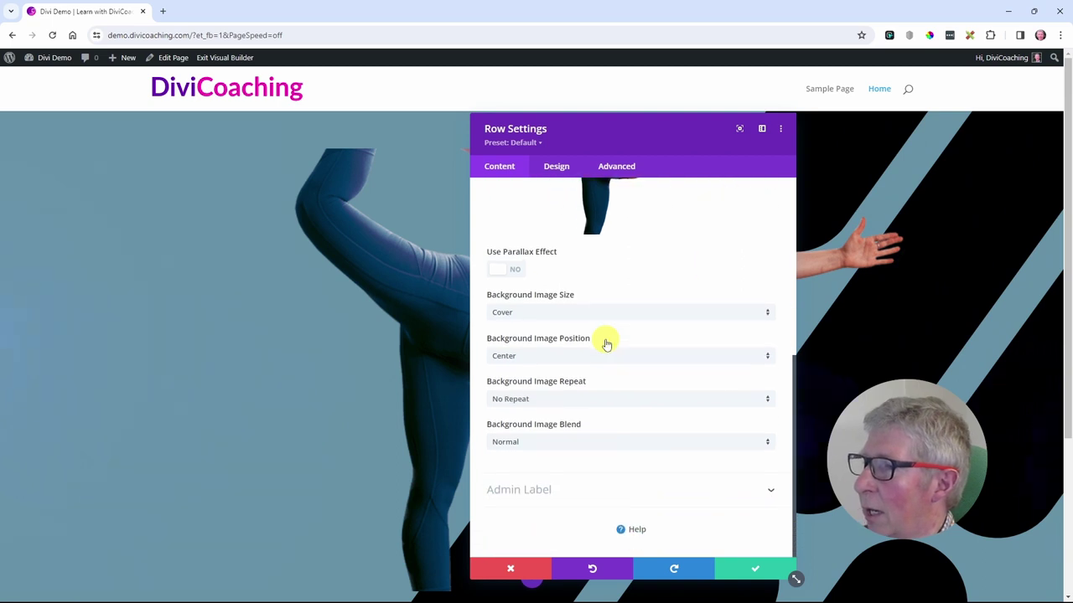
left_click(533, 314)
left_click(517, 344)
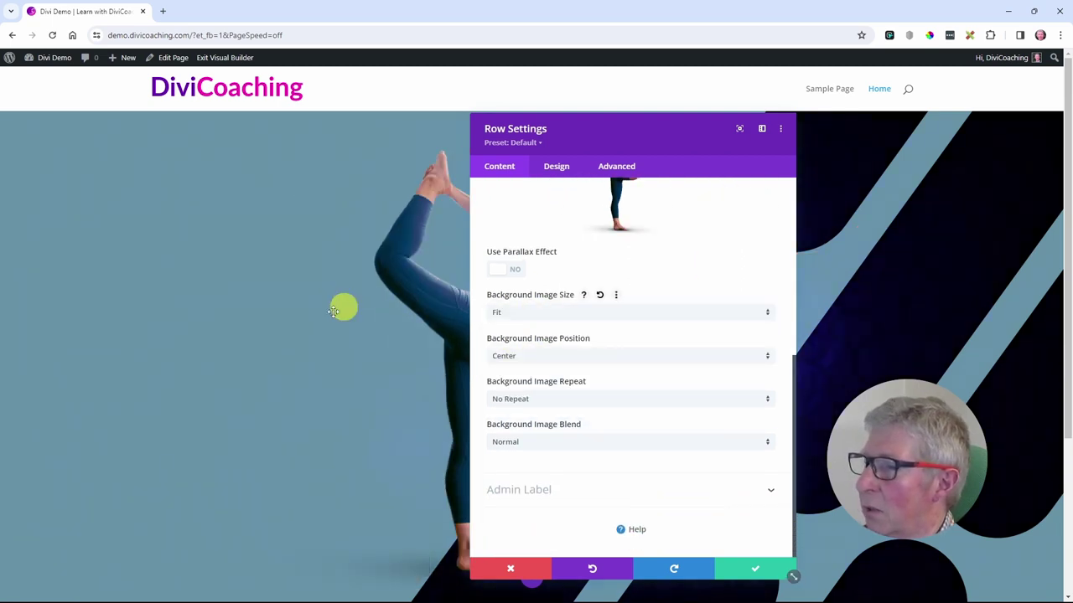
left_click(751, 571)
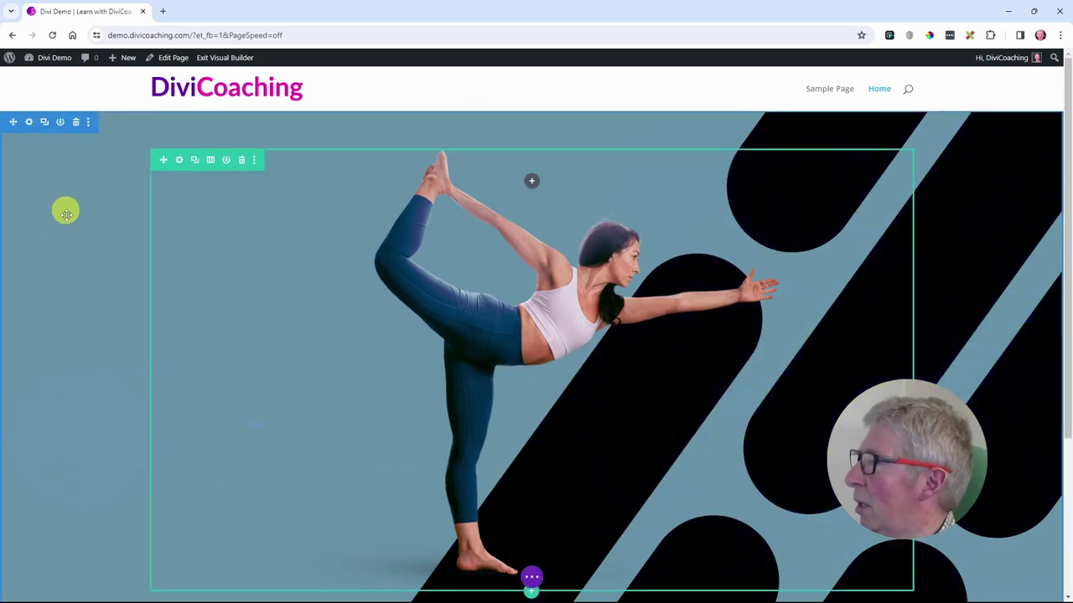
Step: Save the page, exit the Visual Builder to view the live homepage, and enable the Visual Builder again
left_click(531, 577)
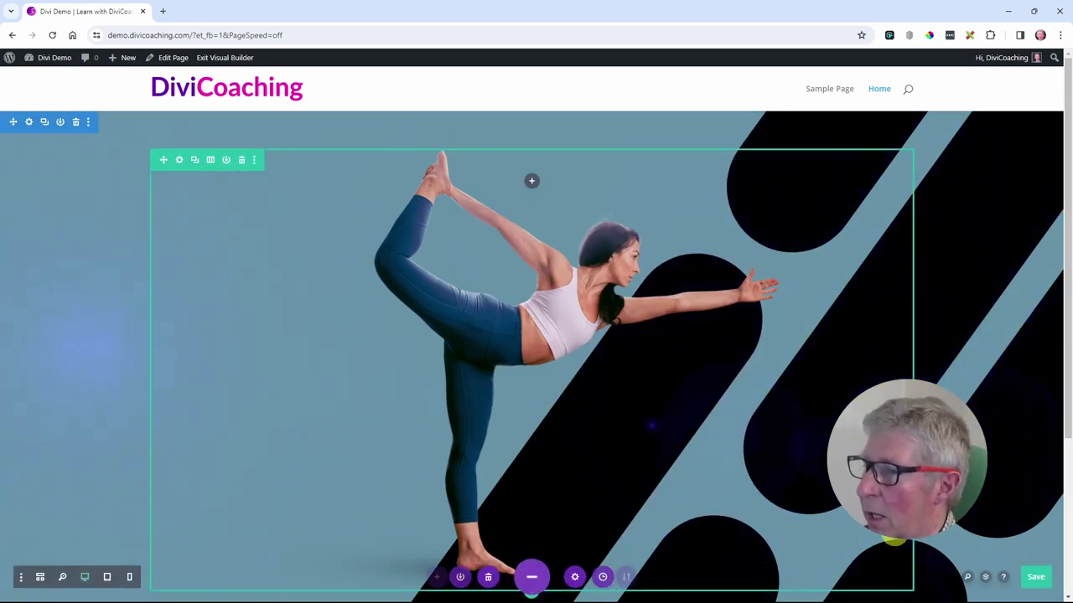
left_click(1032, 576)
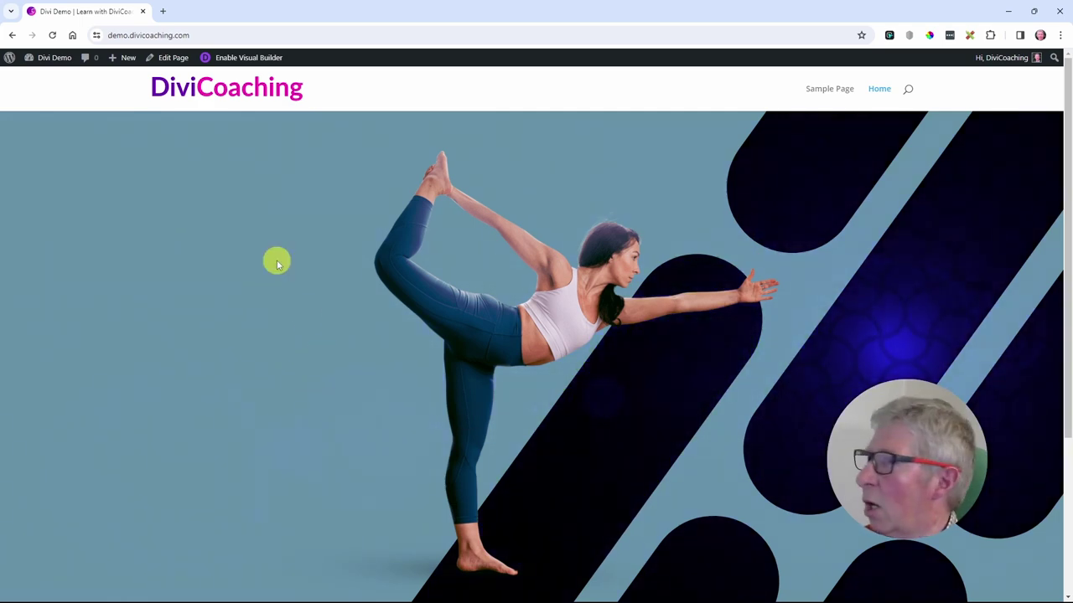
left_click(234, 59)
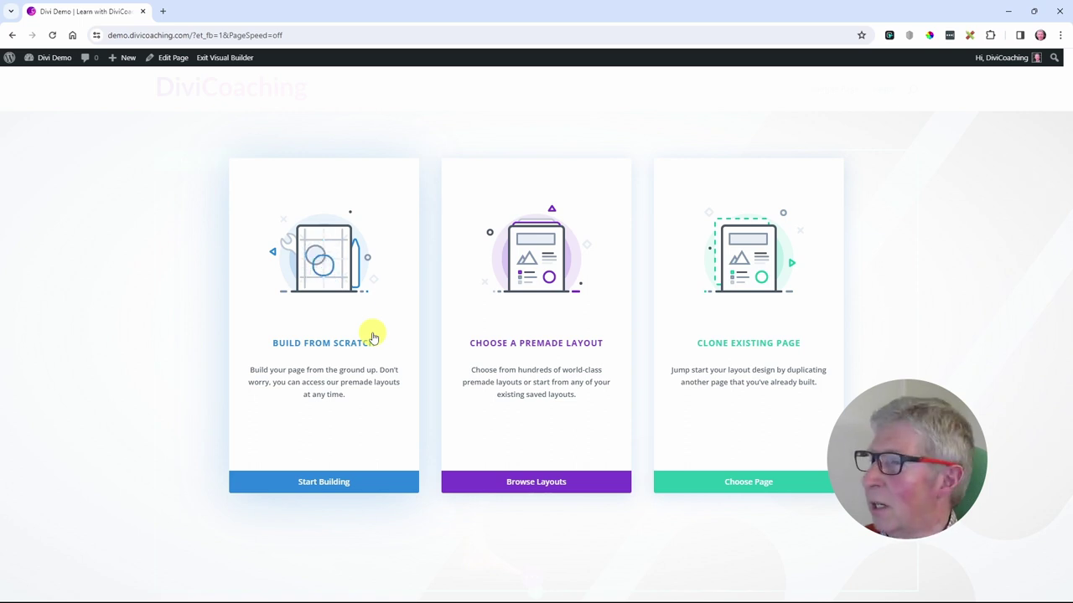
Step: Check which existing pages are available for cloning and close the library without loading one
left_click(735, 346)
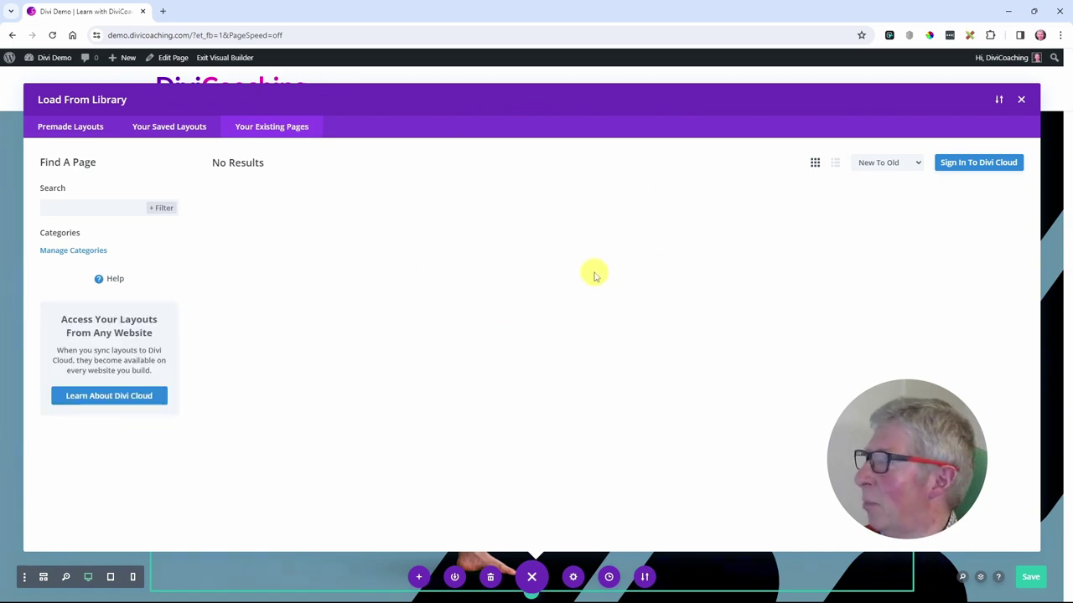
left_click(1022, 101)
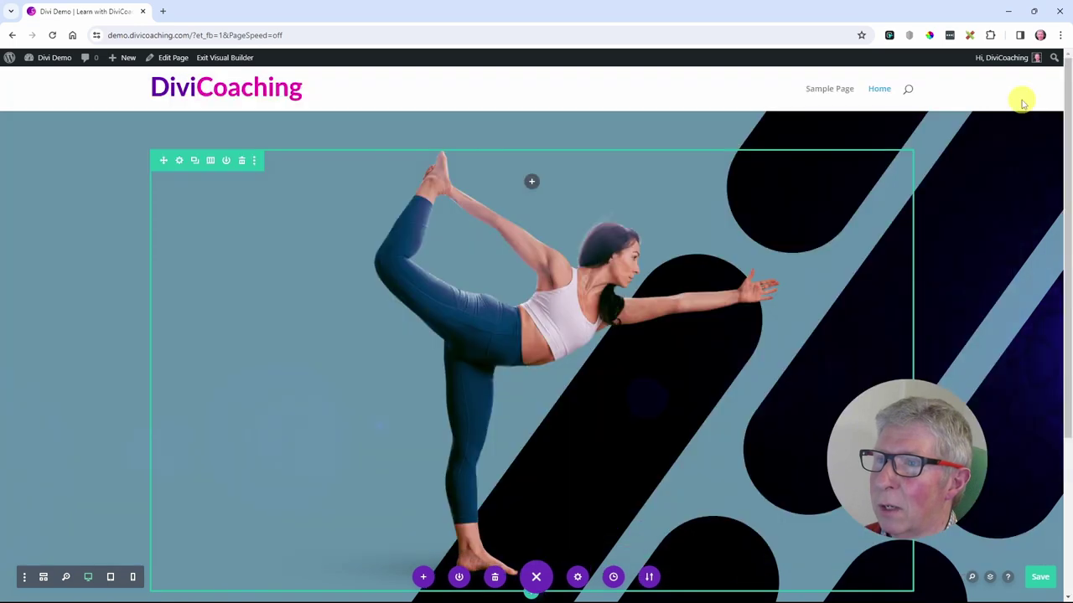
scroll(522, 445, "down", 5)
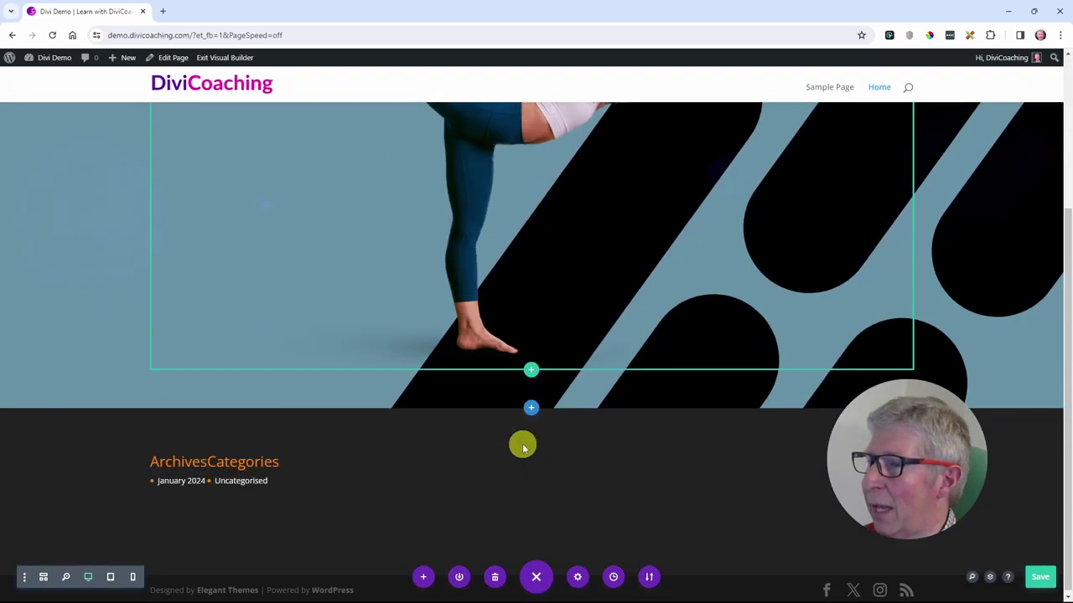
scroll(522, 444, "up", 5)
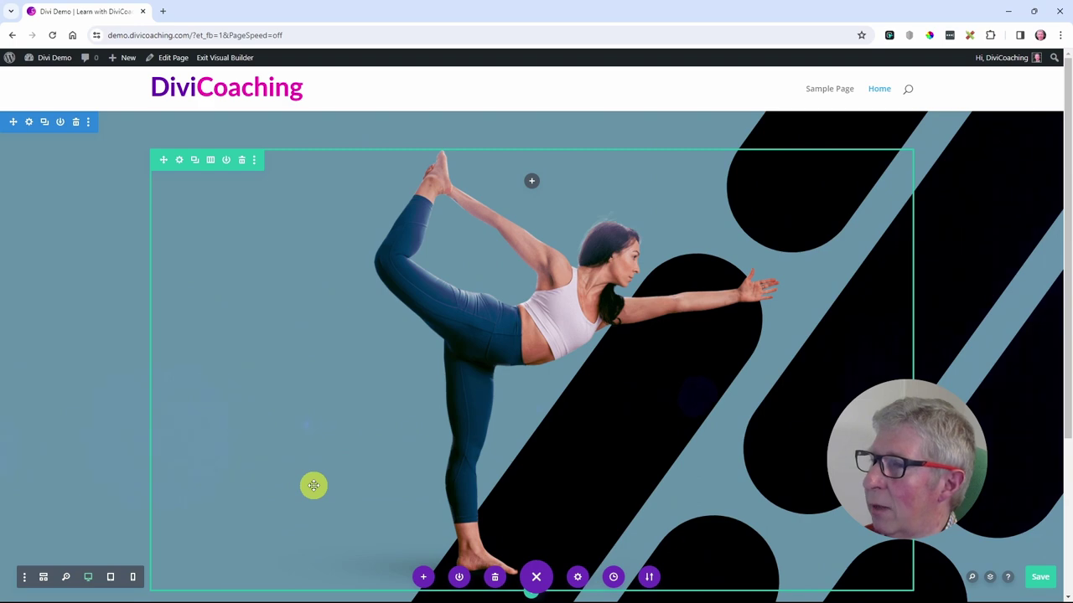
Step: Set the row's background image position to Center Right and save the row settings
left_click(179, 160)
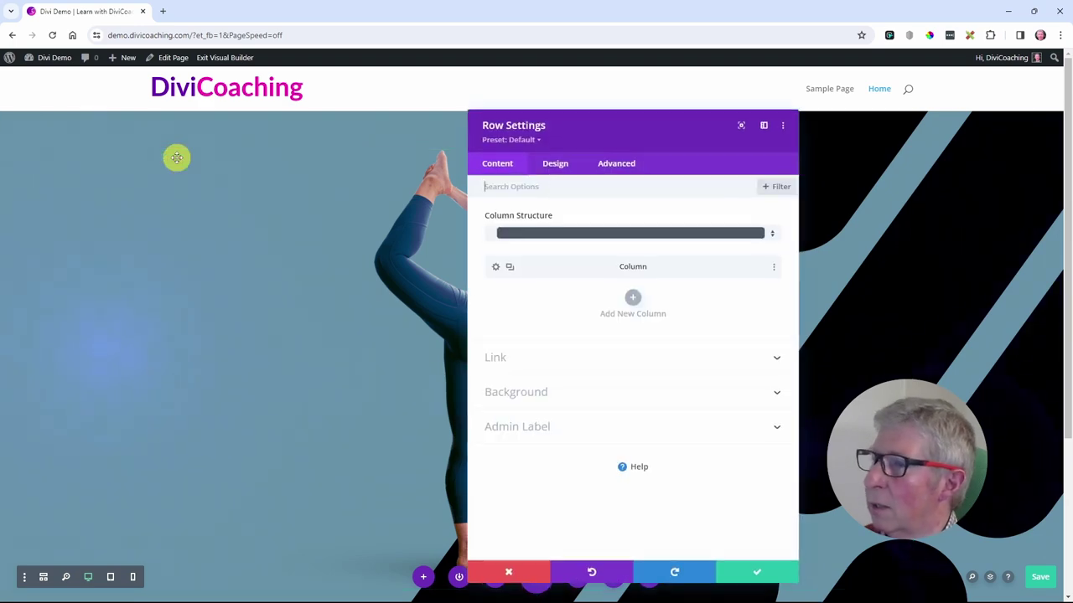
left_click(531, 395)
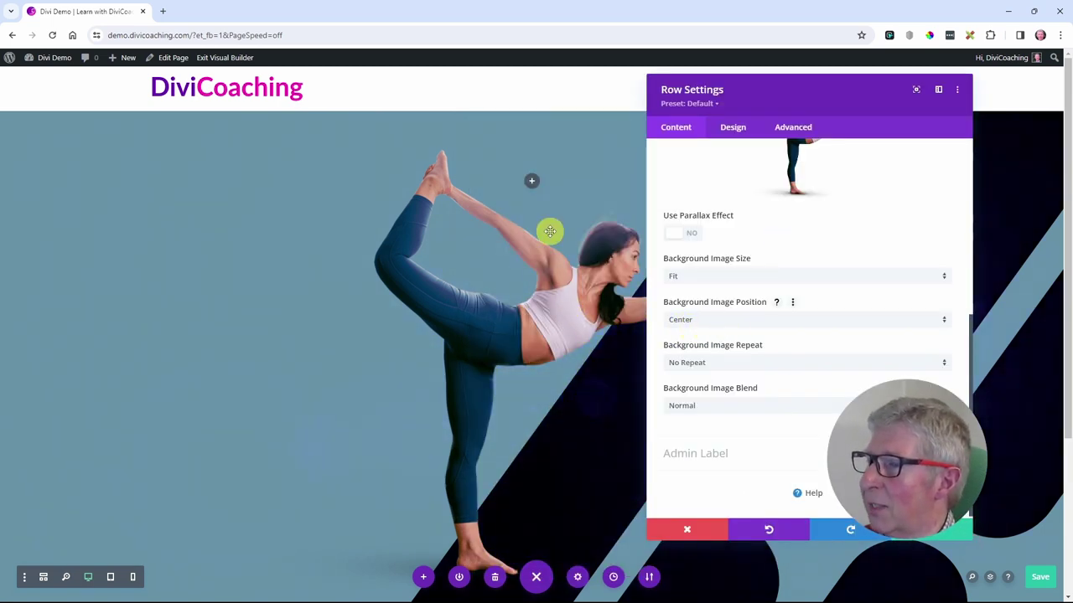
left_click_drag(766, 88, 202, 103)
left_click(153, 334)
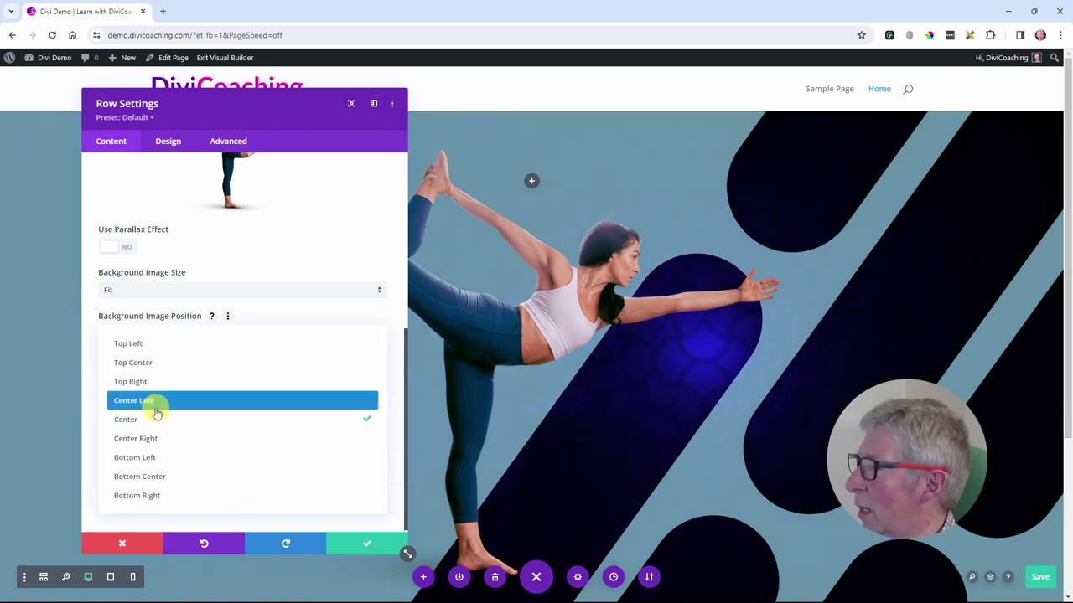
left_click(146, 440)
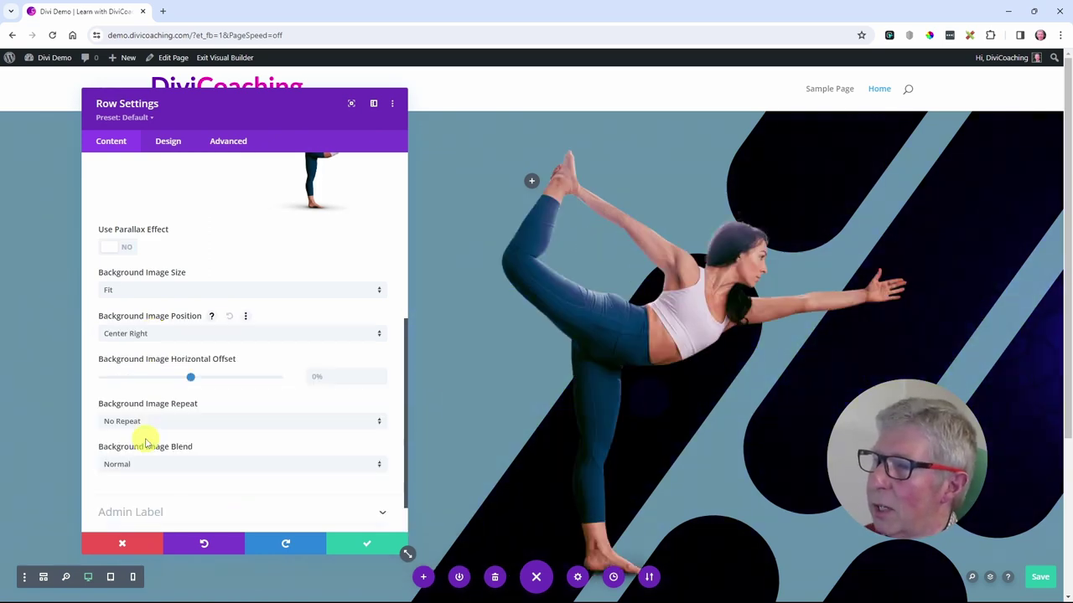
left_click(354, 546)
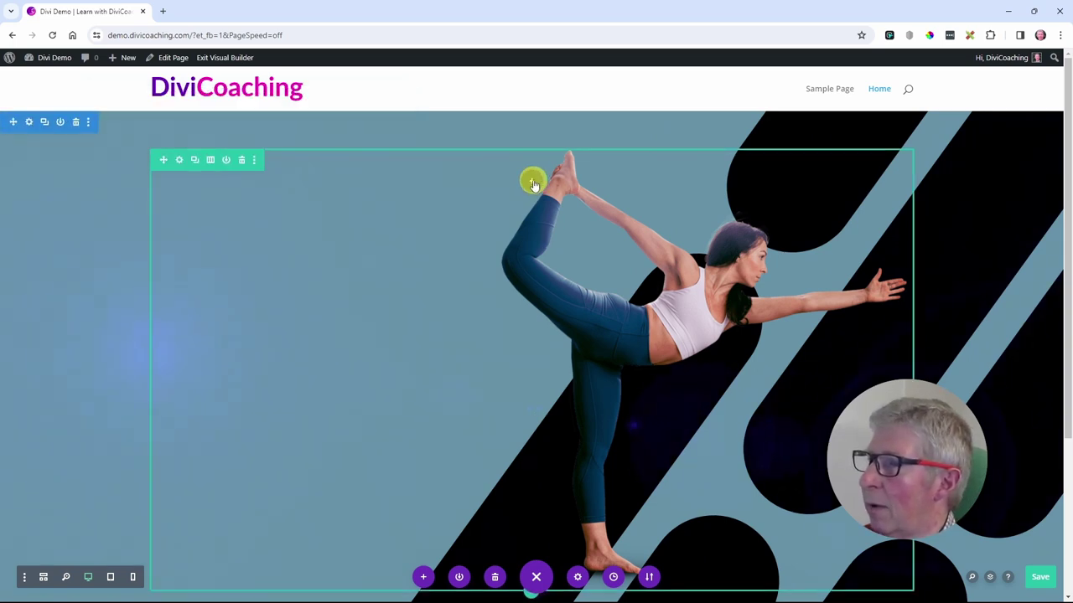
Step: Add a Text module to the row, replacing its placeholder with the wellbeing coach message beginning "Welcome to a journey of transformation and empowerment"
left_click(533, 185)
left_click(433, 343)
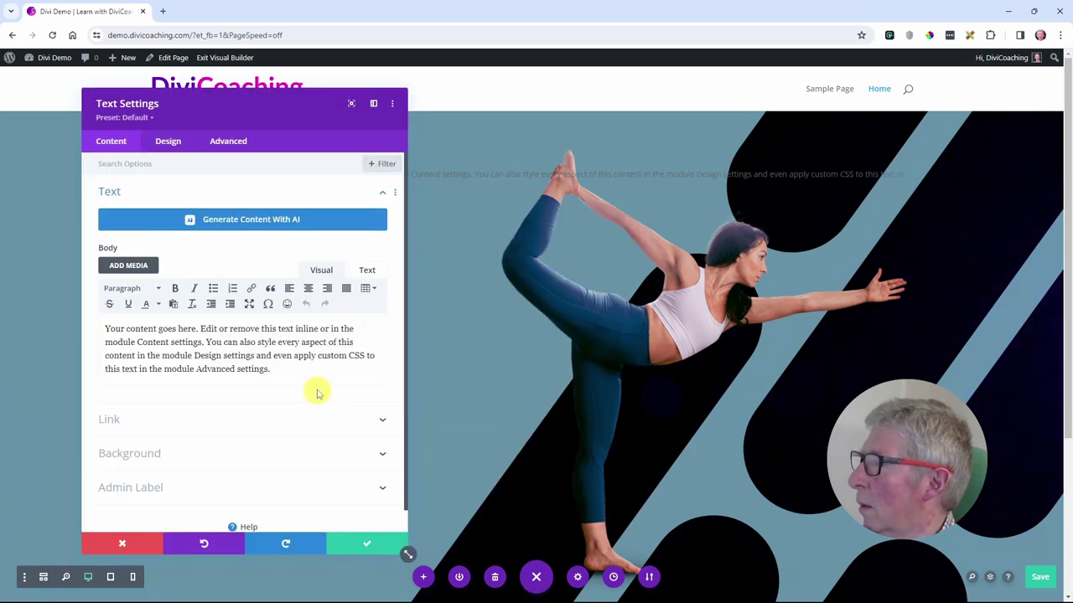
left_click_drag(285, 373, 101, 327)
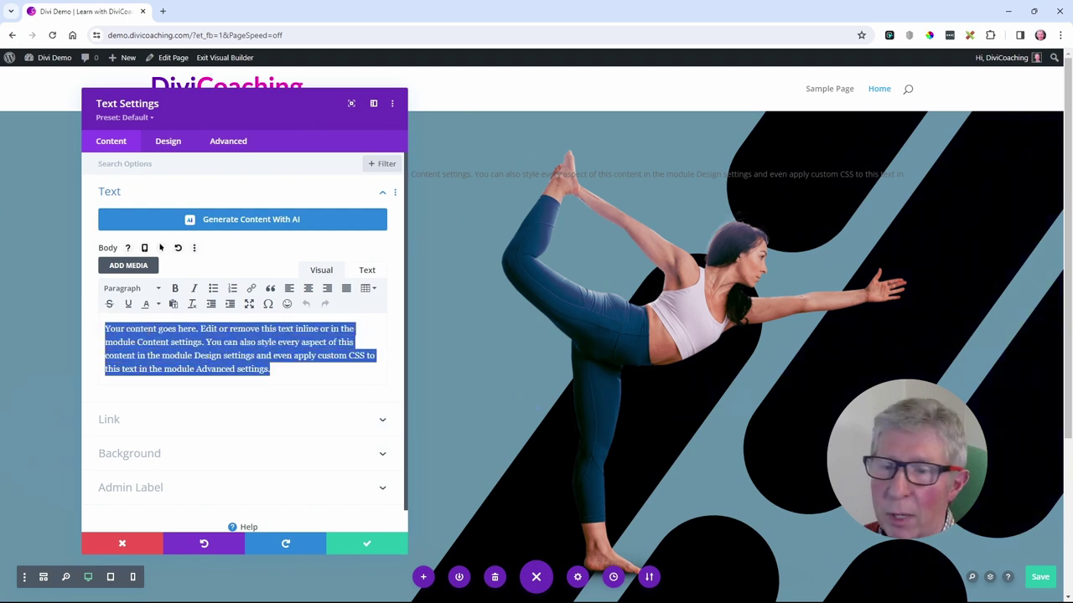
type("Welcome to a journey of transformation and empowerment. As a dedicated wellbeing coach, I'm here to guide you towards a life of balance, purpose, and fulfilment.")
key("Escape")
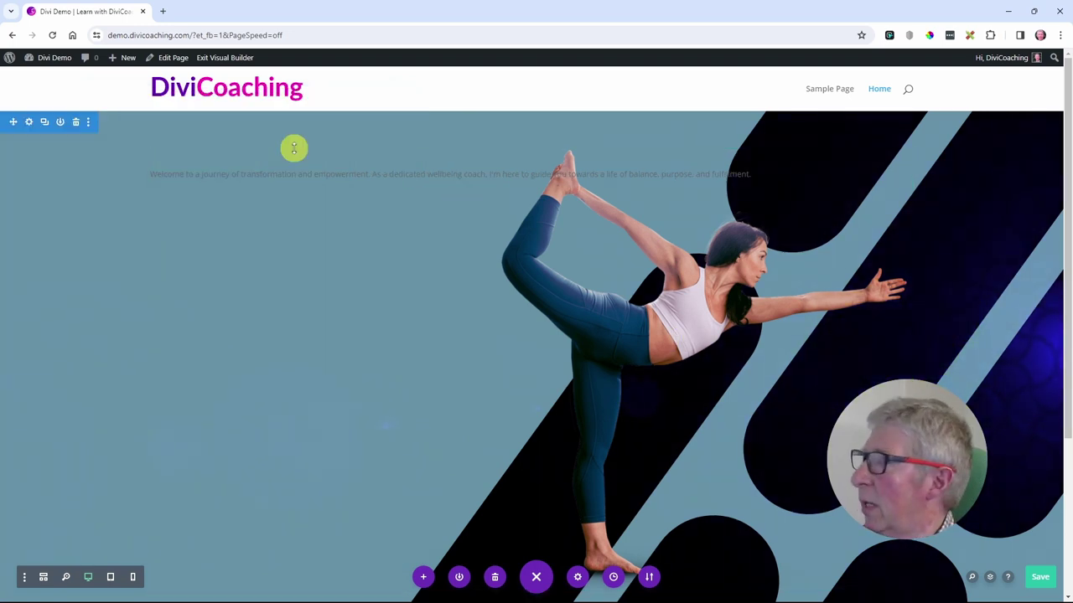
Step: Reopen the Text module's settings and format the entire welcome message as Heading 1
left_click(510, 173)
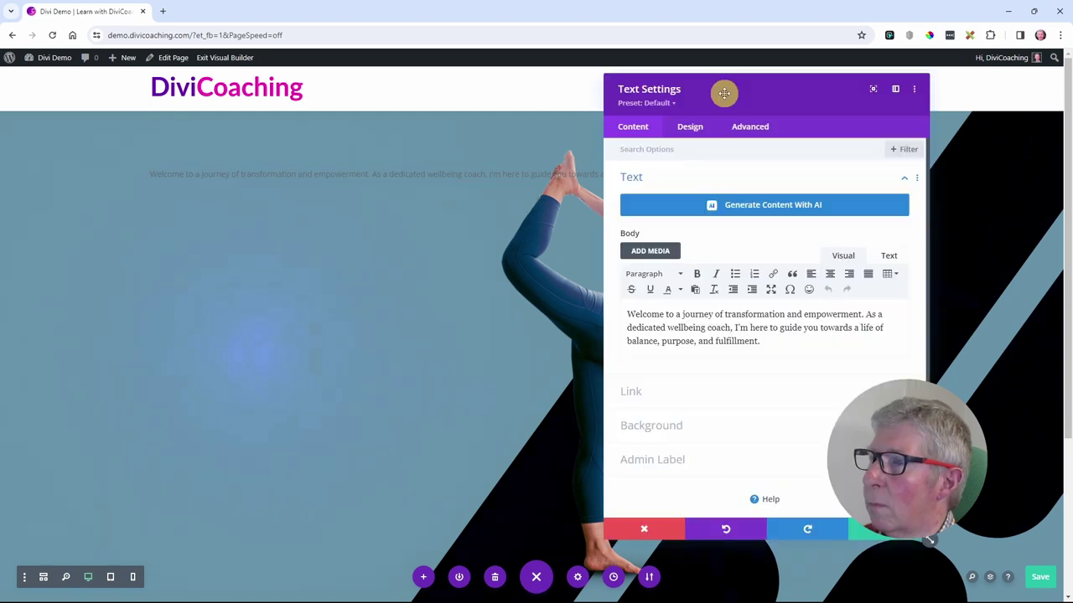
left_click_drag(762, 342, 624, 312)
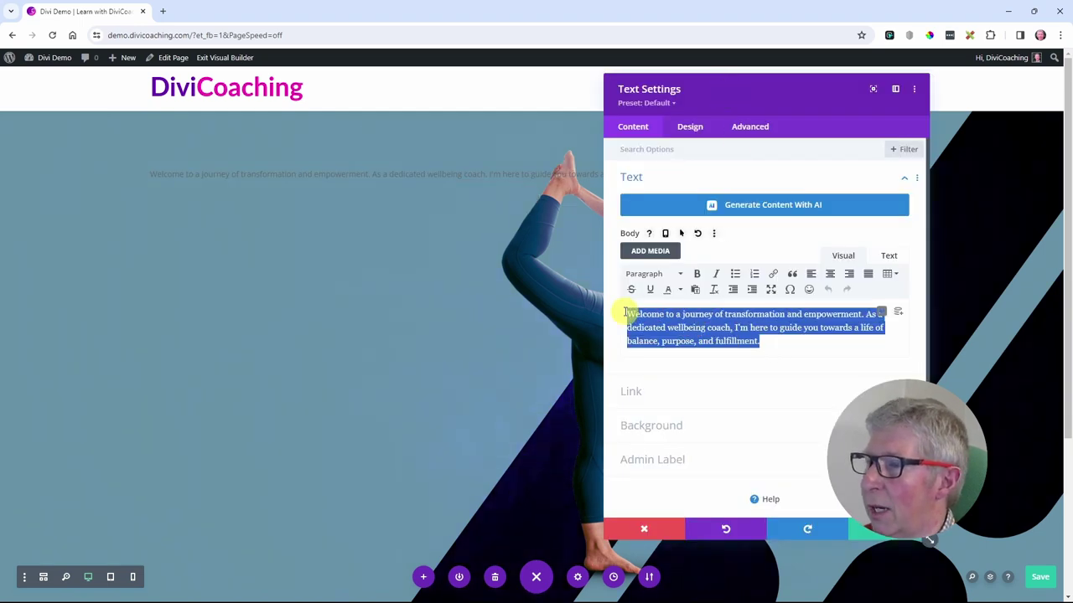
left_click(679, 274)
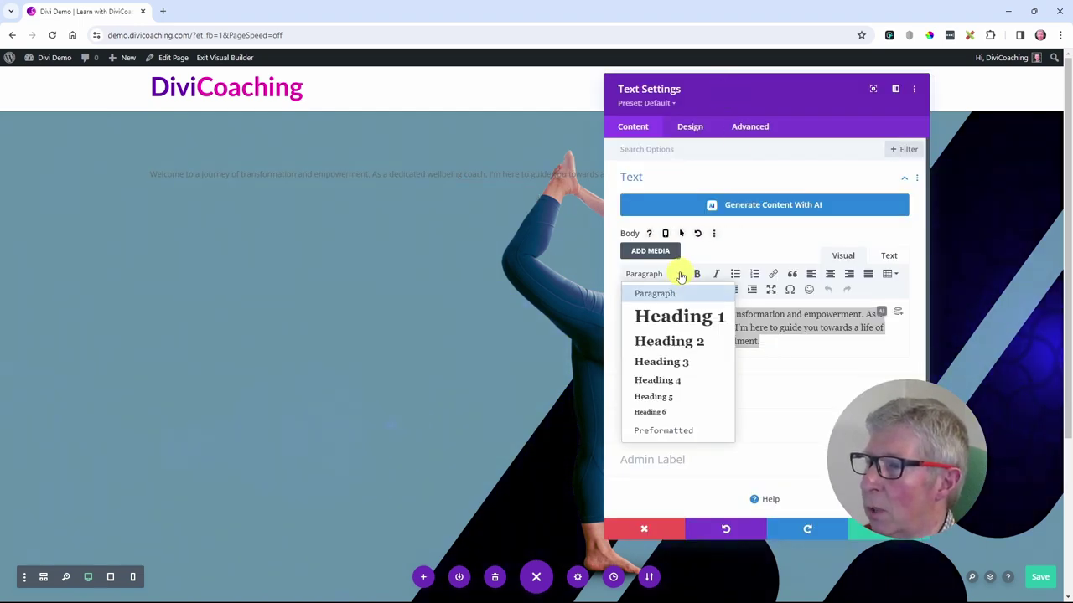
left_click(660, 319)
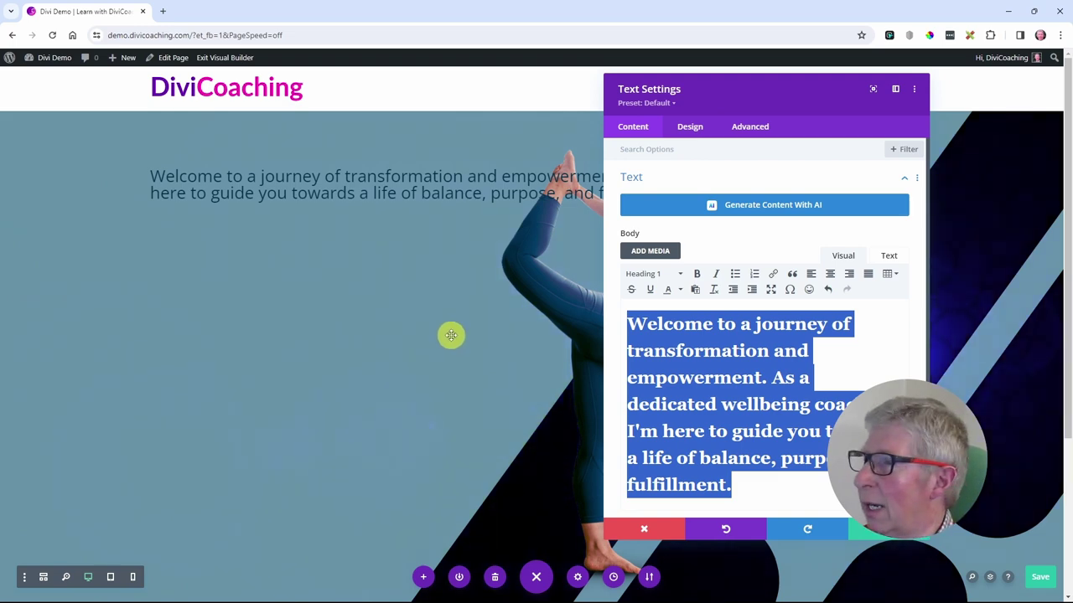
Step: Style the module's H1 heading text in white, with a text size of 48px and a line height of 1.2em
left_click(693, 132)
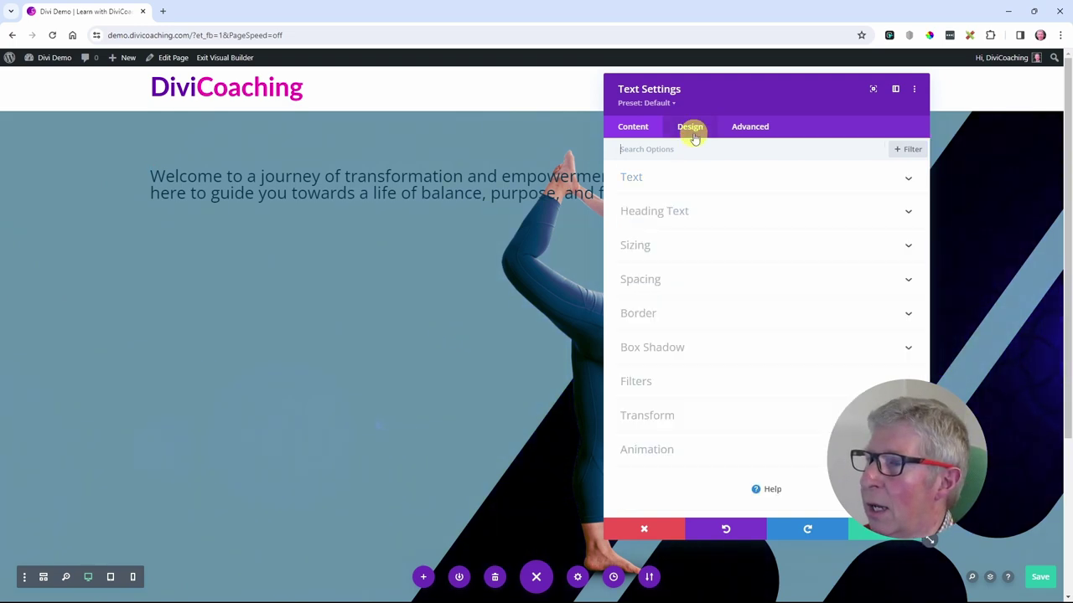
left_click(648, 211)
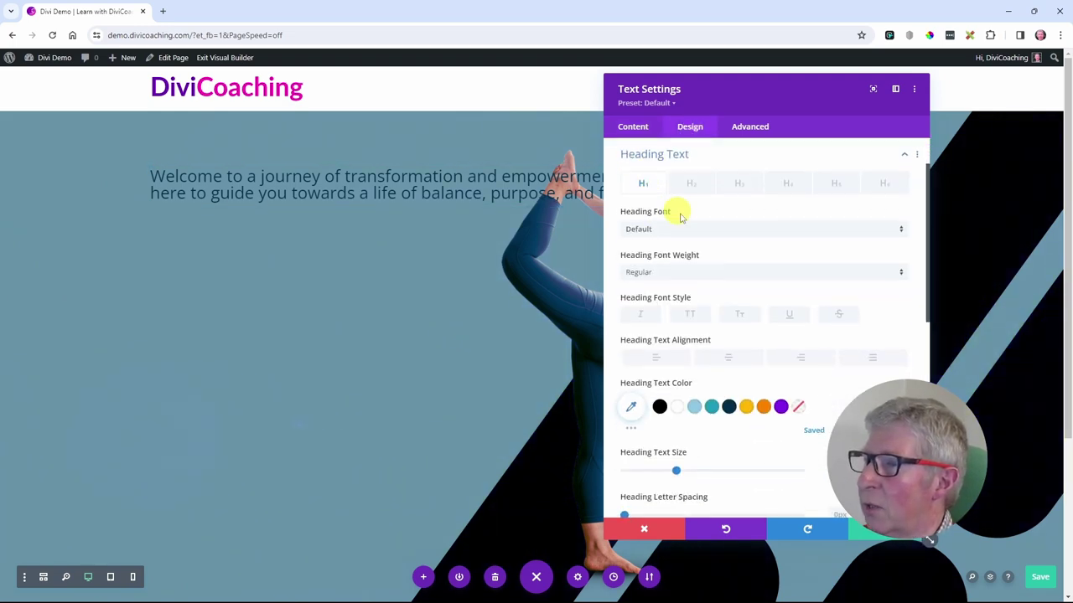
left_click(677, 406)
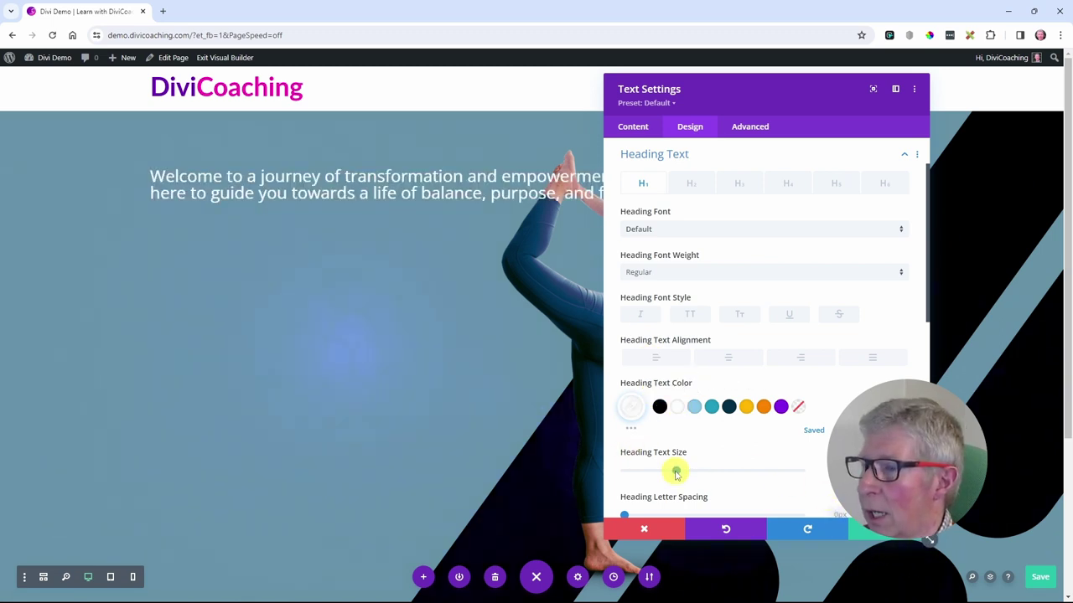
left_click_drag(677, 472, 708, 471)
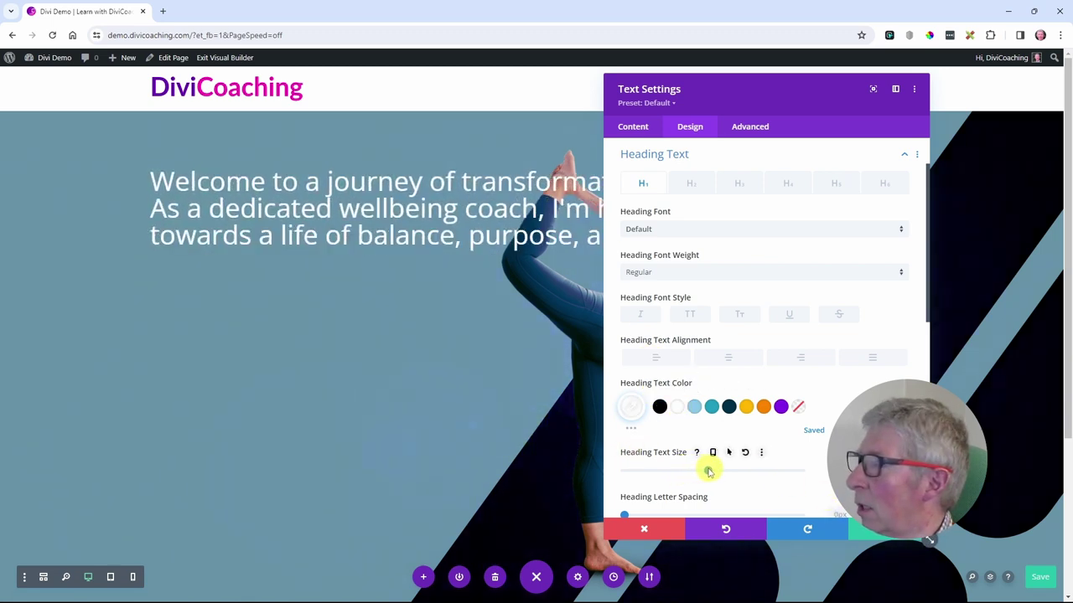
scroll(763, 359, "down", 3)
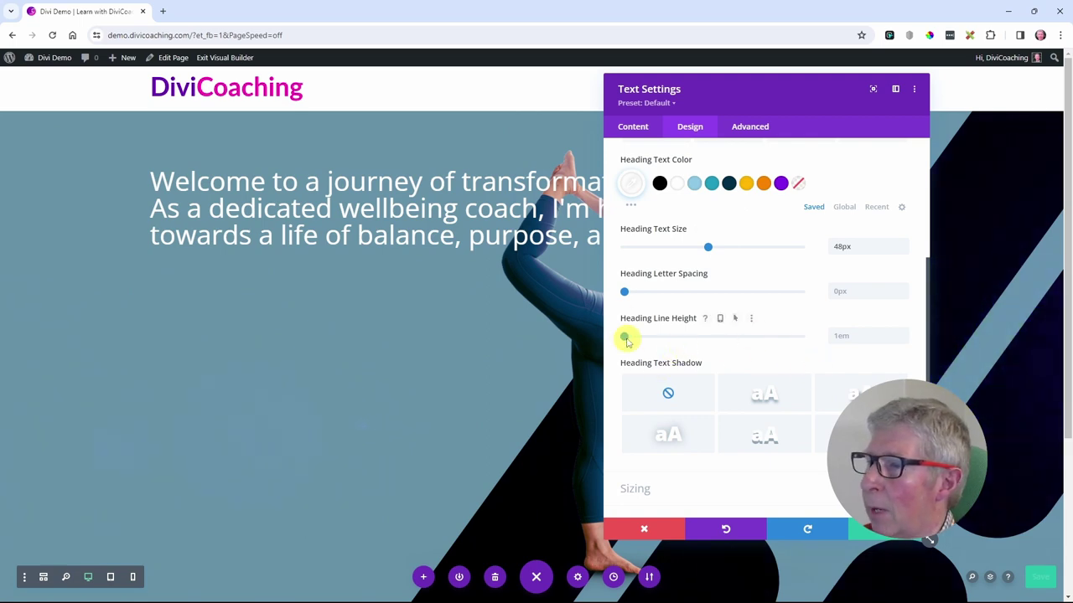
left_click_drag(624, 336, 643, 338)
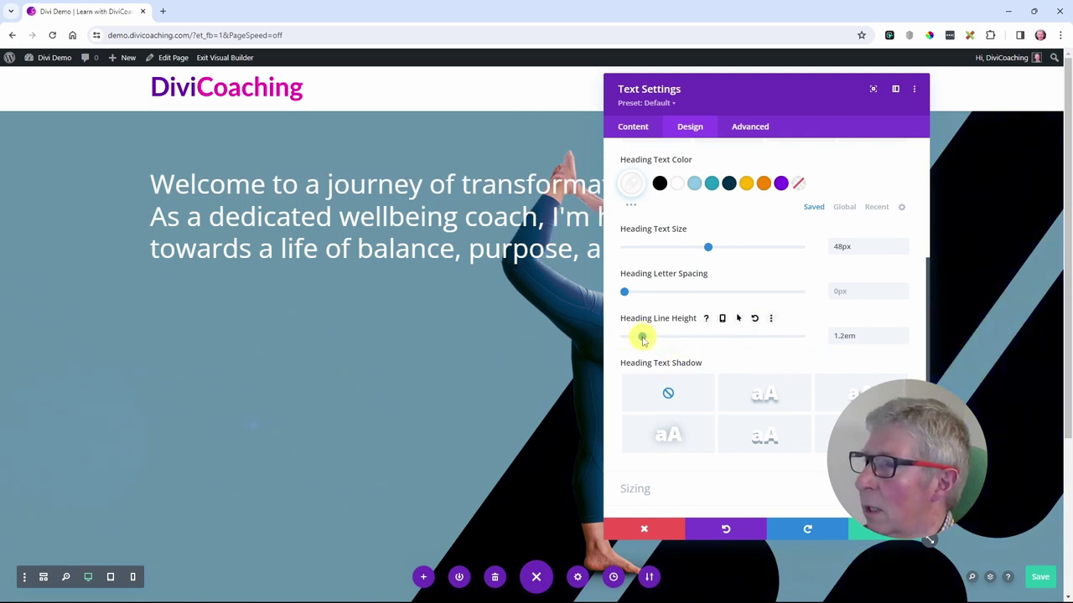
Step: Narrow the Text module's width to 44% so the heading stays clear of the yoga figure
left_click_drag(731, 92, 827, 342)
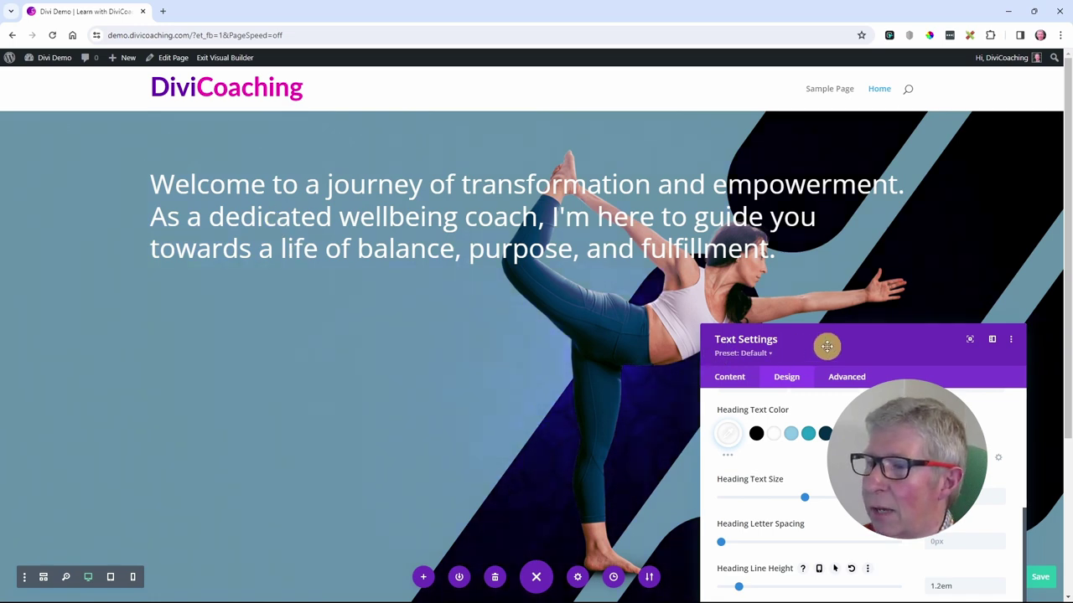
left_click_drag(827, 346, 797, 164)
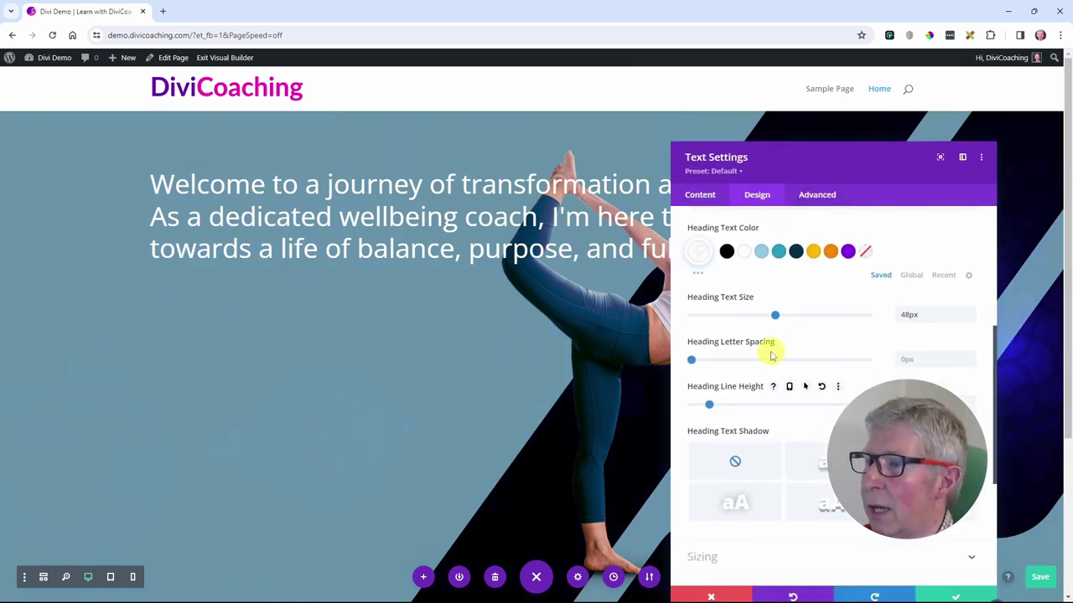
scroll(771, 352, "down", 3)
left_click(737, 326)
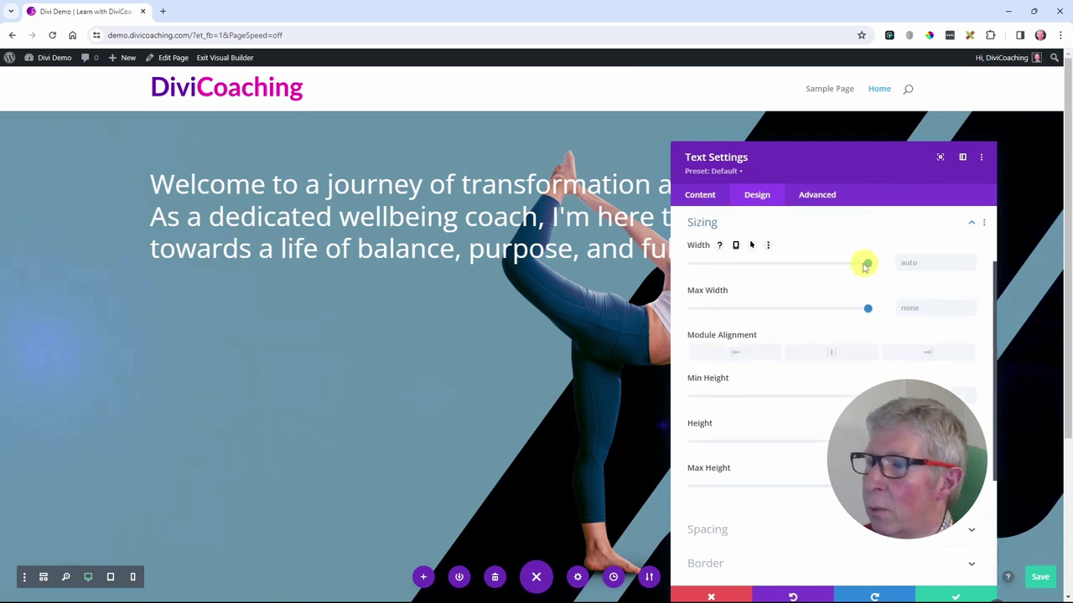
left_click_drag(865, 267, 771, 268)
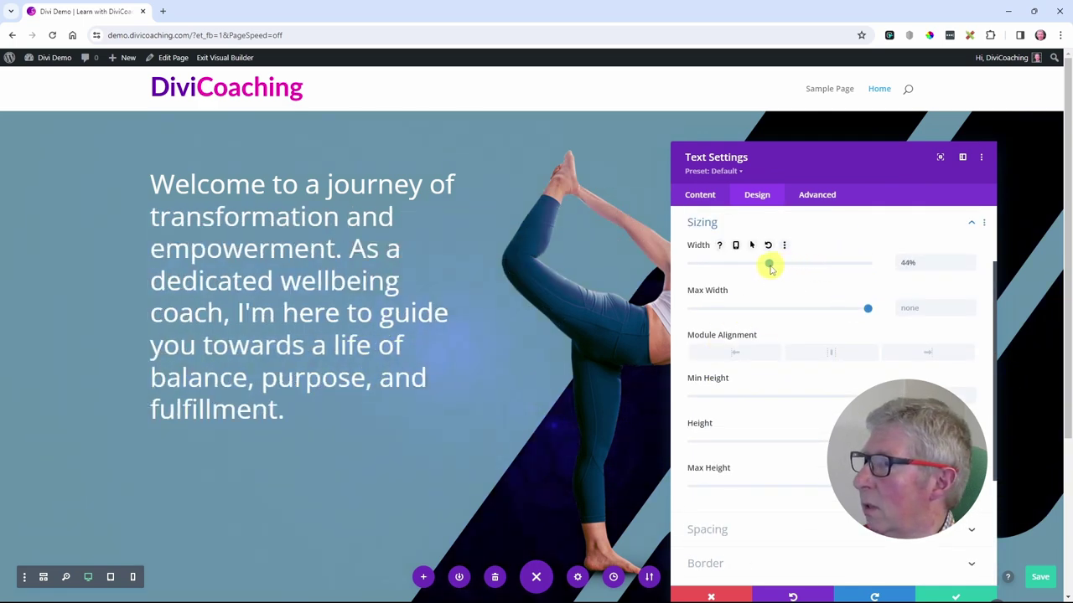
Step: Save the Text module and the page, and exit the Visual Builder to view the live homepage
left_click(955, 595)
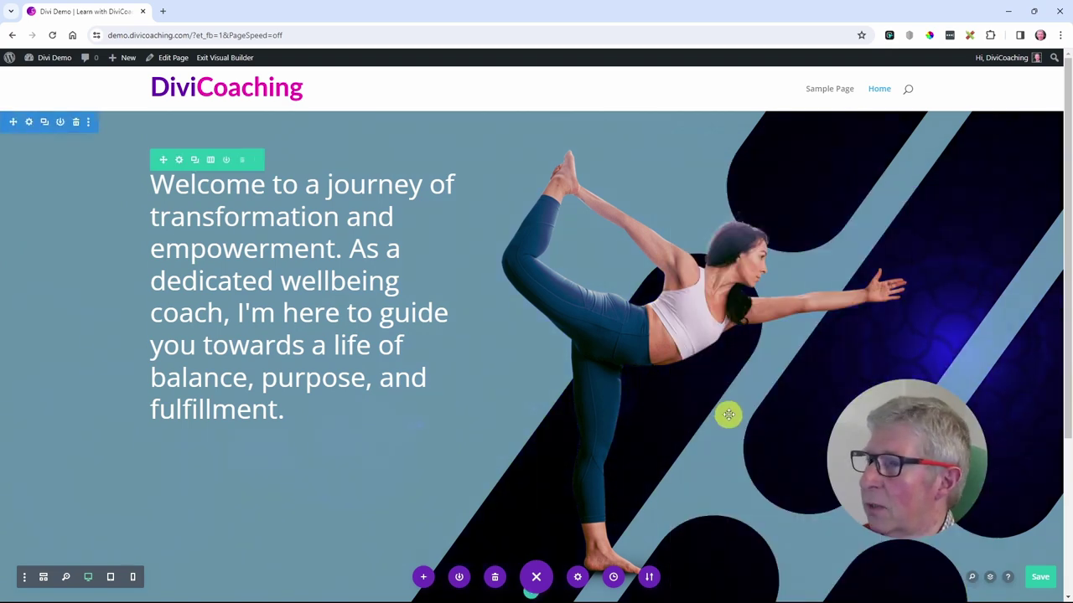
left_click(1041, 576)
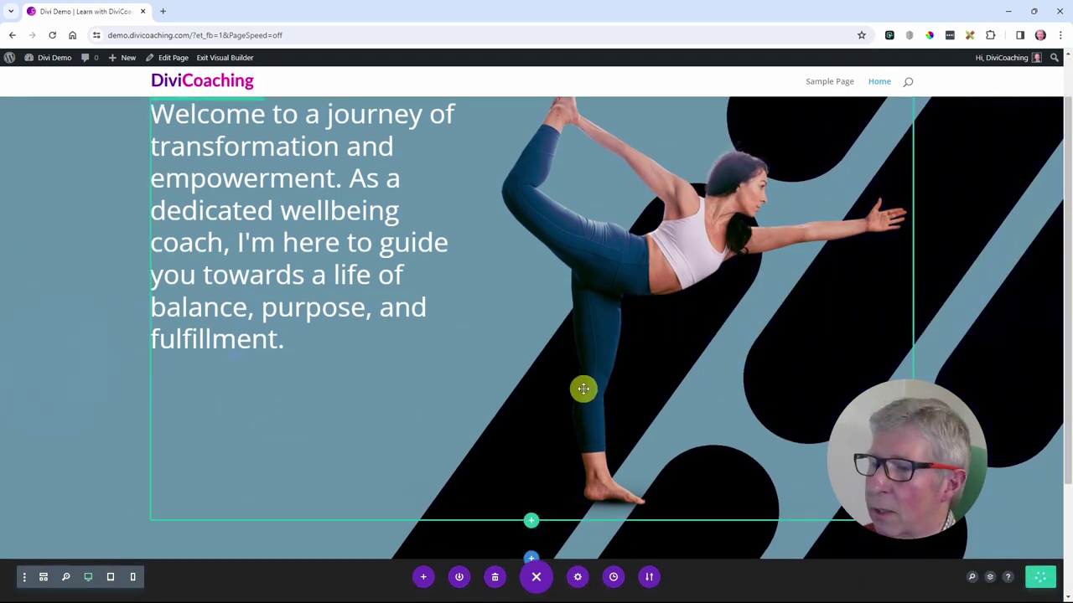
left_click(225, 57)
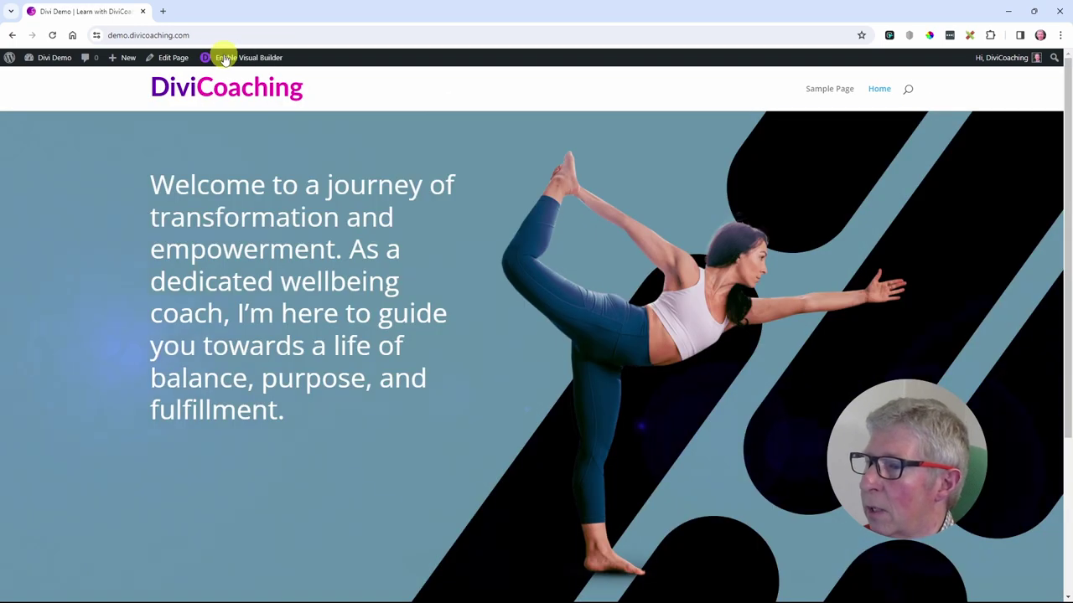
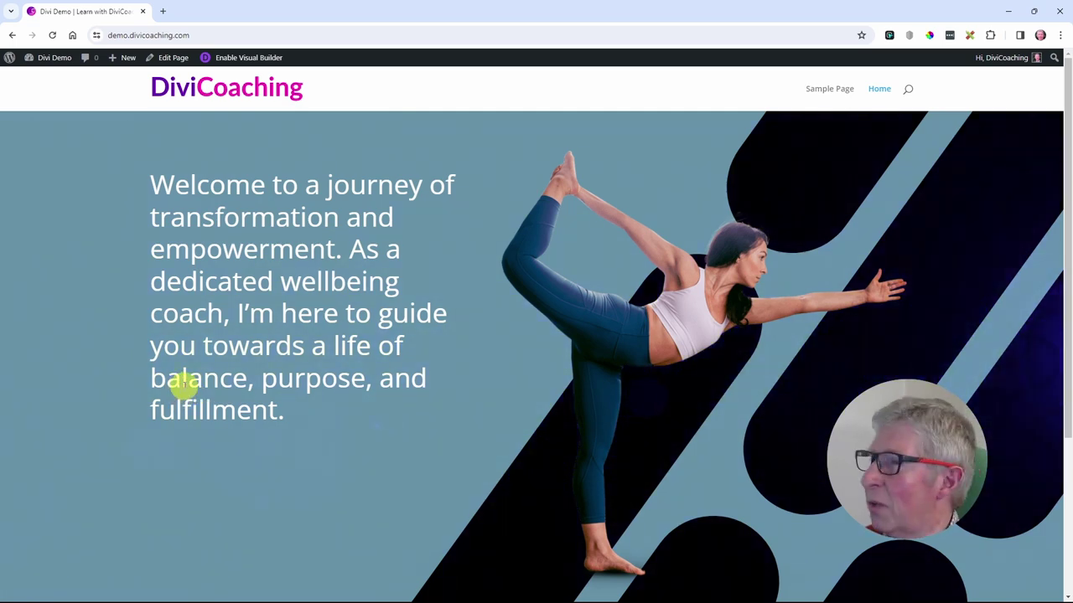
Step: Re-enable the Visual Builder and give the section the admin label "Trainer Hero Section", saving the section settings
left_click(233, 64)
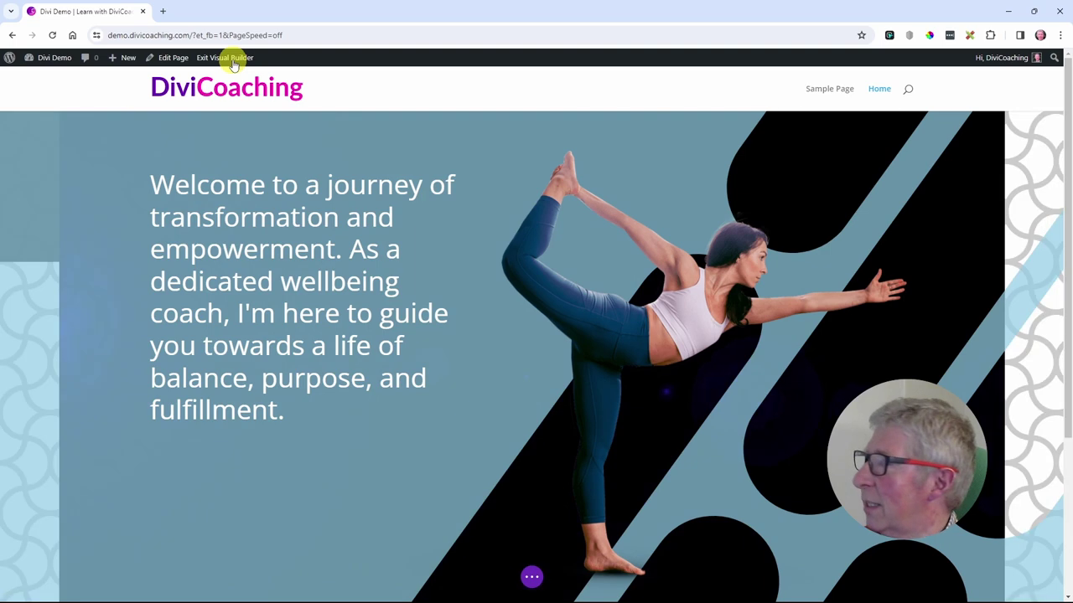
mouse_move(19, 162)
left_click(29, 123)
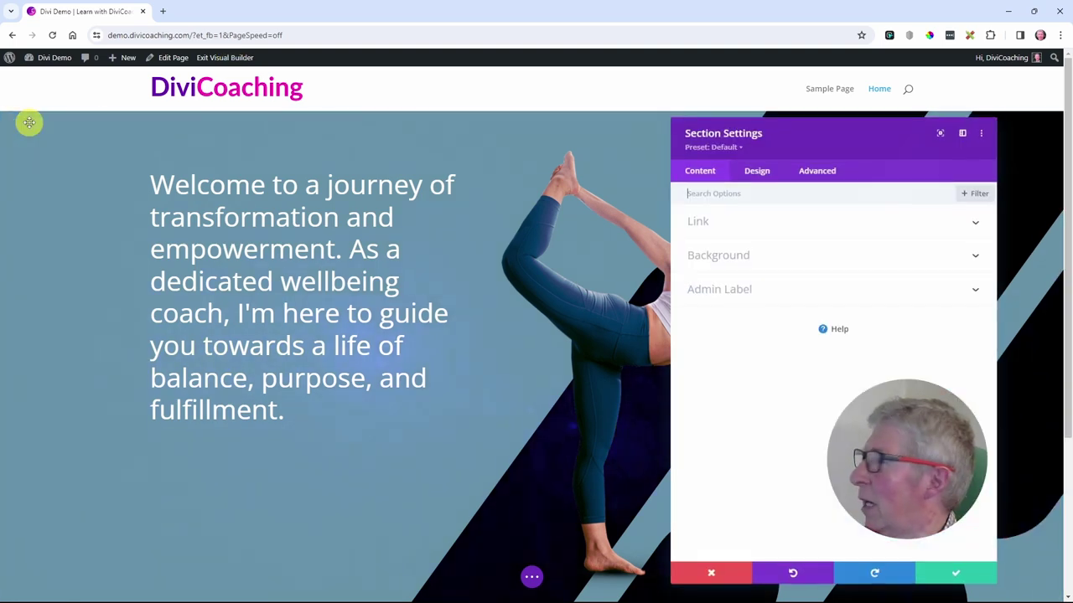
left_click(710, 291)
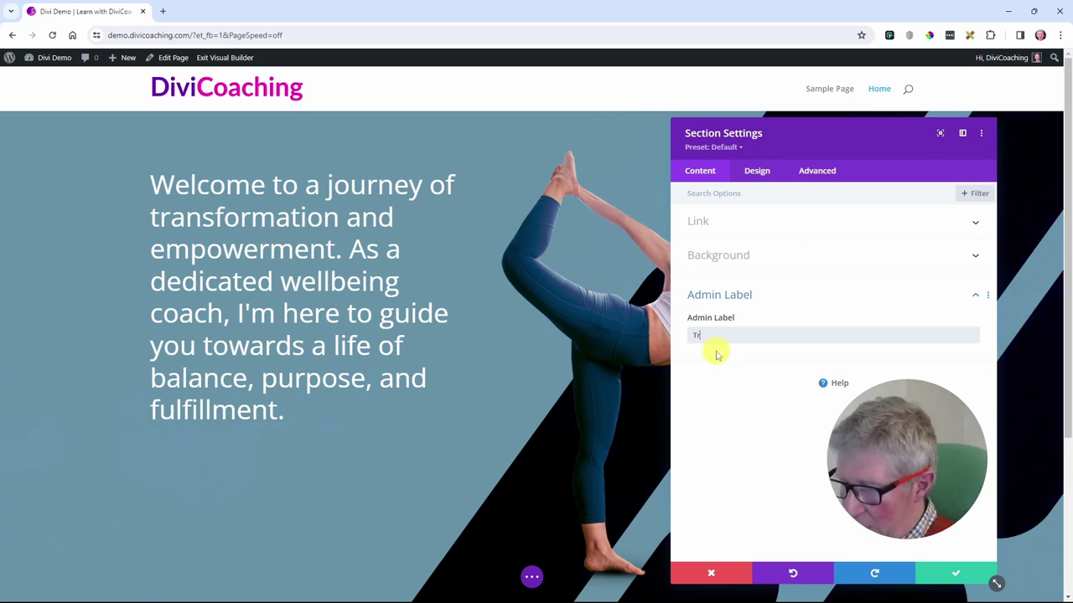
type("Trainer Hero Section")
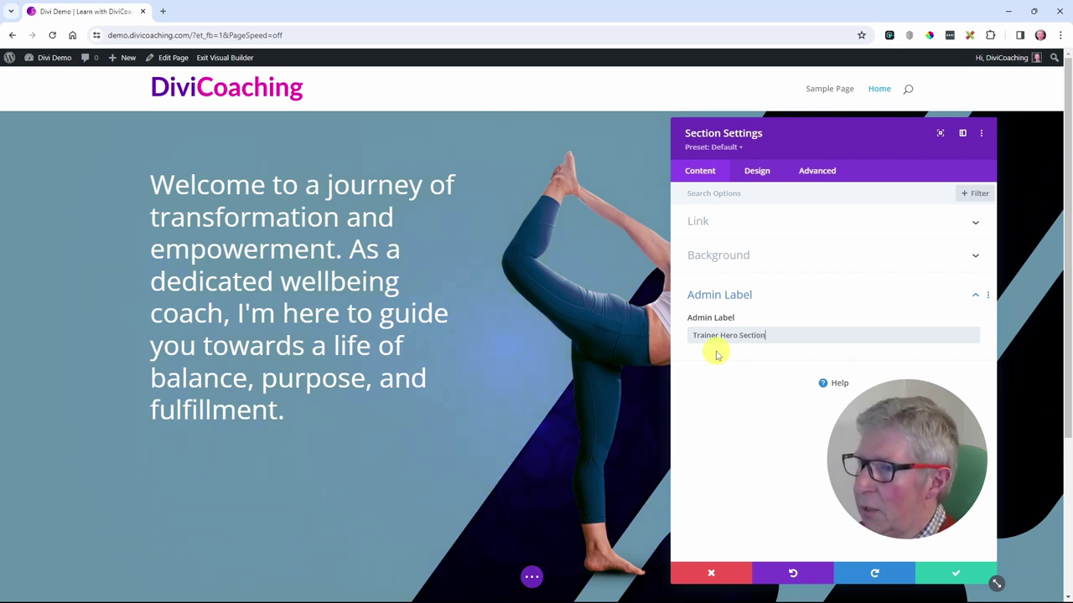
left_click(957, 575)
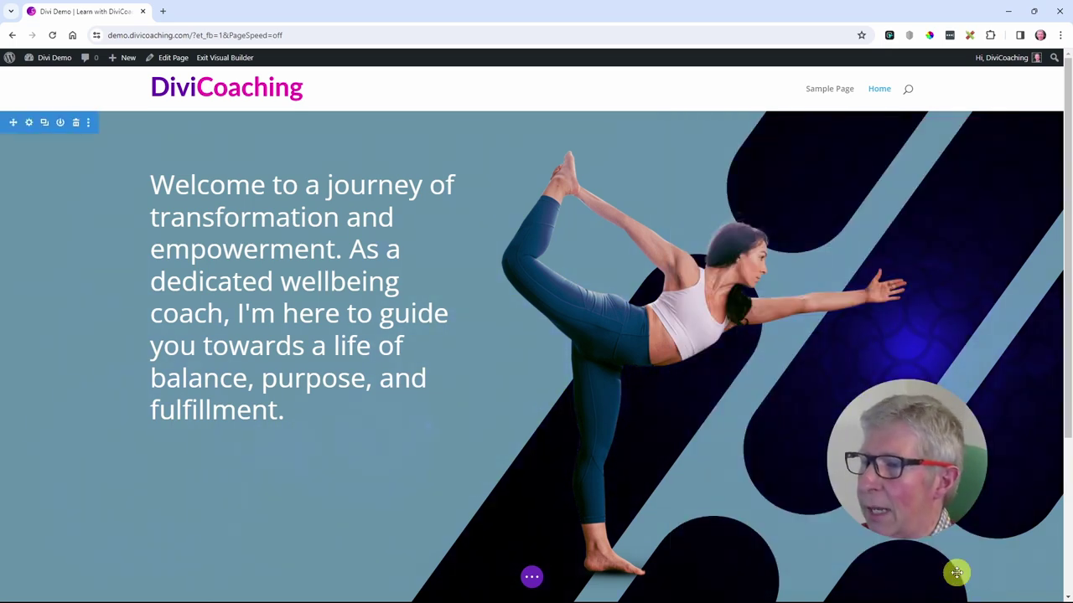
Step: Check the section's label in the Layers list and close the list
left_click(533, 585)
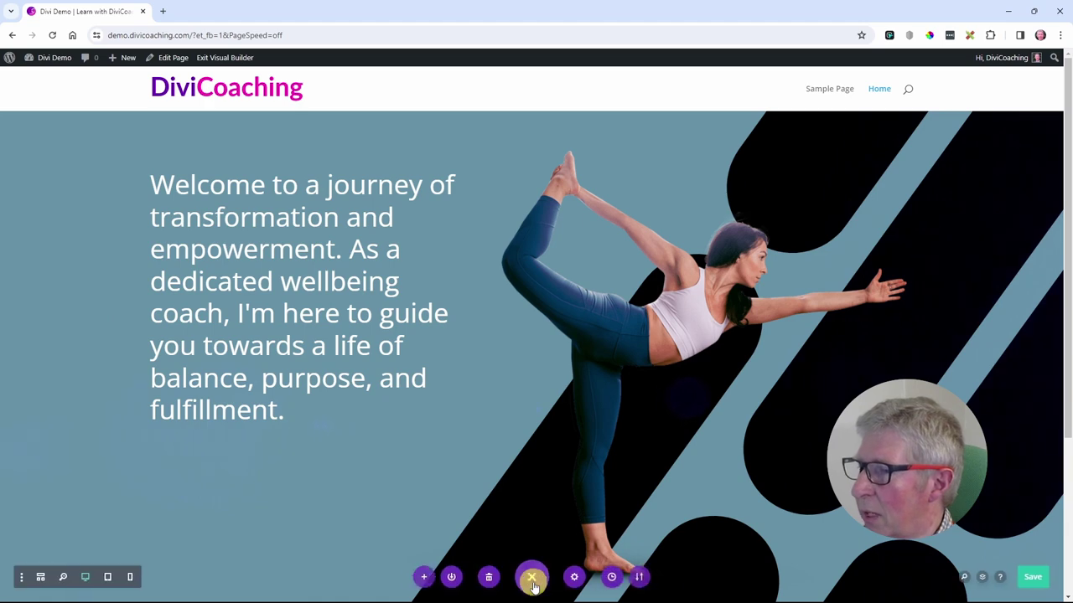
left_click(981, 578)
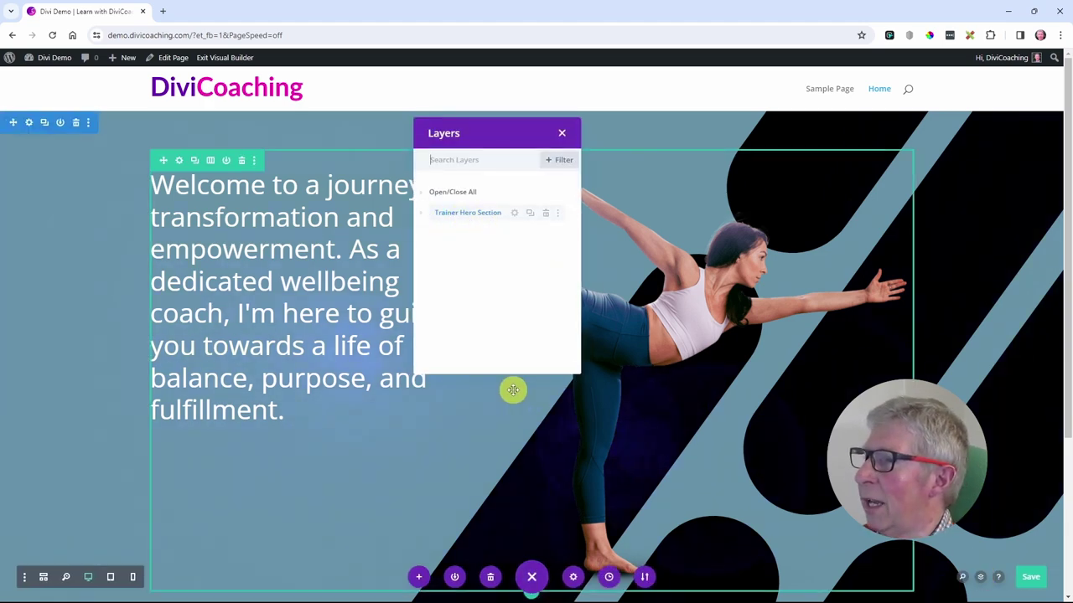
left_click(562, 135)
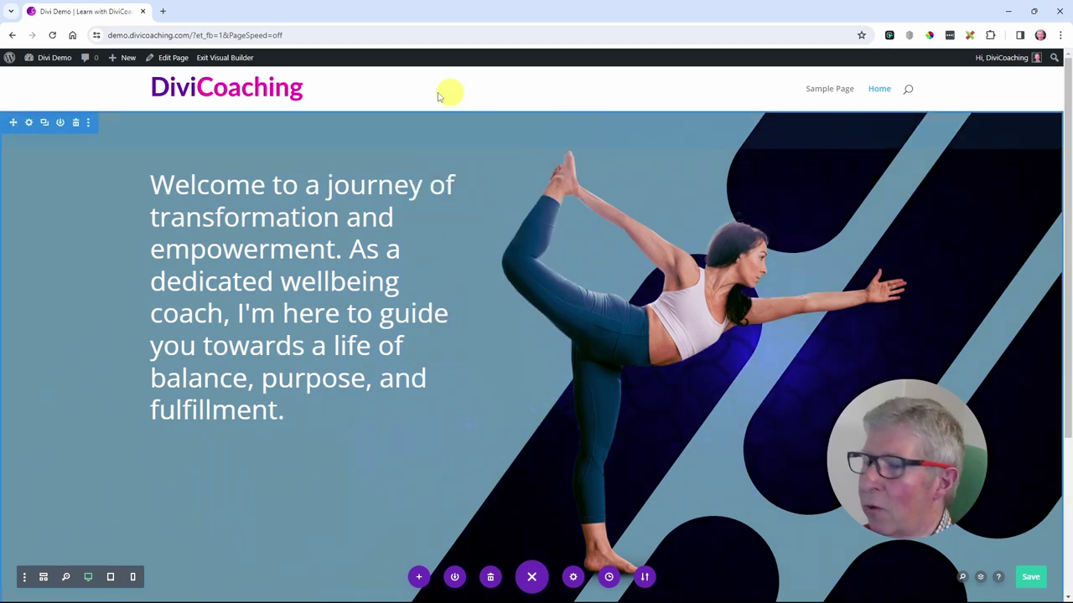
Step: Save the page and inspect its structure in wireframe view, returning to desktop view
left_click(1031, 582)
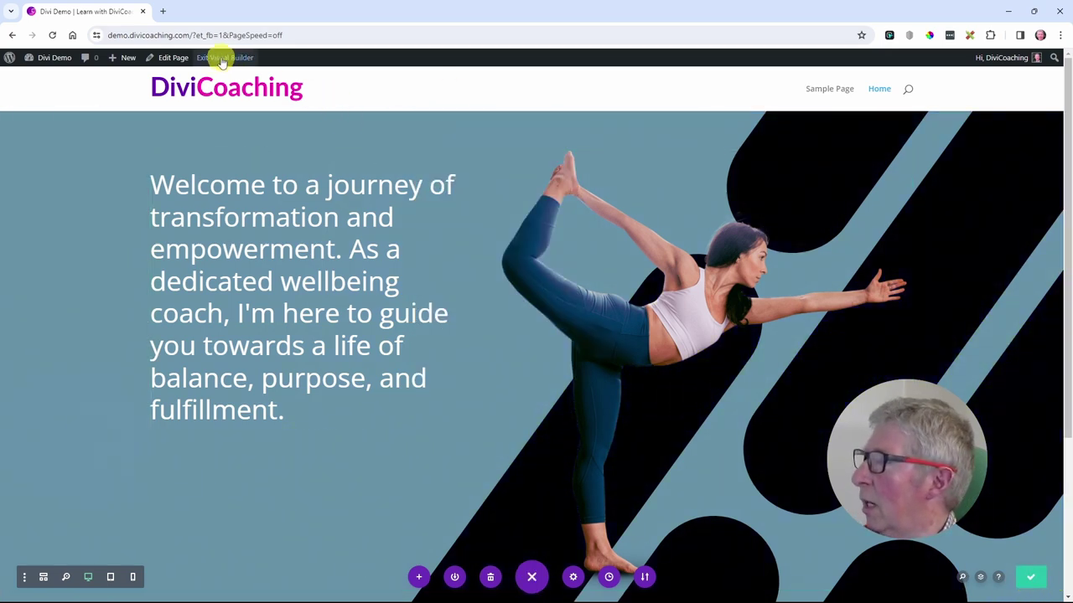
left_click(44, 577)
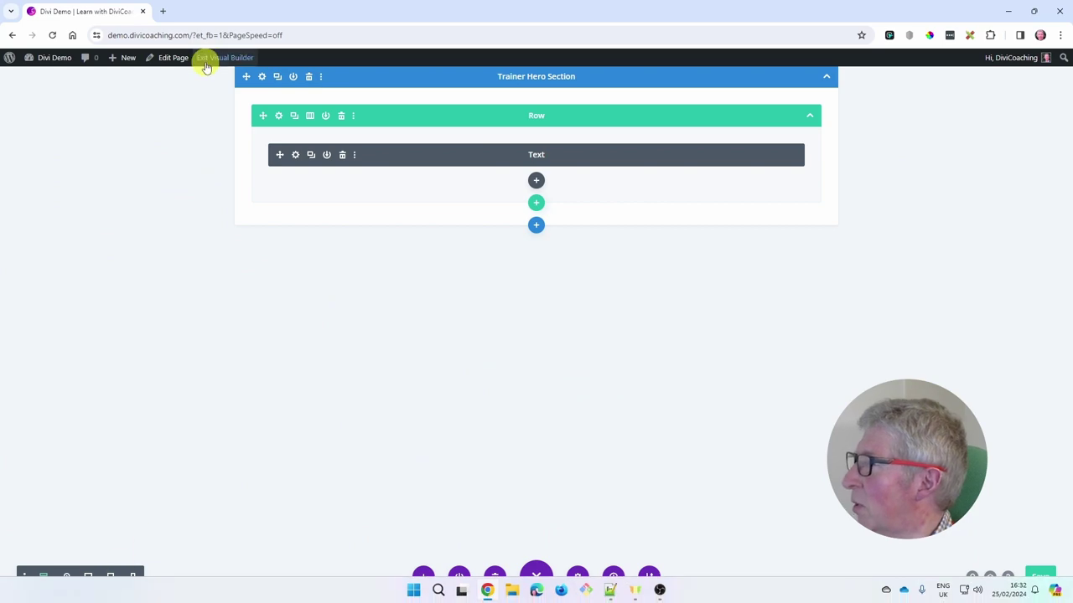
left_click(89, 577)
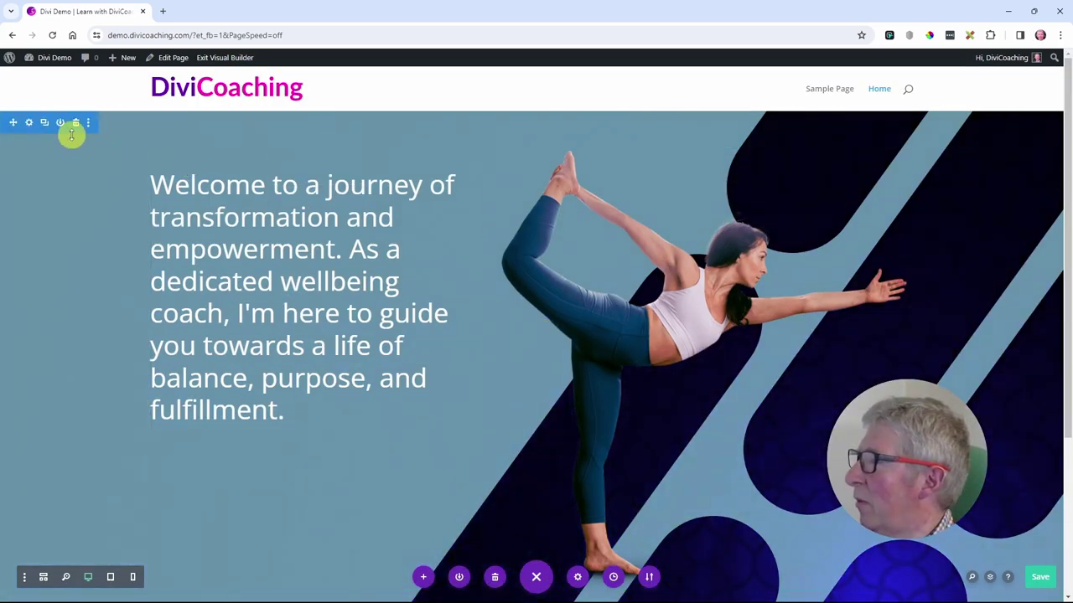
Step: Open the hero section's settings and review its Design, Advanced and Content option groups
left_click(28, 123)
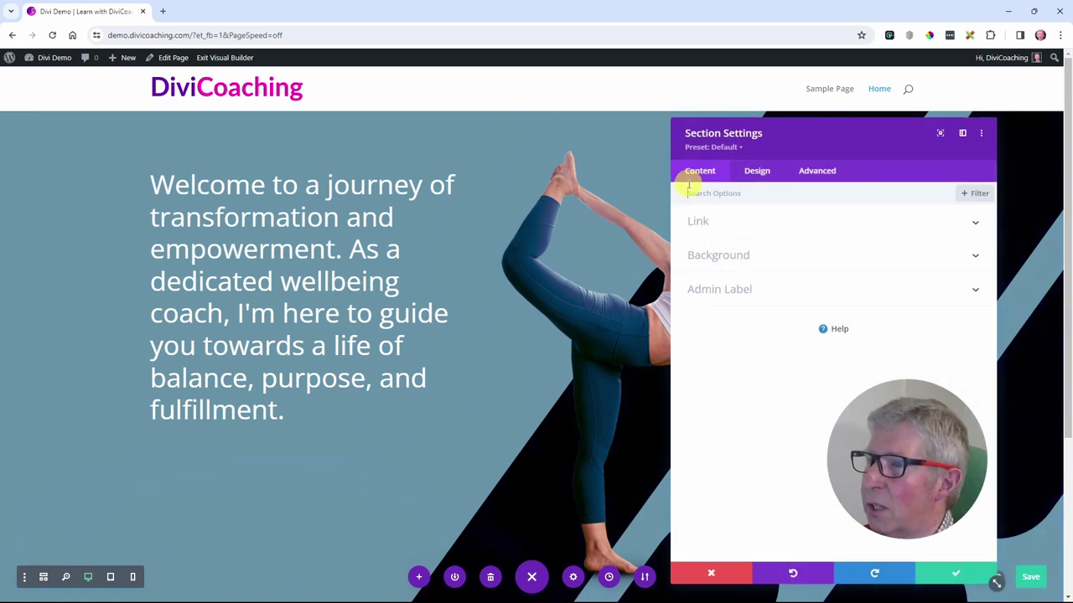
left_click(758, 173)
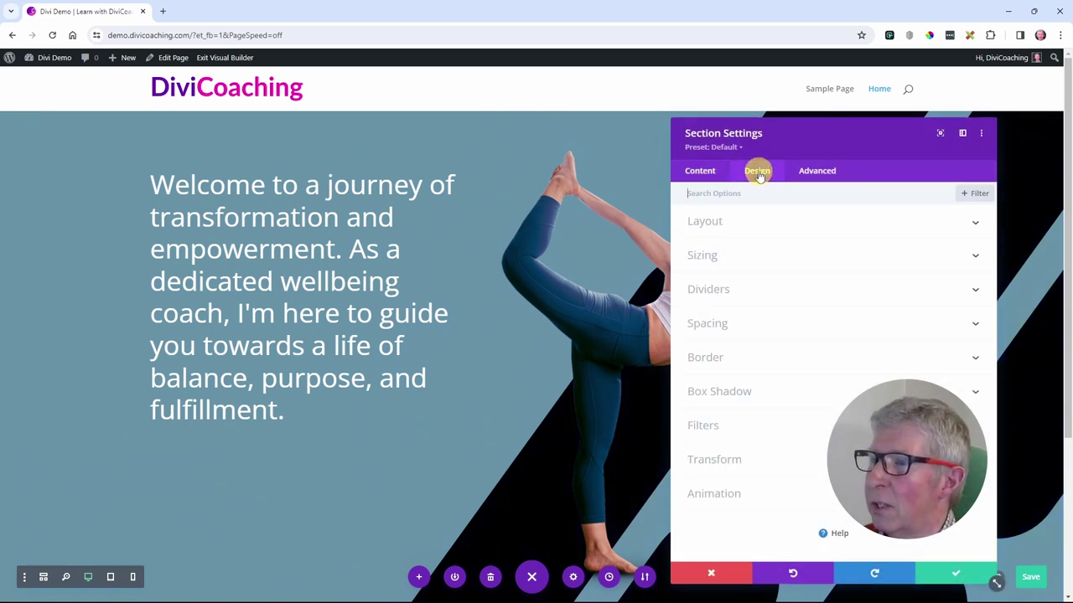
left_click(815, 172)
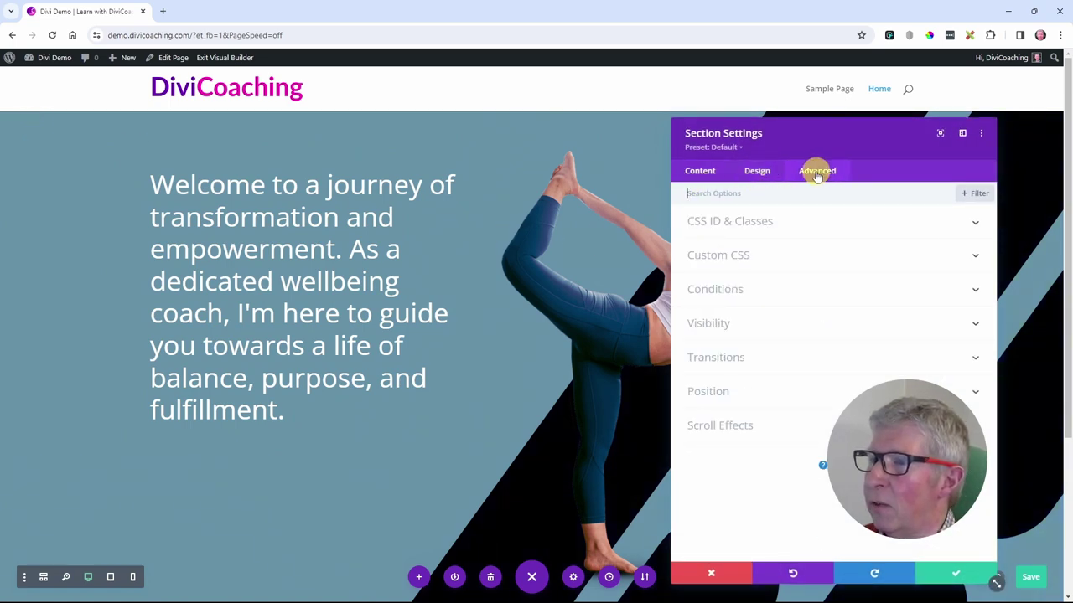
left_click(758, 171)
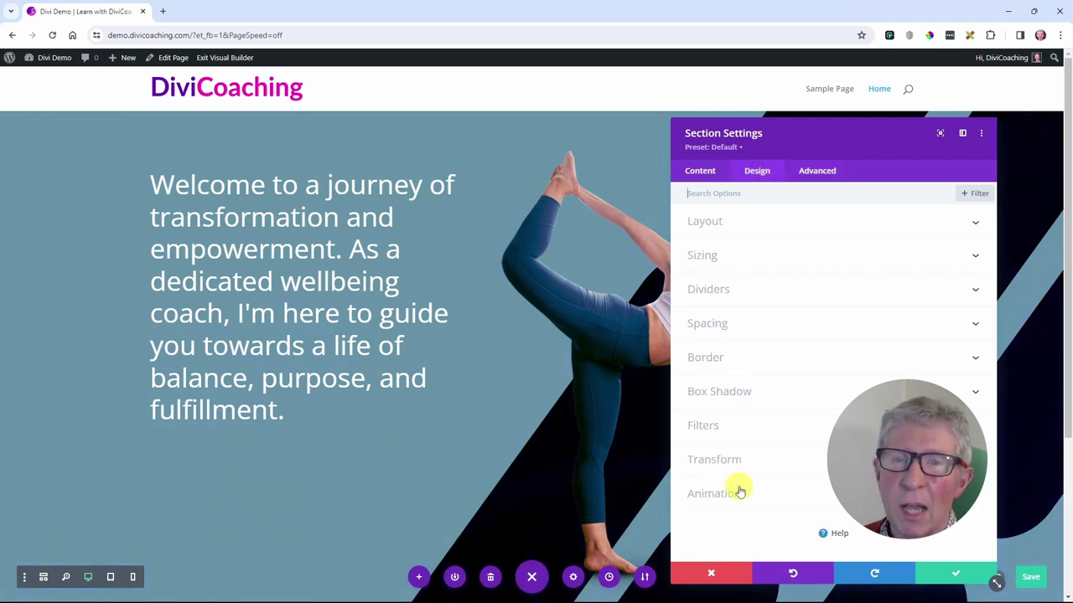
left_click(698, 174)
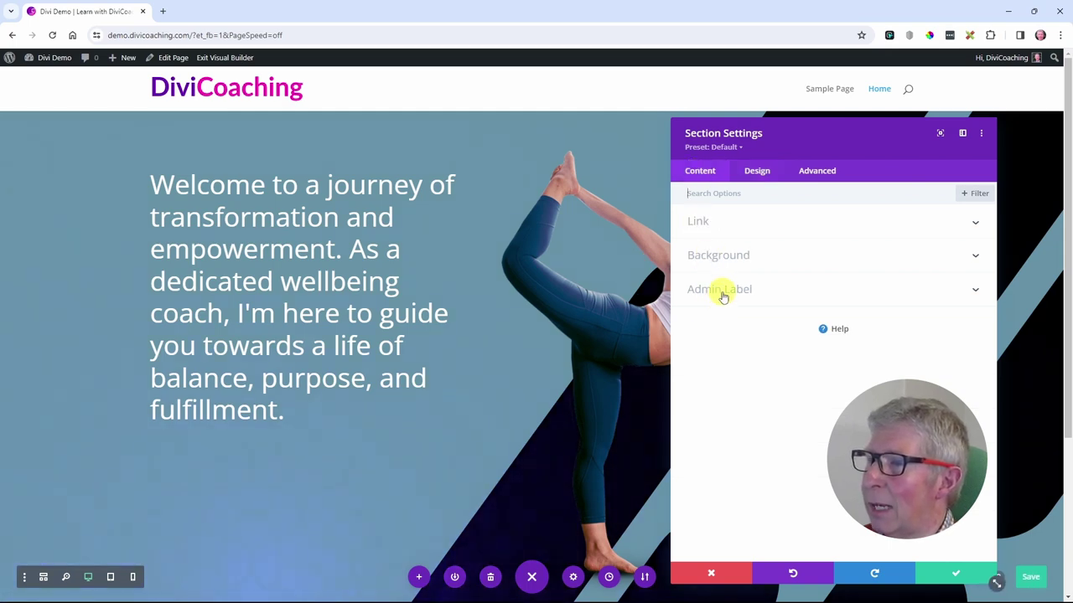
Step: Enable responsive options for the section's background and remove the MP4 background video from the tablet version
left_click(710, 255)
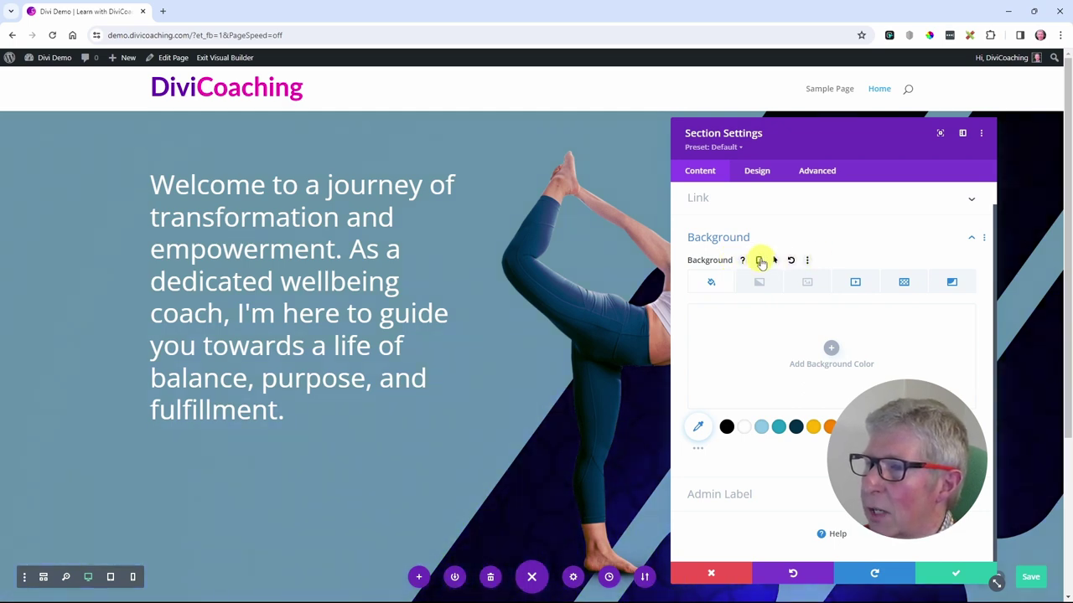
left_click(759, 260)
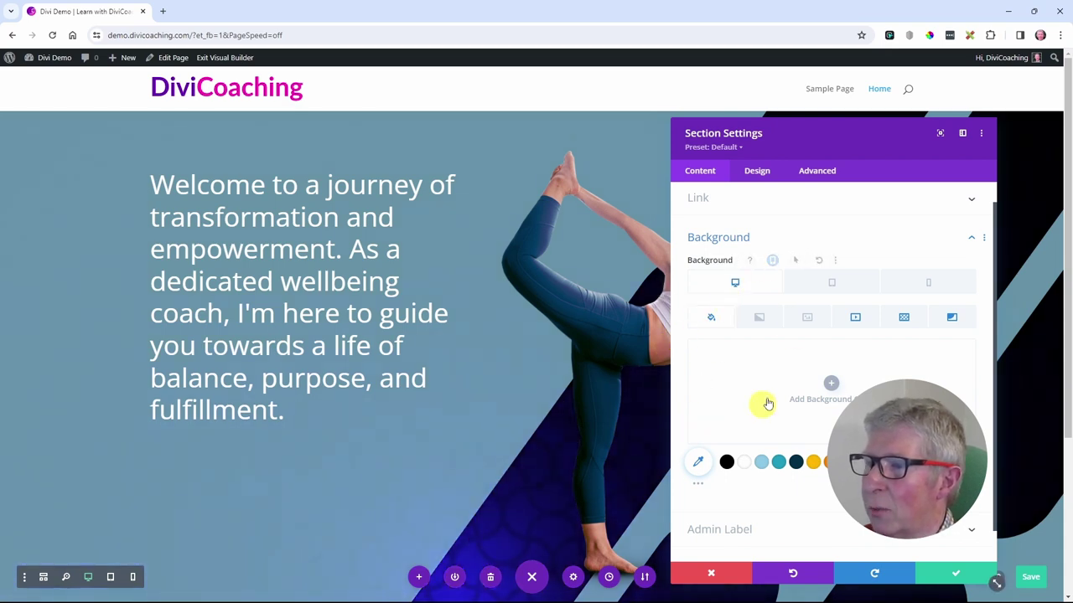
left_click(832, 286)
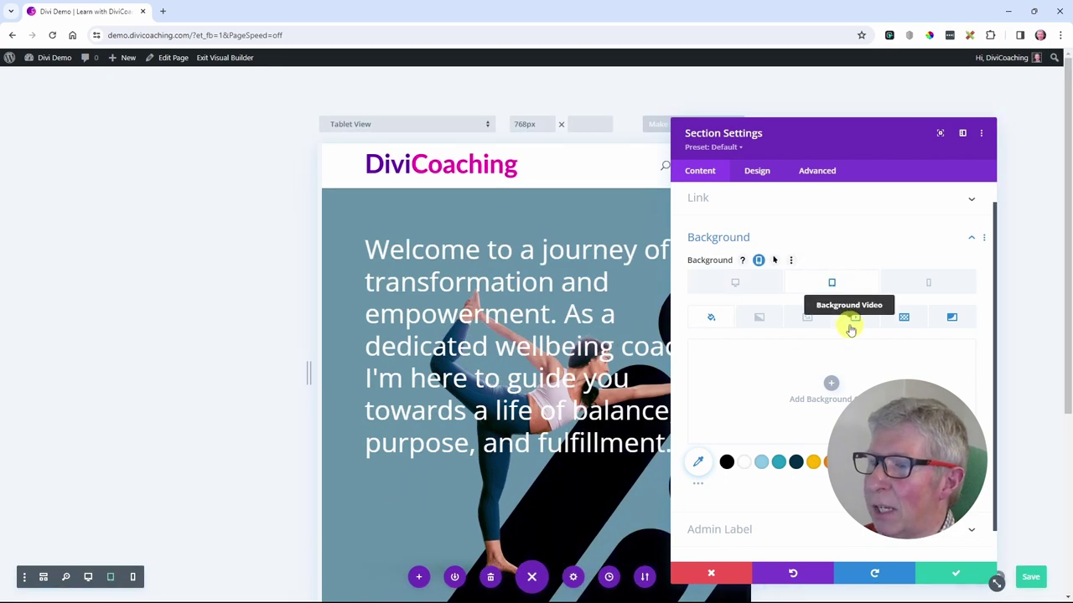
left_click(854, 320)
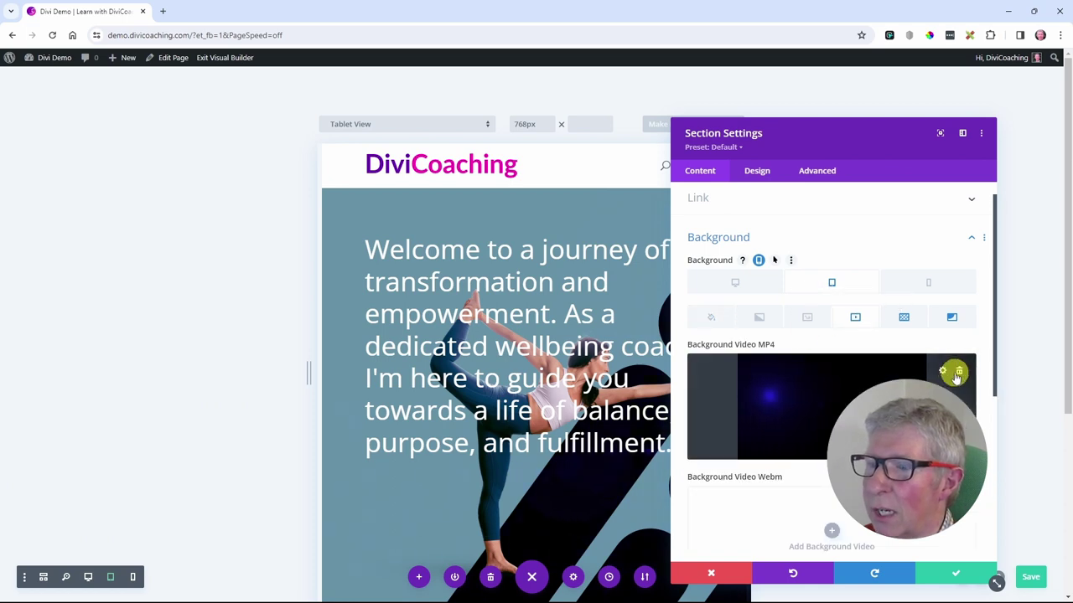
left_click(960, 372)
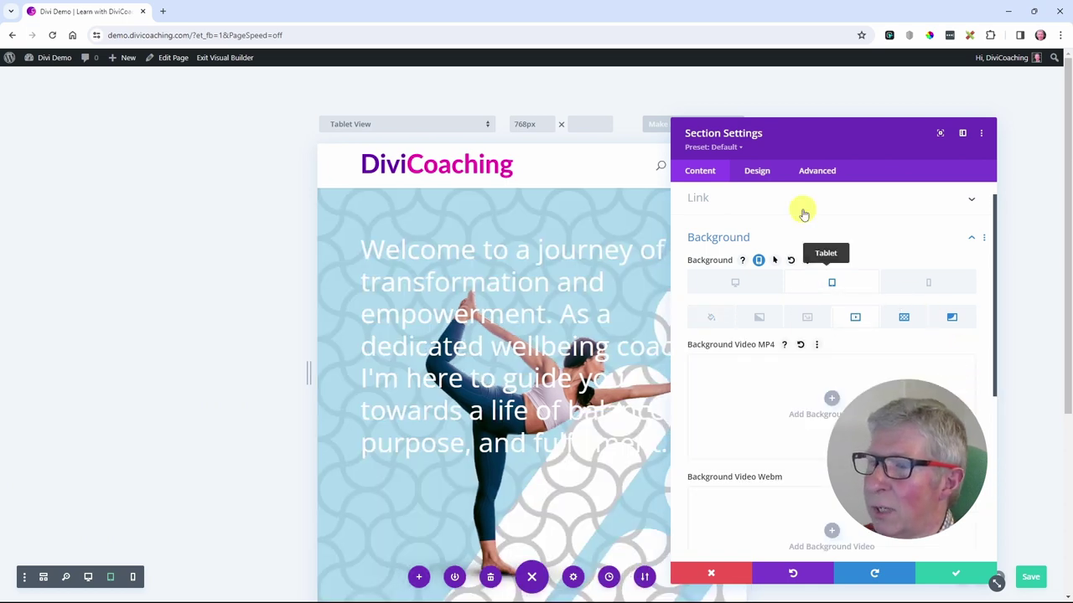
Step: Return the section's background options to the desktop version, save the changes and exit the Visual Builder
left_click_drag(826, 132, 204, 103)
left_click(102, 260)
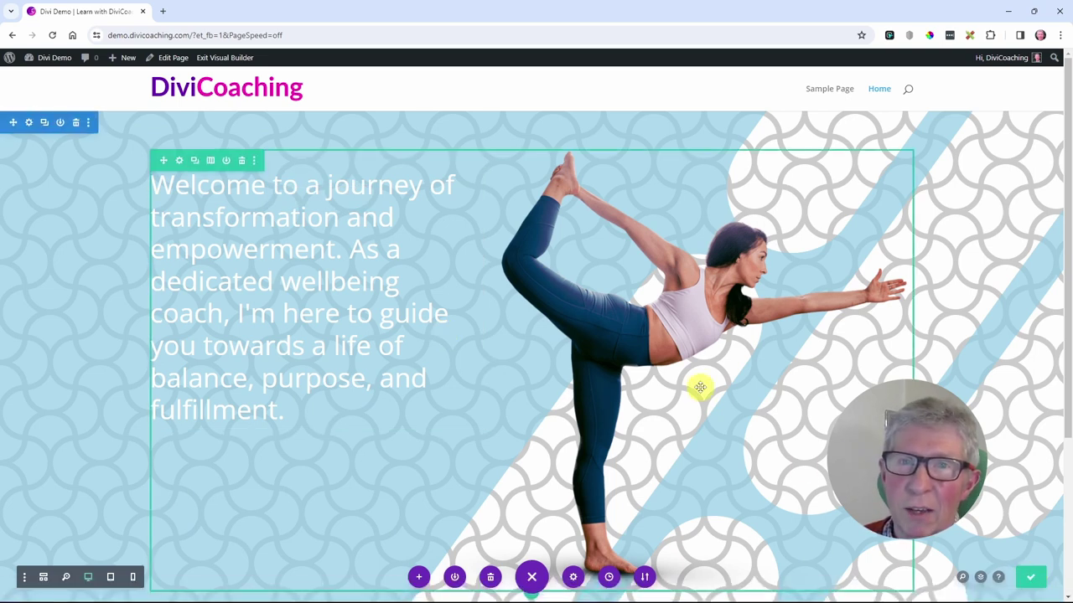
left_click(218, 59)
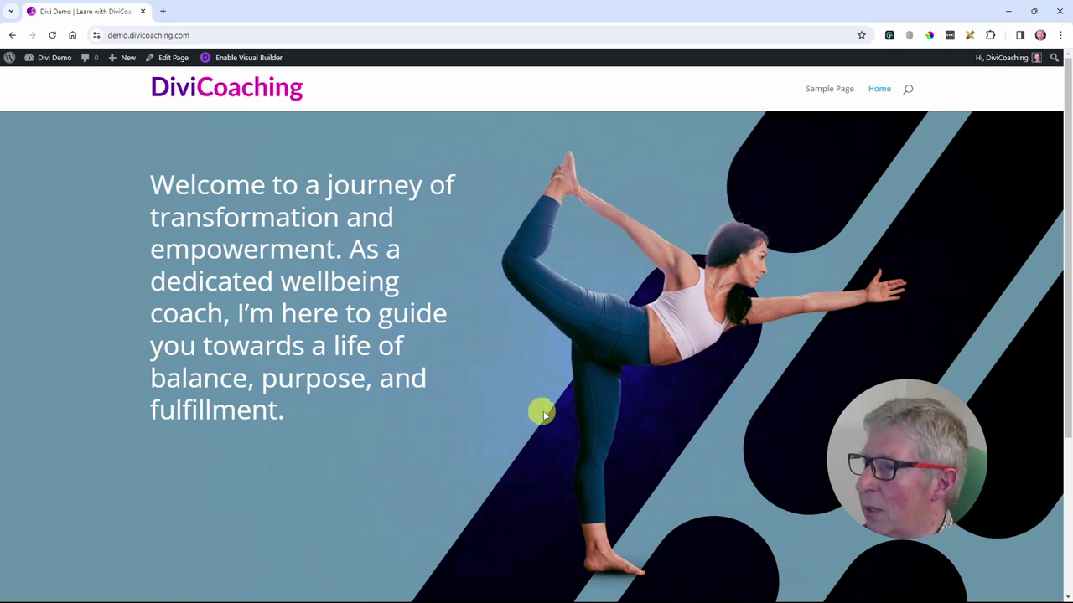
Step: Check the live homepage's hero background at a tablet-like browser width, examine the page, and restore the full-size window
left_click(1036, 12)
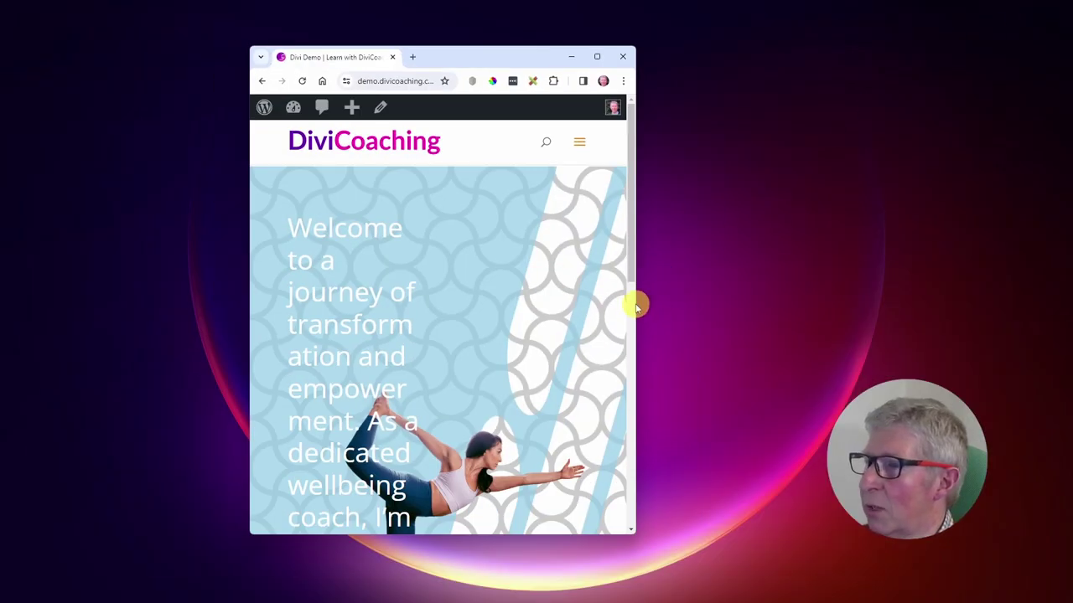
left_click_drag(638, 304, 786, 334)
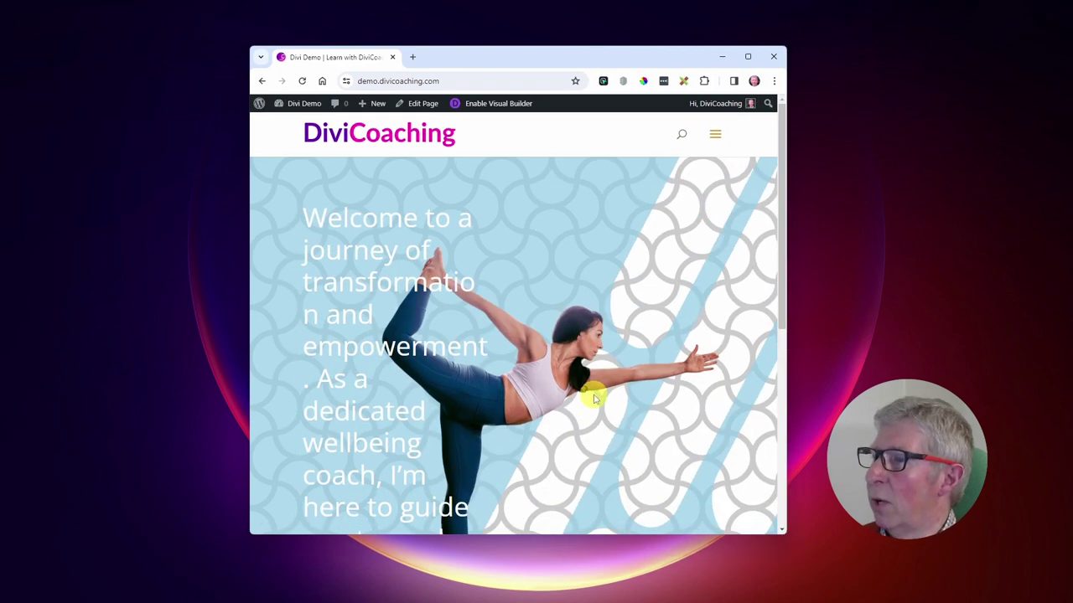
scroll(592, 395, "down", 4)
scroll(593, 398, "up", 5)
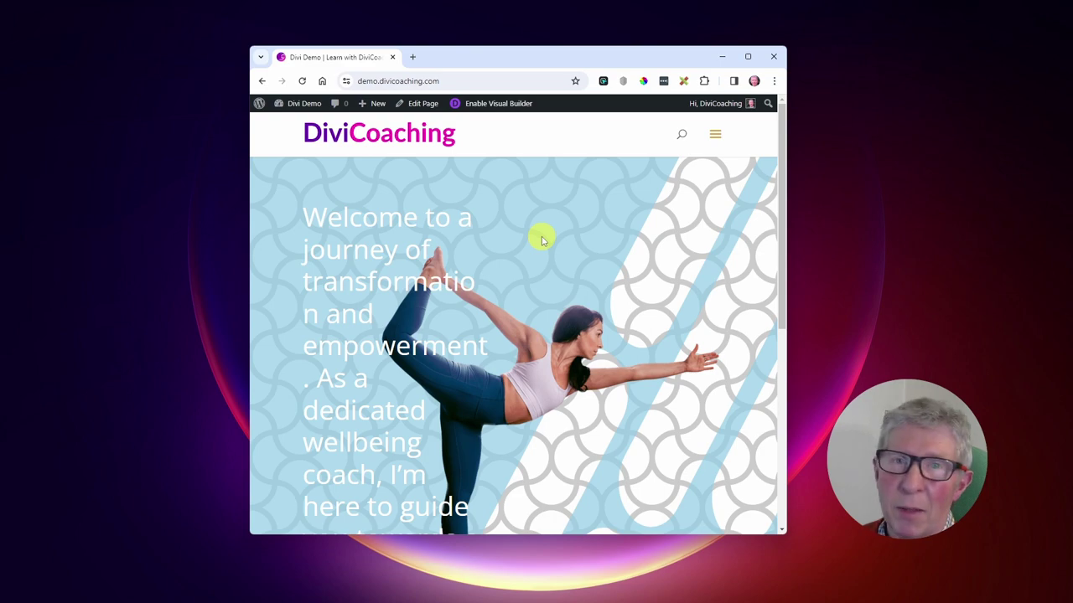
left_click(748, 57)
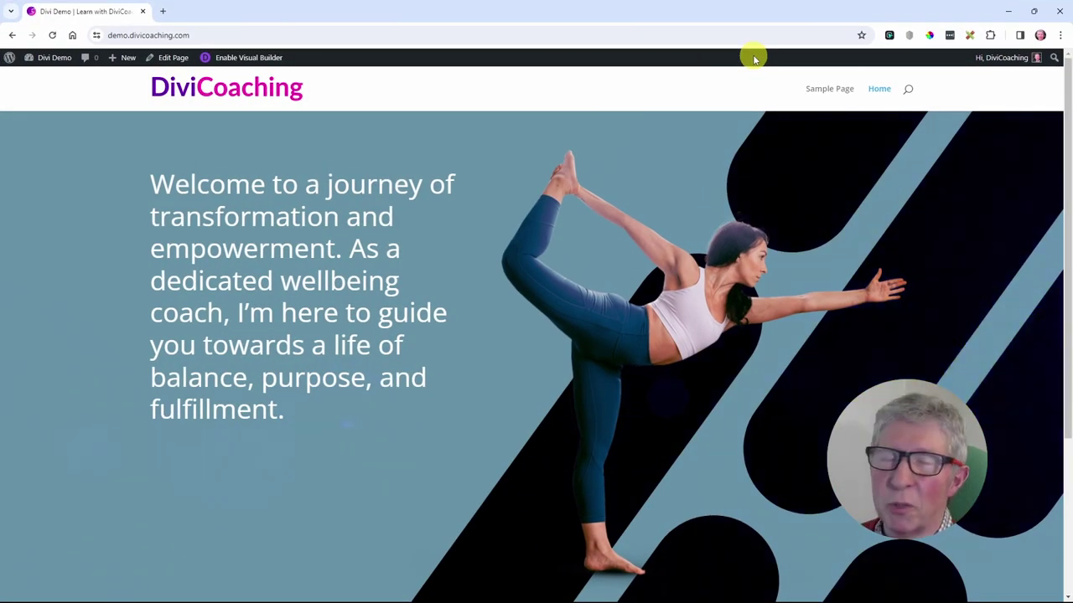